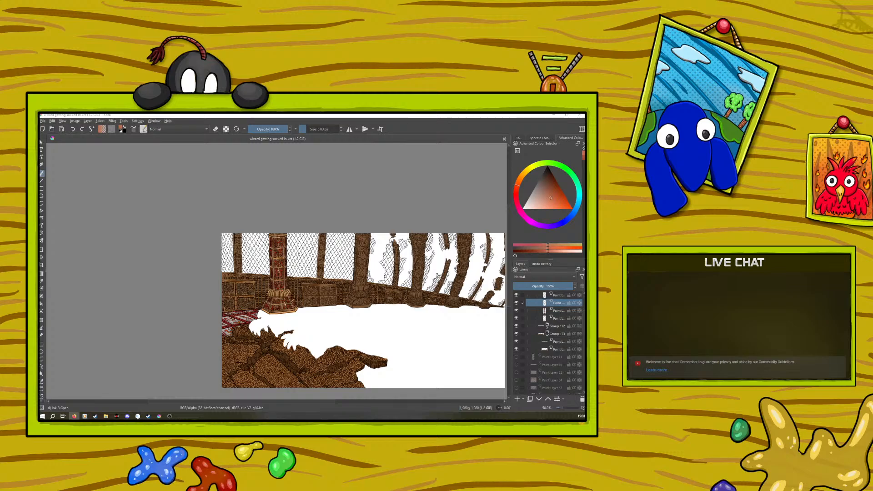
Examine the red pillar up close by hiding its layer group and showing it again.
key("alt+Tab")
left_click_drag(563, 407, 567, 406)
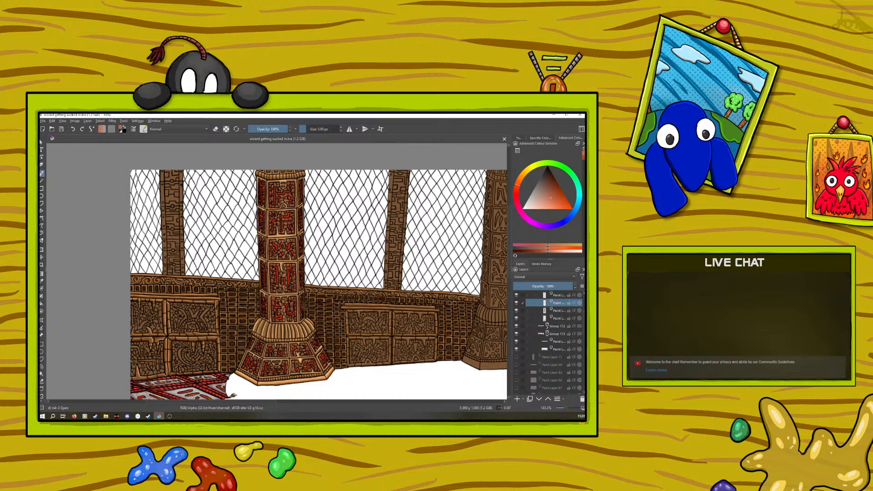
scroll(547, 341, "up", 2)
left_click(516, 317)
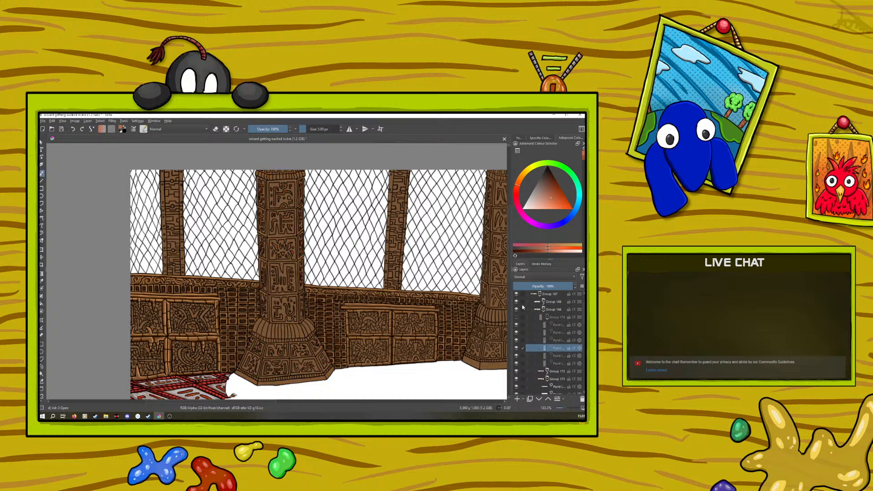
left_click(517, 317)
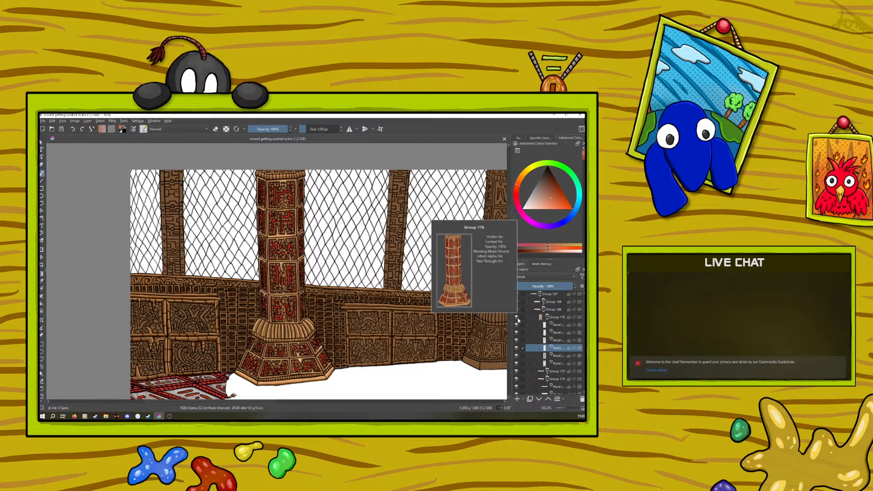
Add a paint layer above the top layer of the red pillar's group and choose black as the brush colour.
left_click(554, 325)
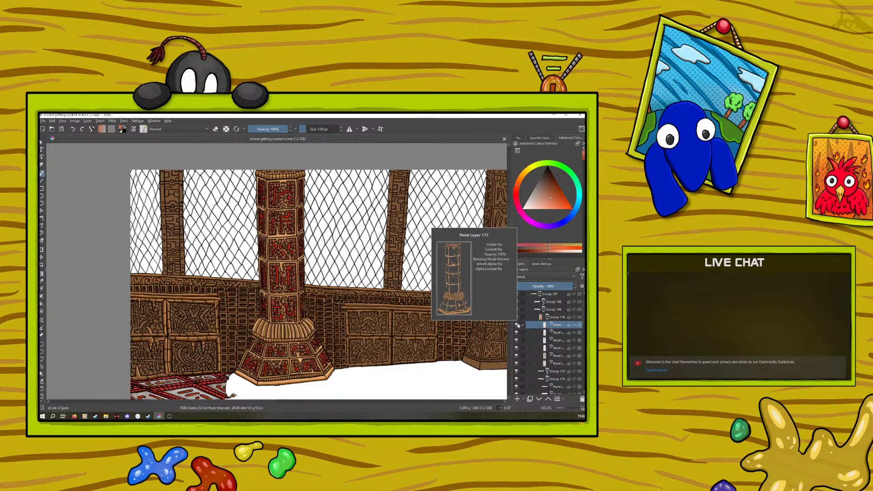
left_click(517, 399)
right_click(192, 315)
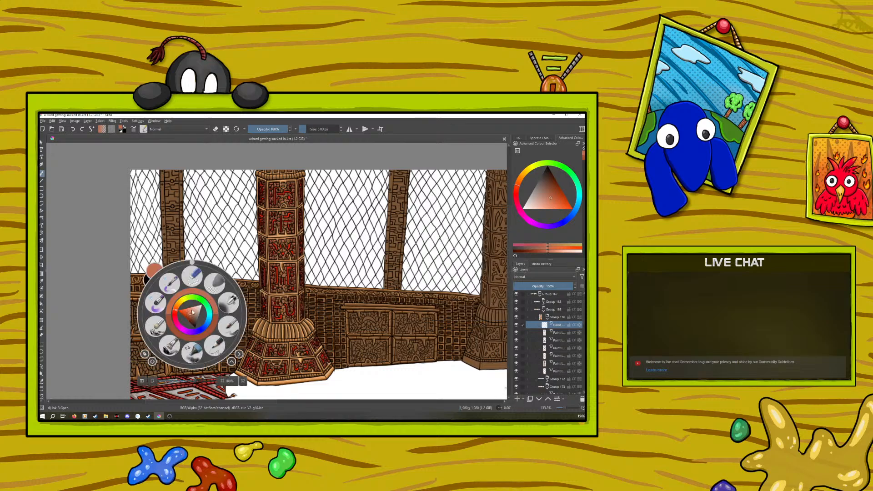
left_click_drag(190, 323, 194, 333)
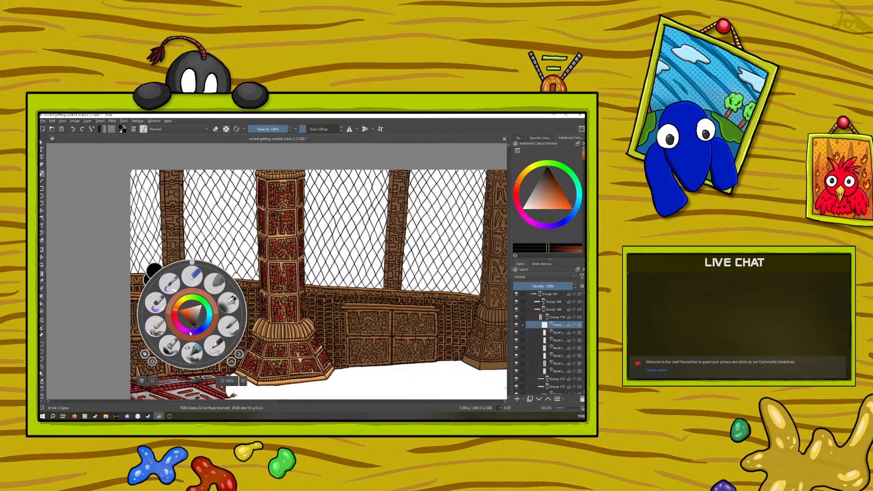
right_click(194, 334)
Set the brush size to 36.23 px and lower the brush opacity for shading.
left_click(267, 130)
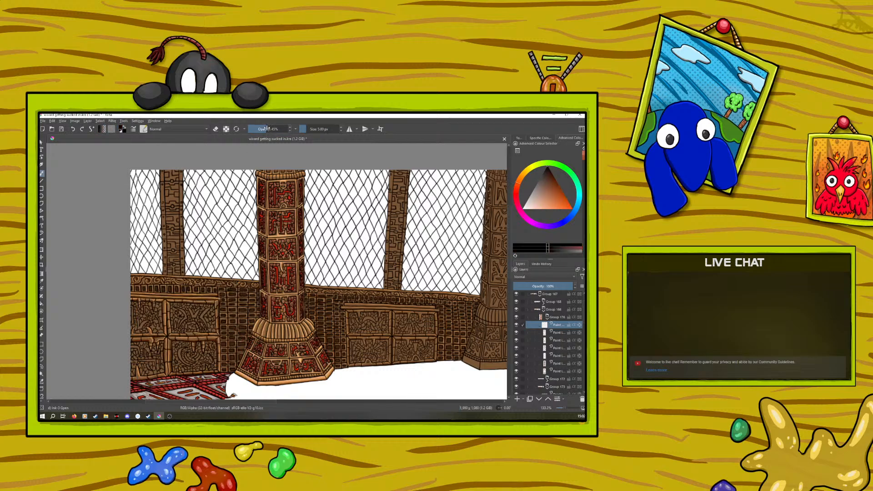
left_click(312, 129)
left_click(264, 130)
mouse_move(255, 172)
left_mouse_down()
mouse_move(260, 315)
mouse_move(239, 369)
left_mouse_up()
left_click(70, 129)
left_click_drag(262, 127, 264, 127)
mouse_move(255, 172)
left_mouse_down()
mouse_move(261, 312)
mouse_move(238, 374)
left_mouse_up()
left_click(73, 129)
Set the brush opacity to 51% and paint black shading down both outer edges of the red pillar, including its flared base.
left_click_drag(262, 129, 266, 128)
mouse_move(256, 172)
left_mouse_down()
mouse_move(260, 314)
mouse_move(235, 373)
left_mouse_up()
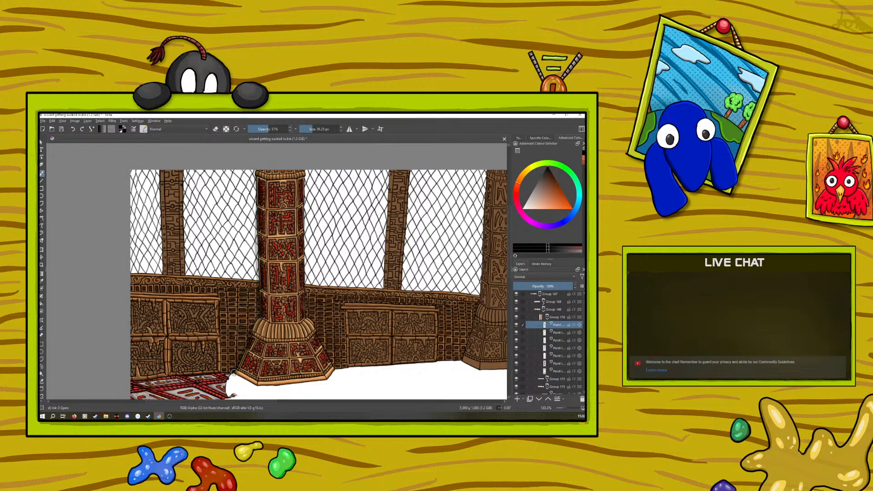
mouse_move(258, 174)
left_mouse_down()
mouse_move(260, 318)
mouse_move(237, 373)
left_mouse_up()
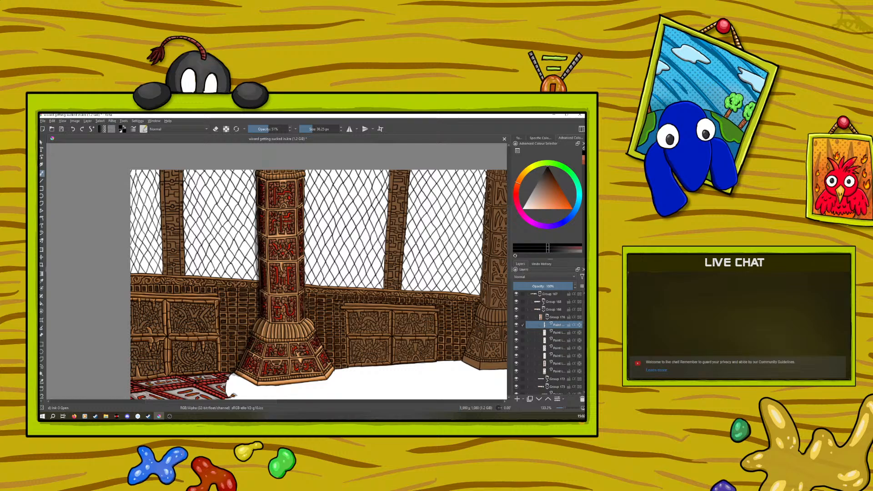
mouse_move(304, 171)
left_mouse_down()
mouse_move(303, 315)
mouse_move(333, 369)
left_mouse_up()
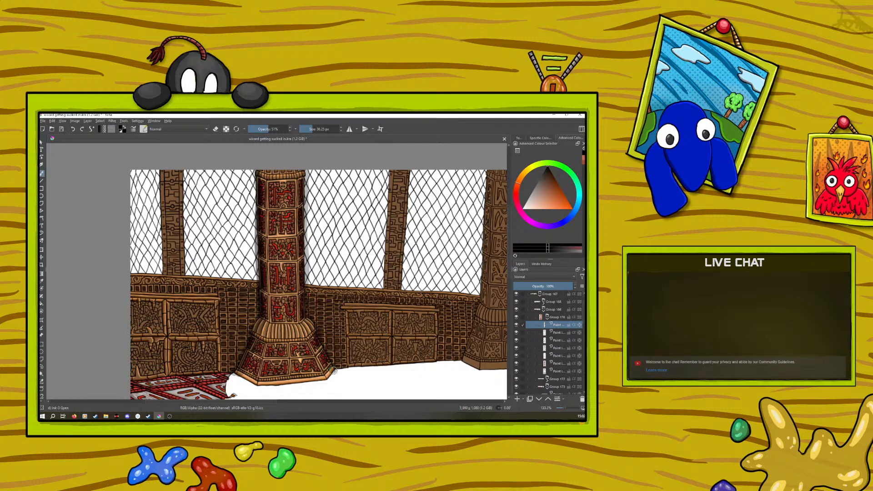
left_click_drag(305, 323, 328, 368)
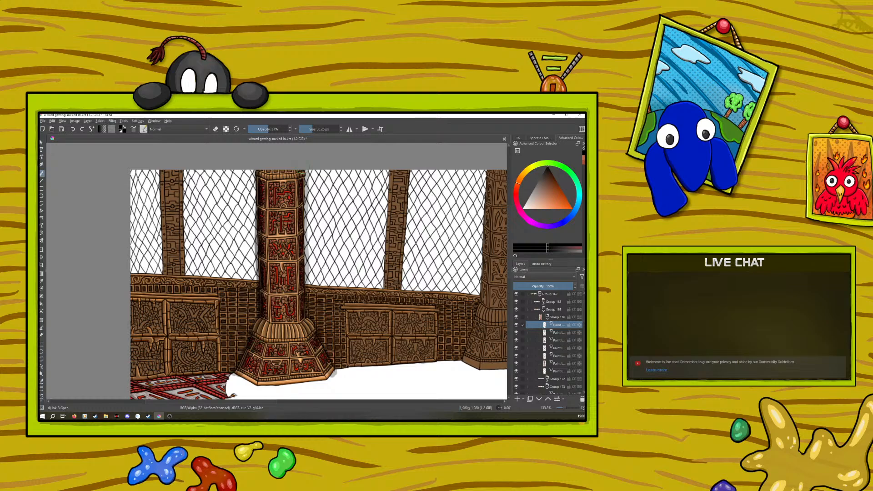
key("e")
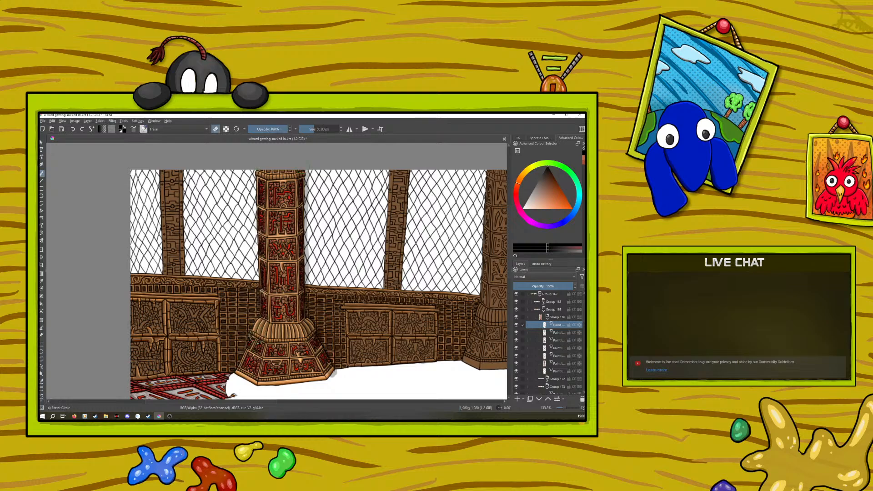
key("e")
left_click_drag(256, 171, 258, 193)
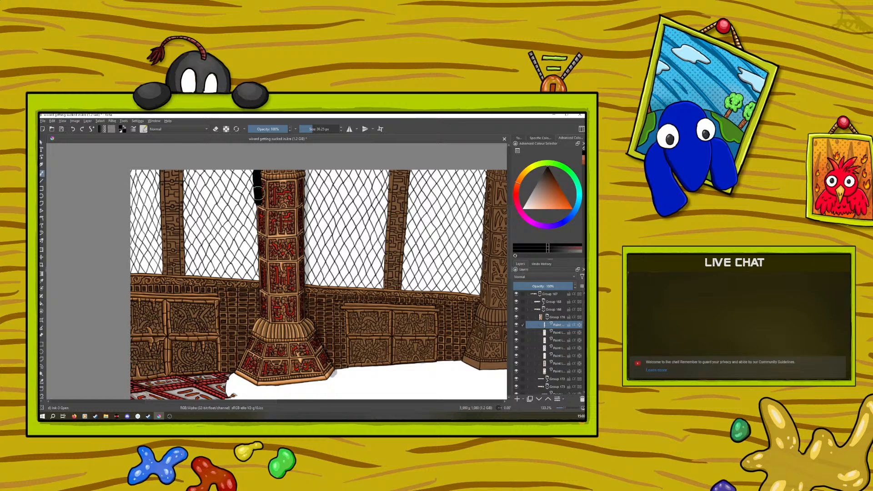
left_click(73, 129)
Set the brush opacity to 50% and paint another pass of black shading along the red pillar's left edge.
left_click_drag(263, 129, 267, 129)
mouse_move(258, 170)
left_mouse_down()
mouse_move(261, 318)
mouse_move(252, 334)
mouse_move(265, 326)
mouse_move(251, 379)
mouse_move(255, 333)
mouse_move(254, 381)
left_mouse_up()
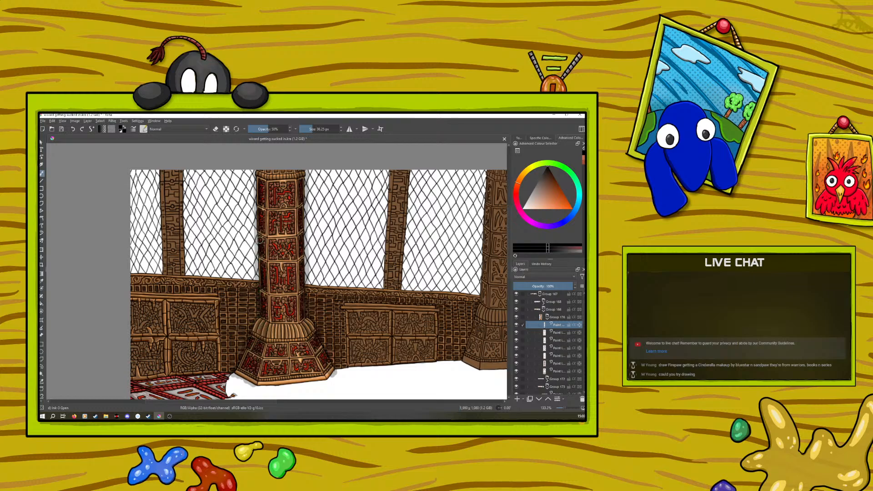
left_click_drag(258, 176, 259, 221)
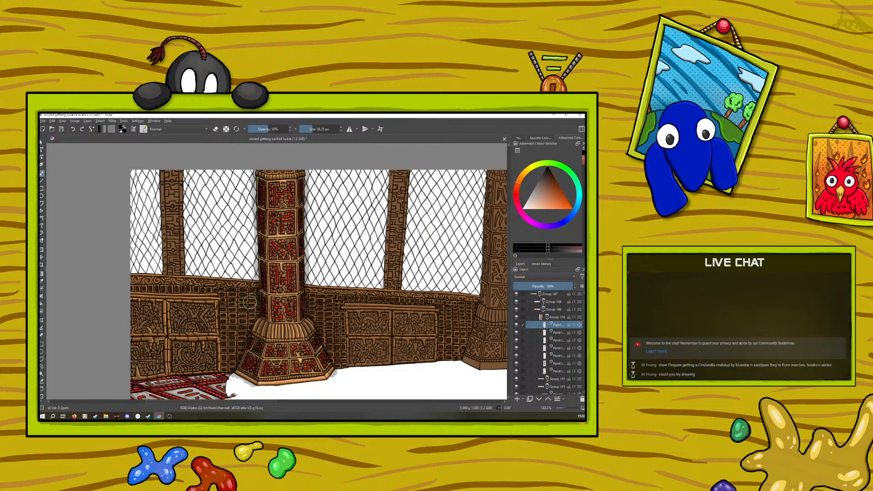
key("e")
key("e")
left_click(143, 129)
left_click(242, 182)
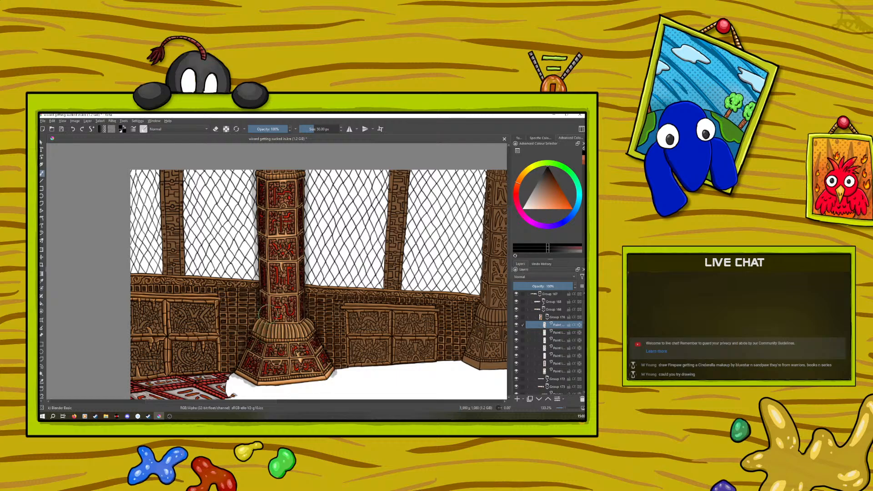
Erase the black shading that spills outside the red pillar's outline, using the Ink-3 Opaque brush in erase mode.
left_click(144, 129)
left_click(224, 157)
left_click(310, 143)
left_click_drag(254, 180, 254, 205)
mouse_move(254, 201)
left_mouse_down()
mouse_move(257, 312)
mouse_move(239, 353)
mouse_move(246, 339)
left_mouse_up()
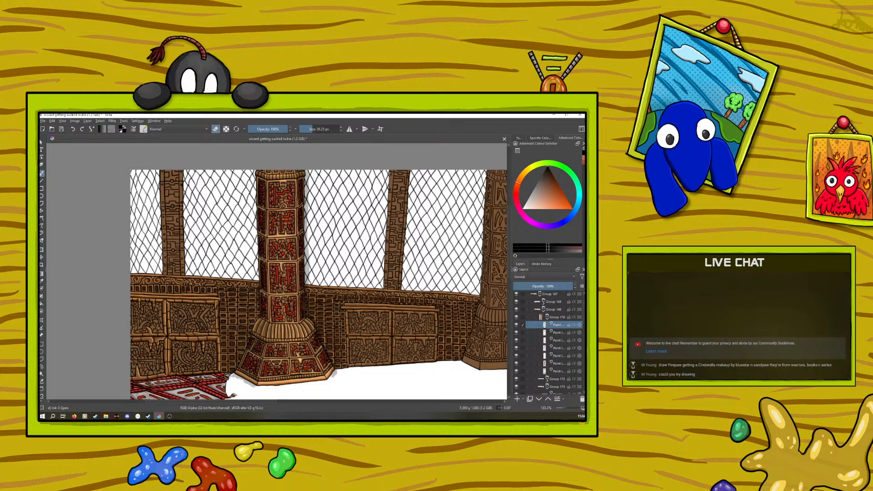
right_click(204, 322)
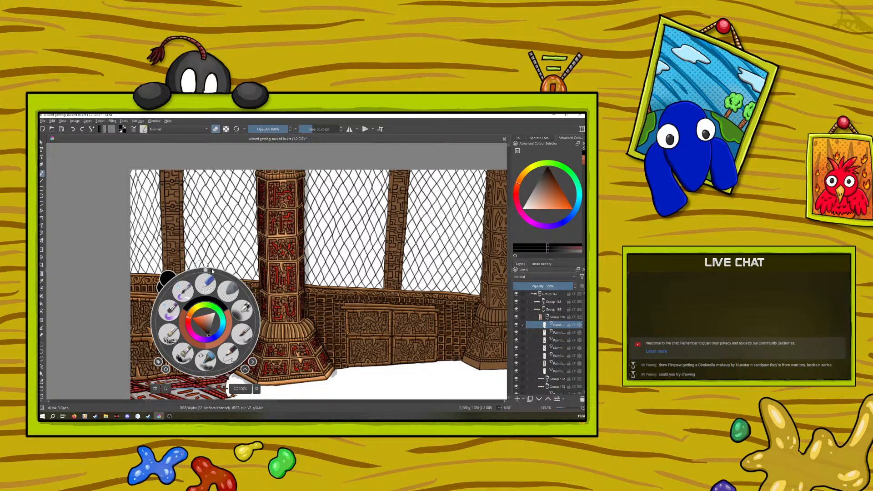
left_click_drag(205, 270, 172, 275)
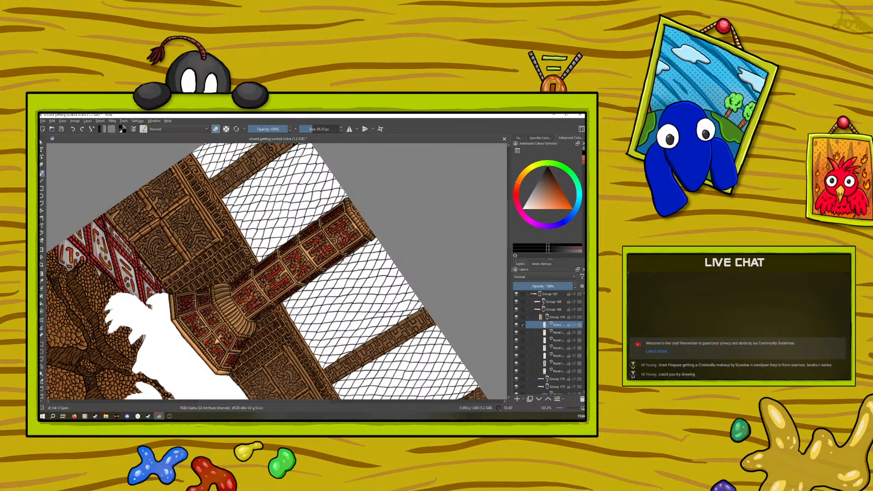
Select the Blender Basic brush preset and reset the canvas rotation to upright.
left_click(144, 129)
left_click(242, 191)
right_click(273, 194)
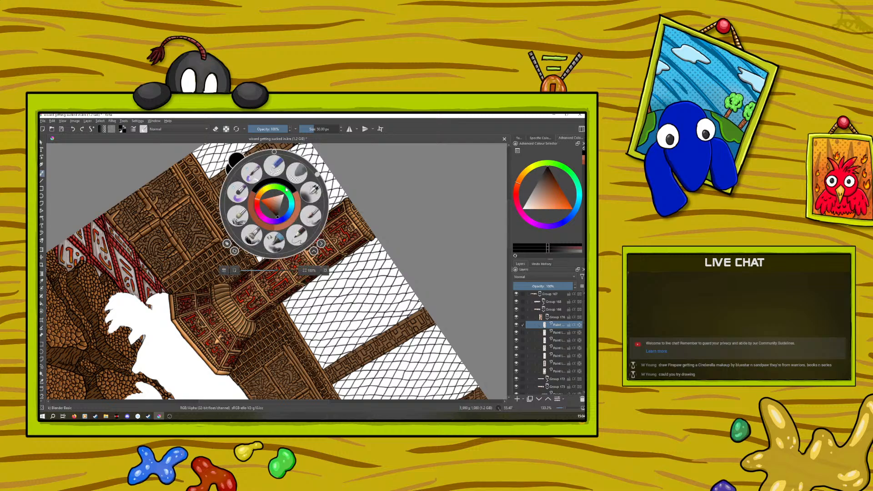
left_click(272, 151)
left_click(268, 139)
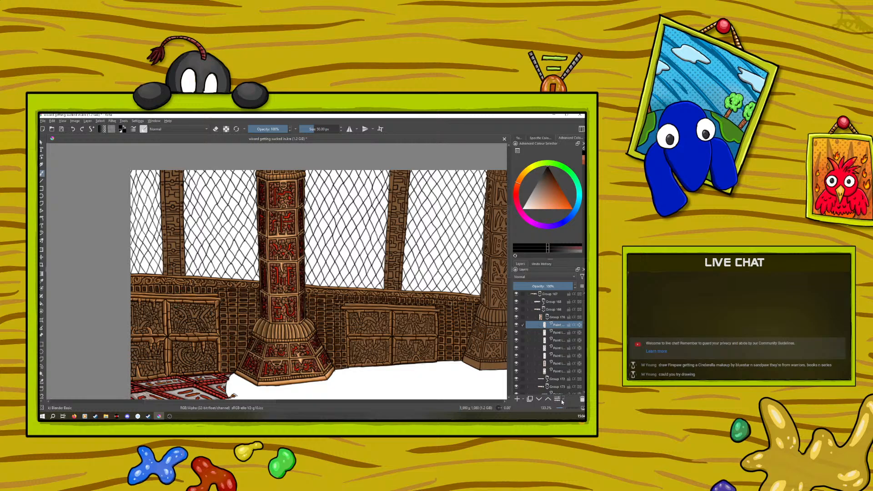
Switch back to the Ink-3 Opaque brush in erase mode and reduce its size.
left_click(144, 129)
left_click(224, 156)
right_click(368, 323)
left_click(311, 130)
Compare the shaded red pillar with the whole scene by hiding and showing its layer group.
left_click(563, 408)
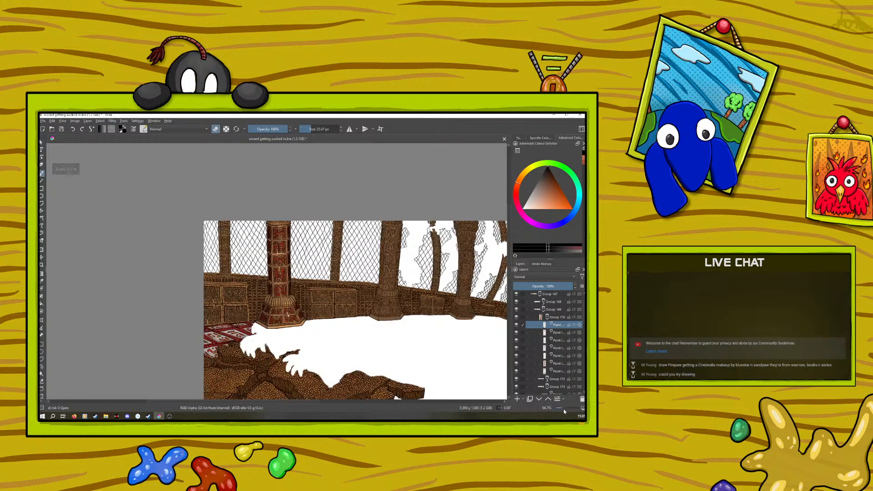
left_click_drag(562, 408, 563, 408)
left_click_drag(563, 408, 562, 408)
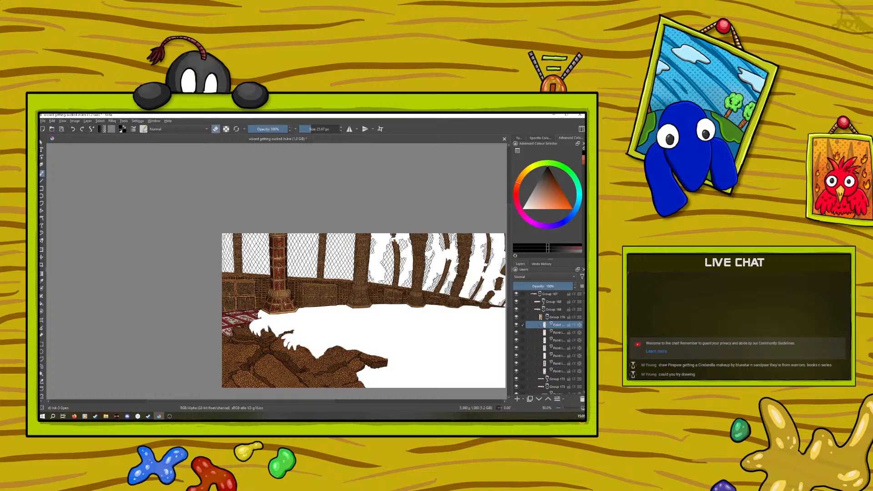
left_click(517, 317)
left_click(517, 318)
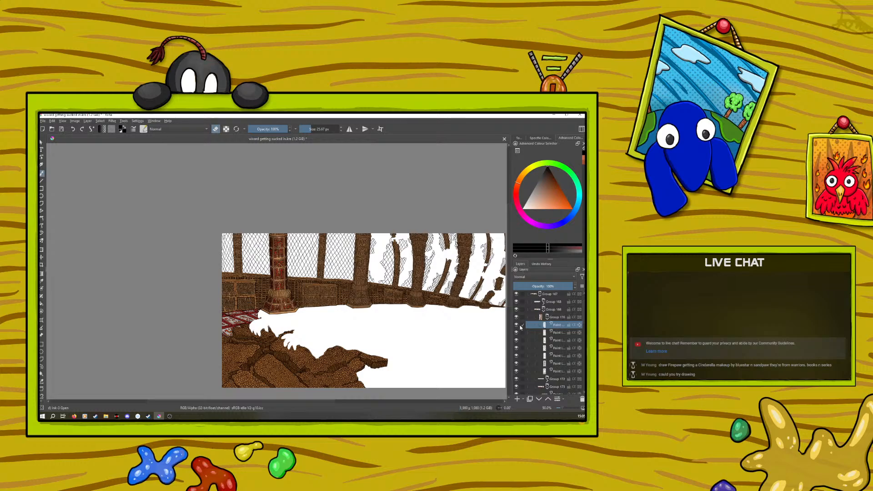
Collapse the red pillar's group and enable a Drop Shadow layer style on it.
left_click(552, 318)
left_click(548, 317)
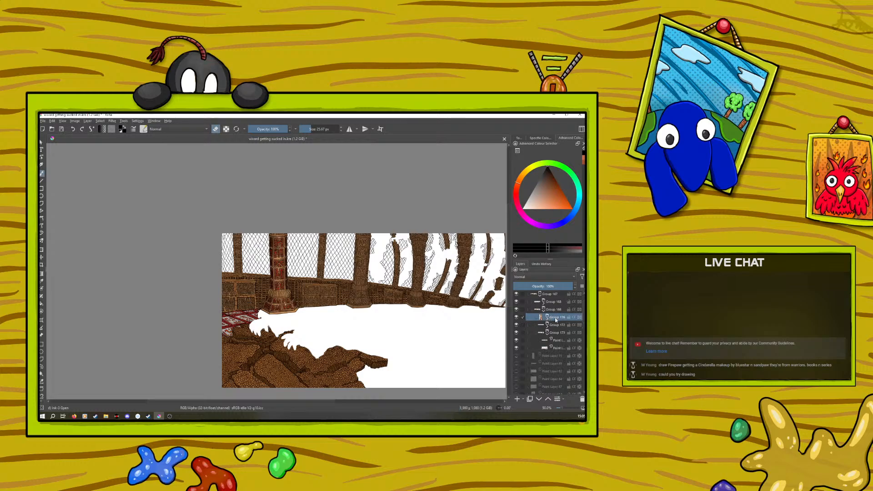
right_click(554, 320)
left_click(506, 191)
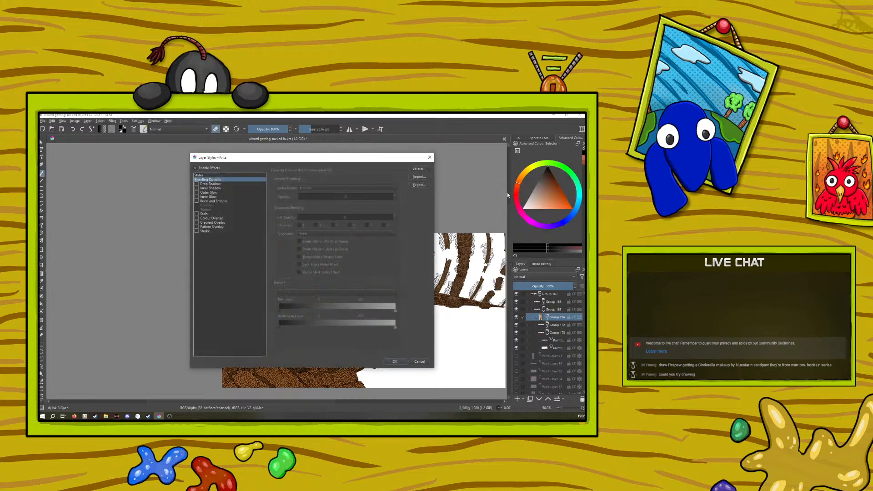
left_click(201, 184)
left_click_drag(237, 157, 195, 322)
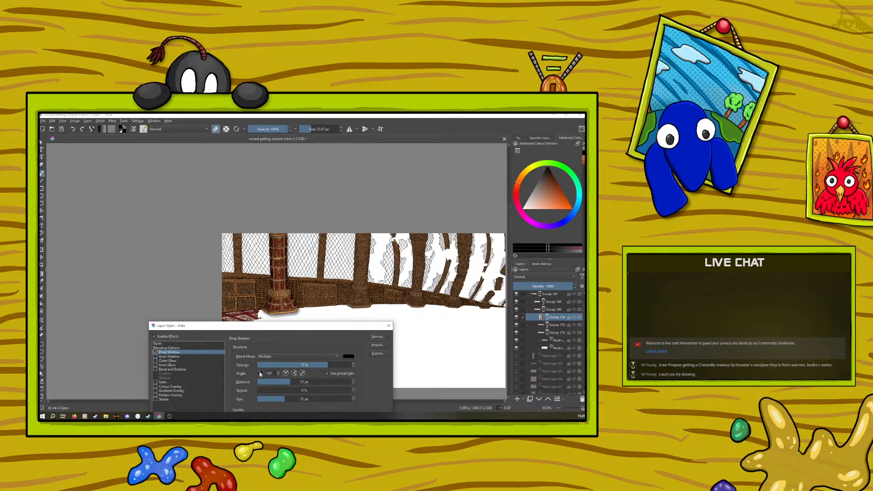
Adjust the drop shadow's angle, lower its opacity to about 53% and shorten its distance.
left_click_drag(260, 373, 264, 373)
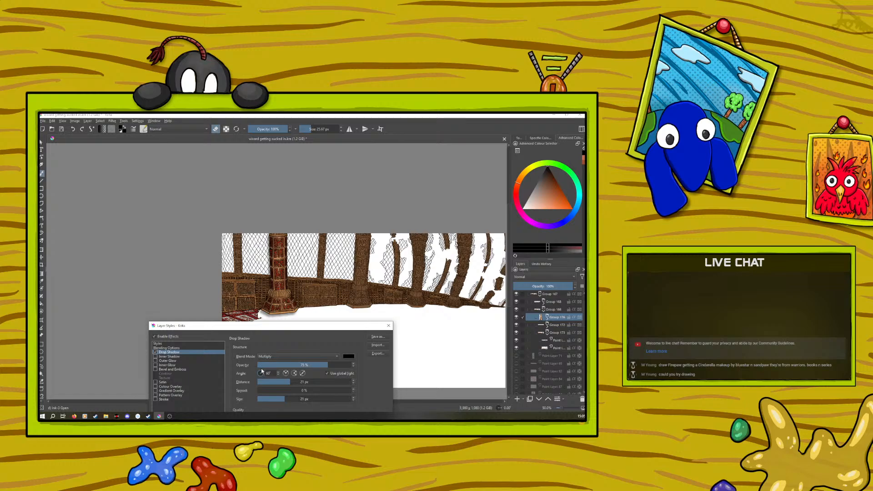
left_click_drag(250, 325, 250, 320)
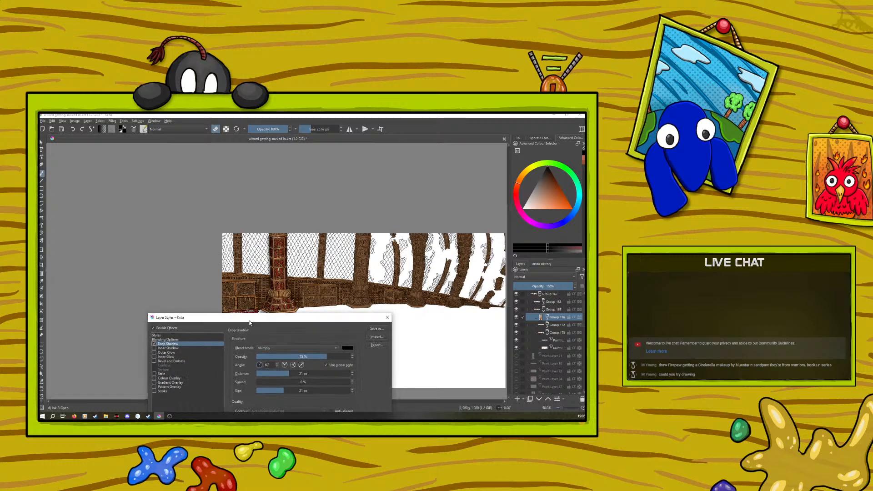
left_click(300, 360)
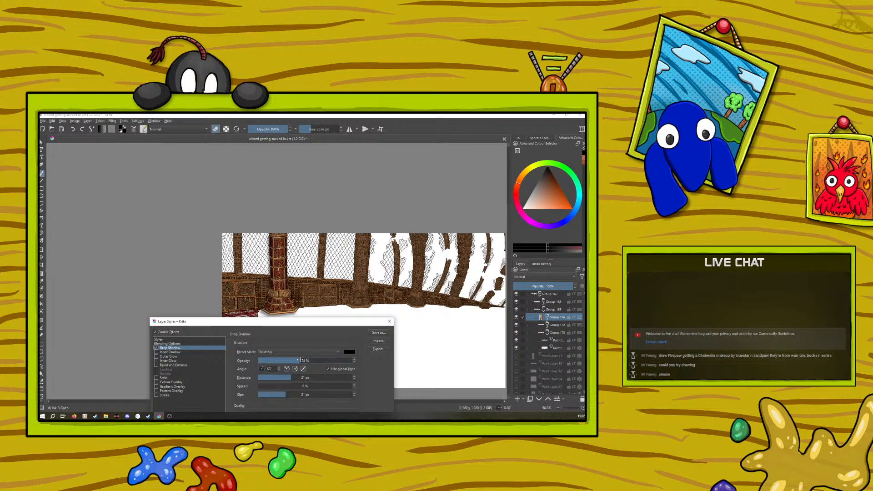
left_click_drag(295, 360, 305, 359)
left_click(283, 378)
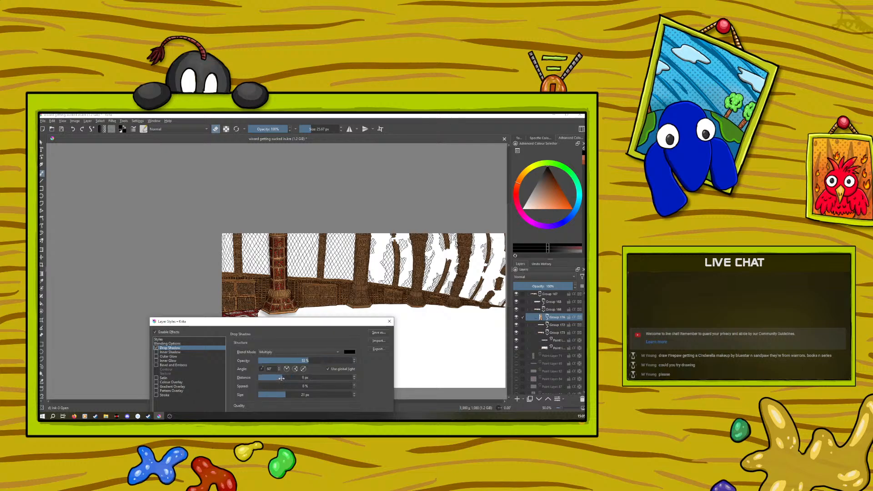
left_click(279, 377)
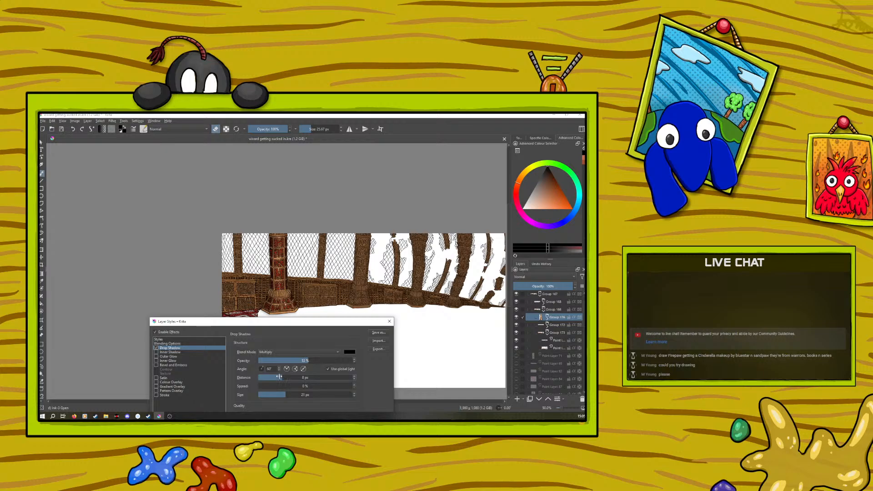
Fine-tune the drop shadow's angle and apply the layer style to the red pillar's group.
left_click_drag(252, 323, 246, 247)
left_click(256, 292)
left_click_drag(255, 292, 255, 293)
left_click_drag(241, 248, 217, 205)
left_click(326, 406)
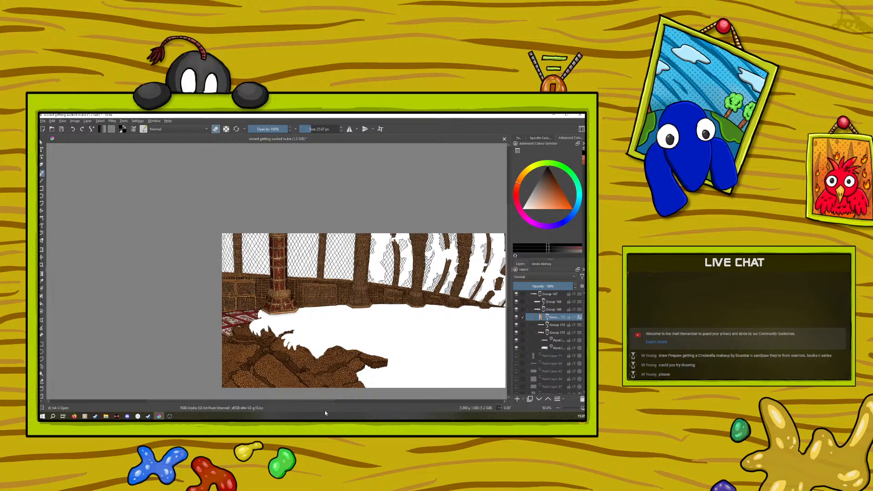
Check the Drop Shadow settings in the red pillar group's layer style and close them without changes.
left_click_drag(557, 409, 566, 410)
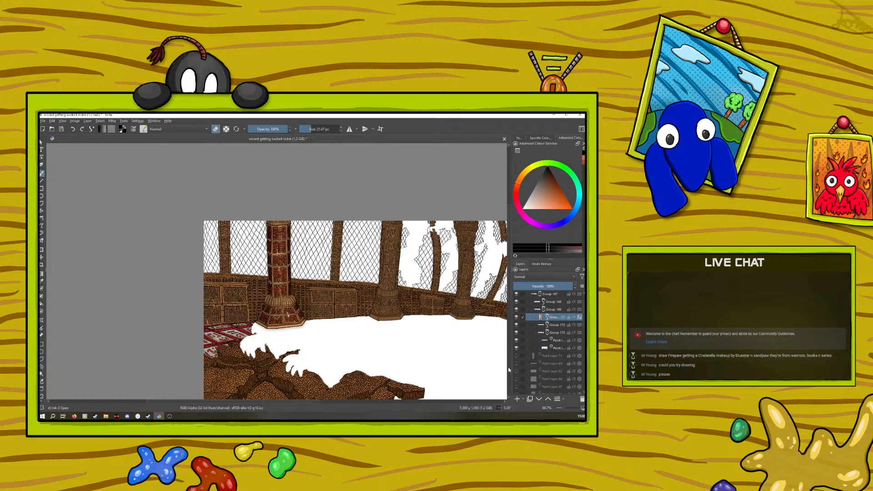
left_click(546, 317)
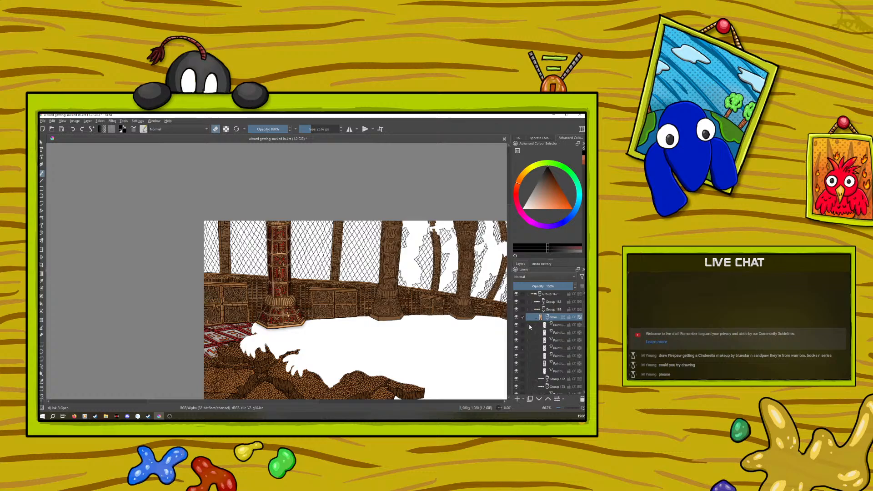
right_click(552, 317)
left_click(506, 181)
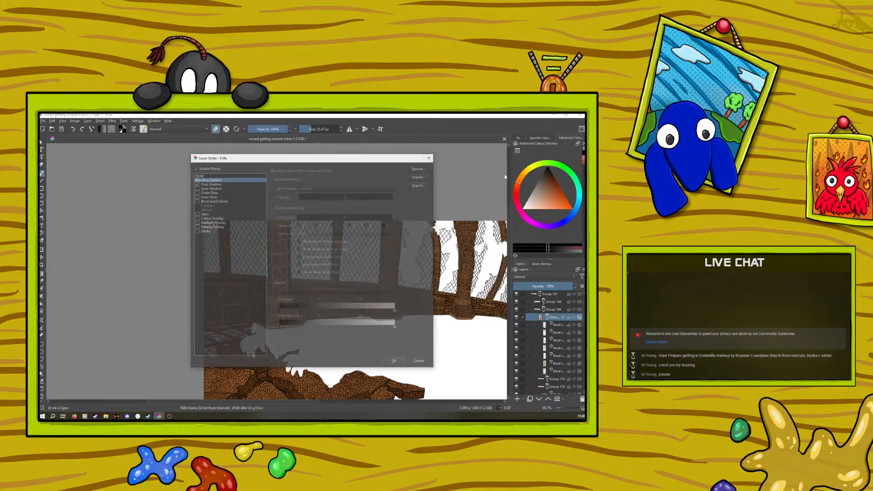
left_click(210, 183)
left_click(430, 157)
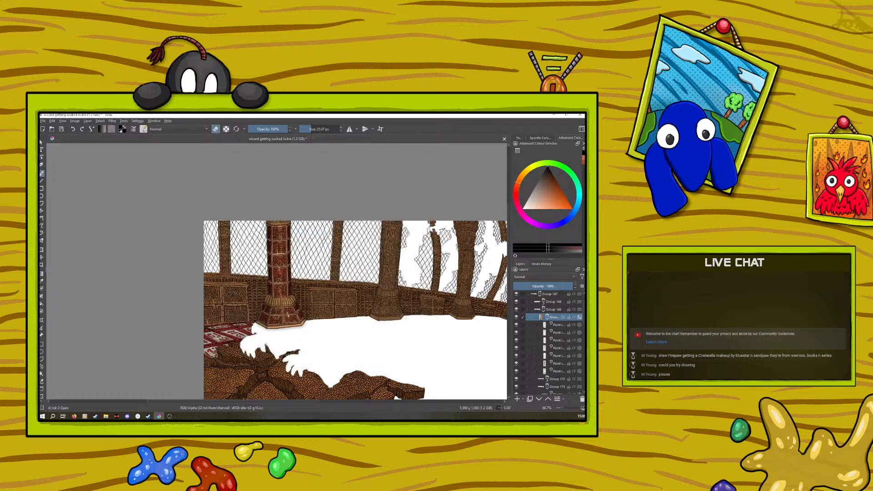
Hide the colour and shading layers in the red pillar's group except the lowest one, and select that lowest layer.
left_click(516, 324)
left_click(516, 332)
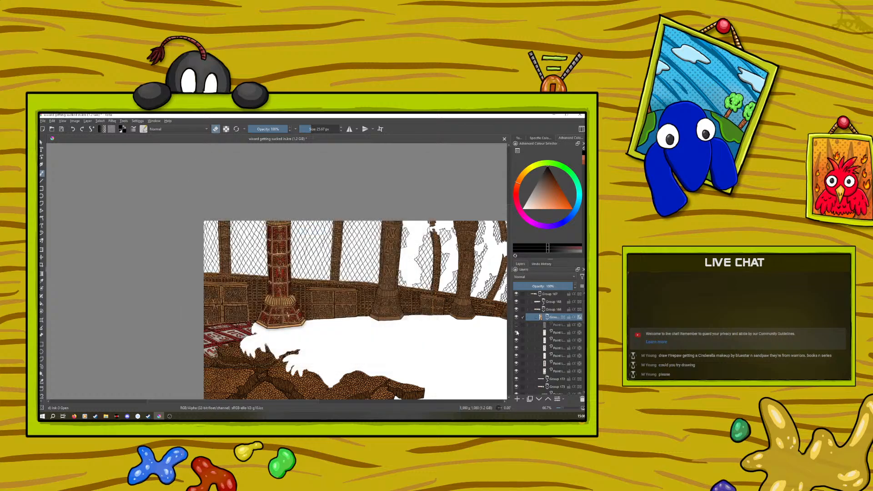
left_click(516, 340)
left_click(516, 348)
left_click(516, 355)
left_click(516, 363)
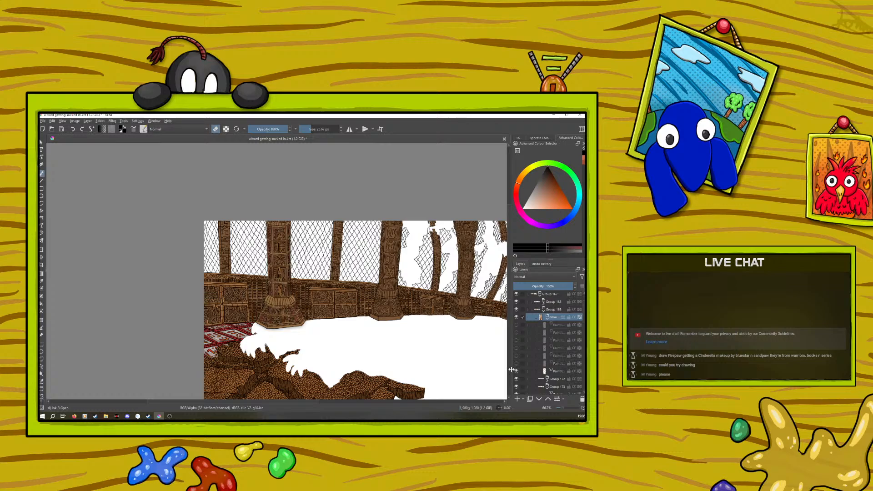
left_click(516, 372)
left_click(516, 372)
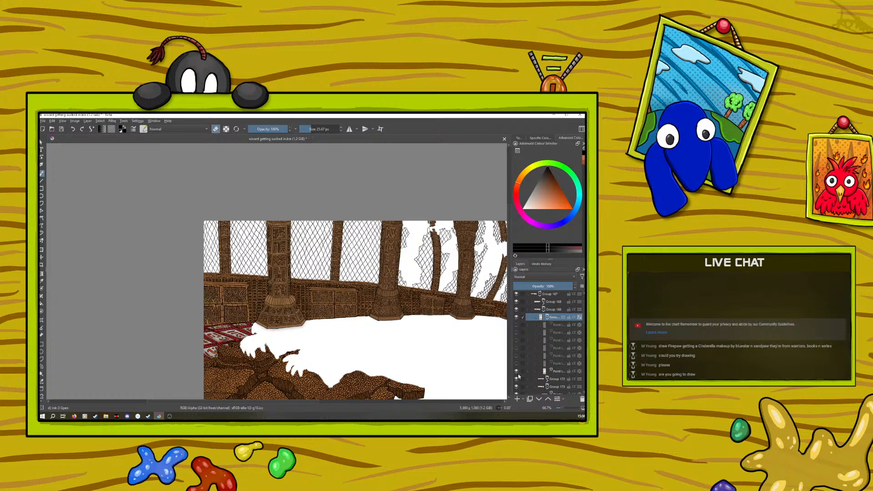
left_click(525, 371)
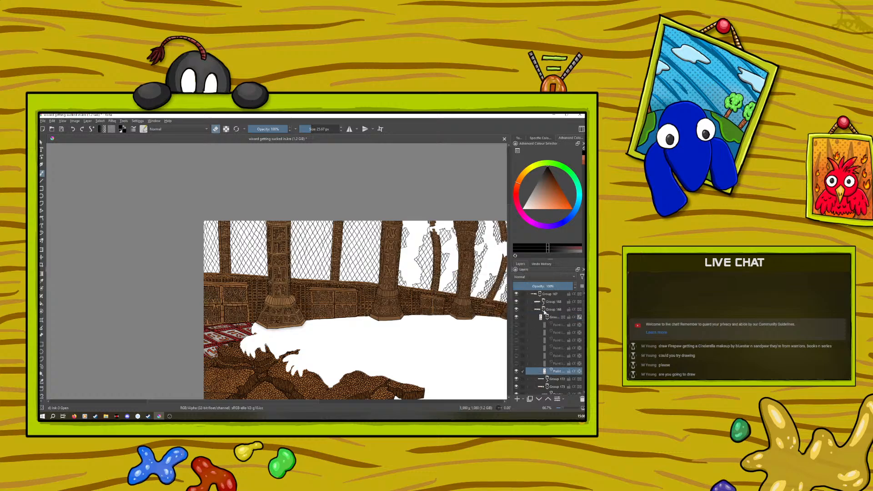
Collapse the pillar's group, place it in a new parent group, and add a paint layer in its own group above it.
left_click(546, 317)
right_click(553, 322)
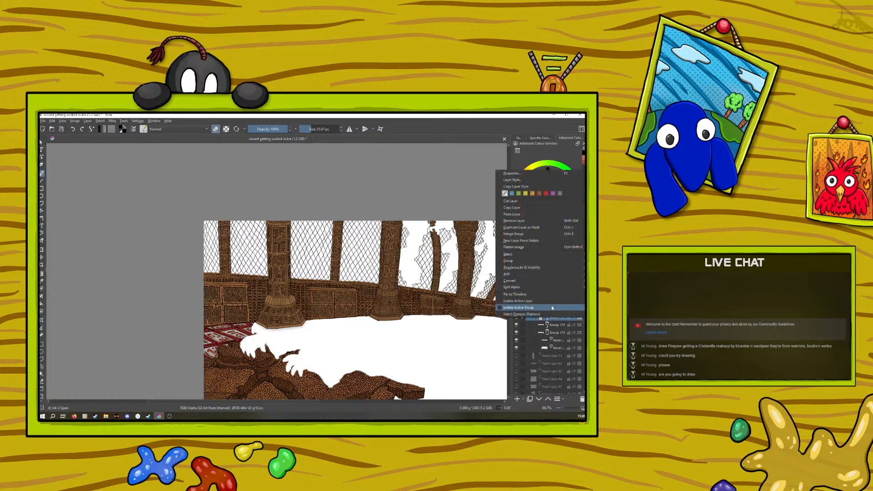
left_click(494, 263)
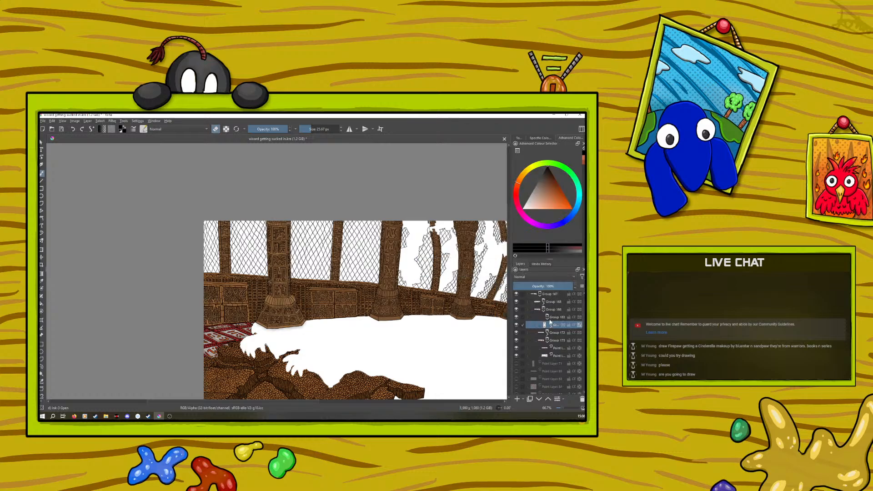
left_click(517, 399)
right_click(550, 324)
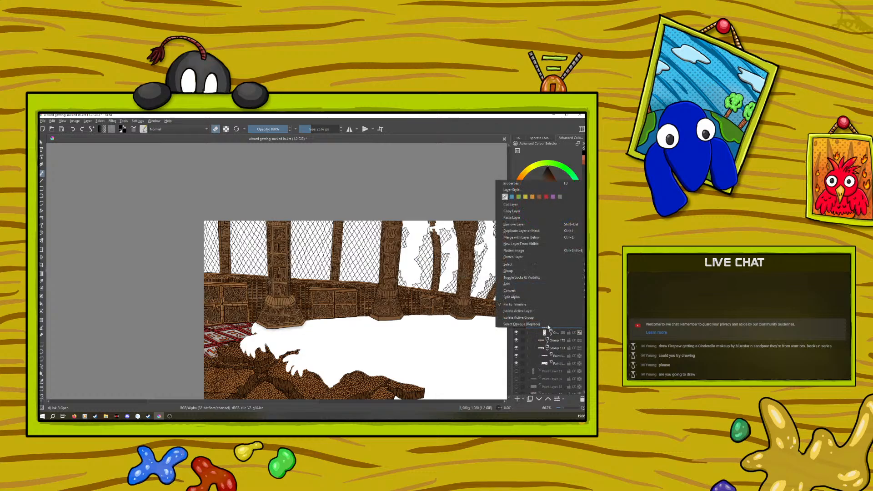
left_click(474, 272)
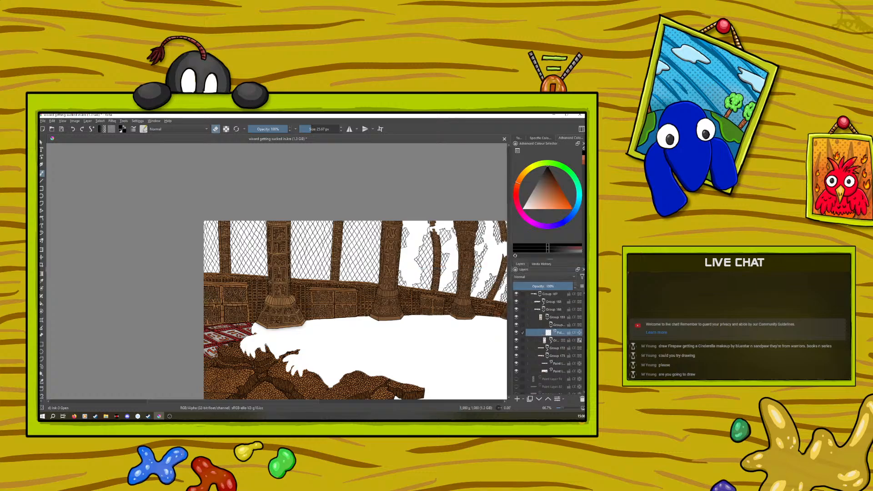
Sample the brown from the base of the leftmost large pillar as the painting colour and activate the Freehand Brush.
left_click(564, 406)
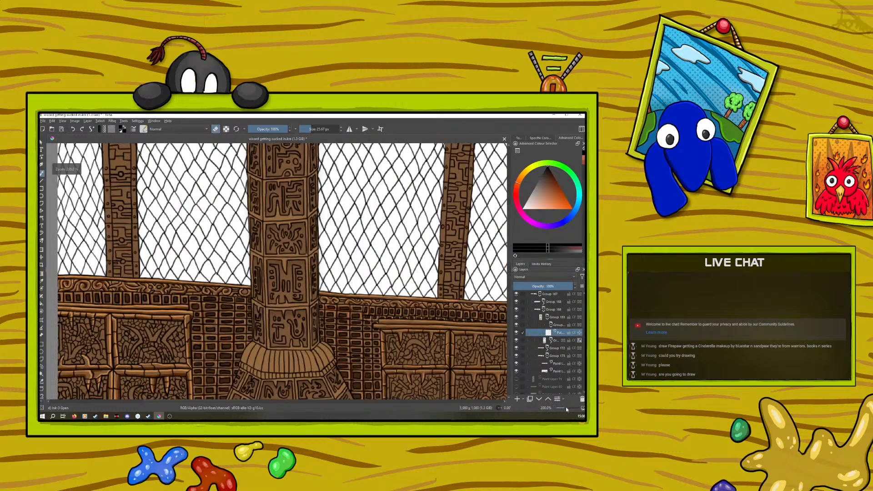
left_click_drag(242, 402, 269, 403)
left_click(42, 280)
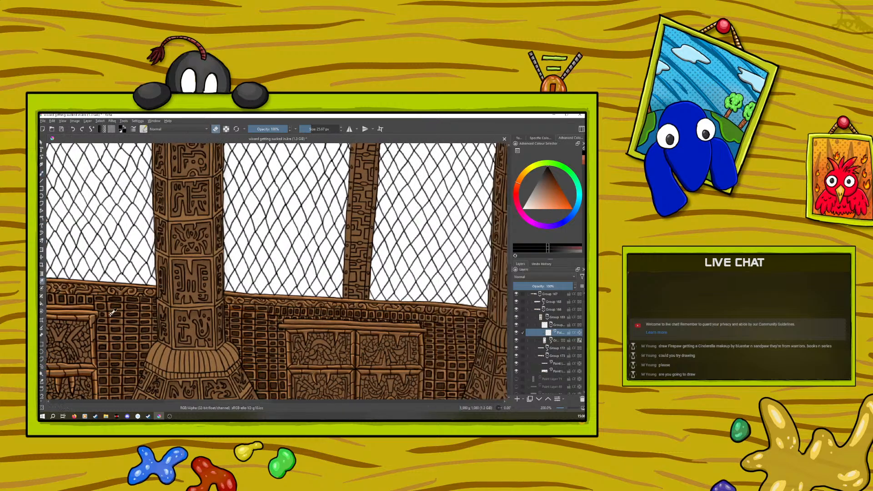
left_click(168, 352)
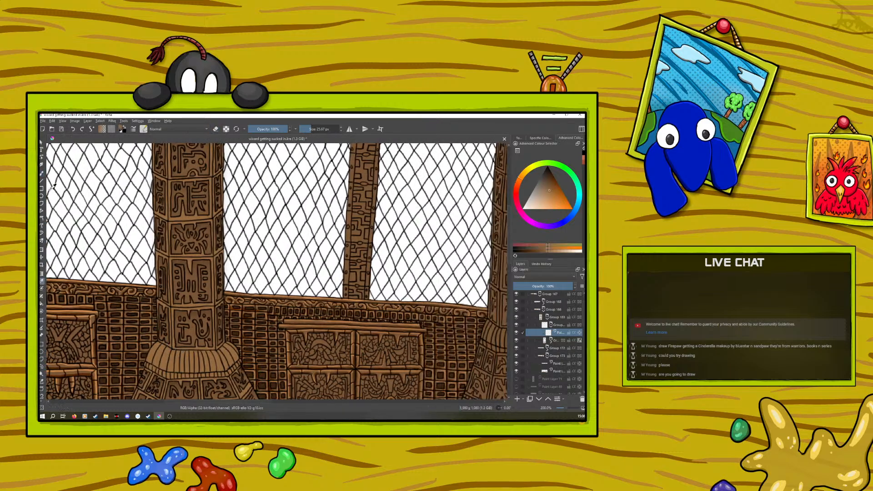
left_click(42, 174)
Reduce the brush size to about 5 px and paint along the top edge of the second large pillar.
left_click_drag(202, 400, 259, 399)
left_click(307, 126)
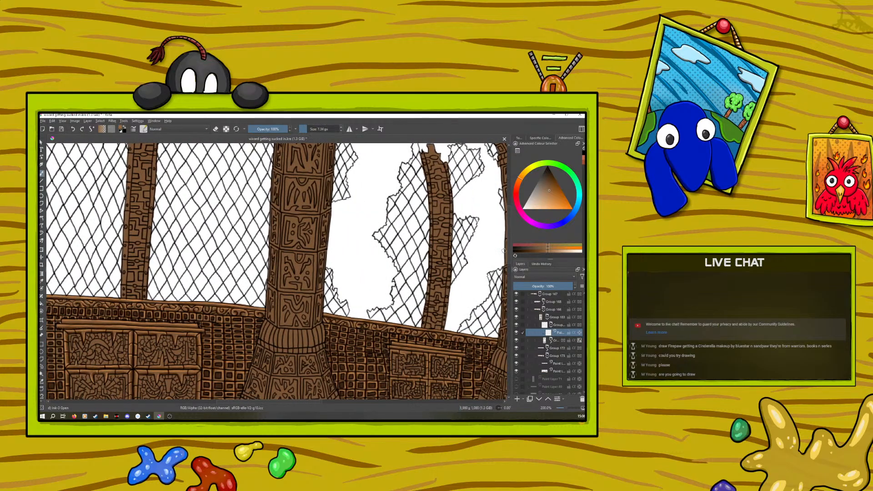
scroll(507, 245, "up", 3)
left_click(306, 129)
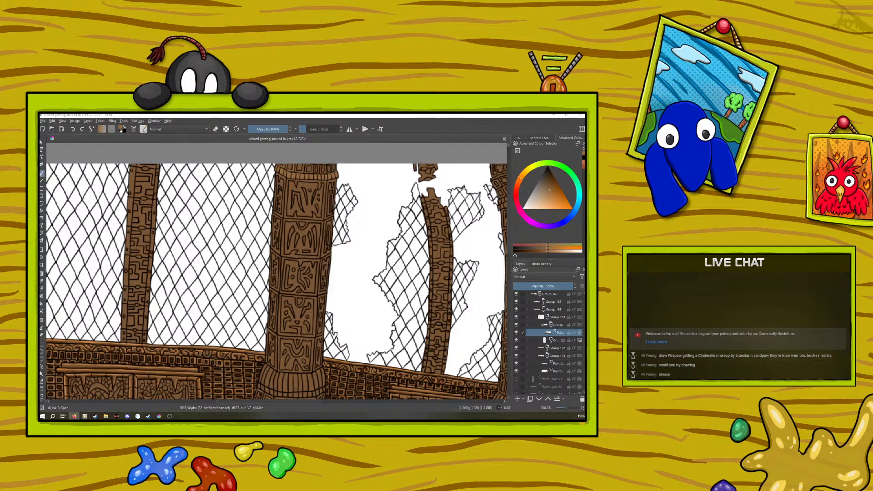
left_click(281, 177)
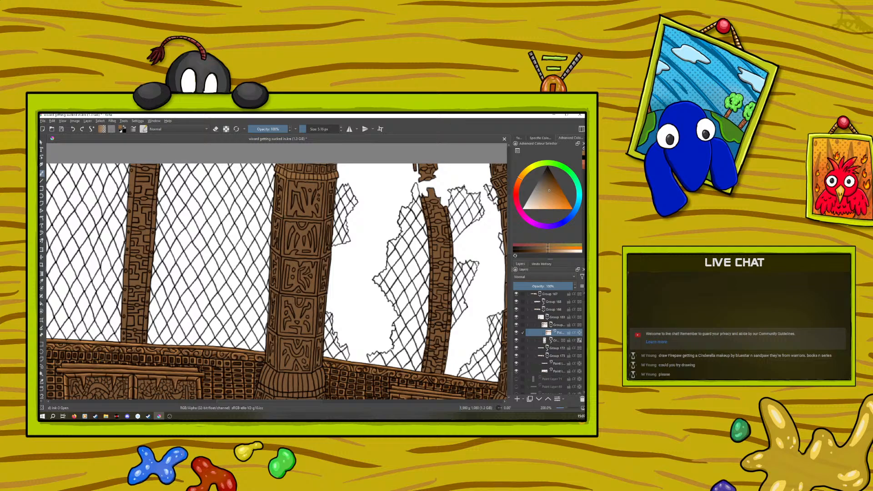
key("alt+Tab")
left_click(296, 164)
Review the colour reference, line sketch and perspective layers near the bottom of the layer stack by showing and hiding each one.
left_click_drag(565, 408, 562, 406)
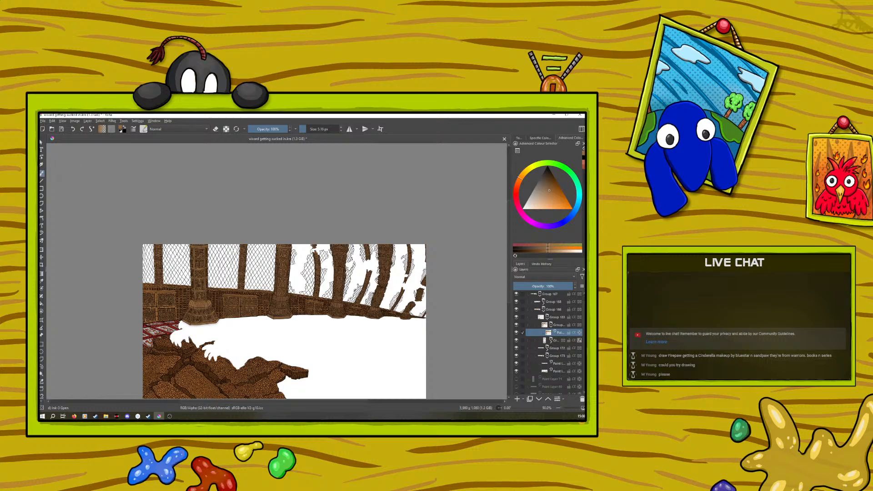
scroll(583, 310, "down", 10)
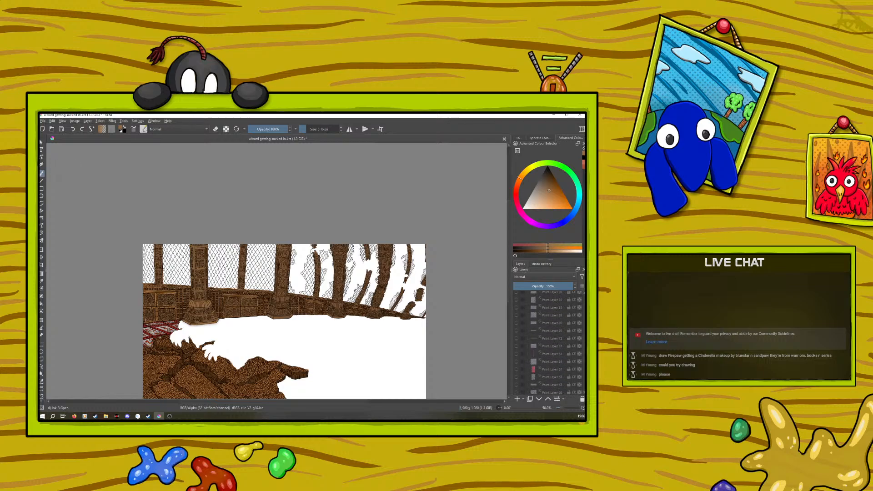
scroll(547, 341, "down", 4)
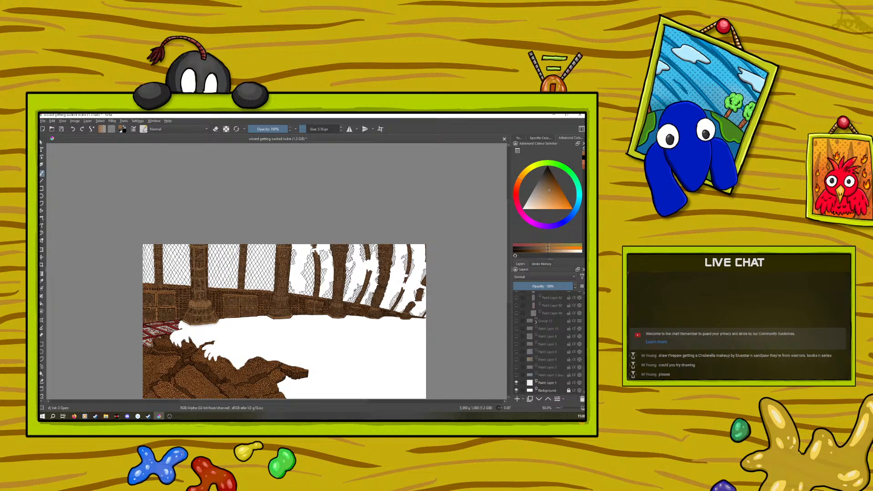
left_click(516, 382)
left_click(516, 375)
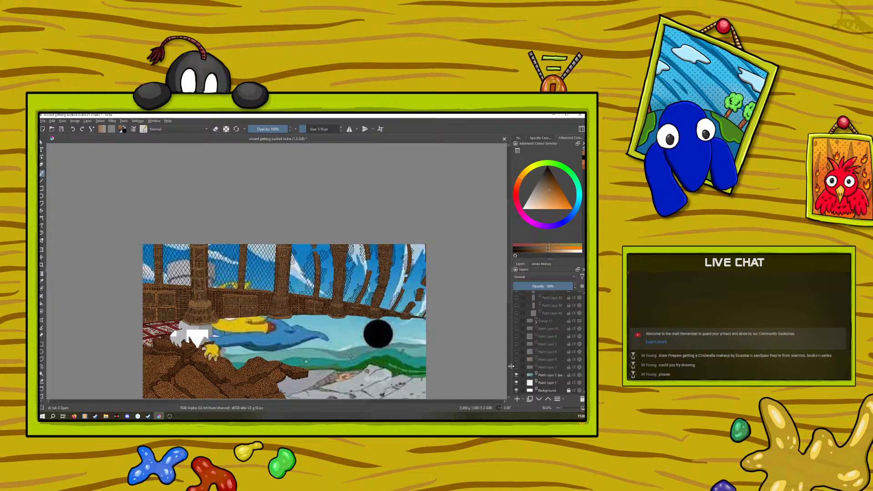
left_click(516, 375)
left_click(516, 367)
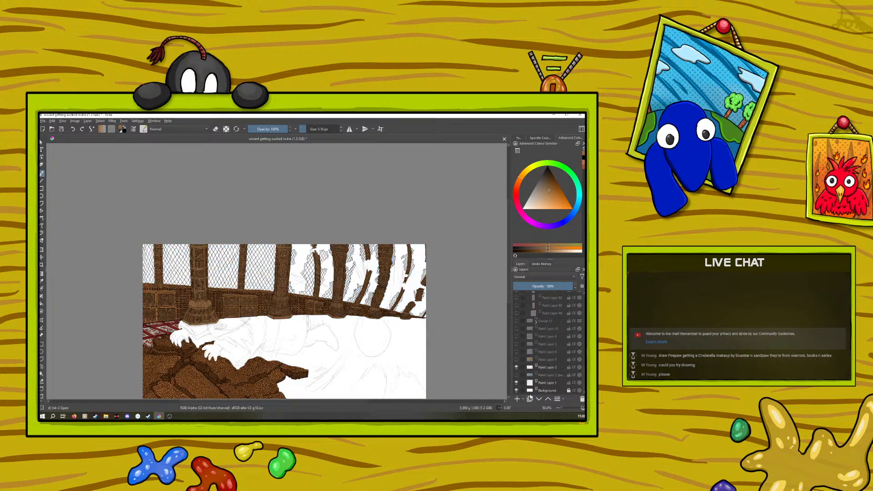
left_click(516, 367)
left_click(516, 359)
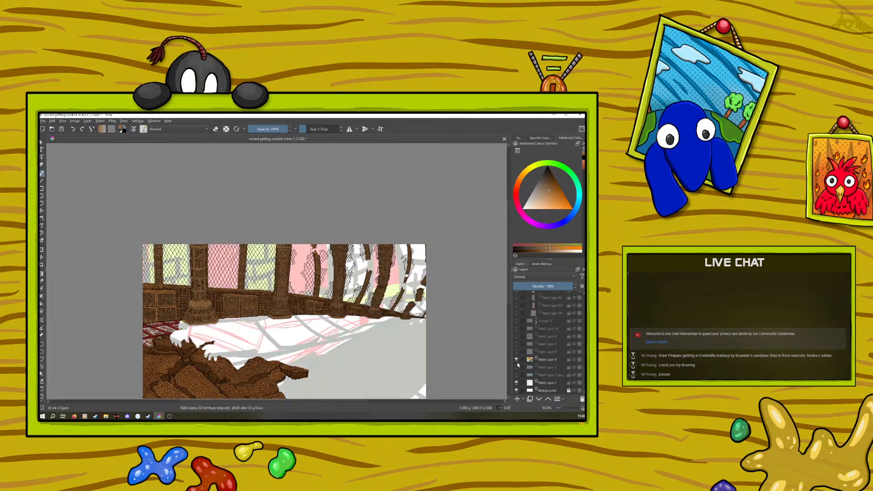
left_click(517, 359)
left_click(517, 351)
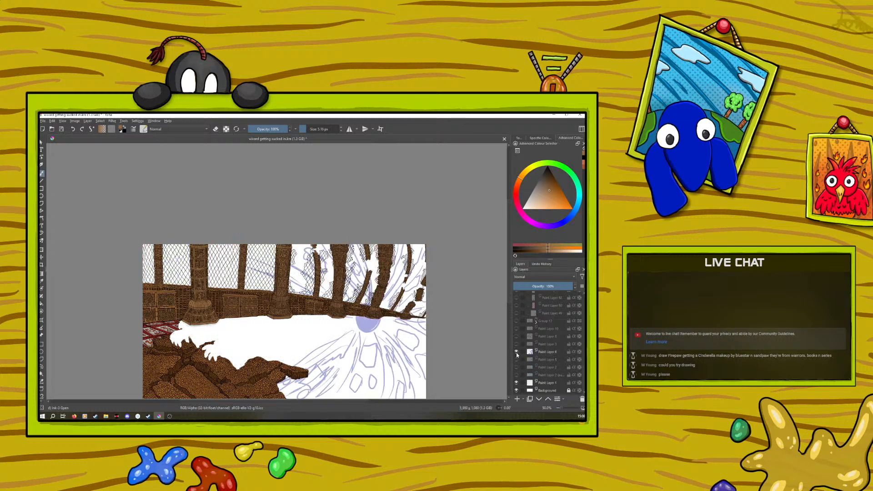
left_click(517, 344)
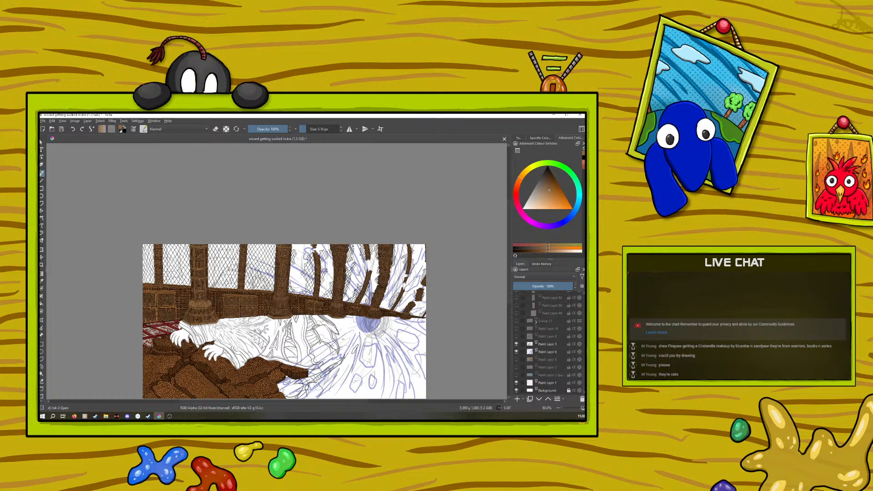
left_click(516, 344)
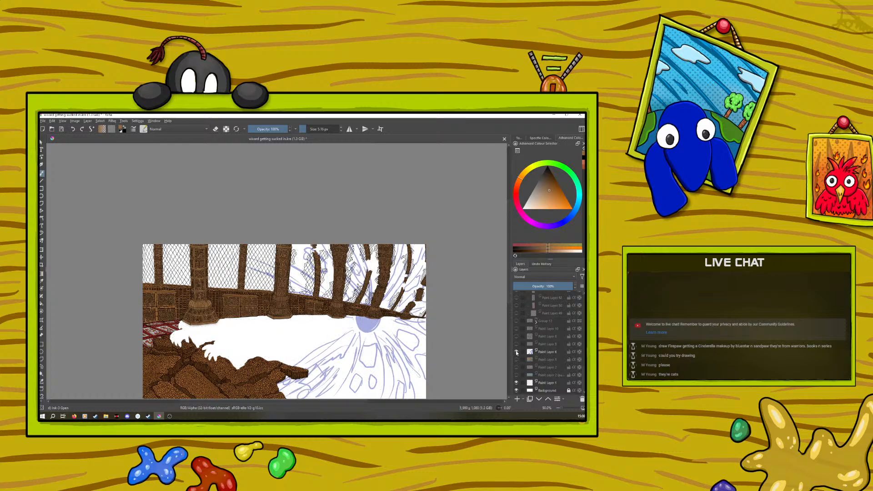
left_click(516, 351)
scroll(547, 342, "up", 15)
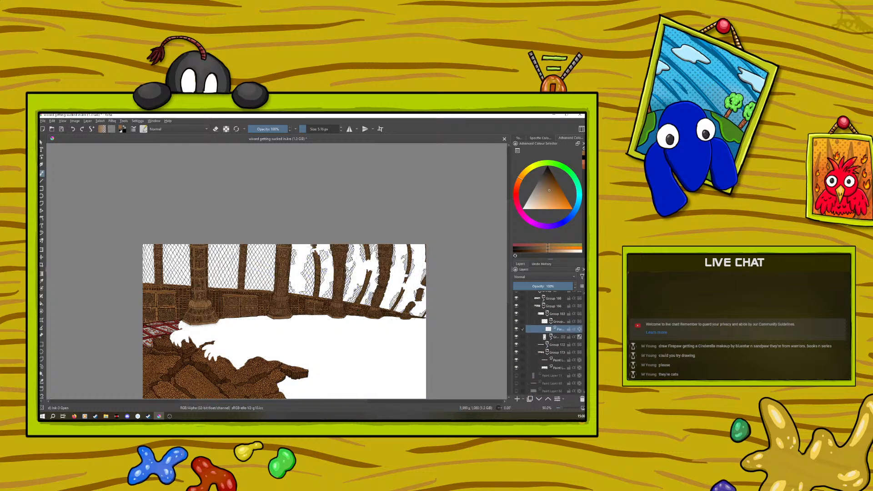
left_click_drag(559, 411, 568, 410)
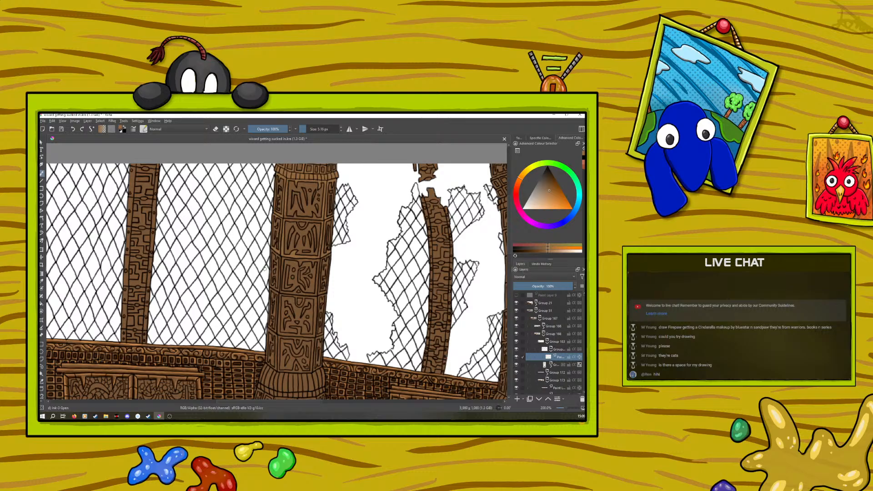
left_click_drag(566, 407, 568, 411)
Open the BALCONY TOWO .webp image from the throne room folder to view it, and return to the wizard illustration.
left_click(52, 129)
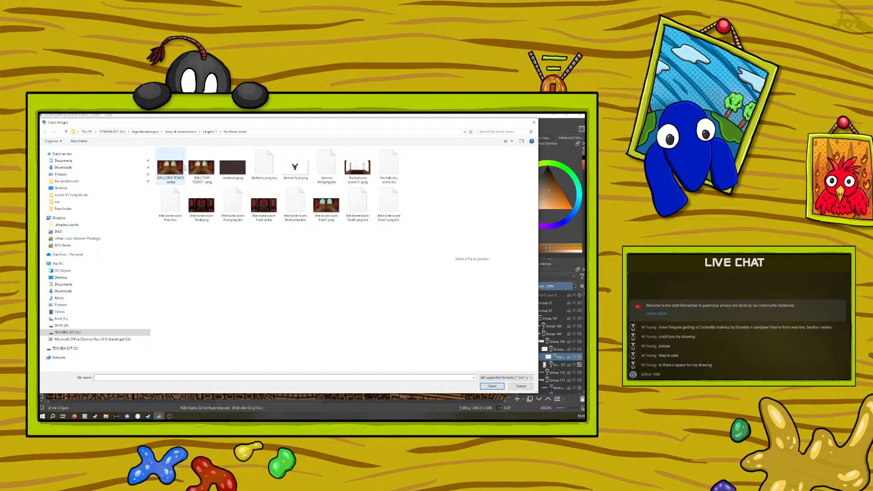
left_click(193, 170)
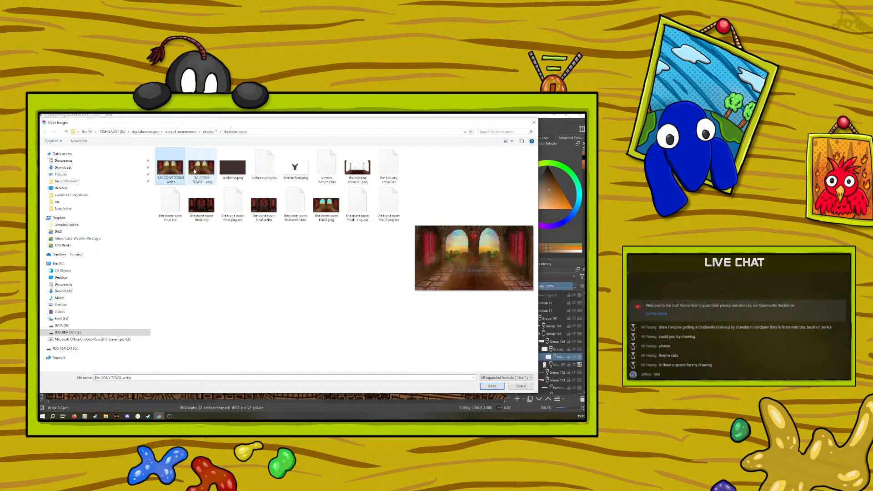
left_click(492, 386)
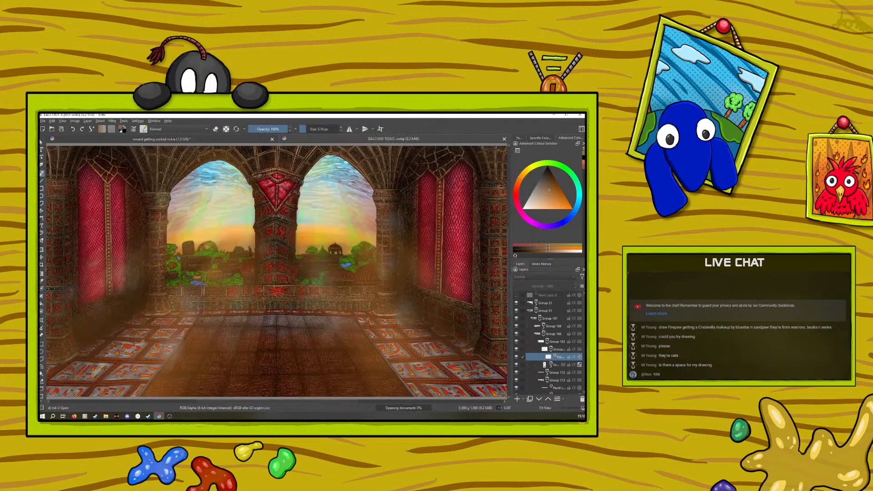
left_click_drag(561, 407, 564, 411)
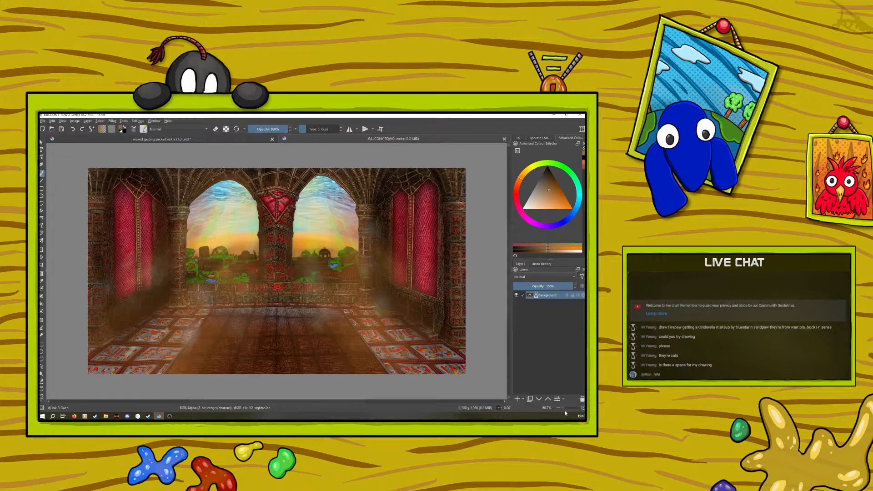
left_click(143, 141)
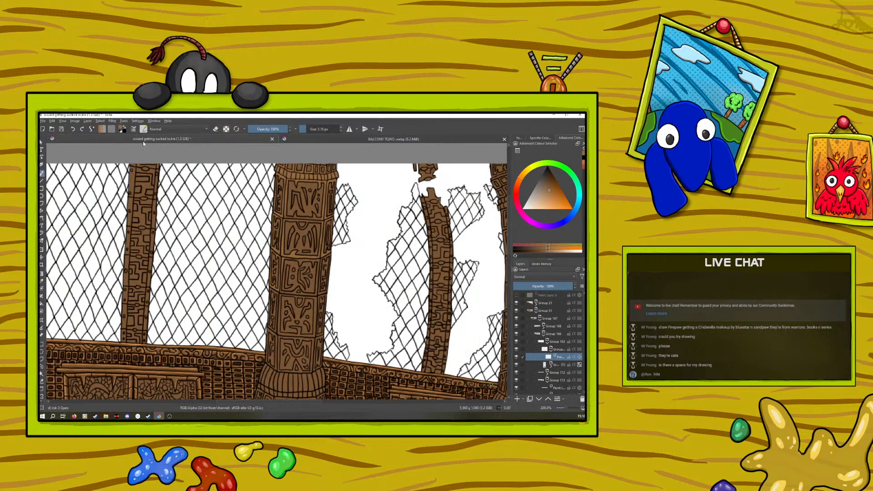
left_click_drag(563, 407, 560, 407)
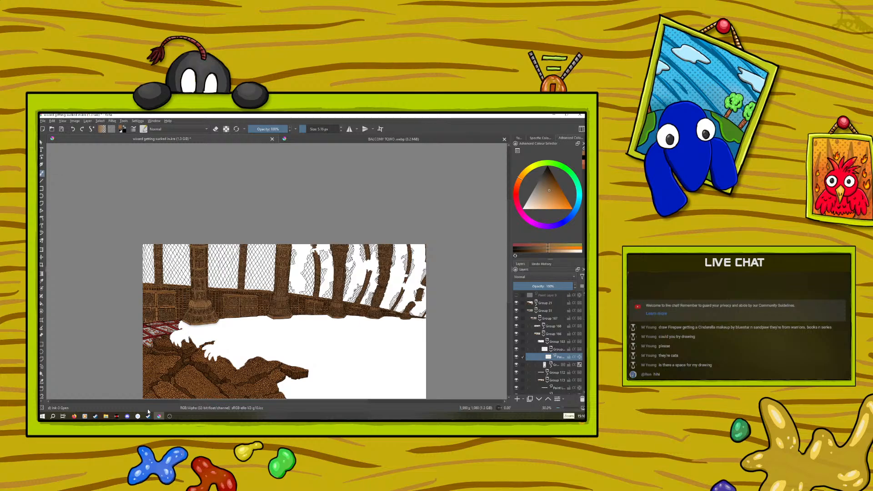
Switch to the visual novel preview, start a new game and read the Chapter 0 throne room dialogue through to the balcony scene.
mouse_move(148, 416)
key("alt+Tab")
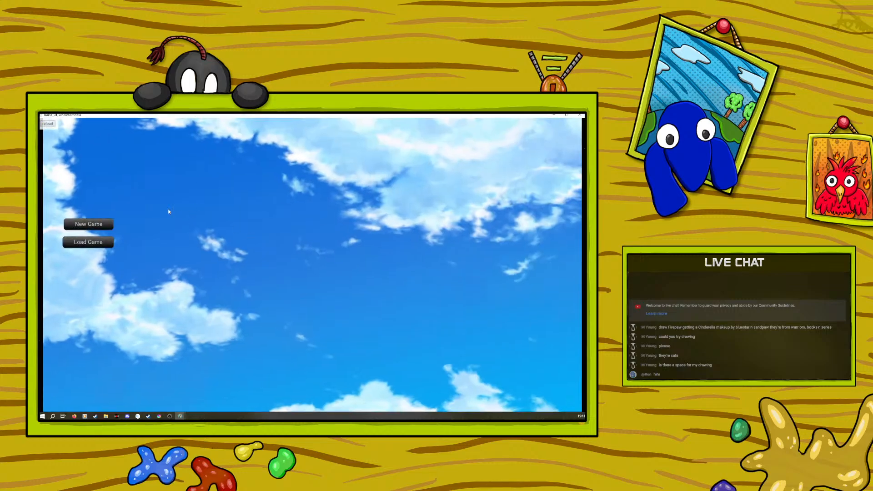
left_click(105, 224)
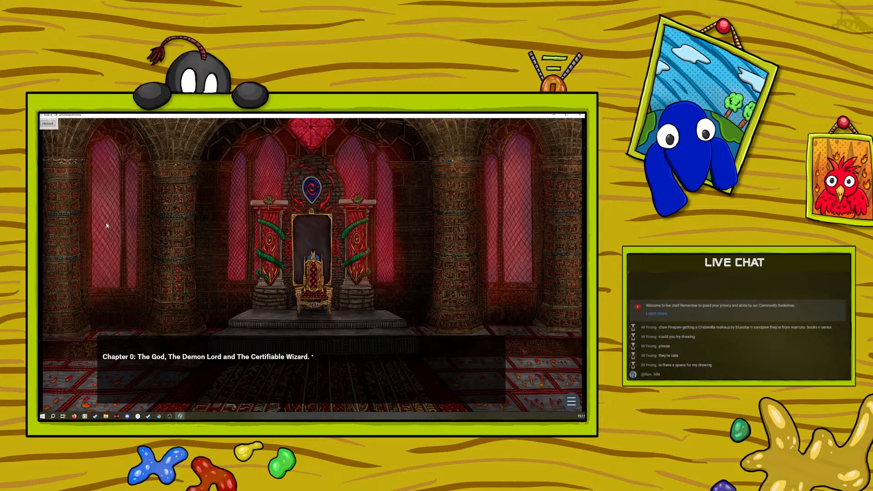
left_click(106, 225)
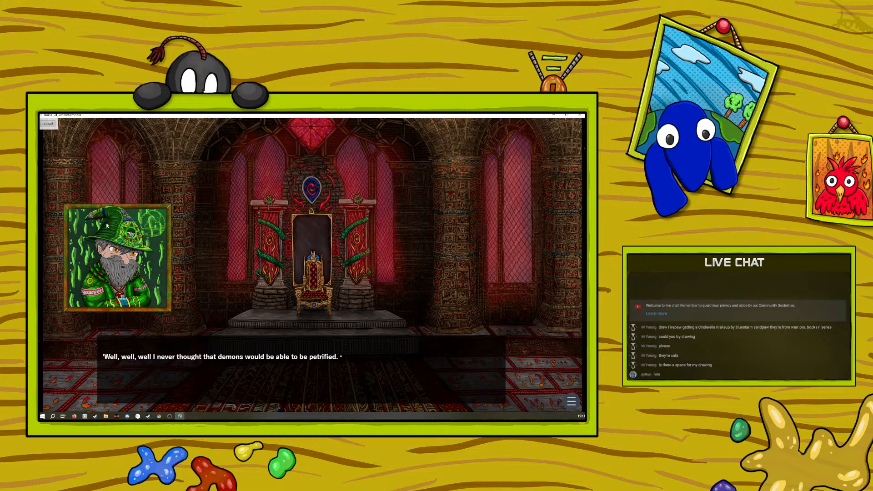
left_click(107, 225)
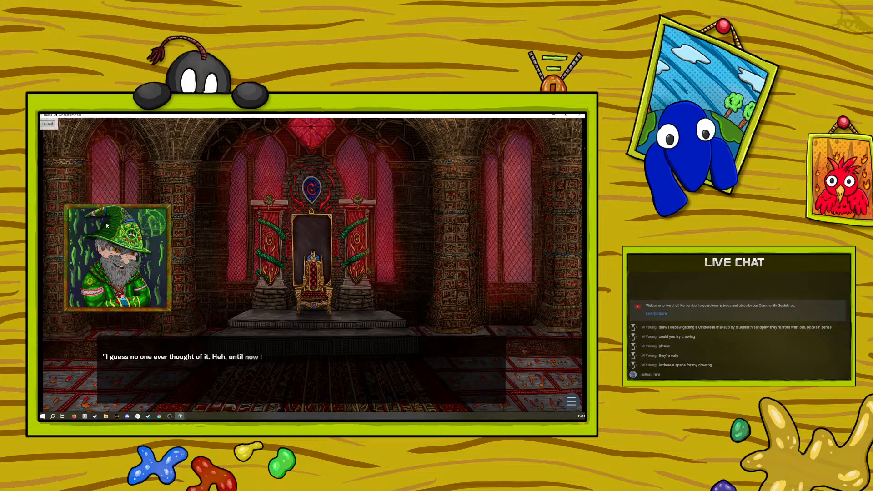
left_click(107, 225)
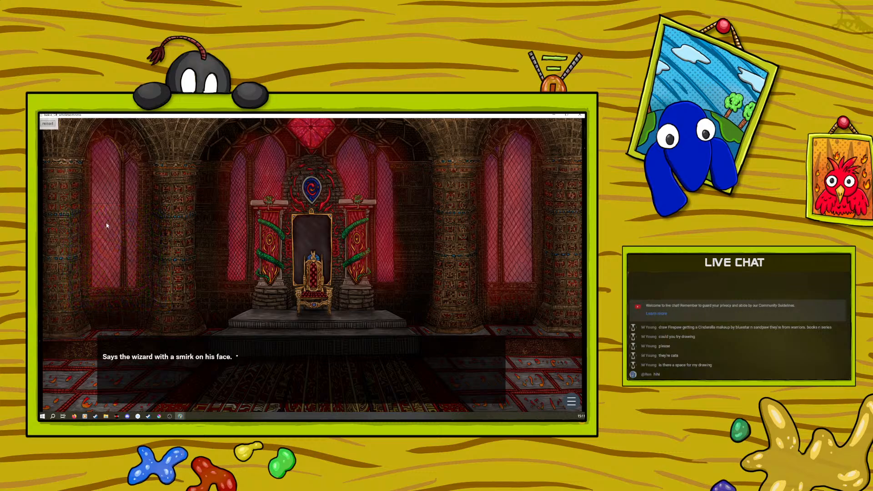
left_click(107, 226)
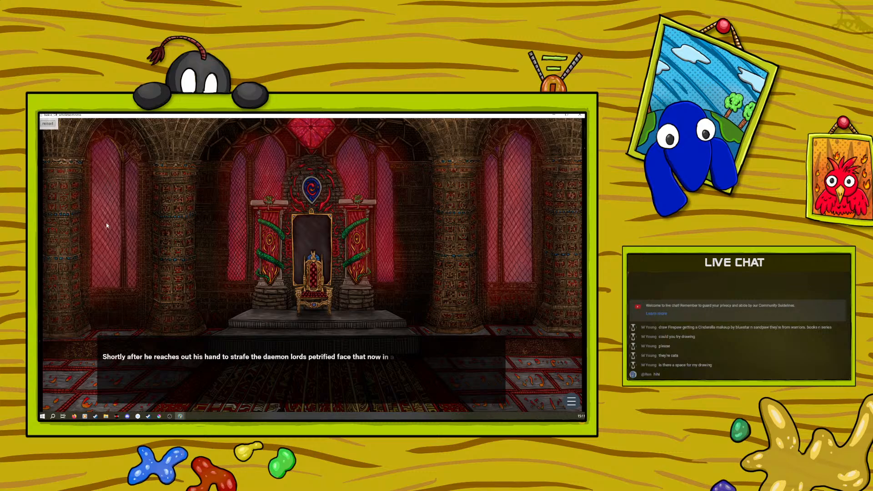
left_click(107, 226)
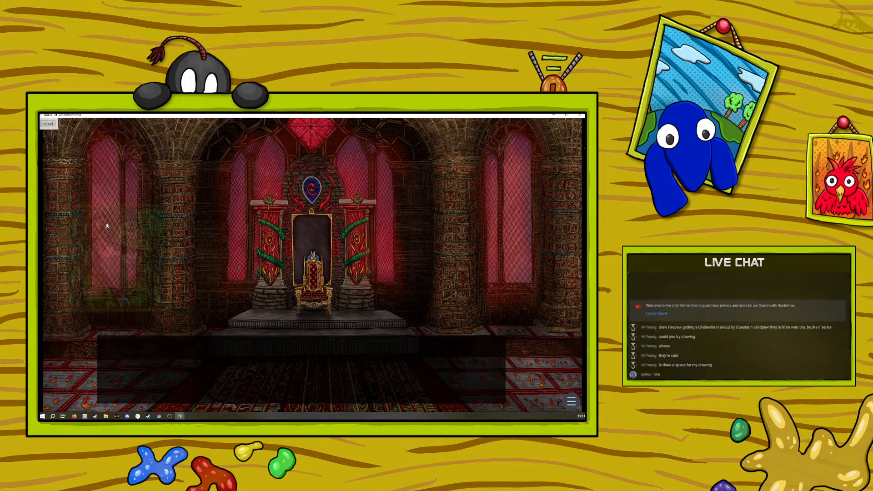
left_click(106, 226)
left_click(107, 226)
left_click(107, 225)
left_click(107, 226)
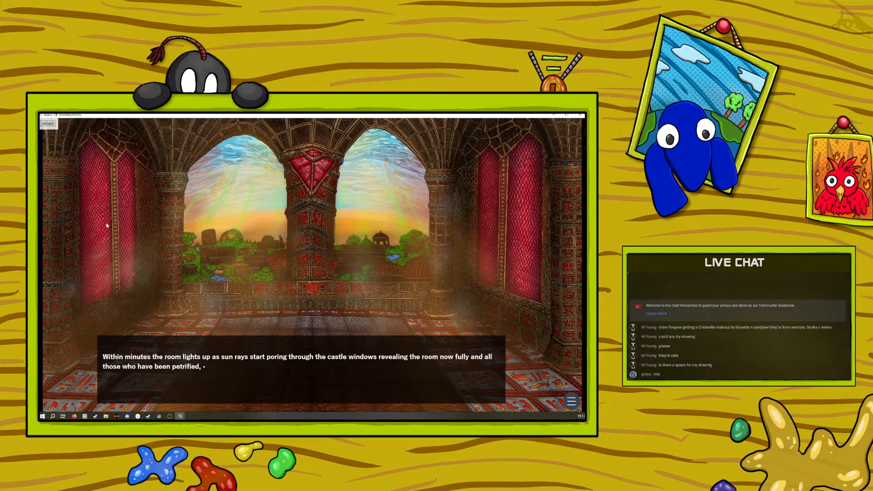
Advance the wizard's balcony dialogue up to the line where a portal starts appearing behind him.
left_click(107, 225)
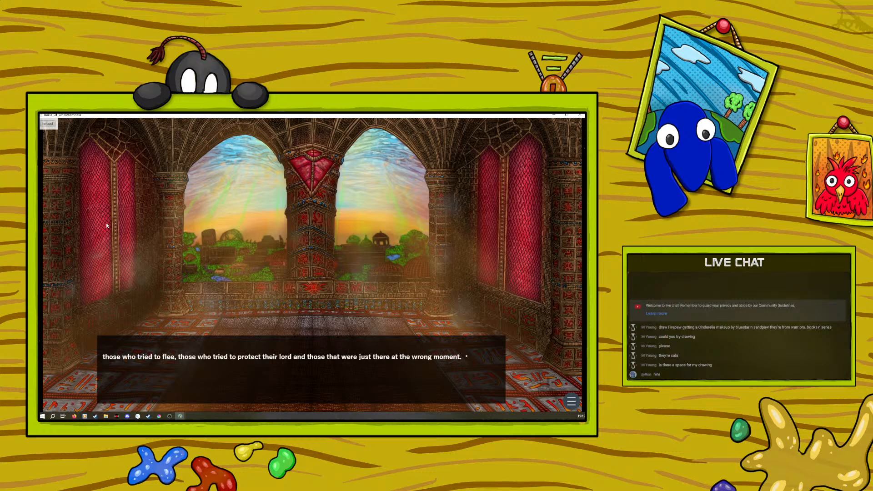
left_click(106, 226)
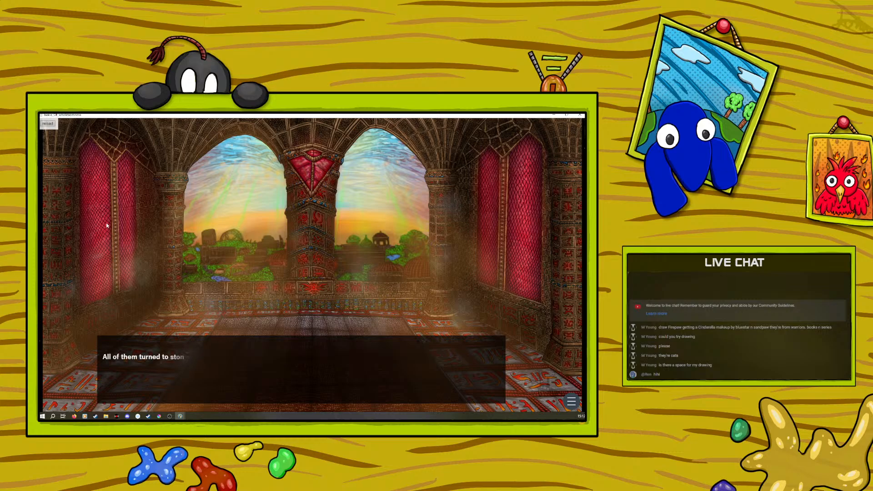
left_click(107, 225)
left_click(106, 225)
left_click(107, 225)
left_click(107, 226)
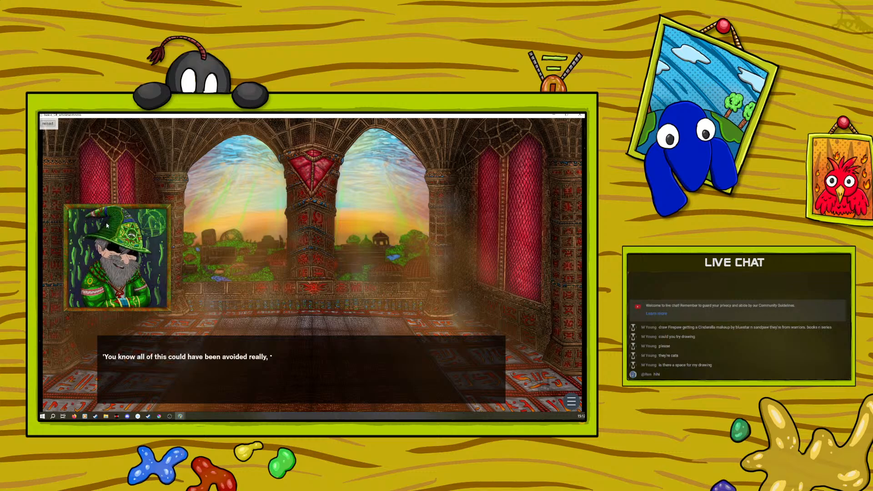
left_click(107, 225)
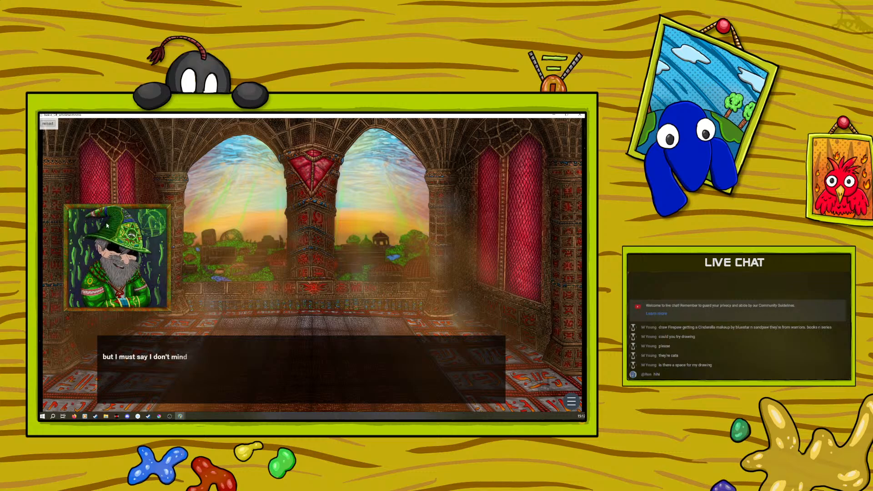
left_click(107, 225)
left_click(107, 225)
left_click(108, 225)
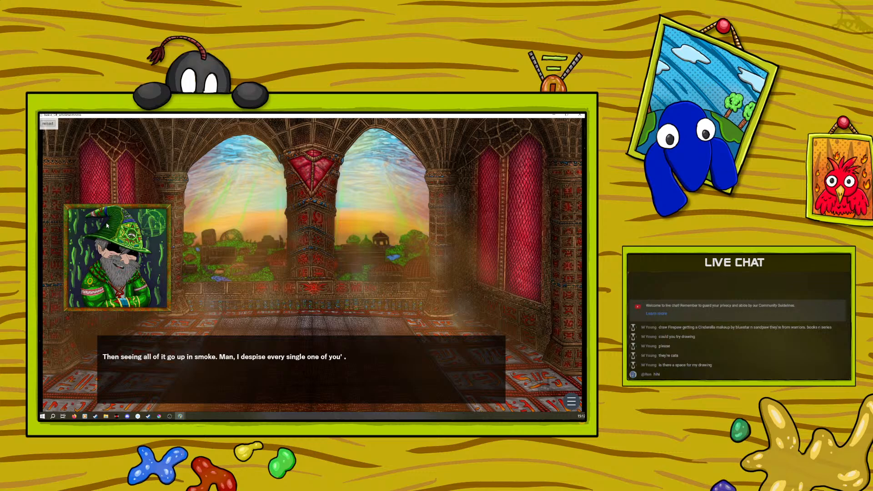
left_click(108, 225)
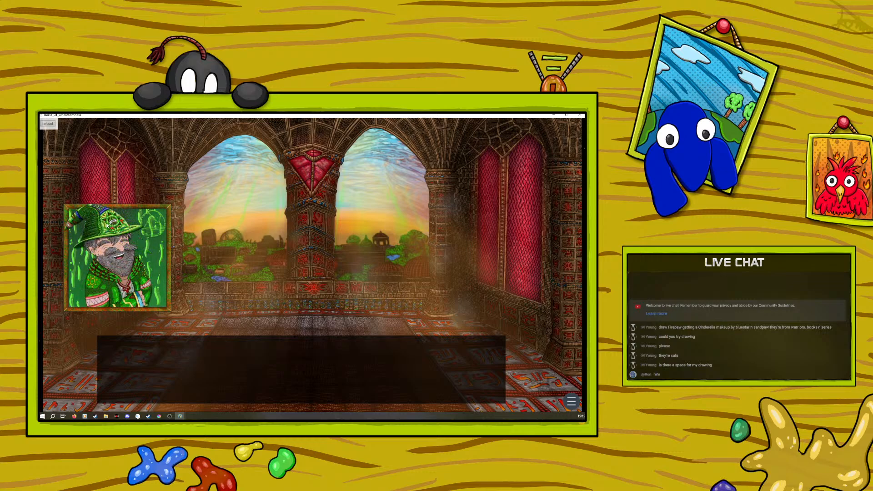
left_click(108, 225)
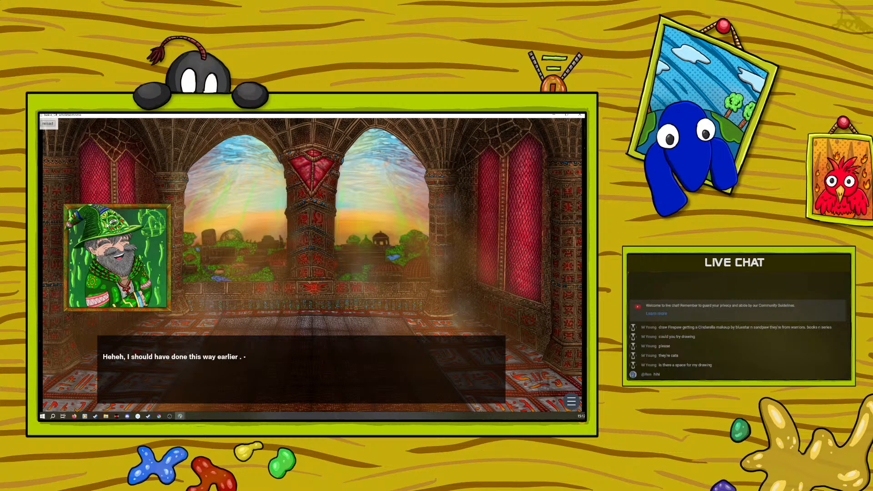
left_click(107, 226)
left_click(107, 225)
left_click(107, 226)
left_click(107, 225)
left_click(107, 225)
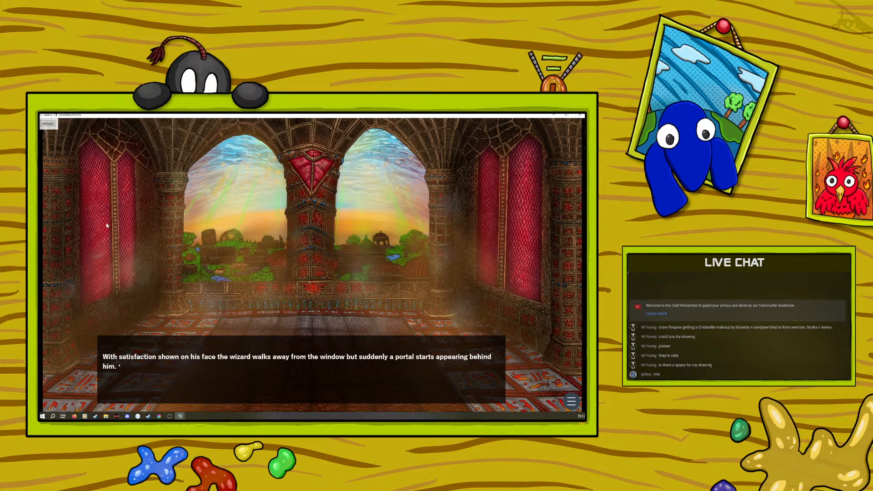
Switch to Krita and show the hidden blue line sketch layer near the bottom of the wizard illustration's layer stack.
left_click(158, 416)
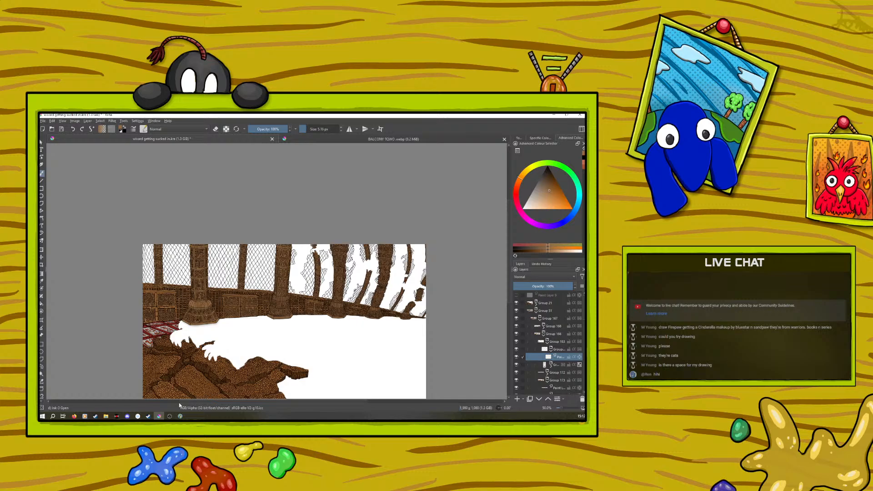
scroll(583, 310, "down", 15)
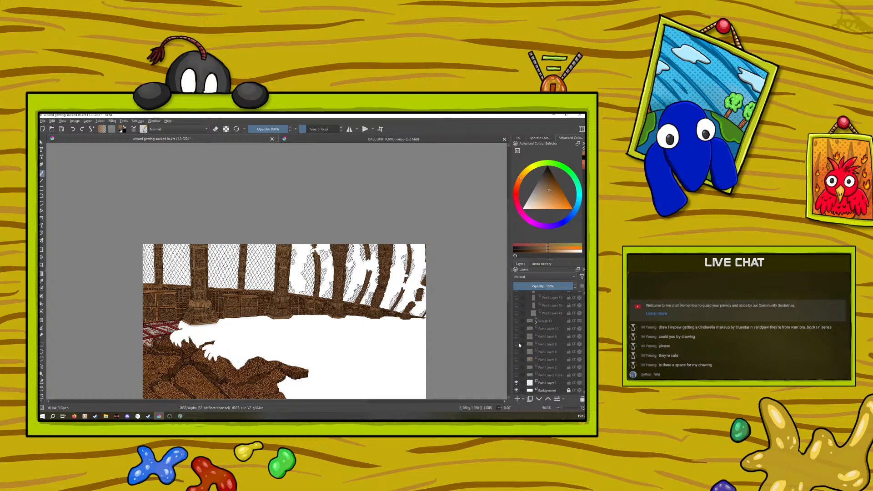
left_click(516, 352)
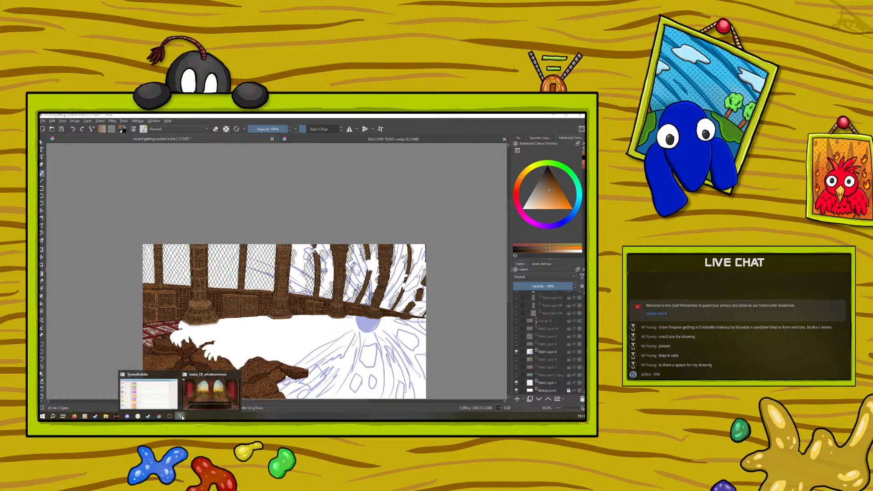
Reopen the game preview, advance the story from the portal line to the rough black-and-white sketch scene, and return to Krita.
left_click(190, 406)
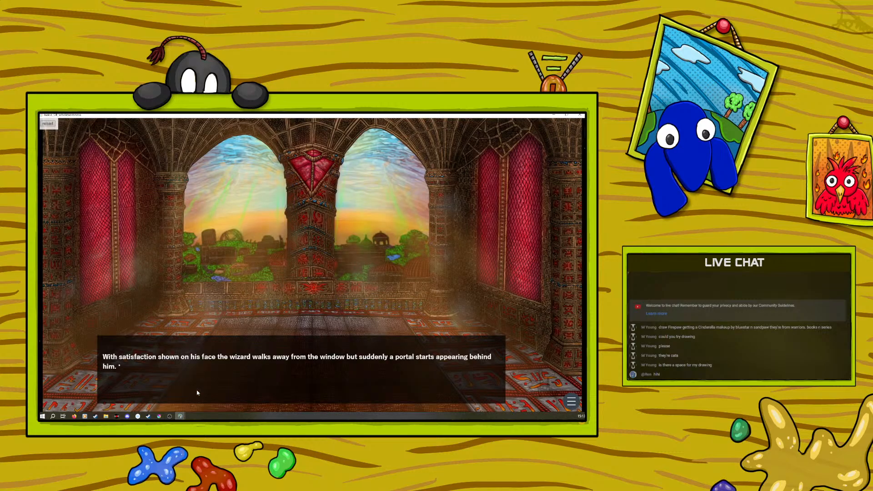
left_click(195, 393)
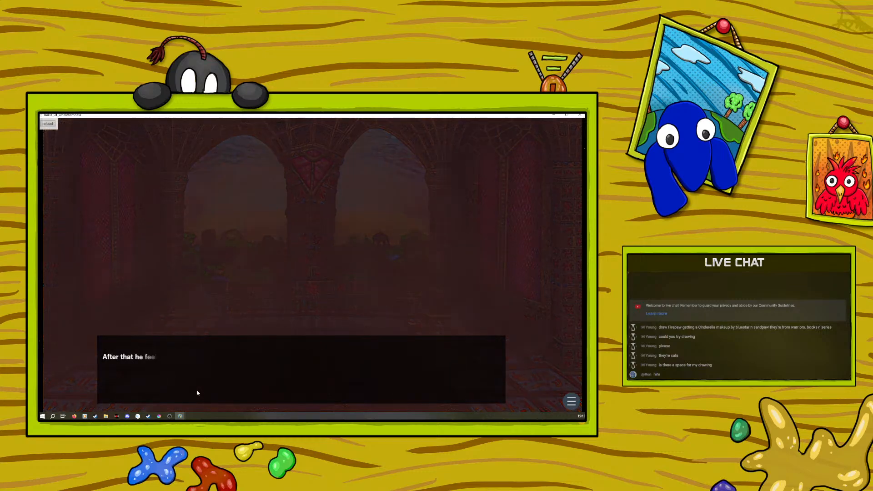
left_click(197, 392)
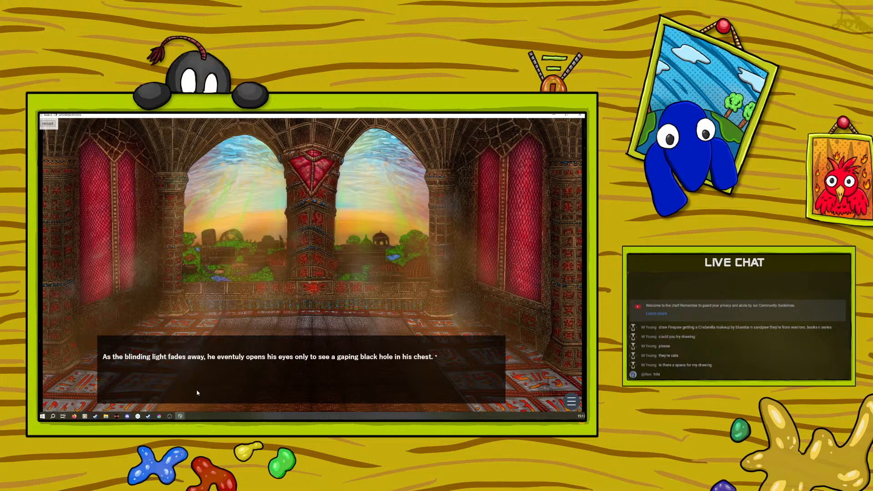
left_click(197, 393)
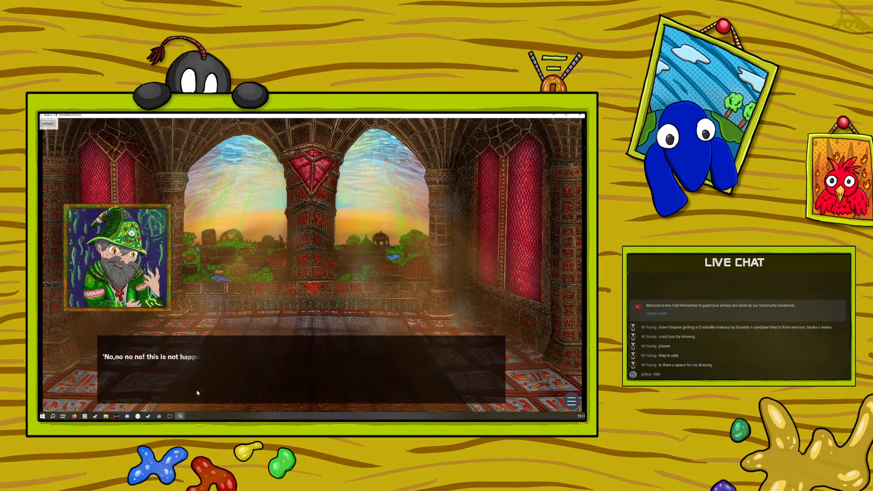
left_click(197, 392)
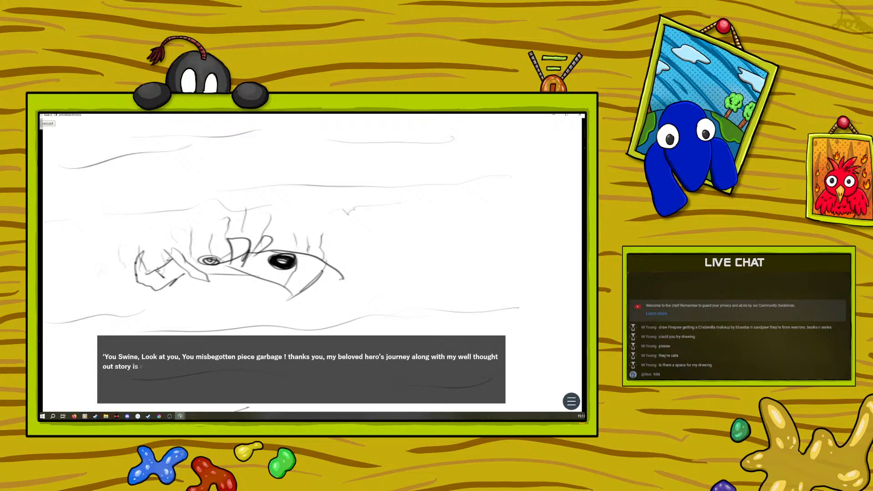
left_click(158, 416)
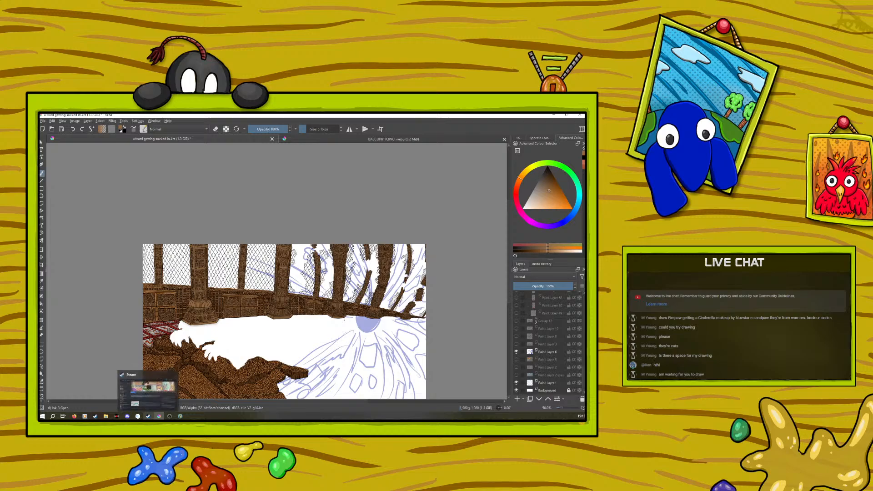
Close the game preview and the TyranoBuilder window, leaving the wizard illustration in front.
mouse_move(181, 416)
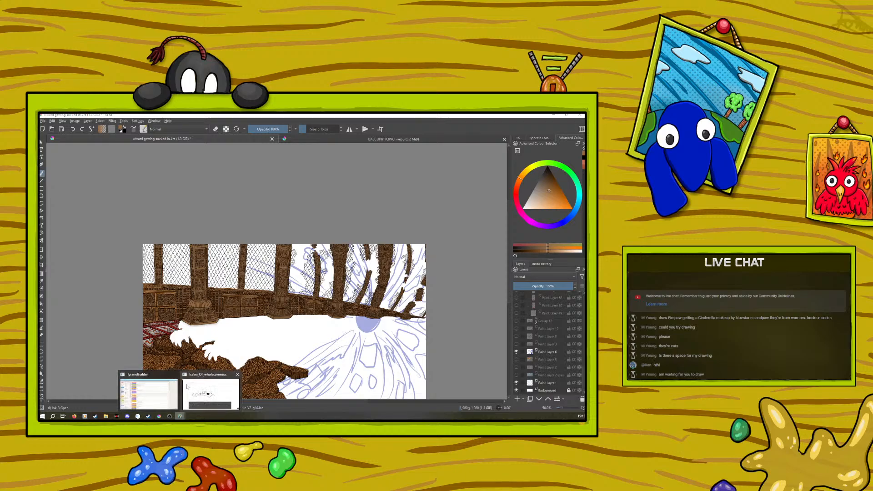
left_click(200, 391)
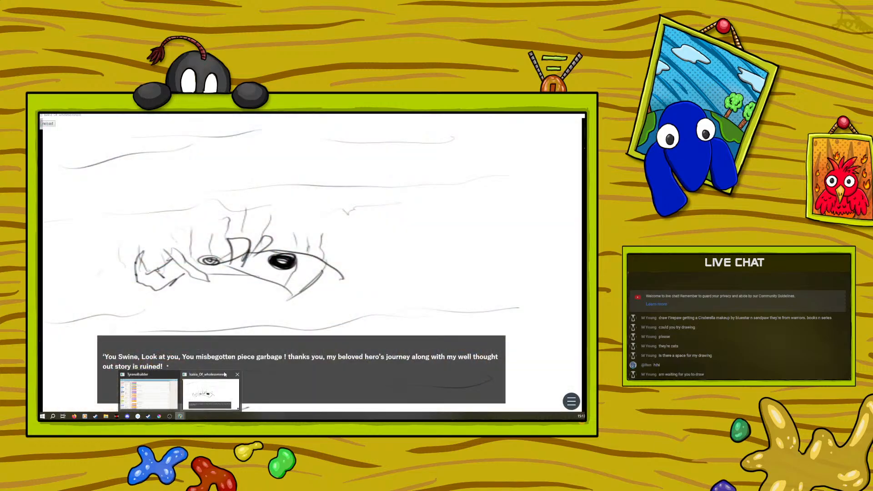
left_click(218, 389)
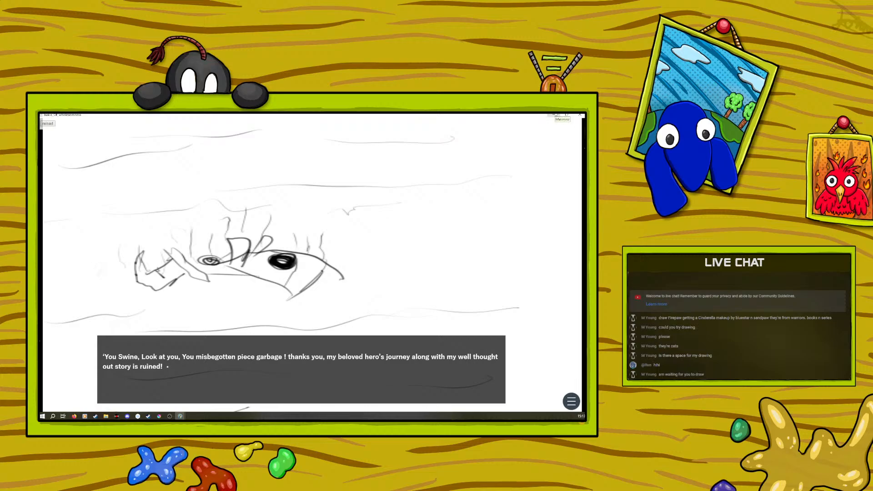
mouse_move(180, 416)
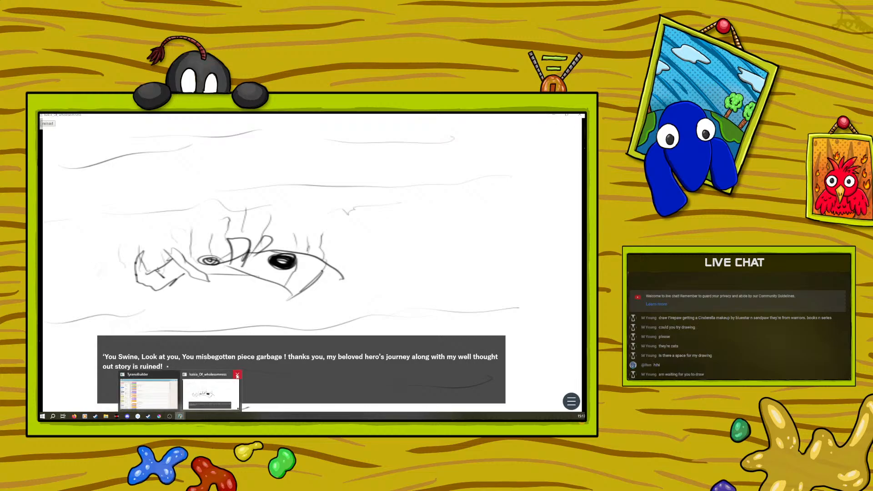
left_click(237, 375)
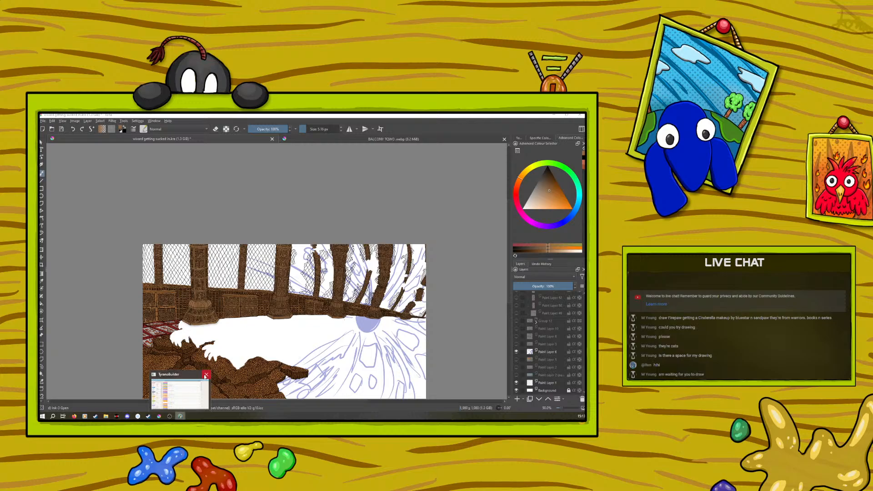
mouse_move(207, 375)
left_click(207, 375)
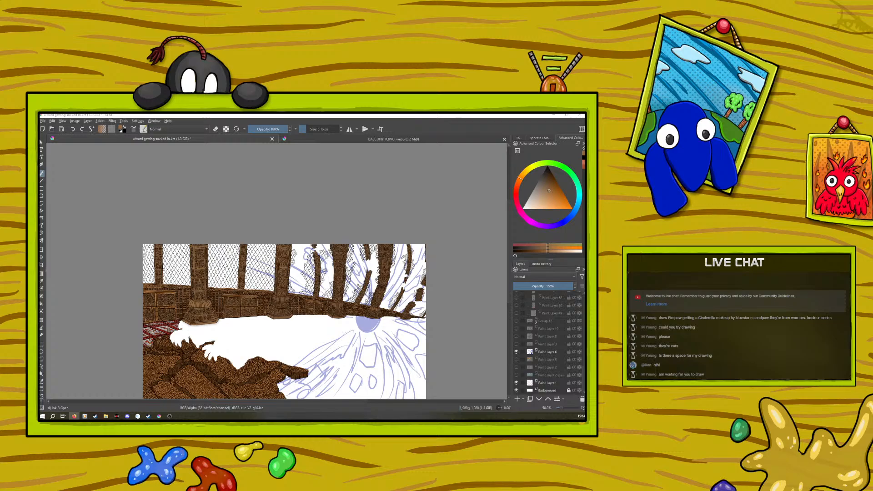
Turn on eraser mode for the brush and bring the whole wizard illustration into view.
left_click(560, 407)
left_click_drag(560, 407, 568, 408)
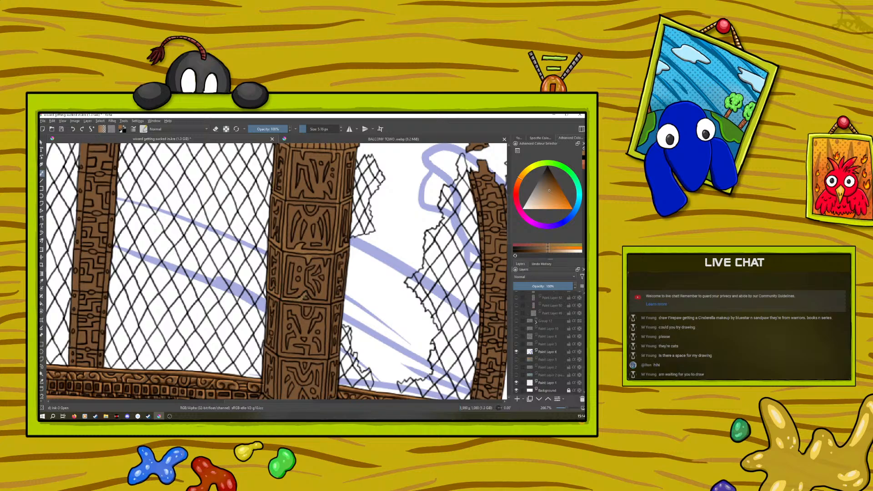
left_click(217, 130)
left_click(214, 127)
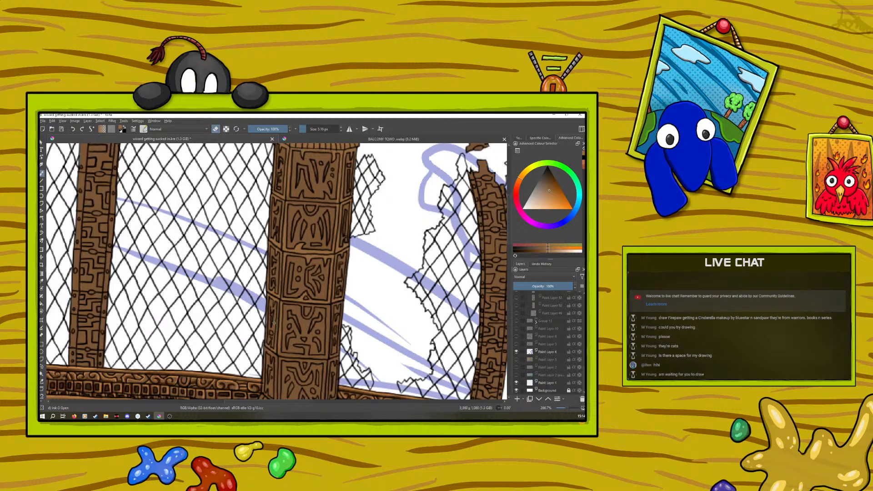
left_click_drag(567, 408, 559, 408)
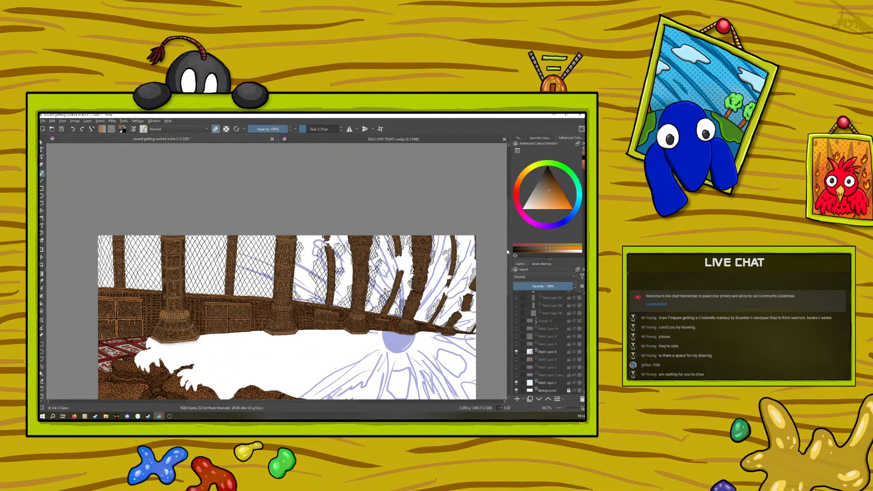
scroll(285, 259, "down", 3)
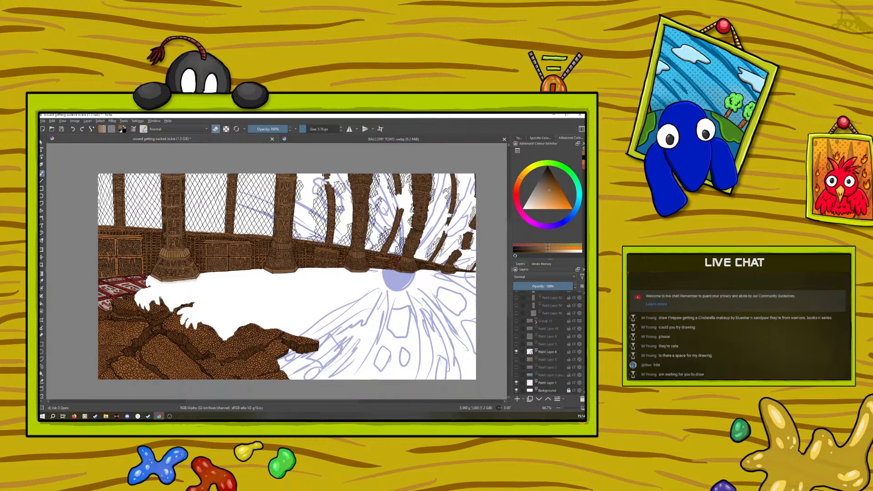
Touch up the lower part of the illustration's second pillar with the eraser at 200% zoom, and turn eraser mode off.
scroll(510, 278, "up", 2)
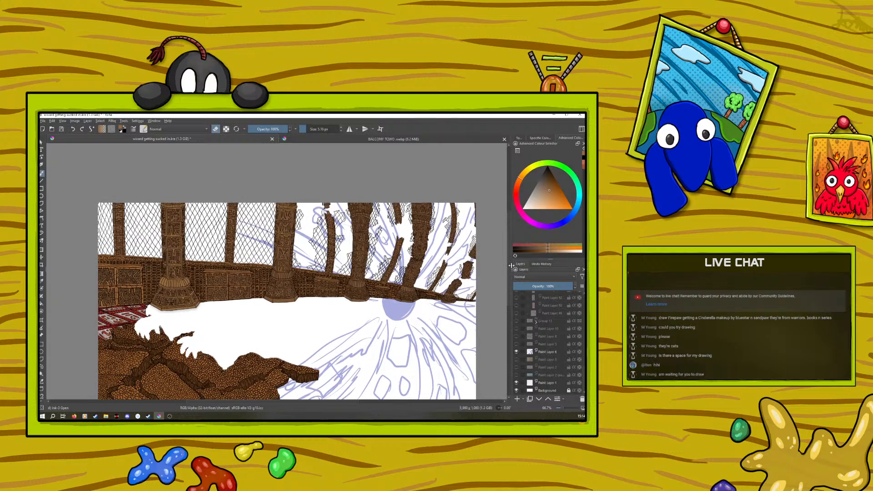
left_click_drag(560, 407, 564, 405)
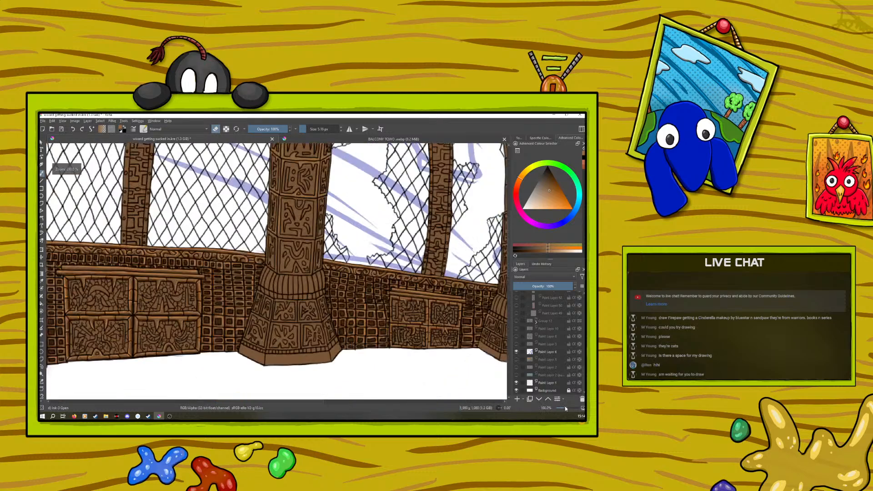
scroll(512, 256, "up", 2)
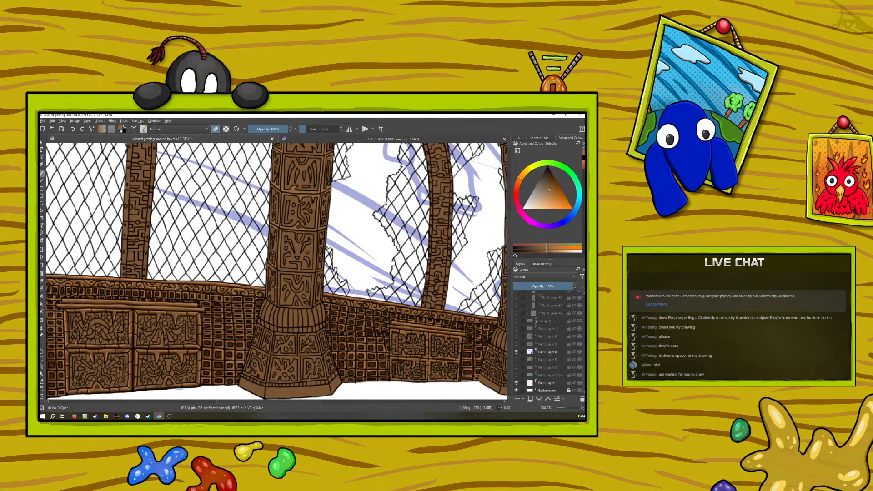
left_click(218, 129)
mouse_move(254, 403)
left_mouse_down()
mouse_move(364, 401)
mouse_move(250, 387)
left_mouse_up()
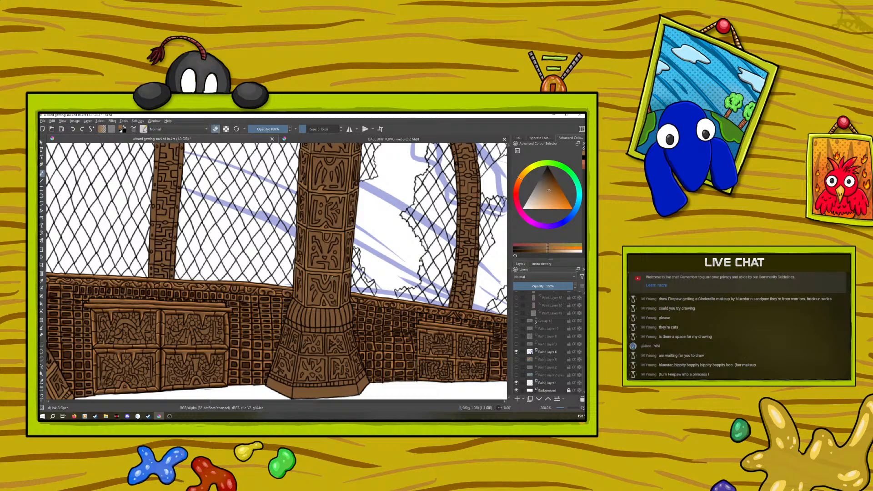
left_click(215, 129)
left_click(215, 129)
scroll(508, 260, "up", 2)
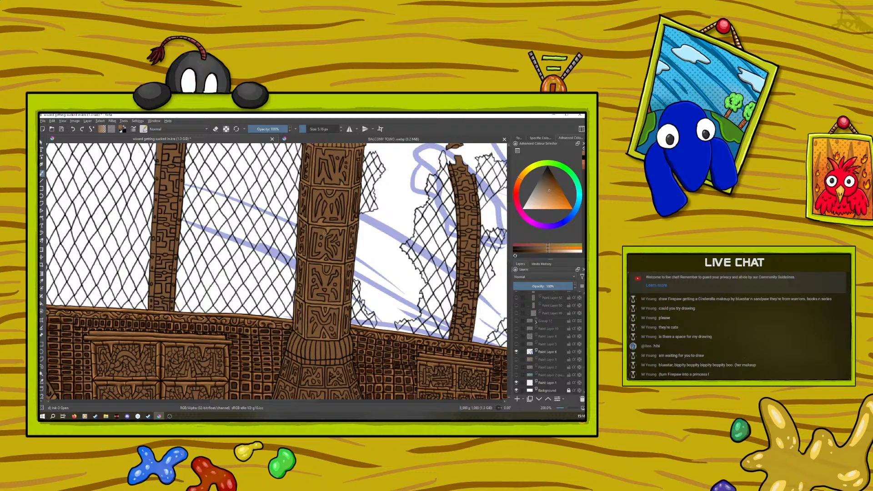
Paint lighter brown highlights on the second pillar's ribbed collar above its base.
left_click(217, 128)
left_click(214, 127)
right_click(292, 322)
left_click(240, 226)
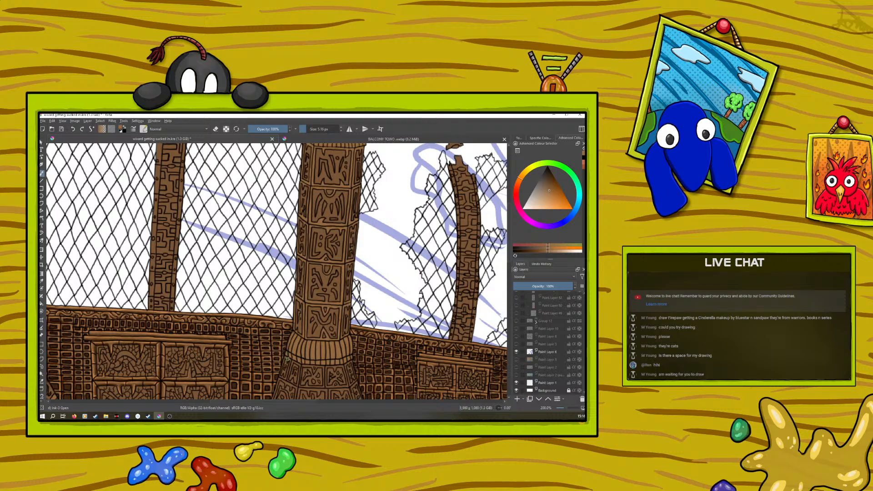
left_click_drag(288, 359, 286, 299)
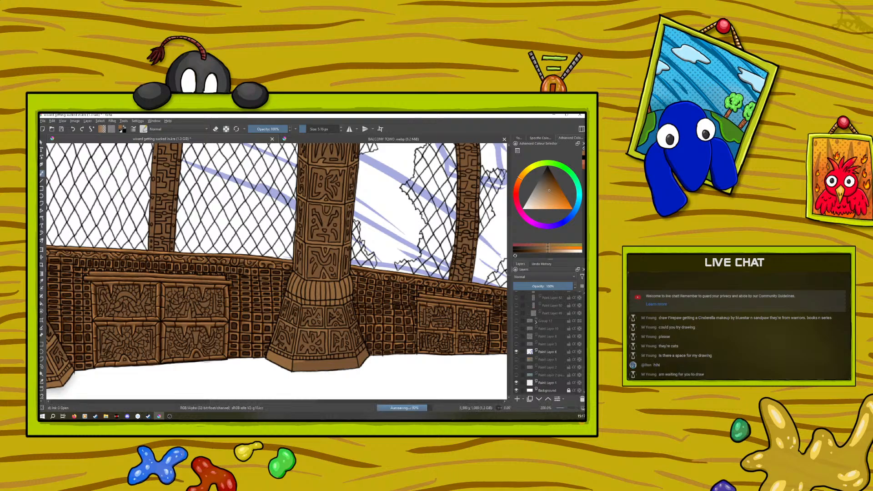
Rotate the canvas by about 90 degrees, paint the lower rim of the second pillar's base light brown, and rotate the canvas back.
right_click(251, 302)
left_click_drag(251, 250, 302, 294)
left_click(313, 296)
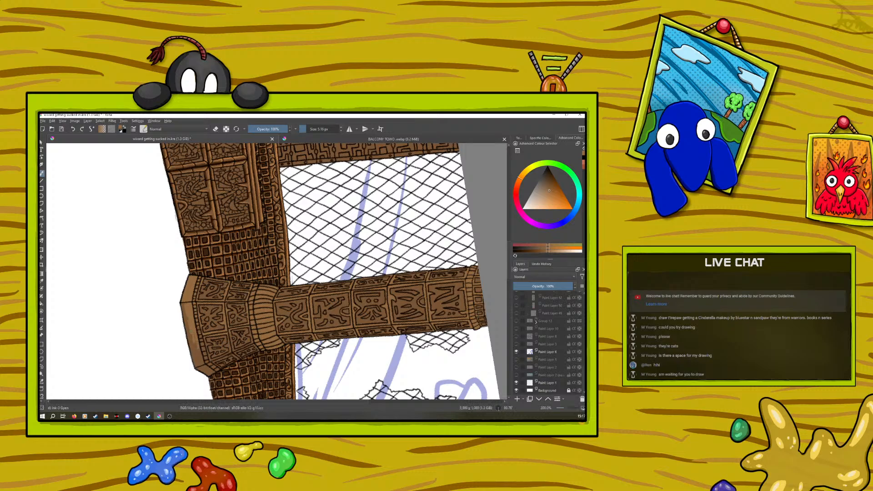
mouse_move(184, 321)
left_mouse_down()
mouse_move(195, 364)
mouse_move(205, 362)
left_mouse_up()
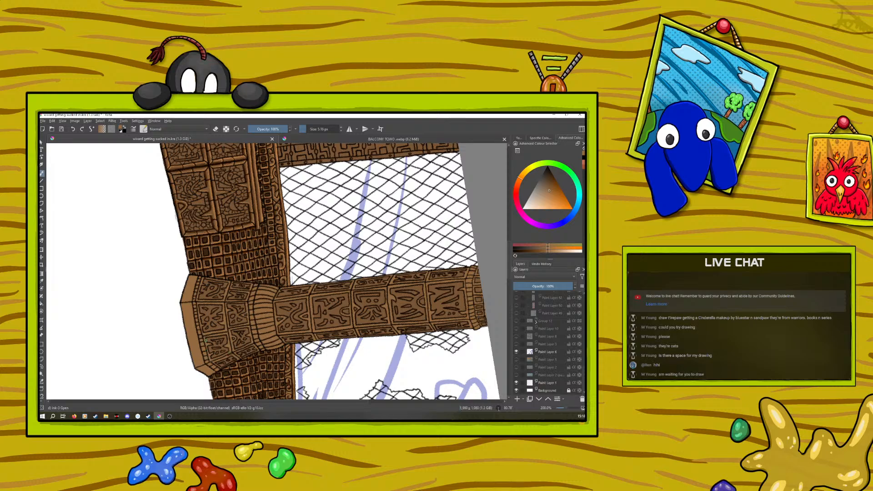
right_click(178, 344)
left_click_drag(228, 314, 182, 256)
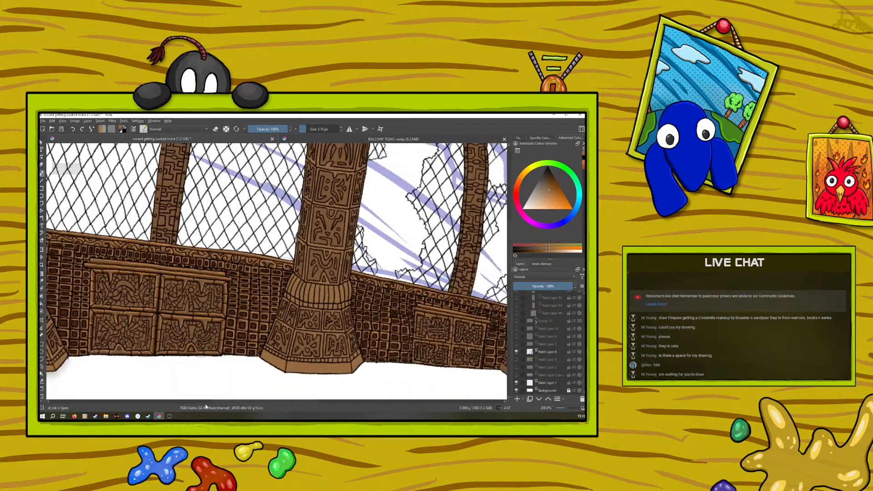
Find the first pillar's layer group and select the base colour layer inside it.
left_click_drag(225, 402, 245, 402)
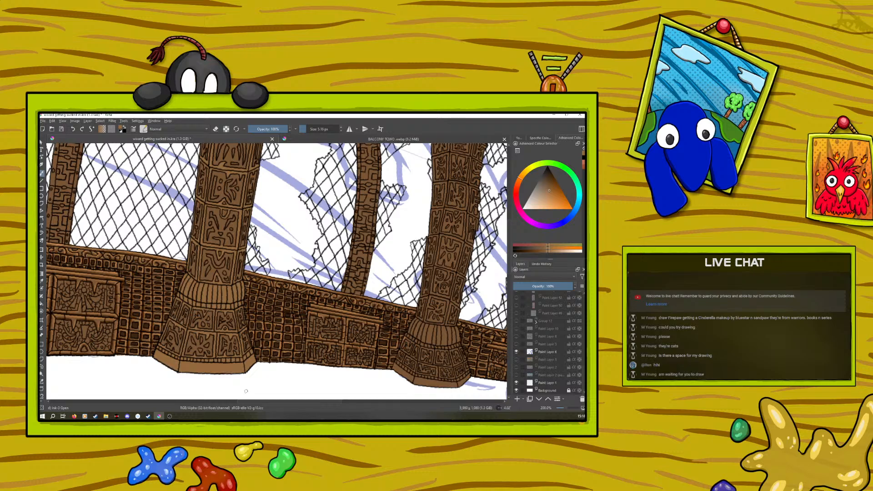
right_click(179, 329)
left_click(104, 234)
left_click_drag(249, 403, 165, 403)
scroll(582, 365, "up", 10)
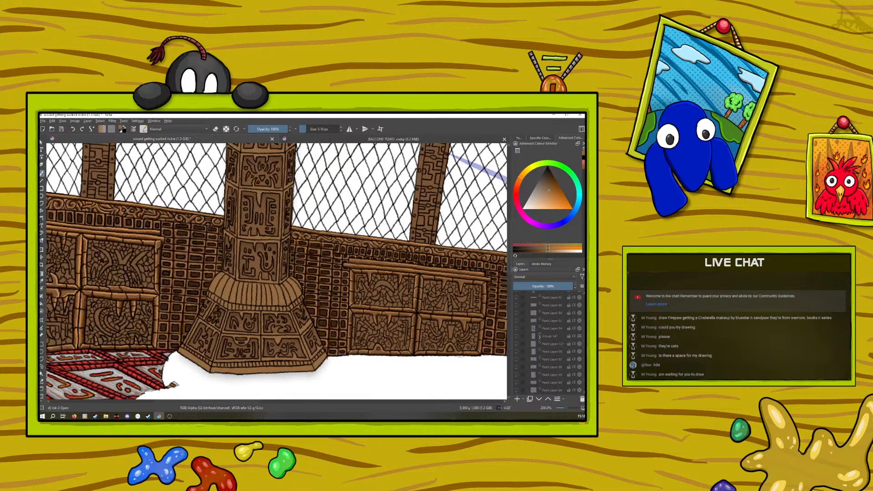
left_click(550, 317)
left_click(558, 370)
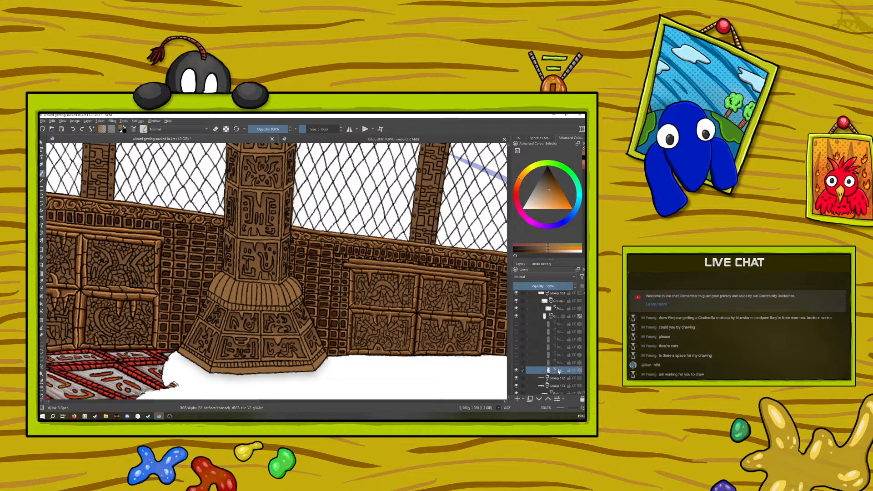
Show and select the first pillar's hidden dark red panel layer, comparing the pillar with and without it.
left_click(516, 363)
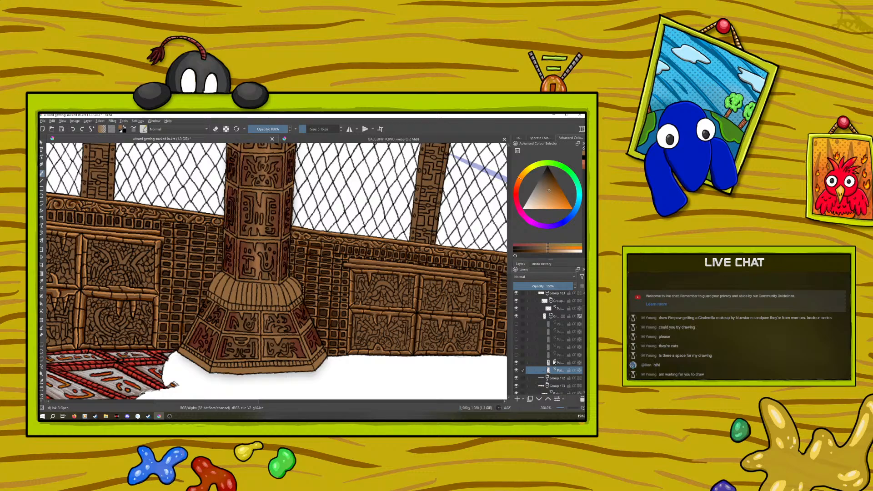
left_click(564, 362)
left_click(516, 364)
left_click(516, 364)
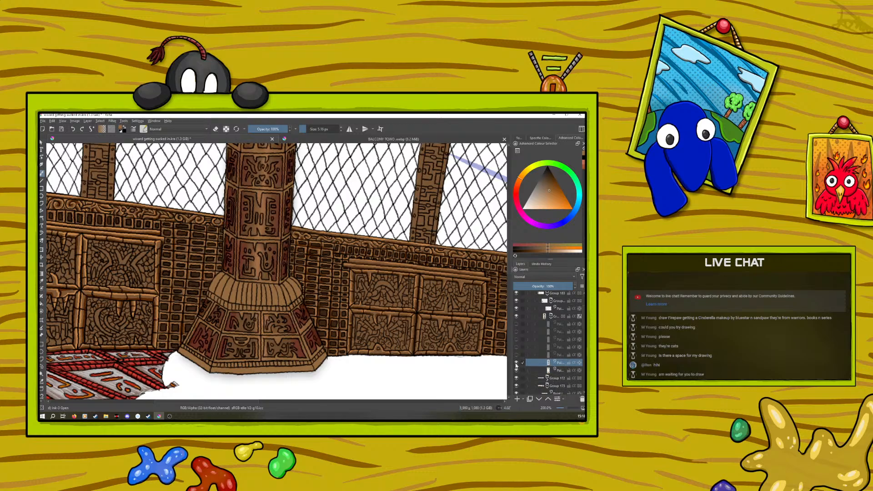
left_click(516, 363)
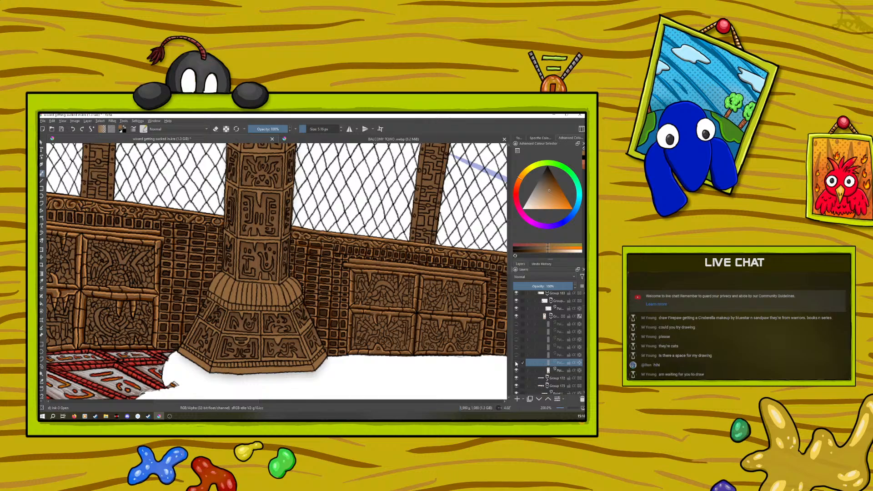
left_click(516, 363)
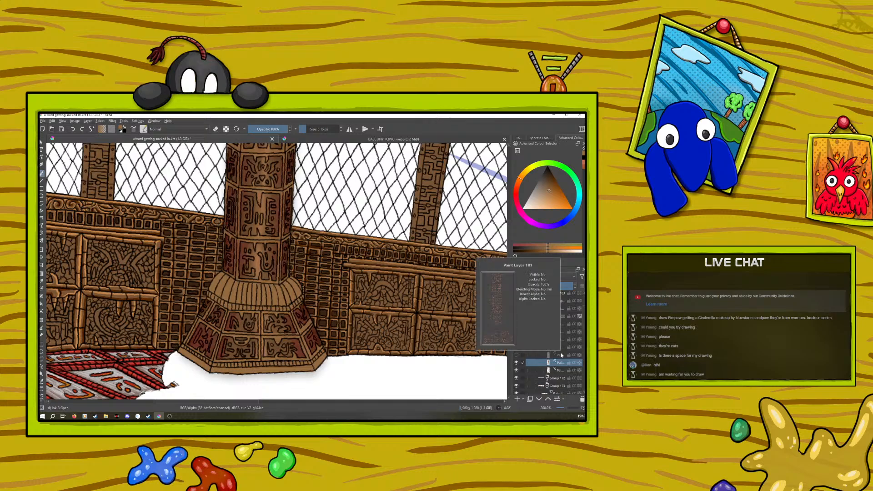
Add a new layer above the pillar's colour group, reselect the dark red panel layer, and pick the first pillar's red for the brush.
left_click(558, 308)
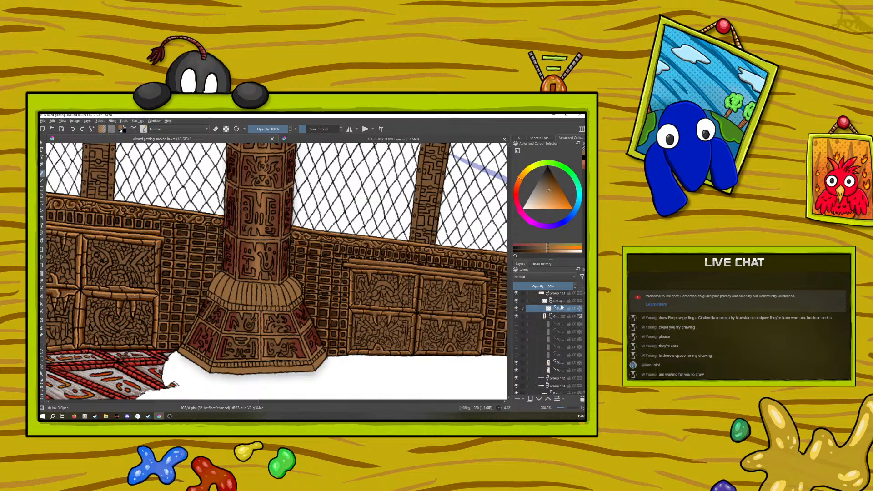
left_click(517, 398)
left_click(560, 371)
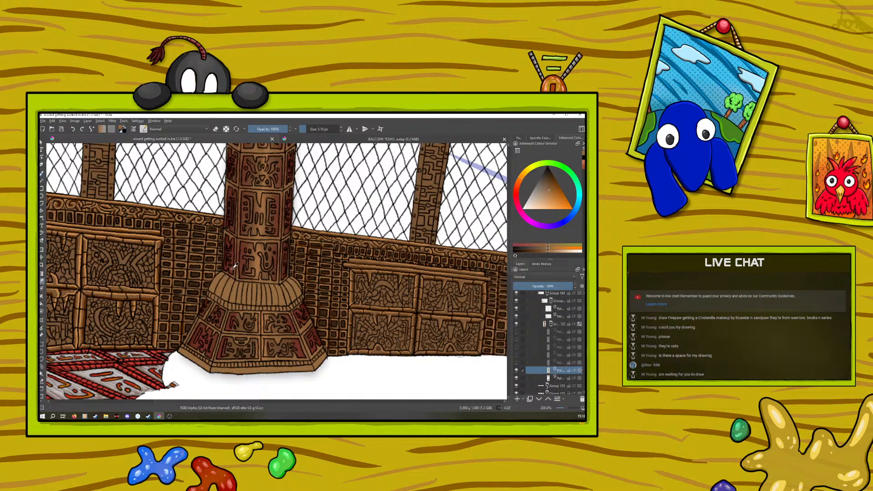
left_click(245, 242, "ctrl")
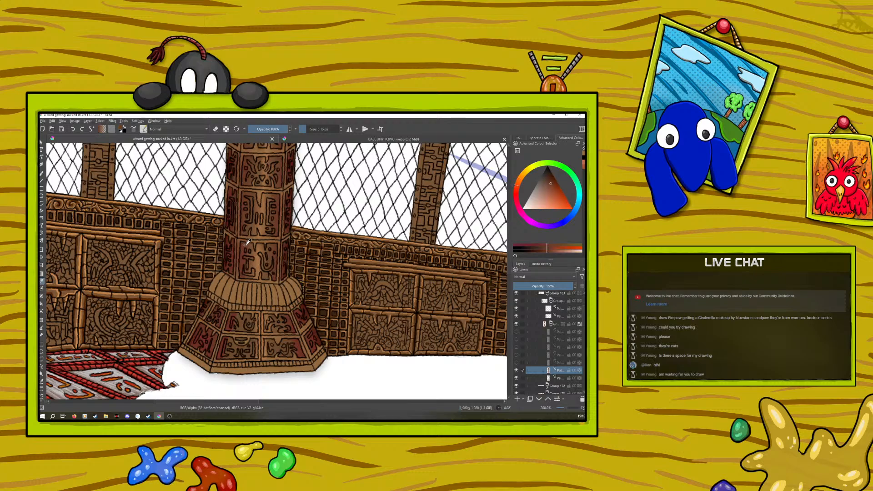
left_click(41, 174)
Paint the recessed backgrounds of the carved panels on the second pillar's base dark red.
left_click_drag(228, 402, 293, 400)
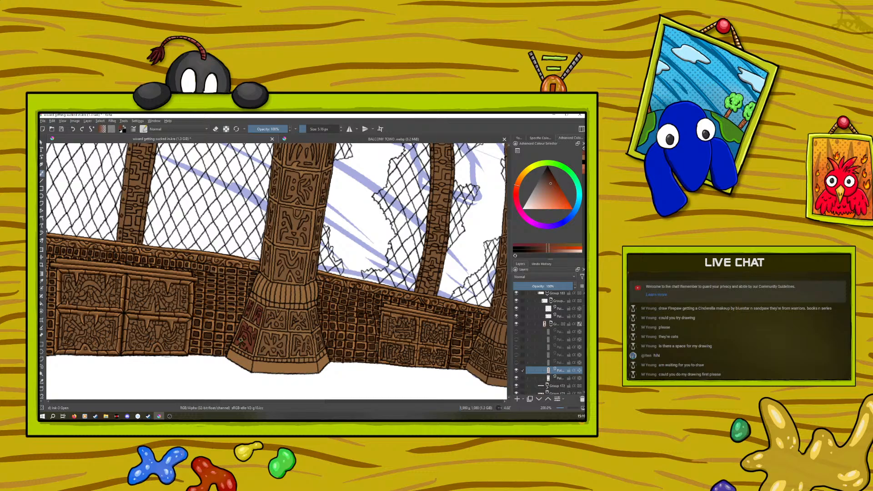
right_click(181, 322)
left_click(243, 323)
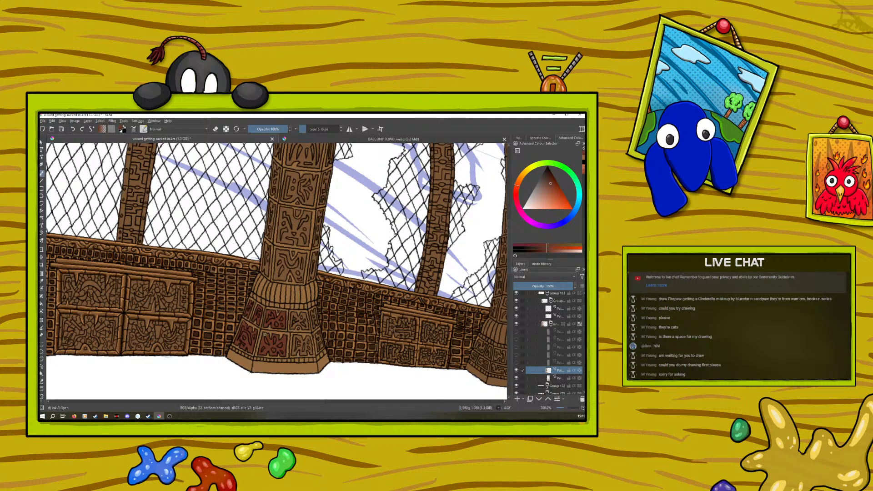
left_click_drag(296, 342, 294, 350)
left_click_drag(306, 351, 311, 353)
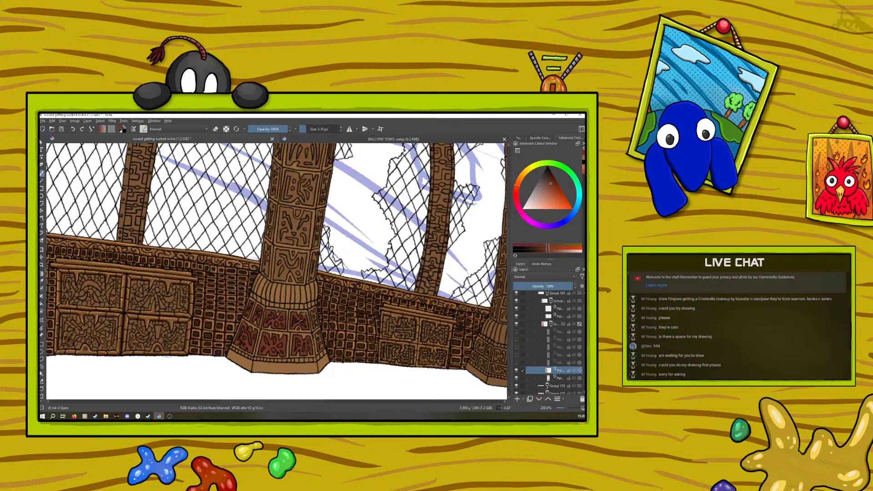
left_click_drag(298, 318, 311, 317)
Paint the topmost carved panel on the second pillar's shaft dark red, and bring the whole illustration into view.
scroll(508, 263, "up", 3)
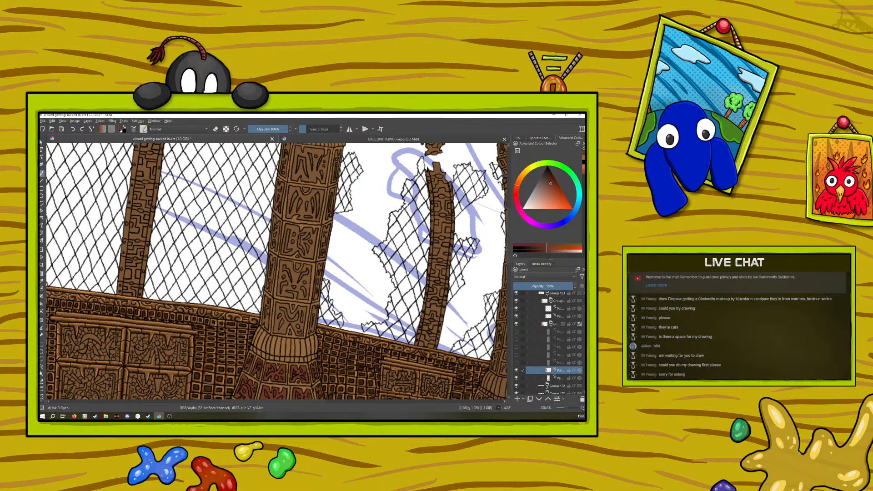
scroll(510, 238, "up", 3)
mouse_move(302, 214)
left_mouse_down()
mouse_move(309, 234)
mouse_move(304, 214)
mouse_move(322, 226)
left_mouse_up()
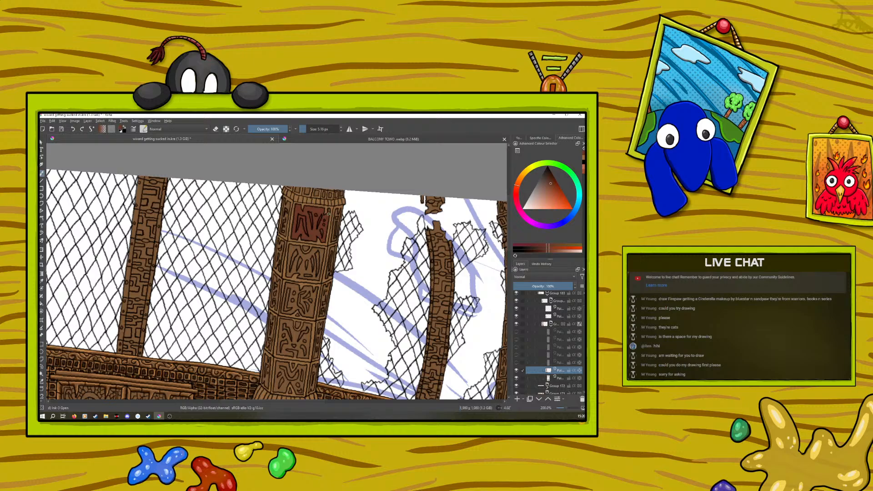
mouse_move(334, 223)
left_mouse_down()
mouse_move(334, 238)
mouse_move(336, 213)
left_mouse_up()
left_click_drag(565, 408, 563, 408)
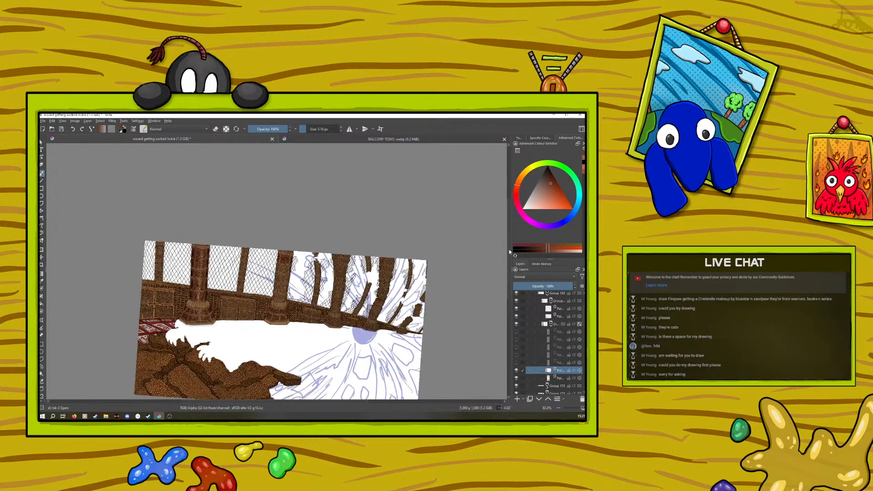
left_click_drag(508, 249, 509, 270)
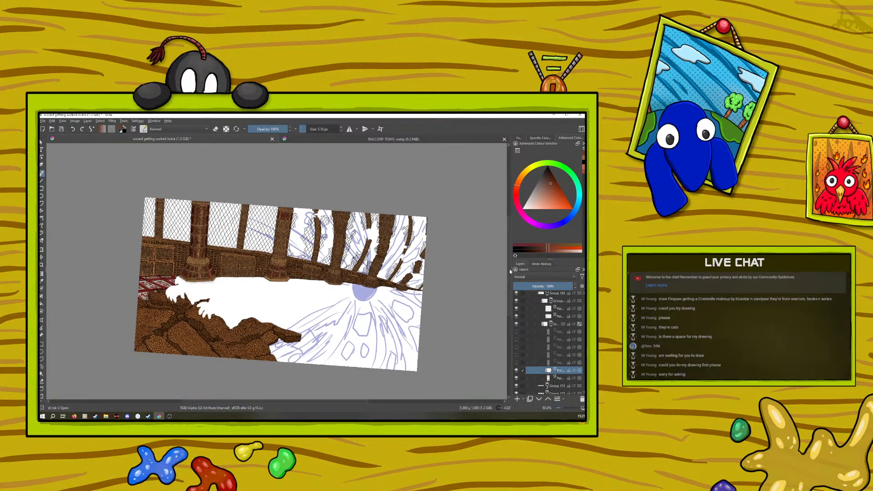
left_click(43, 135)
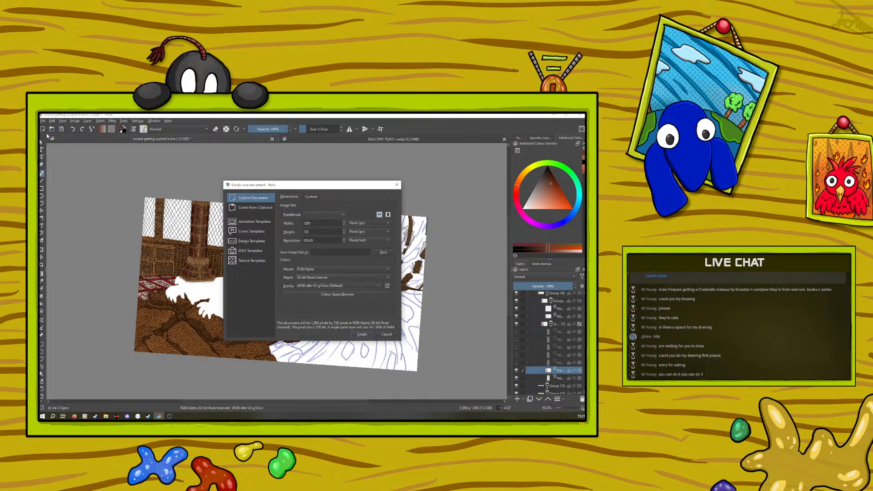
left_click(361, 334)
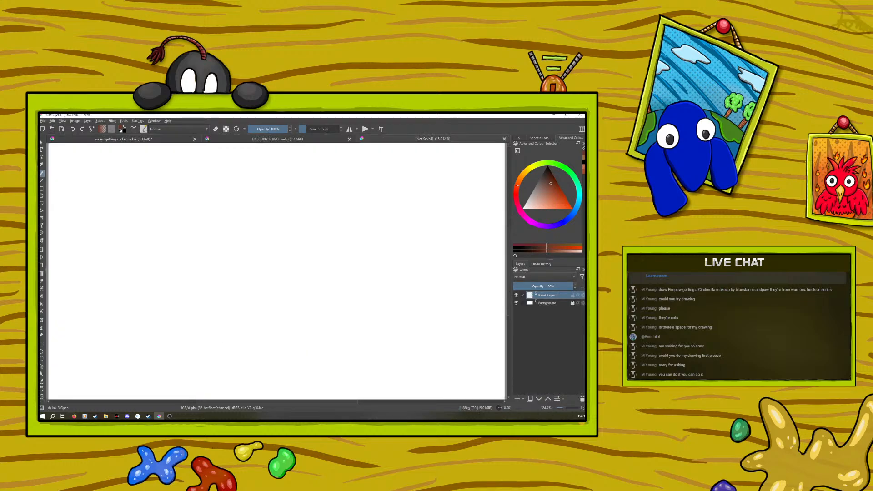
left_click(504, 138)
left_click(52, 129)
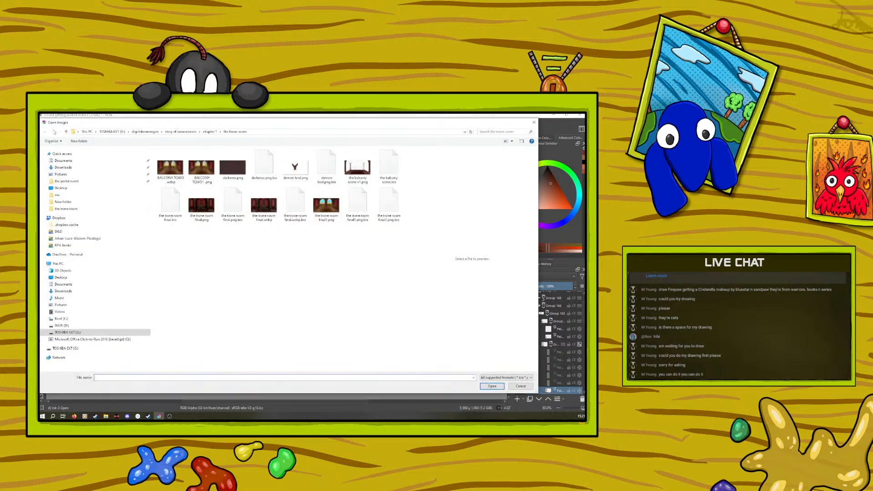
left_click(518, 384)
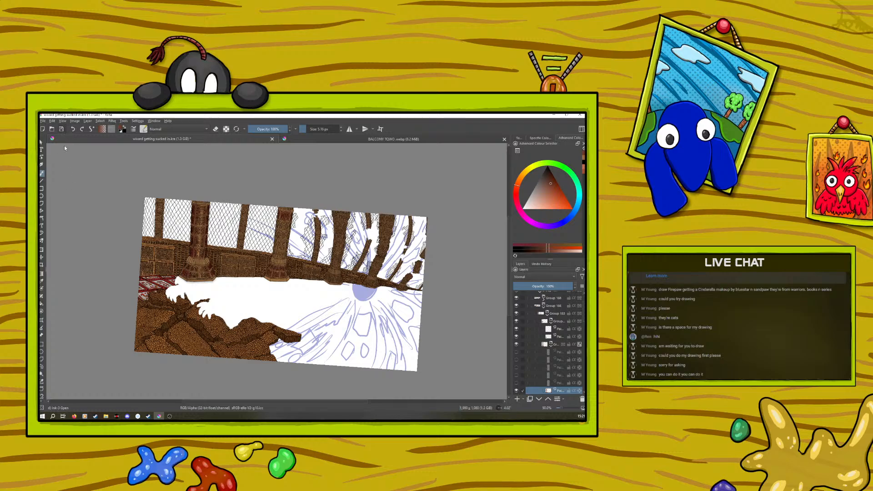
Save the wizard illustration and create a new portrait document of 720 by 1280 pixels.
left_click(60, 131)
left_click(43, 121)
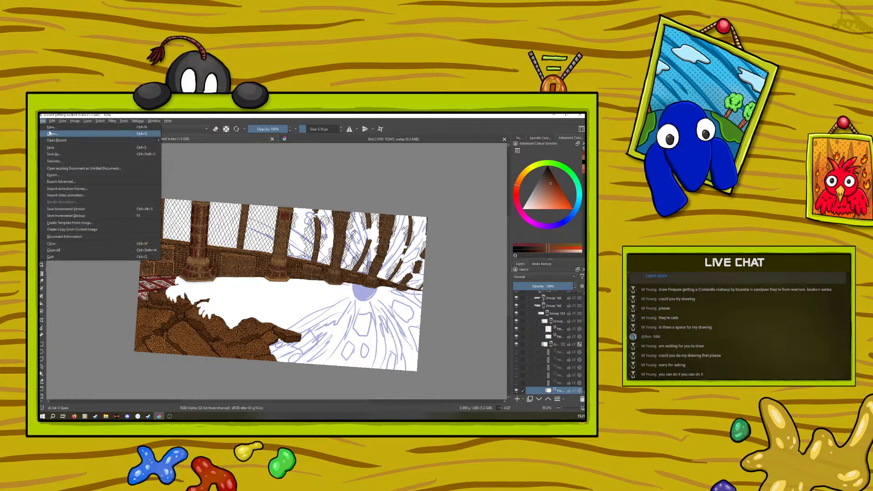
left_click(49, 127)
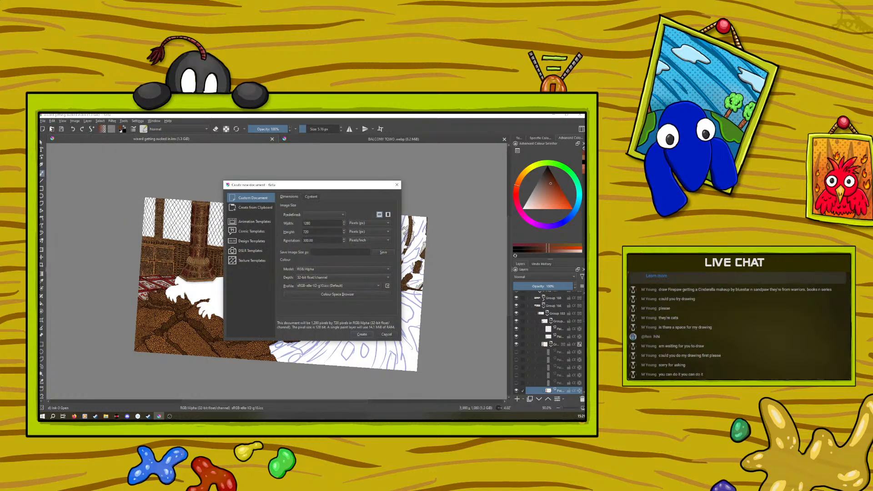
left_click(387, 215)
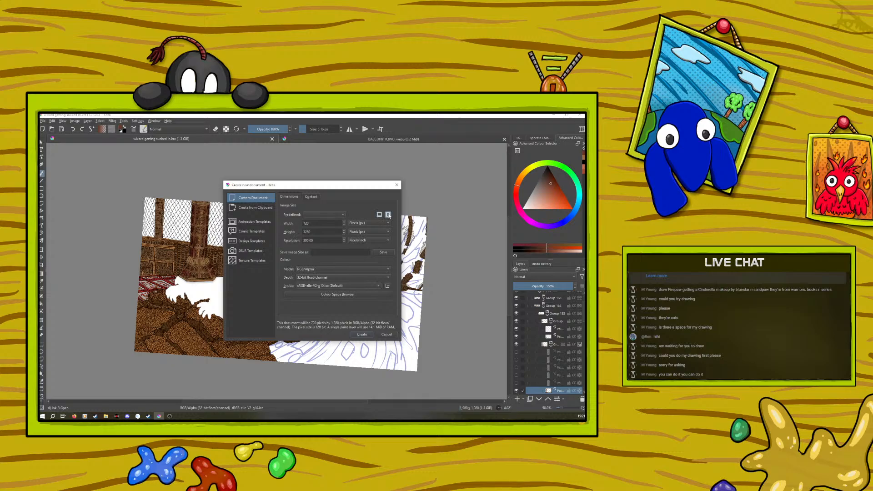
left_click(360, 335)
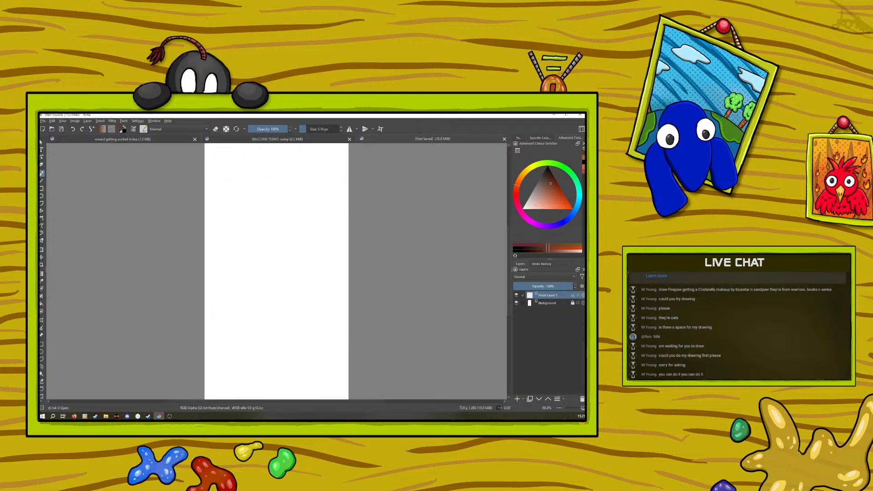
Close the balcony image and save the wizard illustration over the existing file wizard getting sucked in2.kra.
left_click(294, 140)
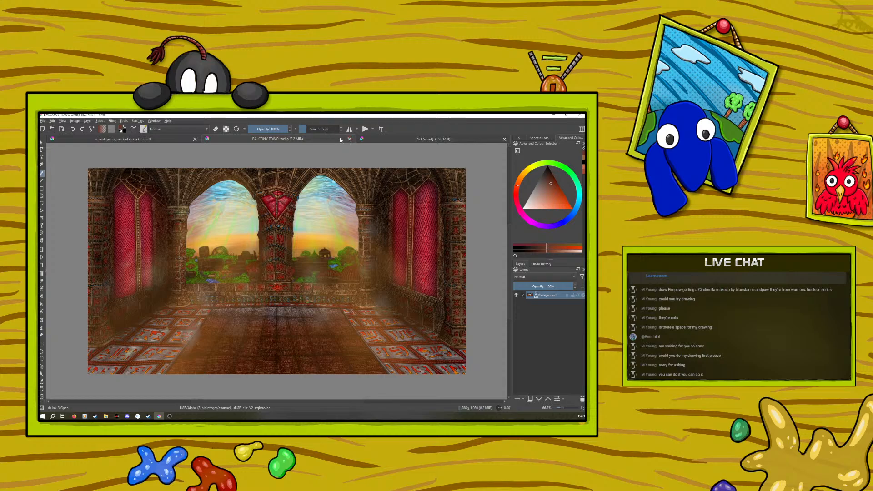
left_click(349, 139)
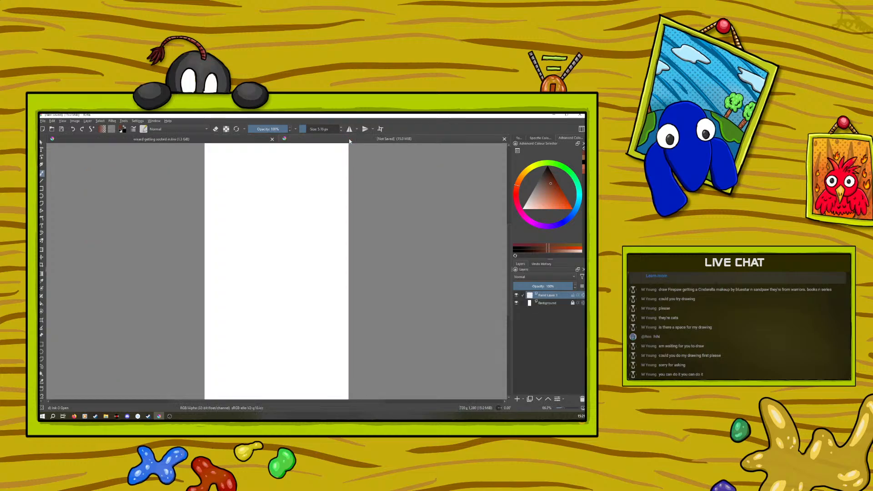
left_click(167, 138)
left_click(43, 121)
left_click(52, 154)
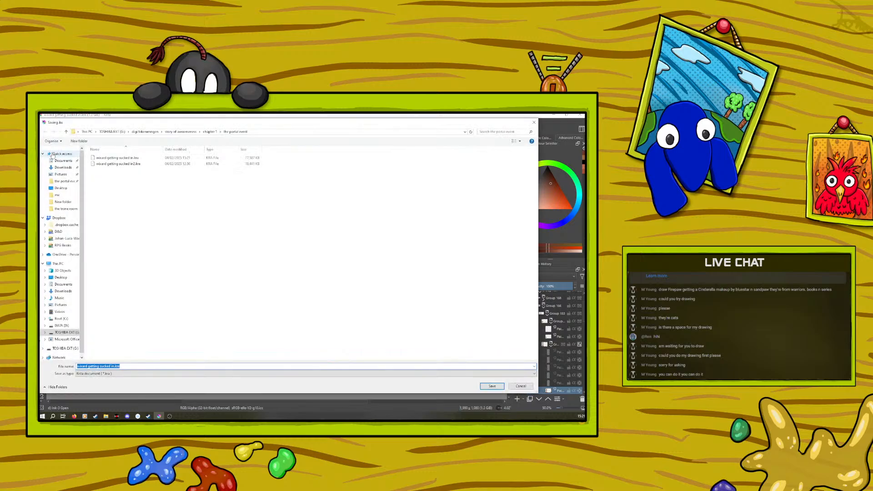
left_click(116, 164)
double_click(115, 165)
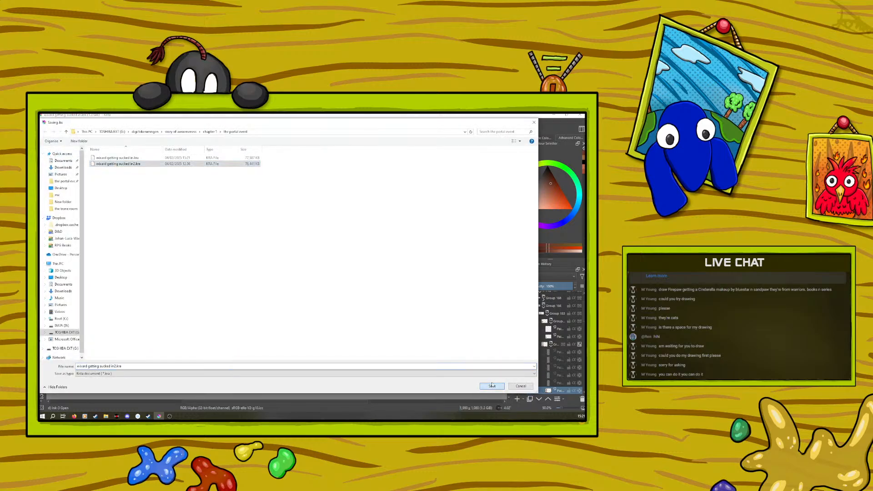
left_click(324, 265)
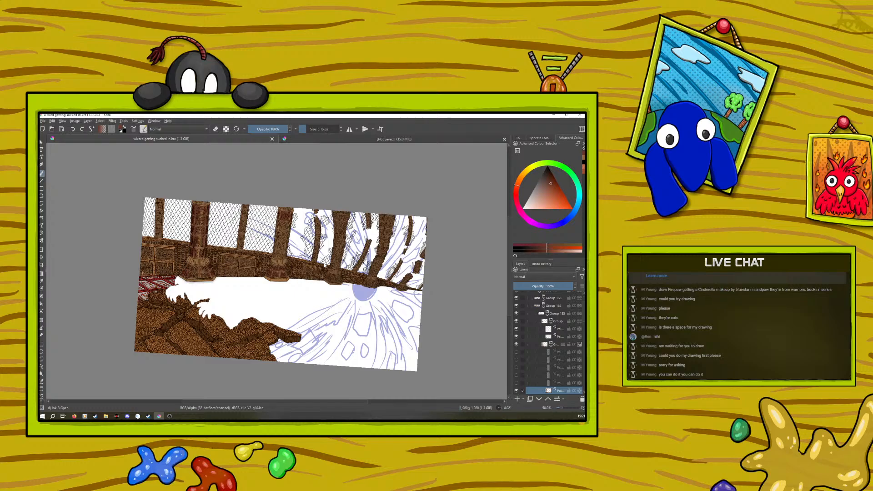
Open the reference image copycats.png from the Copycats folder.
left_click(336, 138)
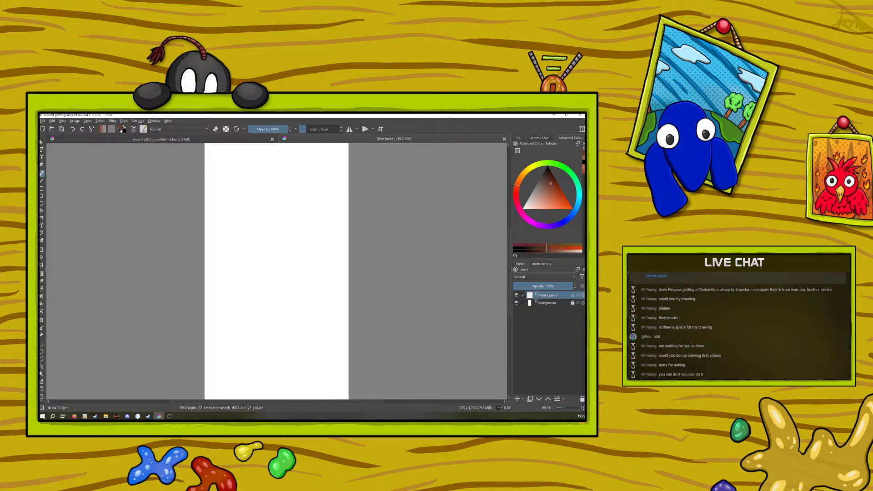
key("alt+Tab")
left_click(180, 132)
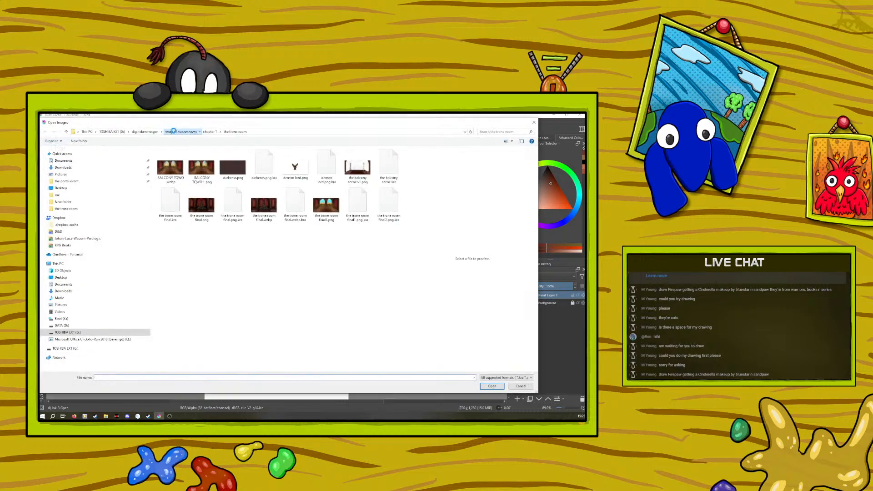
left_click(139, 131)
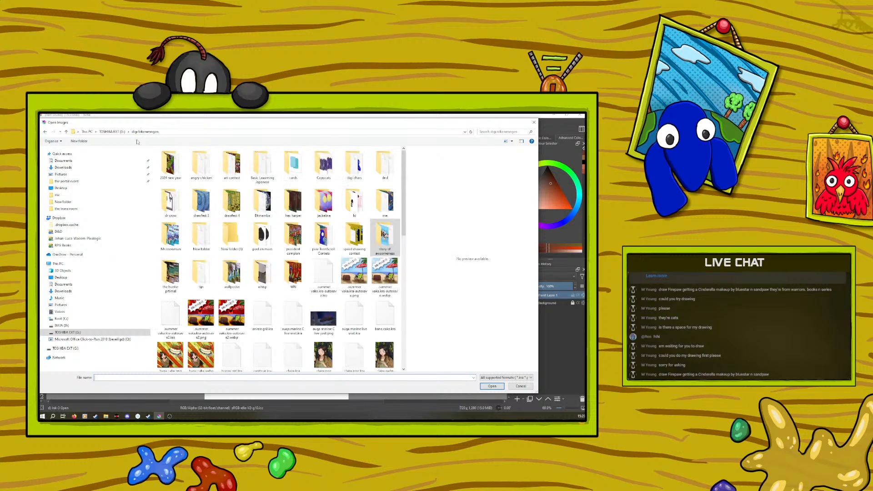
left_click(321, 167)
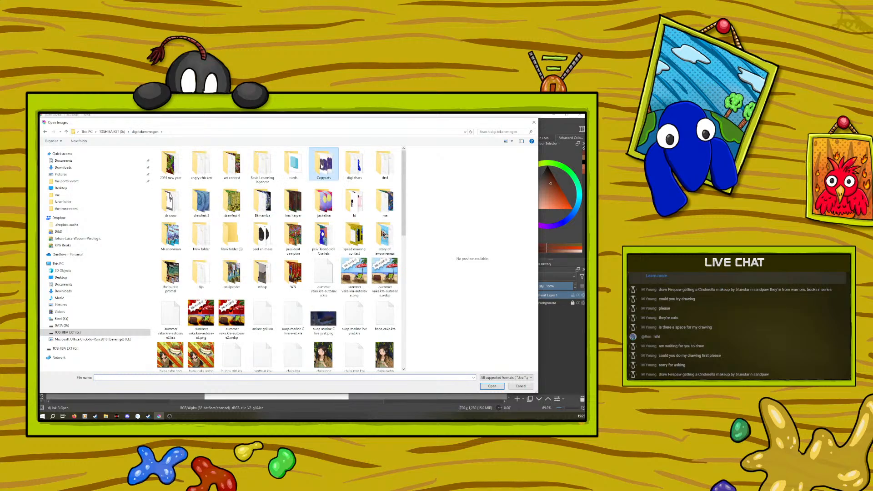
double_click(316, 169)
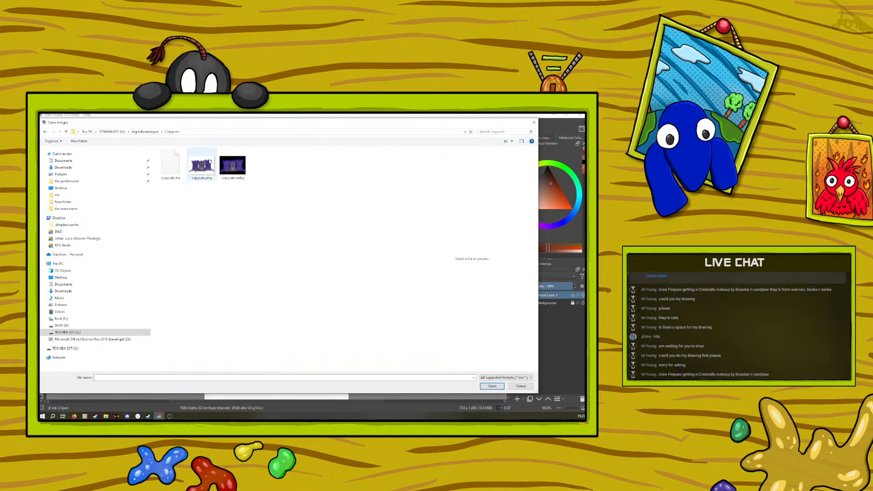
left_click(220, 170)
left_click(196, 169)
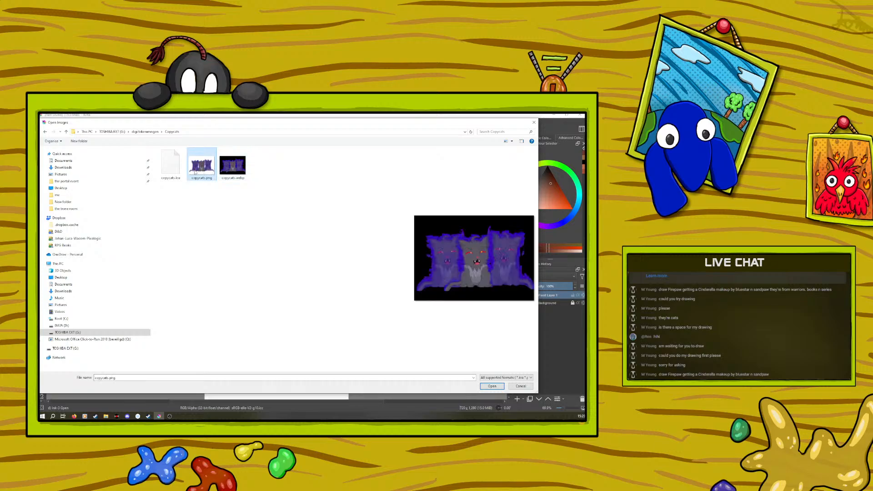
left_click(491, 386)
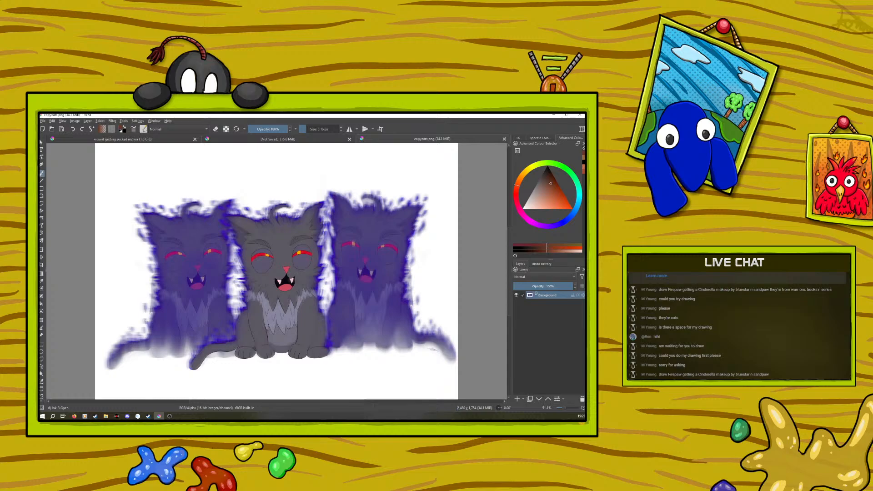
Scale the copycats picture down to about a third of the canvas width, anchored in the canvas's lower-left corner.
left_click(41, 249)
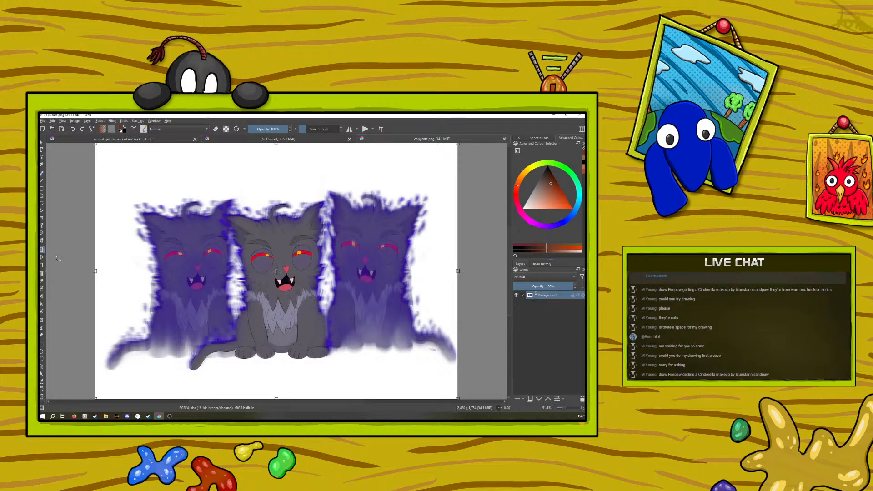
left_click_drag(457, 271, 290, 236)
left_click_drag(290, 144, 218, 302)
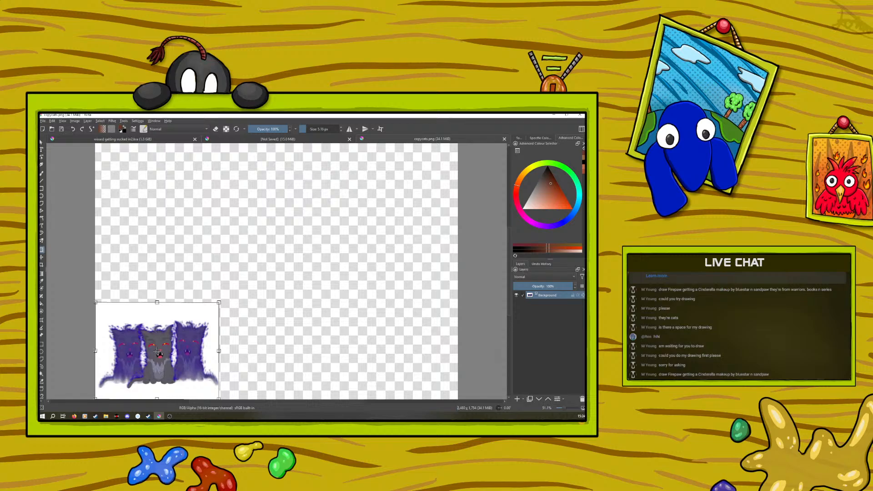
key("alt+Tab")
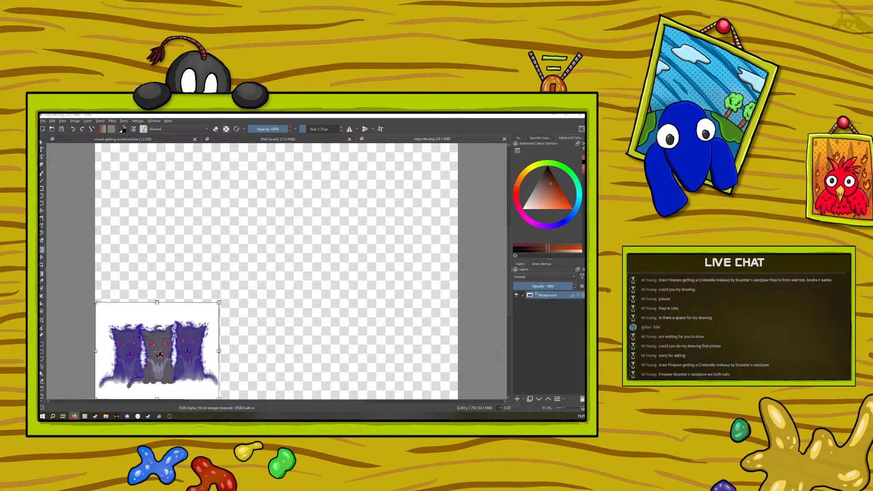
left_click(225, 216)
Enlarge the brush and sketch a walking cat's head with two ears, chest curve and back line beside the reference picture.
left_click(41, 174)
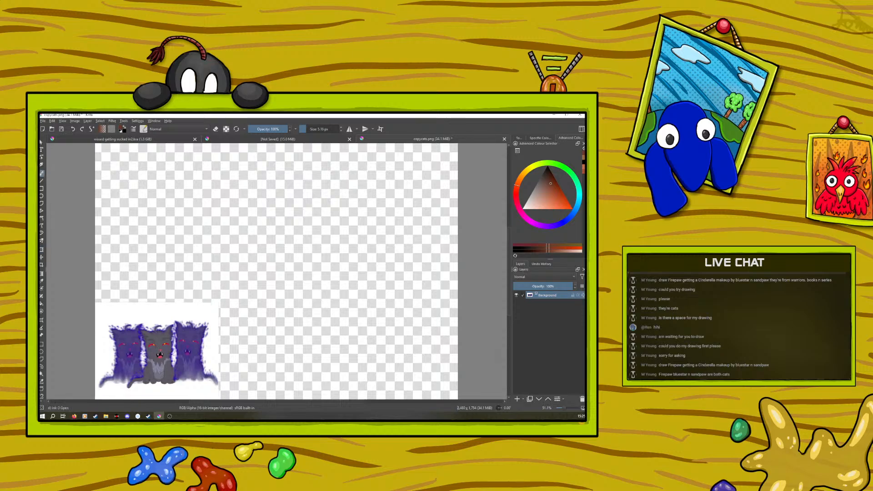
left_click_drag(306, 129, 309, 127)
mouse_move(325, 263)
left_mouse_down()
mouse_move(300, 283)
mouse_move(277, 267)
mouse_move(322, 200)
mouse_move(335, 210)
mouse_move(340, 239)
left_mouse_up()
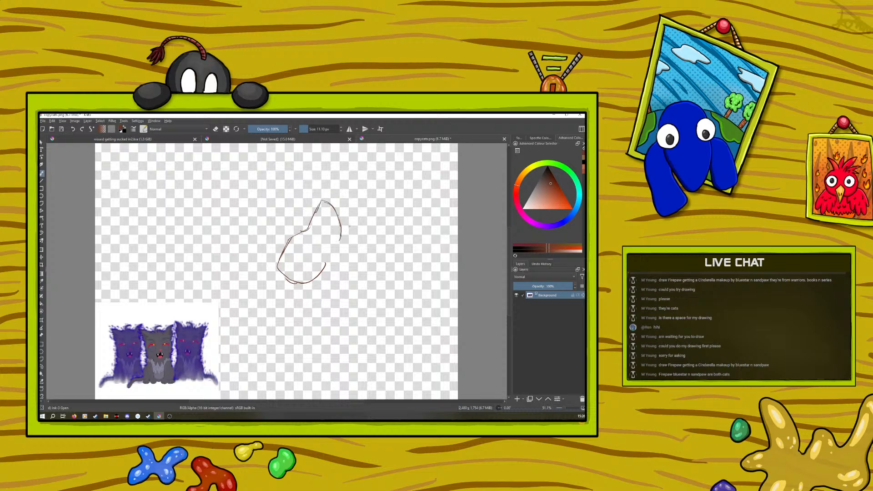
mouse_move(311, 218)
left_mouse_down()
mouse_move(295, 213)
mouse_move(293, 238)
mouse_move(358, 258)
left_mouse_up()
mouse_move(339, 344)
left_mouse_down()
mouse_move(360, 260)
mouse_move(362, 277)
mouse_move(272, 310)
mouse_move(226, 309)
mouse_move(181, 323)
left_mouse_up()
scroll(509, 256, "down", 3)
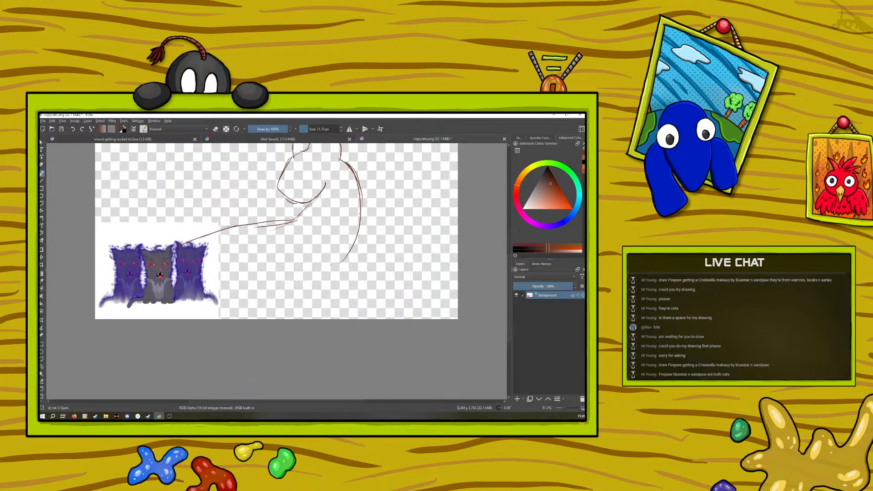
scroll(508, 281, "up", 3)
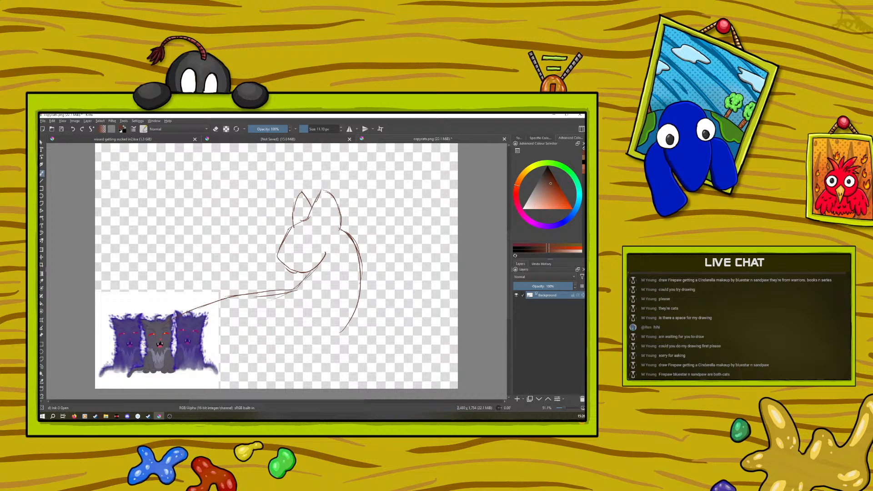
Move the layer with the cat sketch and reference up and to the right on the canvas, and add a new paint layer.
key("t")
left_click_drag(257, 266, 271, 192)
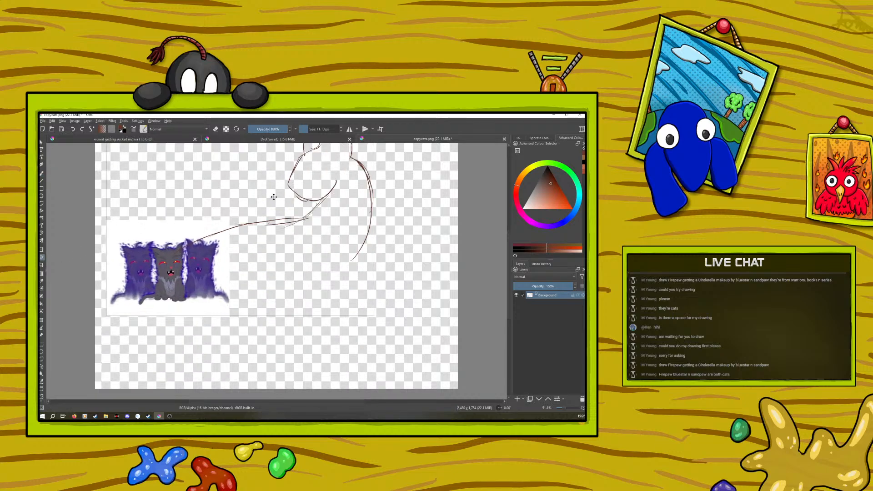
scroll(509, 254, "up", 3)
left_click_drag(263, 273, 273, 300)
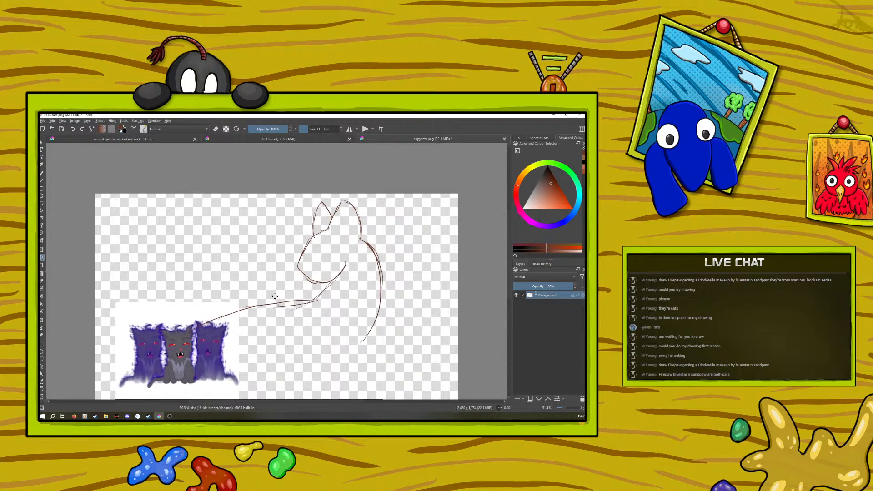
left_click(516, 399)
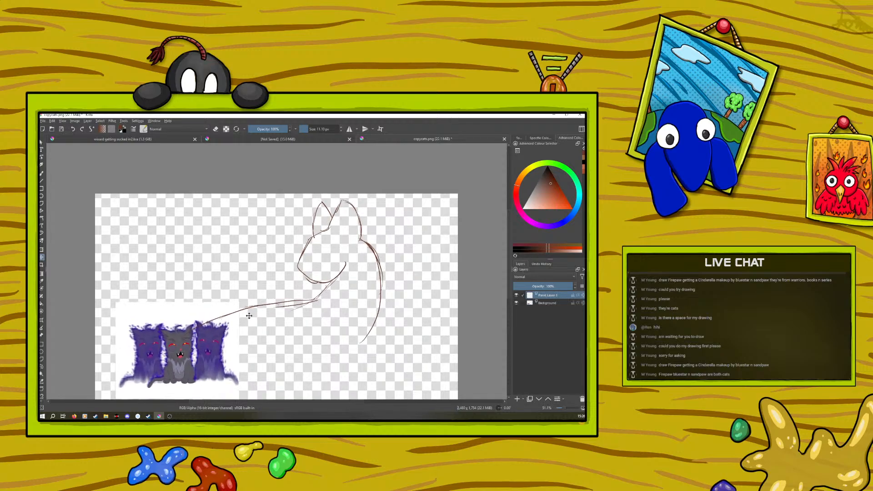
Sketch the cat's two front legs with their paws below the chest on the new layer.
left_click(43, 173)
left_click_drag(509, 258, 514, 270)
mouse_move(362, 287)
left_mouse_down()
mouse_move(360, 348)
mouse_move(376, 391)
left_mouse_up()
mouse_move(329, 279)
left_mouse_down()
mouse_move(314, 319)
mouse_move(320, 343)
mouse_move(340, 377)
left_mouse_up()
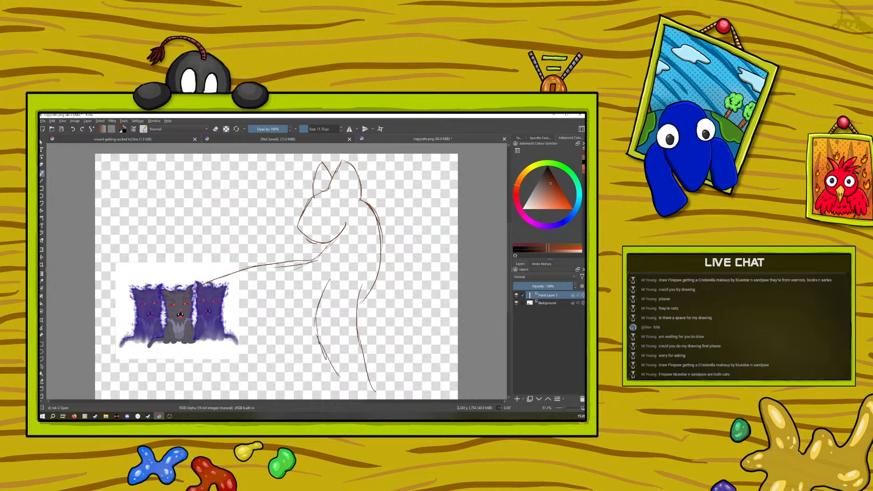
left_click_drag(508, 268, 509, 281)
mouse_move(338, 332)
left_mouse_down()
mouse_move(353, 356)
mouse_move(372, 363)
mouse_move(389, 358)
mouse_move(383, 344)
mouse_move(374, 347)
mouse_move(395, 344)
mouse_move(392, 366)
left_mouse_up()
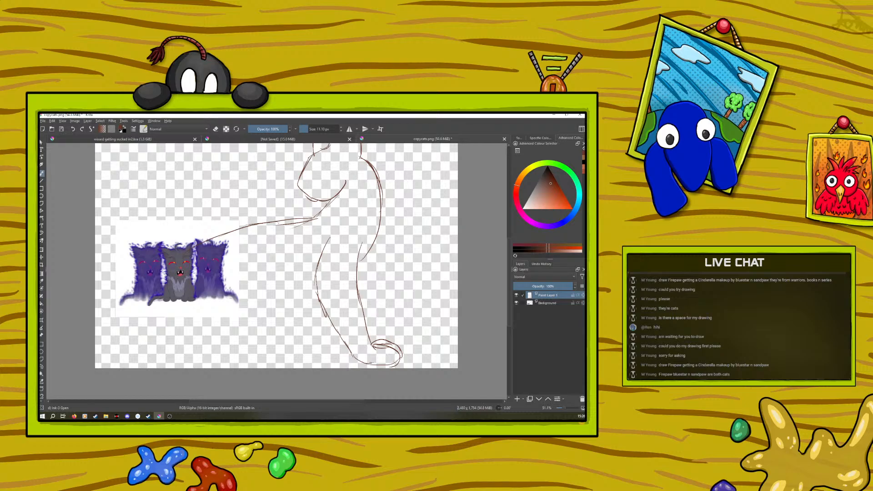
mouse_move(377, 237)
left_mouse_down()
mouse_move(396, 318)
mouse_move(415, 336)
mouse_move(407, 349)
mouse_move(372, 342)
left_mouse_up()
mouse_move(377, 240)
left_mouse_down()
mouse_move(391, 313)
mouse_move(409, 324)
mouse_move(399, 346)
mouse_move(380, 324)
mouse_move(380, 343)
left_mouse_up()
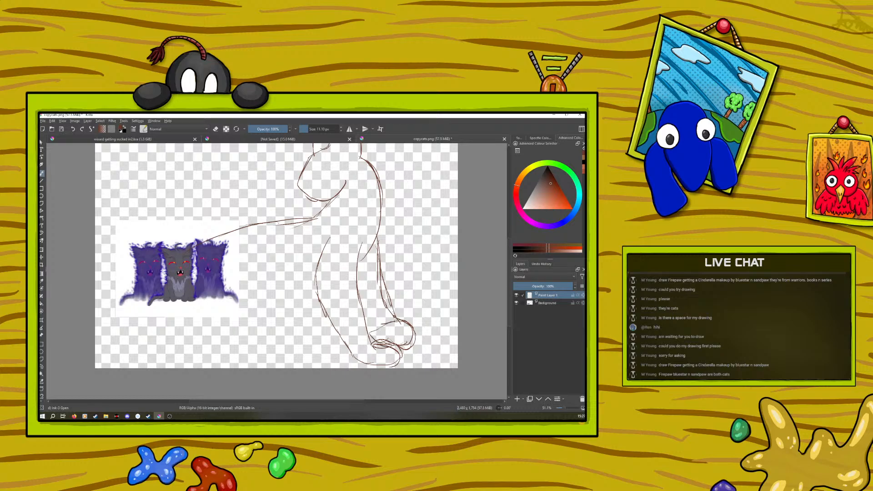
left_click_drag(376, 239, 357, 274)
Sketch the cat's belly line, the rear hind leg with its paw, and the raised, curled tail.
mouse_move(318, 299)
left_mouse_down()
mouse_move(280, 307)
mouse_move(241, 302)
mouse_move(194, 327)
left_mouse_up()
mouse_move(188, 275)
left_mouse_down()
mouse_move(130, 335)
mouse_move(126, 357)
mouse_move(156, 364)
mouse_move(166, 347)
mouse_move(154, 345)
mouse_move(211, 314)
left_mouse_up()
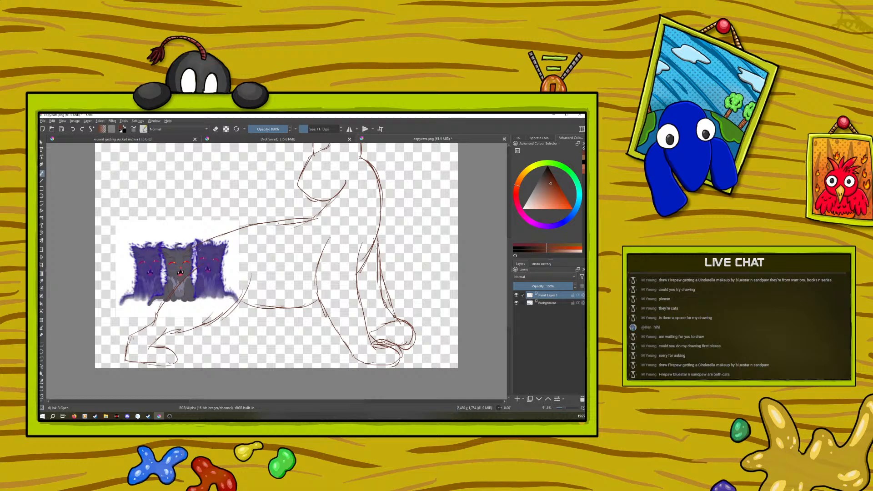
left_click_drag(142, 246, 179, 191)
mouse_move(159, 209)
left_mouse_down()
mouse_move(224, 207)
mouse_move(193, 155)
mouse_move(184, 196)
mouse_move(150, 194)
mouse_move(123, 239)
mouse_move(134, 280)
left_mouse_up()
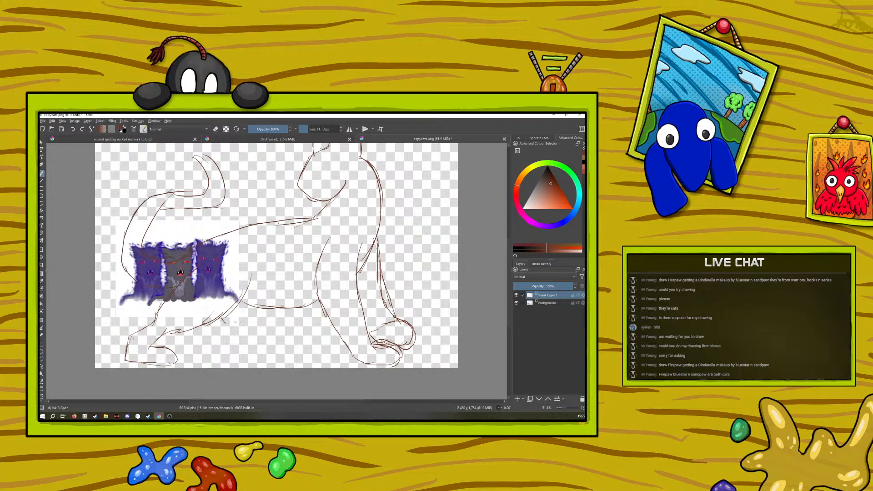
mouse_move(272, 310)
left_mouse_down()
mouse_move(266, 321)
mouse_move(282, 335)
left_mouse_up()
mouse_move(222, 323)
left_mouse_down()
mouse_move(275, 355)
mouse_move(273, 346)
mouse_move(317, 351)
left_mouse_up()
mouse_move(297, 334)
left_mouse_down()
mouse_move(318, 343)
mouse_move(262, 322)
mouse_move(273, 326)
mouse_move(268, 304)
left_mouse_up()
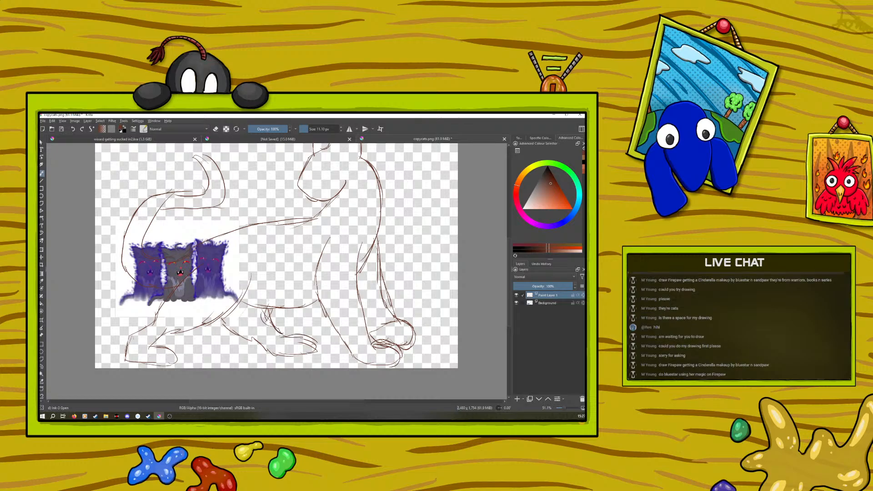
left_click(72, 129)
left_click(72, 129)
left_click(72, 129)
left_click(72, 129)
left_click(71, 129)
left_click(72, 129)
left_click(72, 129)
left_click(71, 129)
left_click(72, 129)
left_click(72, 129)
Sketch the cat's second hind leg below the belly and nudge the body sketch layer slightly into line with the head.
mouse_move(266, 322)
left_mouse_down()
mouse_move(230, 341)
mouse_move(253, 348)
mouse_move(225, 358)
mouse_move(207, 348)
mouse_move(223, 315)
left_mouse_up()
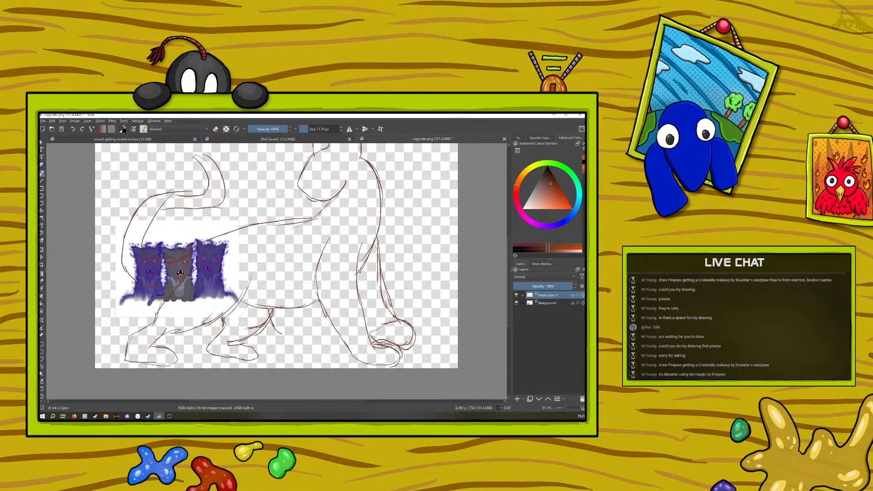
scroll(276, 268, "up", 2)
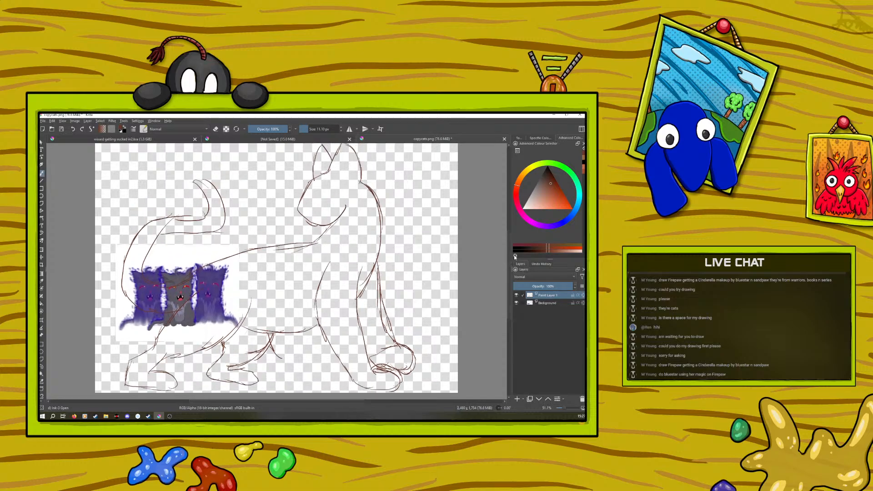
left_click(42, 256)
mouse_move(200, 247)
left_mouse_down()
mouse_move(213, 218)
mouse_move(205, 244)
left_mouse_up()
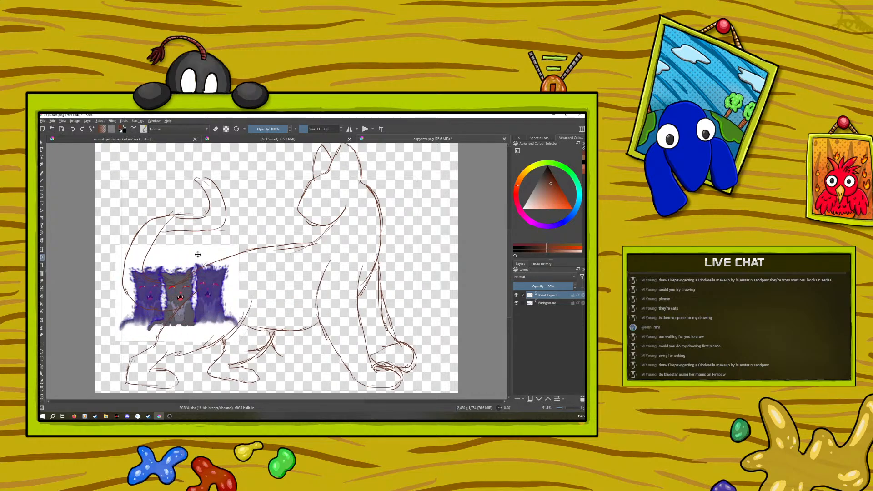
Merge the body sketch layer with the layer below and add a new paint layer above it.
right_click(543, 295)
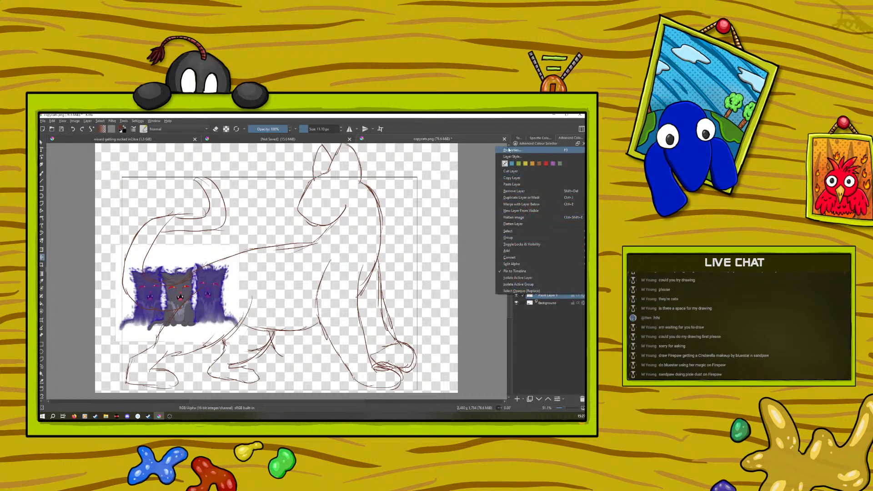
left_click(513, 205)
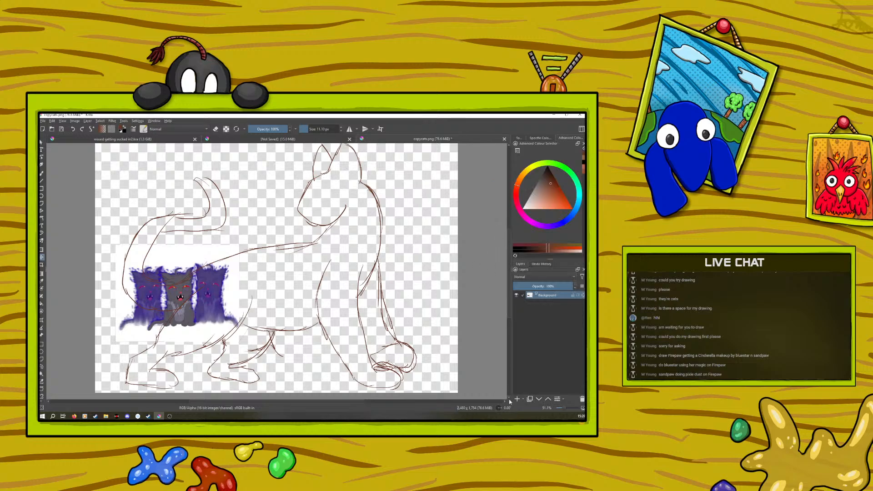
scroll(506, 284, "up", 2)
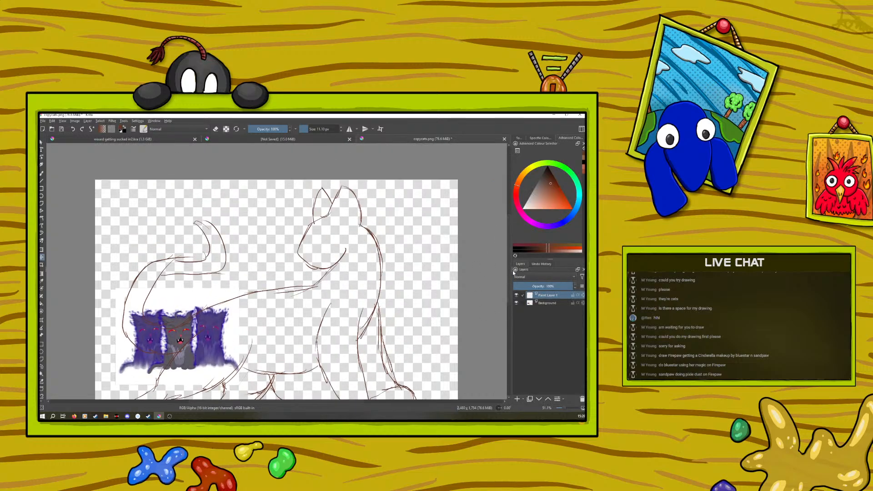
Sketch the cat's nose, mouth and closed eye on its head with the brush.
left_click(41, 173)
left_click_drag(317, 260, 298, 254)
left_click_drag(300, 235, 308, 246)
left_click_drag(322, 229, 331, 226)
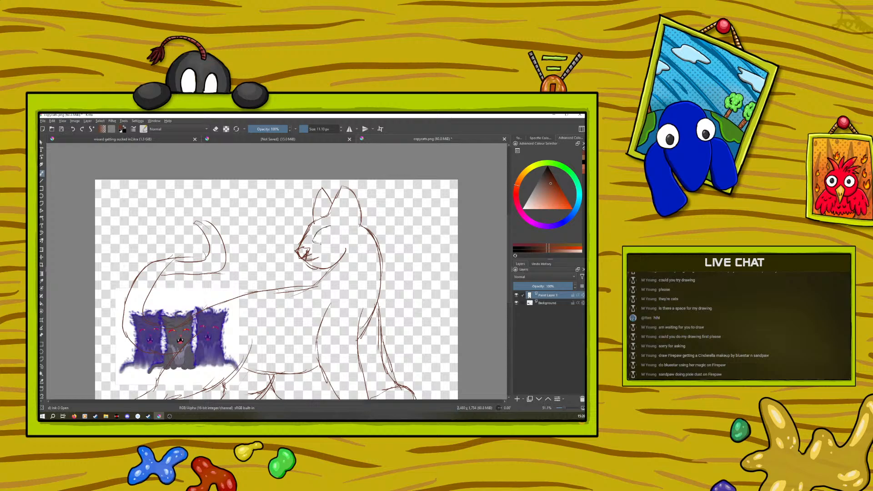
Sketch the cat's round eye, heavier muzzle and cheek outlines, and the inner ear lines on its head.
mouse_move(329, 226)
left_mouse_down()
mouse_move(327, 243)
mouse_move(325, 225)
mouse_move(312, 240)
mouse_move(330, 243)
left_mouse_up()
mouse_move(306, 264)
left_mouse_down()
mouse_move(340, 259)
mouse_move(309, 263)
mouse_move(332, 255)
mouse_move(313, 253)
mouse_move(302, 263)
mouse_move(305, 225)
mouse_move(320, 212)
mouse_move(352, 232)
mouse_move(335, 251)
mouse_move(333, 221)
mouse_move(349, 195)
left_mouse_up()
mouse_move(350, 198)
left_mouse_down()
mouse_move(353, 223)
mouse_move(343, 229)
mouse_move(320, 197)
mouse_move(304, 237)
left_mouse_up()
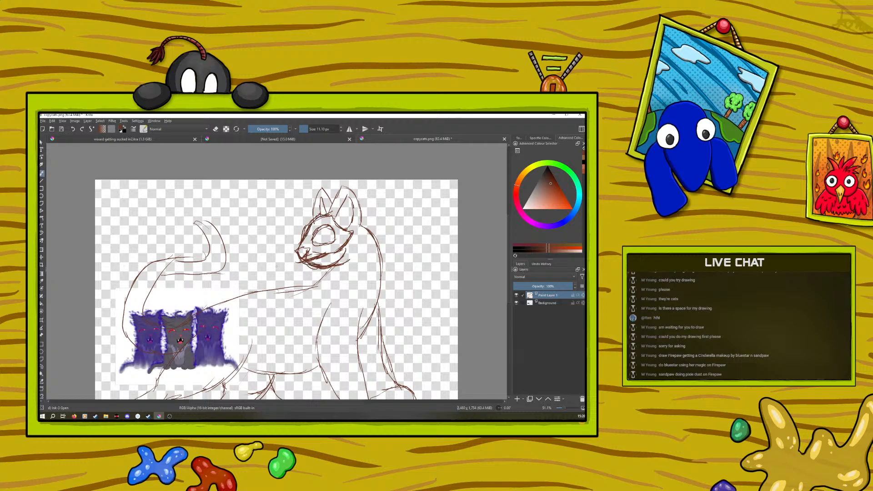
Add a new paint layer above the cat sketch and reduce the opacity of the sketch layer, Paint Layer 1.
scroll(508, 258, "down", 2)
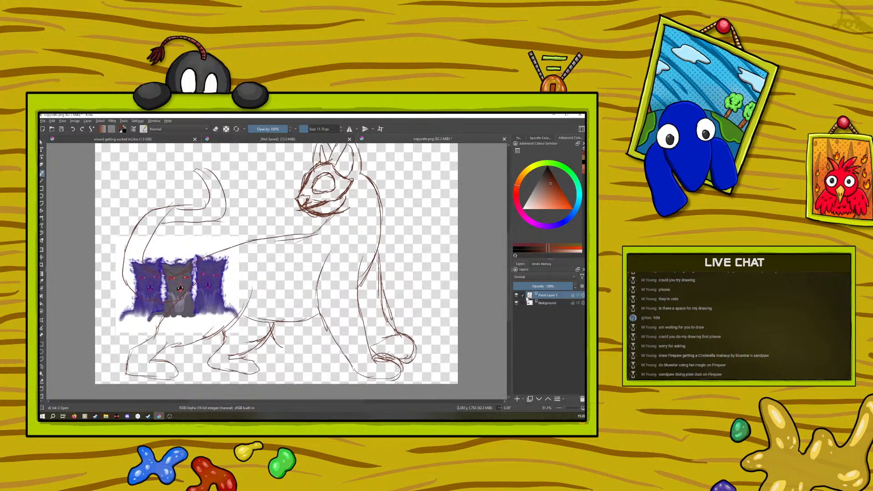
left_click(546, 286)
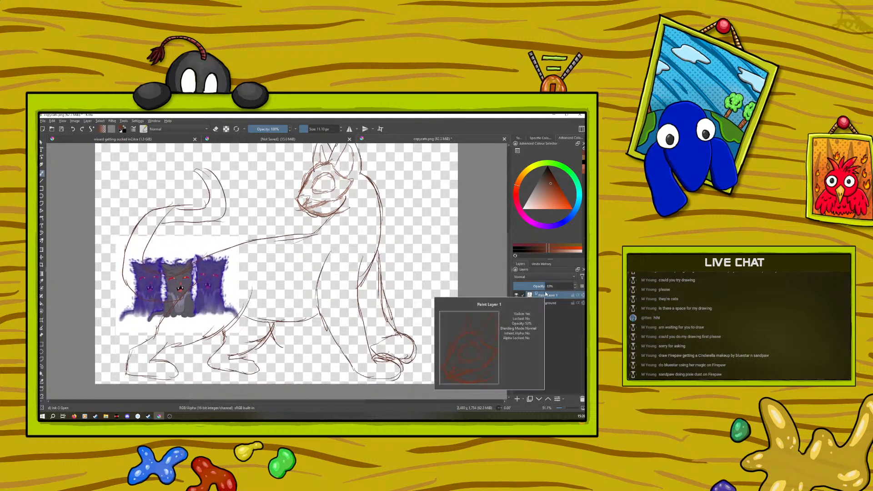
left_click_drag(547, 286, 572, 286)
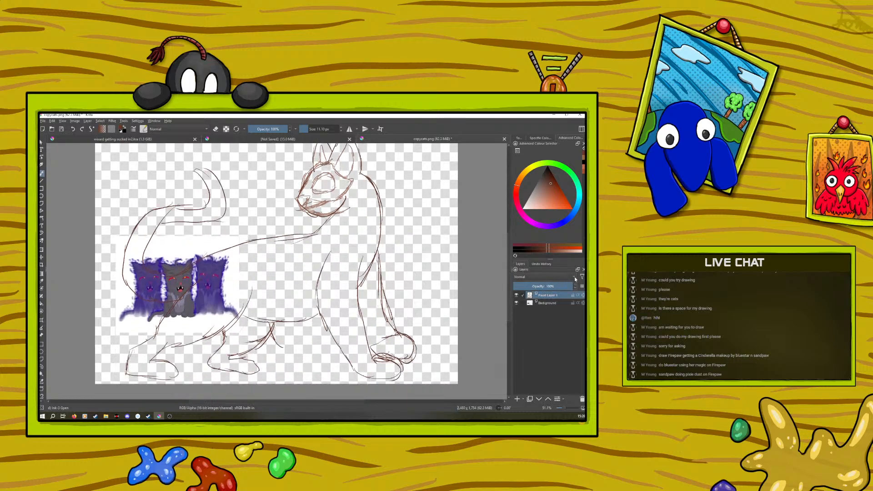
left_click(517, 399)
left_click(543, 304)
left_click(549, 286)
Lower the Background layer's opacity to 41%.
left_click(546, 311)
left_click(549, 287)
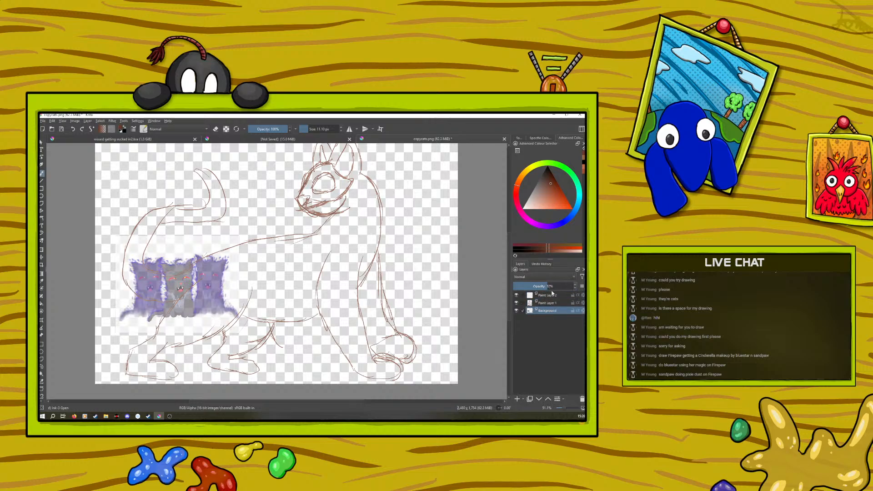
left_click(538, 286)
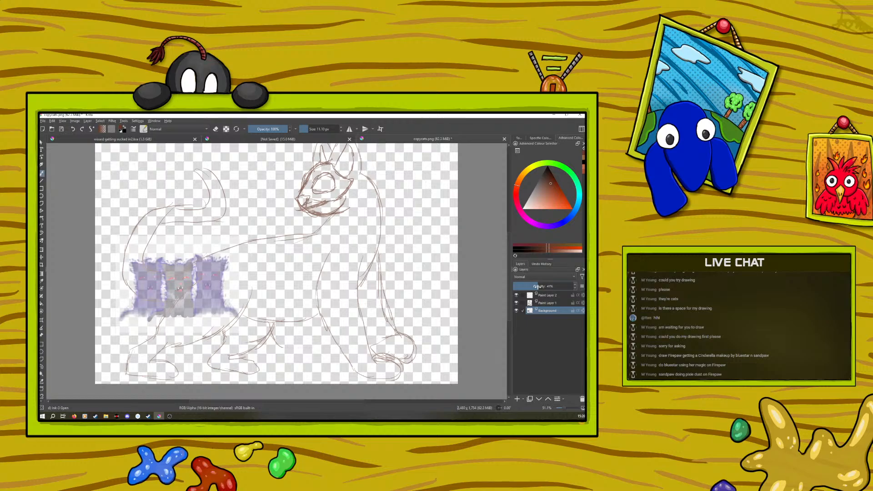
Switch the brush colour to a bright orange-red and make the brush slightly larger.
left_click_drag(509, 256, 514, 240)
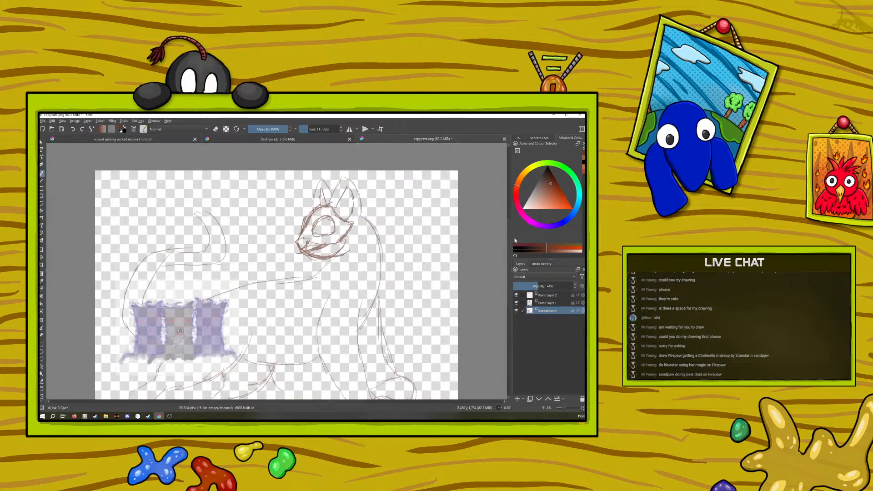
left_click_drag(308, 130, 319, 130)
right_click(273, 283)
left_click(271, 286)
left_click(237, 187)
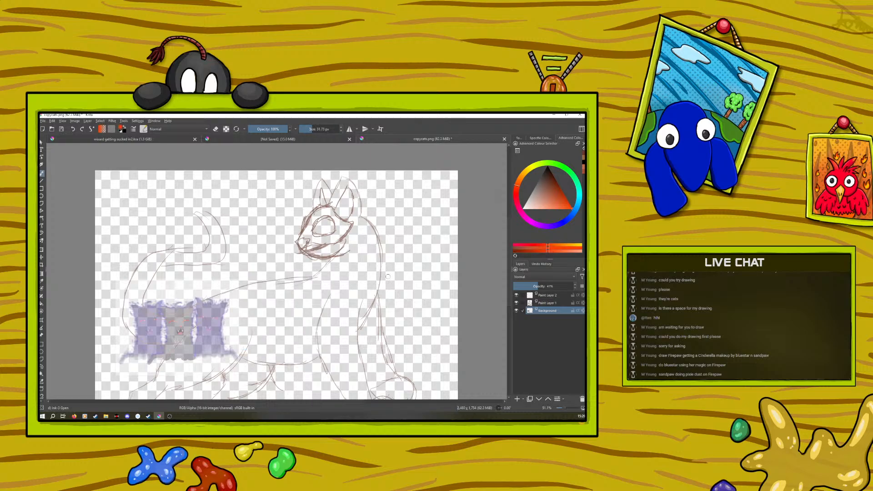
scroll(509, 261, "down", 1)
left_click(311, 129)
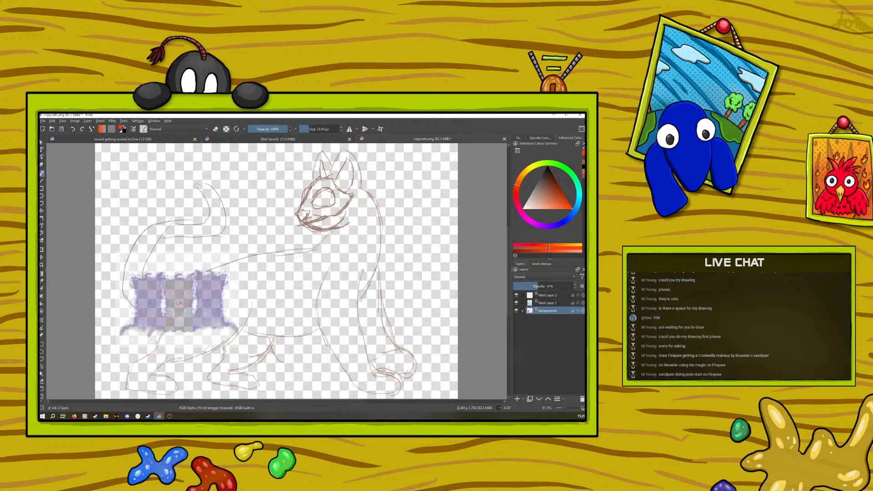
On Paint Layer 2, draw the planted front leg, the shoulder and chest fur tufts, and the zigzag neck ruff in orange-red.
left_click_drag(362, 270, 358, 326)
left_click(547, 295)
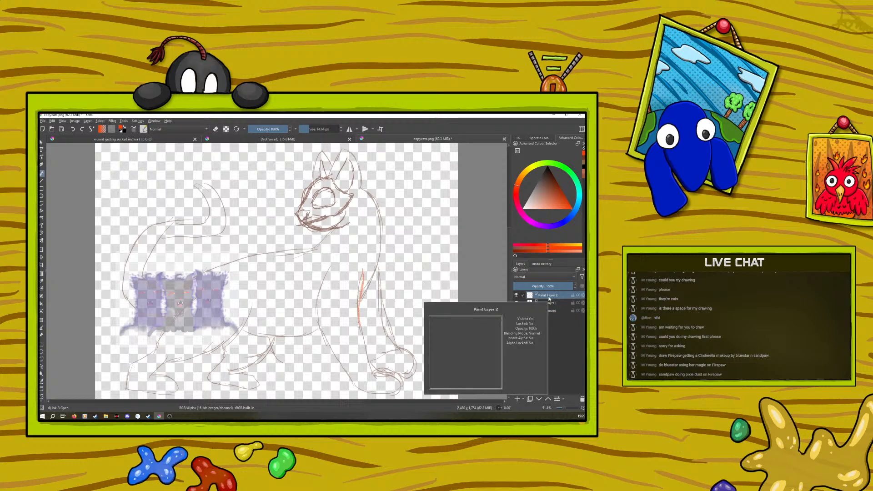
left_click_drag(362, 271, 359, 329)
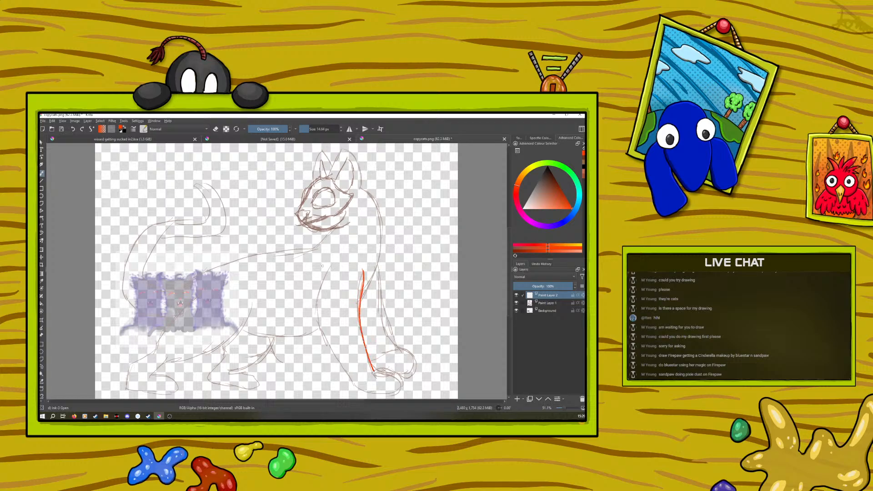
left_click_drag(323, 264, 312, 288)
mouse_move(381, 222)
left_mouse_down()
mouse_move(385, 278)
mouse_move(379, 268)
mouse_move(362, 301)
left_mouse_up()
mouse_move(380, 222)
left_mouse_down()
mouse_move(363, 246)
mouse_move(340, 237)
mouse_move(351, 250)
mouse_move(321, 242)
mouse_move(283, 257)
mouse_move(297, 273)
mouse_move(292, 298)
mouse_move(304, 289)
mouse_move(304, 306)
mouse_move(312, 289)
mouse_move(345, 364)
left_mouse_up()
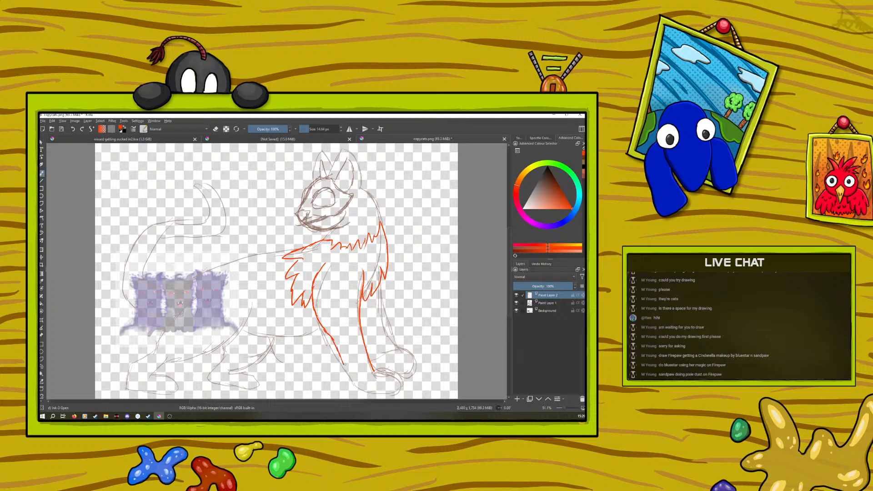
Draw the planted leg's front paw and a raised foreleg reaching forward from the chest.
scroll(508, 283, "down", 2)
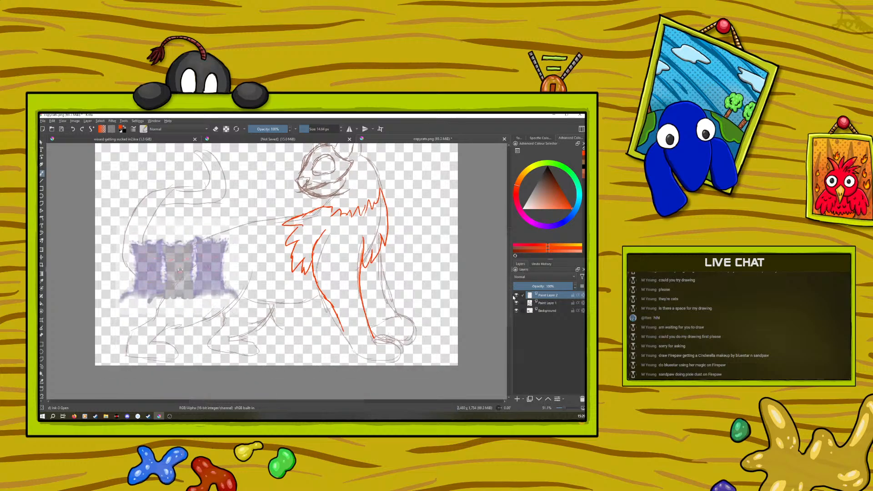
mouse_move(342, 330)
left_mouse_down()
mouse_move(365, 358)
mouse_move(399, 359)
mouse_move(378, 335)
left_mouse_up()
mouse_move(394, 238)
left_mouse_down()
mouse_move(427, 269)
mouse_move(427, 290)
left_mouse_up()
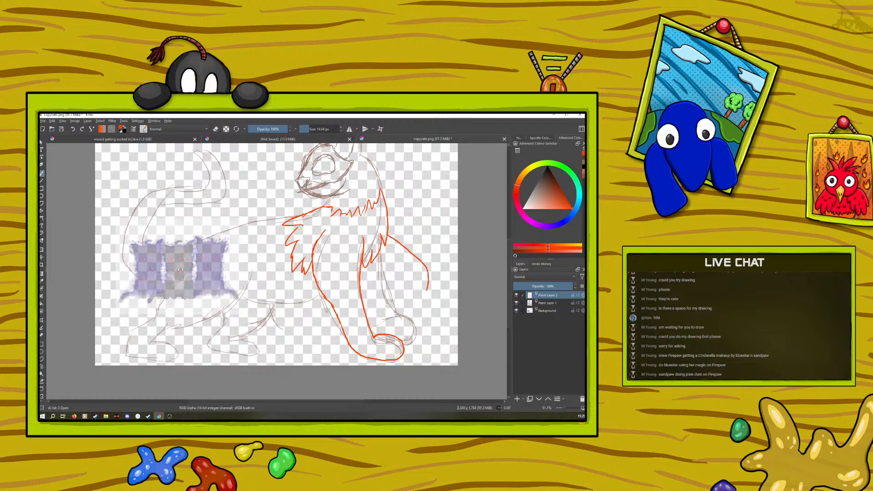
mouse_move(397, 293)
left_mouse_down()
mouse_move(405, 273)
mouse_move(380, 269)
left_mouse_up()
left_click(73, 129)
left_click(73, 129)
left_click(73, 129)
left_click(73, 128)
mouse_move(389, 231)
left_mouse_down()
mouse_move(404, 261)
mouse_move(435, 282)
mouse_move(434, 300)
mouse_move(419, 306)
mouse_move(403, 278)
mouse_move(367, 270)
left_mouse_up()
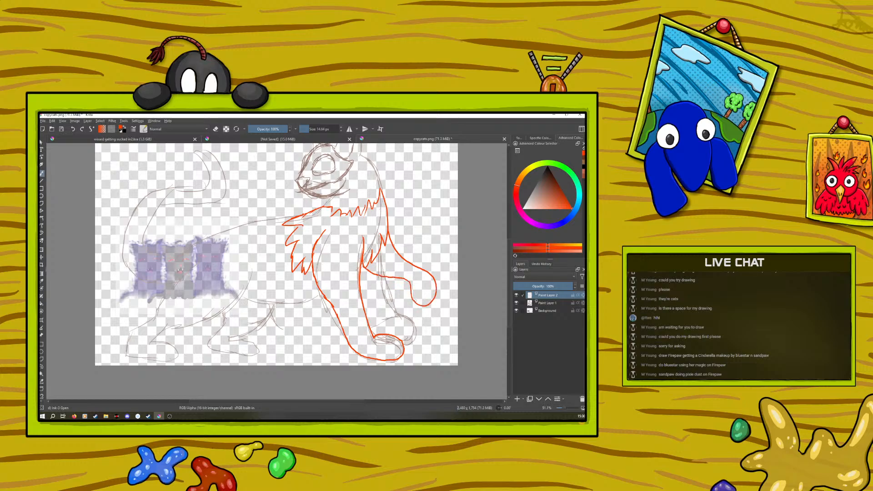
Add toes to the raised paw, refine the foreleg's contours, and erase the stray lines around it.
left_click_drag(416, 302, 427, 288)
left_click_drag(421, 270, 409, 264)
left_click_drag(392, 279, 353, 268)
left_click_drag(381, 243, 394, 254)
key("e")
left_click_drag(391, 241, 400, 254)
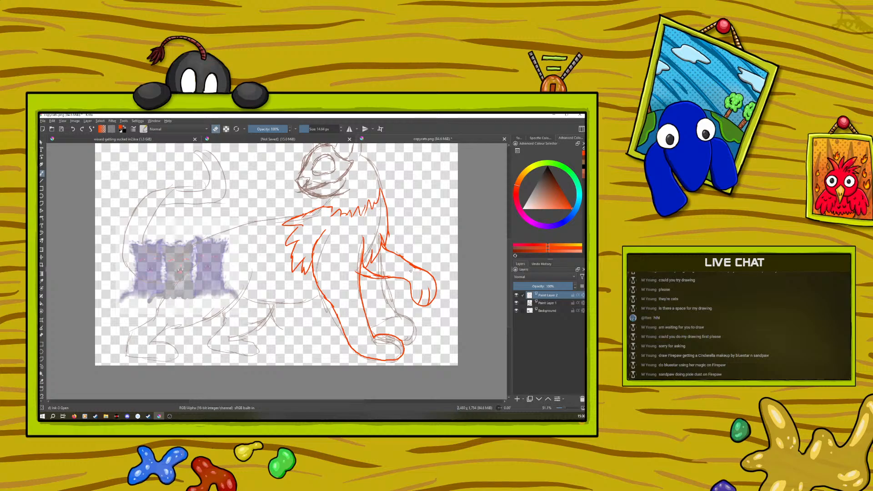
left_click_drag(386, 275, 373, 274)
Draw the cat's face outline, eye, nose and muzzle in orange-red over the faded head sketch.
scroll(511, 270, "up", 2)
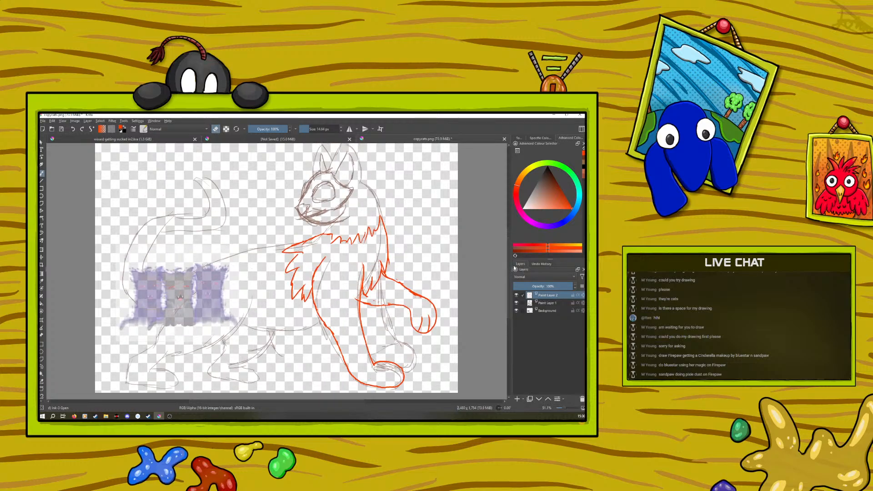
left_click(216, 130)
left_click_drag(342, 205, 329, 213)
left_click_drag(304, 205, 295, 208)
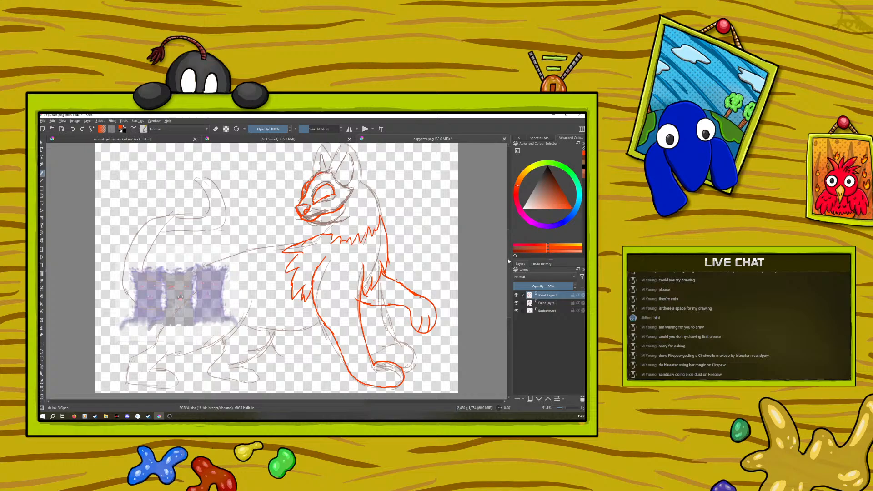
Draw both ears with tufted inner fur and the neck lines joining the head to the ruff.
left_click_drag(509, 261, 515, 245)
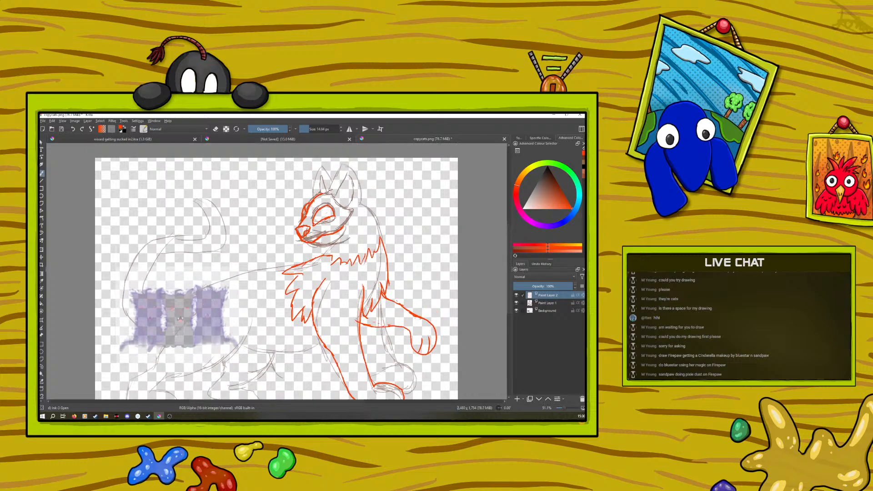
mouse_move(329, 187)
left_mouse_down()
mouse_move(343, 162)
mouse_move(353, 165)
mouse_move(362, 200)
mouse_move(356, 209)
mouse_move(349, 171)
mouse_move(344, 181)
left_mouse_up()
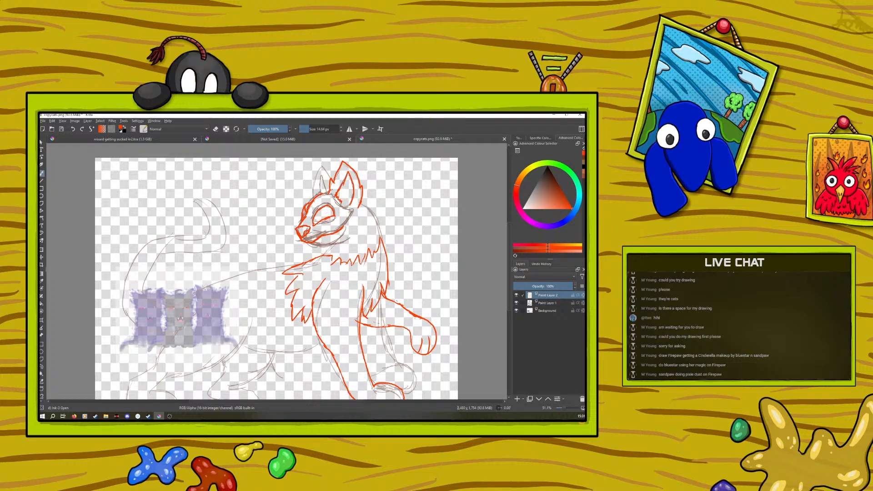
mouse_move(331, 178)
left_mouse_down()
mouse_move(321, 166)
mouse_move(313, 192)
left_mouse_up()
mouse_move(327, 179)
left_mouse_down()
mouse_move(324, 192)
mouse_move(318, 184)
left_mouse_up()
mouse_move(367, 205)
left_mouse_down()
mouse_move(361, 211)
mouse_move(384, 240)
mouse_move(379, 249)
left_mouse_up()
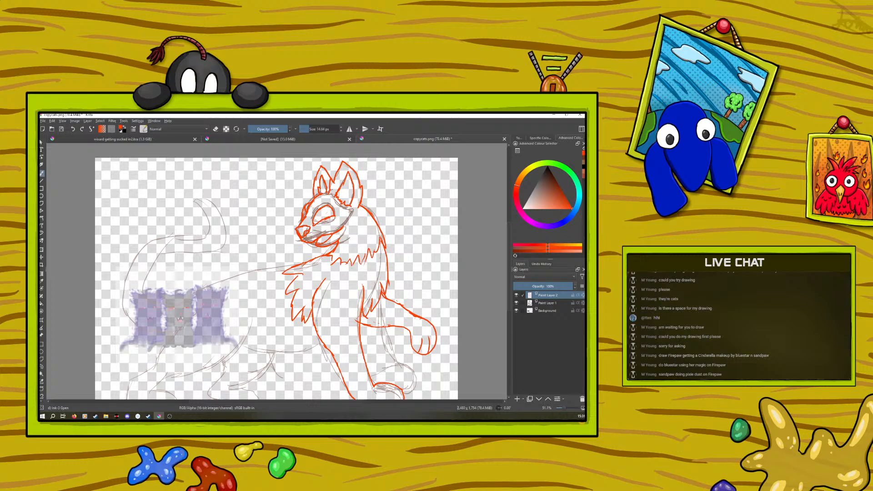
Draw the cat's back line and both edges of the raised, curling tail down to the rump.
key("alt+Tab")
mouse_move(292, 266)
left_mouse_down()
mouse_move(233, 275)
mouse_move(154, 307)
mouse_move(147, 280)
mouse_move(155, 268)
mouse_move(213, 249)
mouse_move(224, 225)
mouse_move(217, 207)
mouse_move(193, 197)
left_mouse_up()
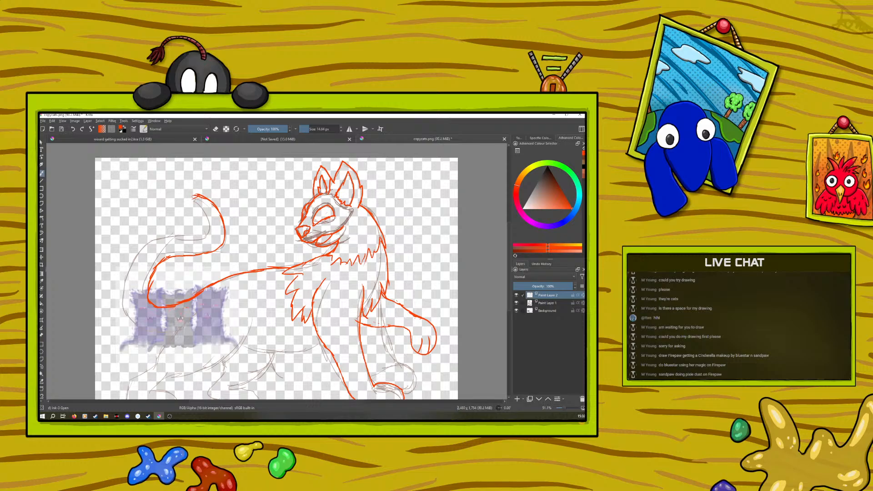
mouse_move(191, 196)
left_mouse_down()
mouse_move(184, 201)
mouse_move(206, 214)
mouse_move(209, 229)
mouse_move(144, 249)
mouse_move(123, 291)
mouse_move(134, 323)
mouse_move(166, 338)
left_mouse_up()
Draw the rear hind leg with its thigh curve, lower leg and toed paw.
scroll(276, 271, "down", 3)
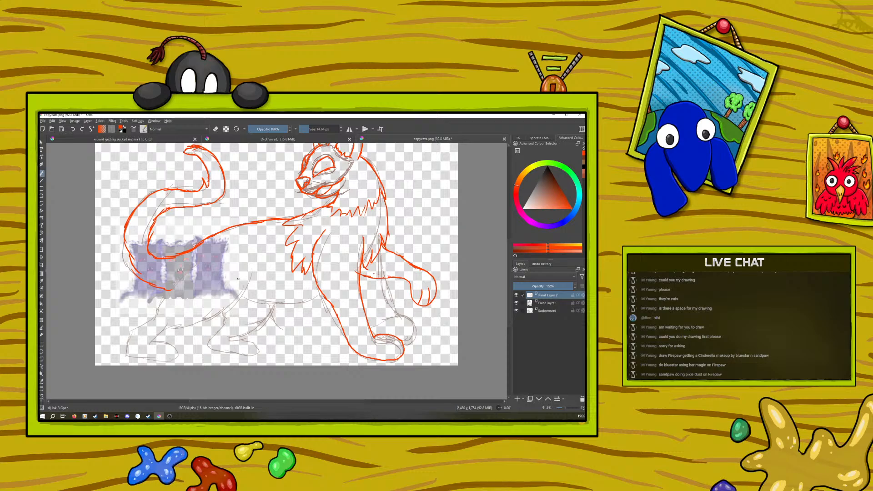
mouse_move(247, 269)
left_mouse_down()
mouse_move(223, 312)
mouse_move(200, 318)
left_mouse_up()
left_click_drag(195, 265, 146, 324)
mouse_move(204, 318)
left_mouse_down()
mouse_move(172, 334)
mouse_move(184, 356)
mouse_move(173, 360)
left_mouse_up()
mouse_move(144, 323)
left_mouse_down()
mouse_move(147, 355)
mouse_move(170, 357)
mouse_move(158, 342)
mouse_move(177, 359)
left_mouse_up()
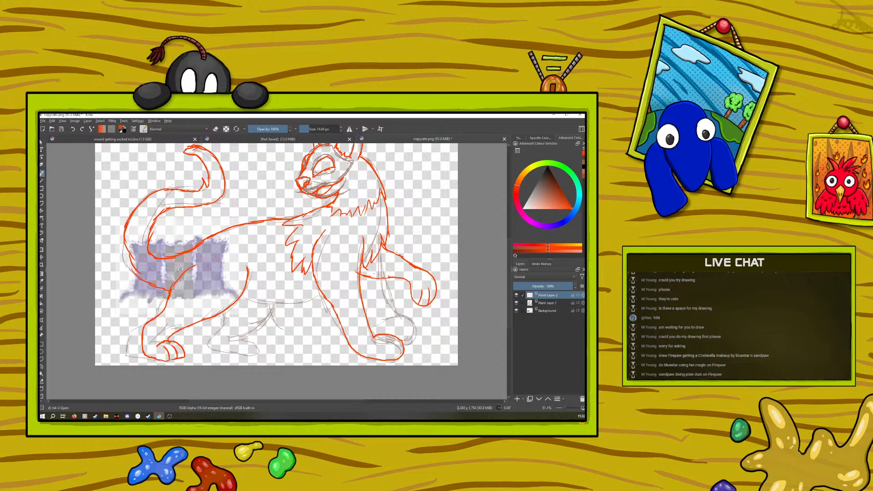
Draw the belly line and the second hind leg with its toed paw beneath it.
mouse_move(321, 292)
left_mouse_down()
mouse_move(282, 309)
mouse_move(225, 302)
left_mouse_up()
mouse_move(226, 311)
left_mouse_down()
mouse_move(210, 346)
mouse_move(235, 355)
left_mouse_up()
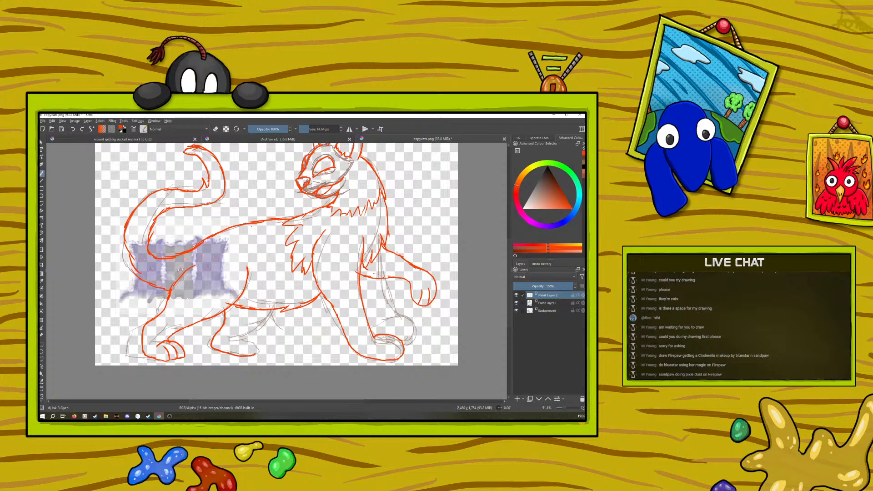
mouse_move(248, 345)
left_mouse_down()
mouse_move(252, 355)
mouse_move(244, 357)
left_mouse_up()
left_click_drag(232, 340, 268, 313)
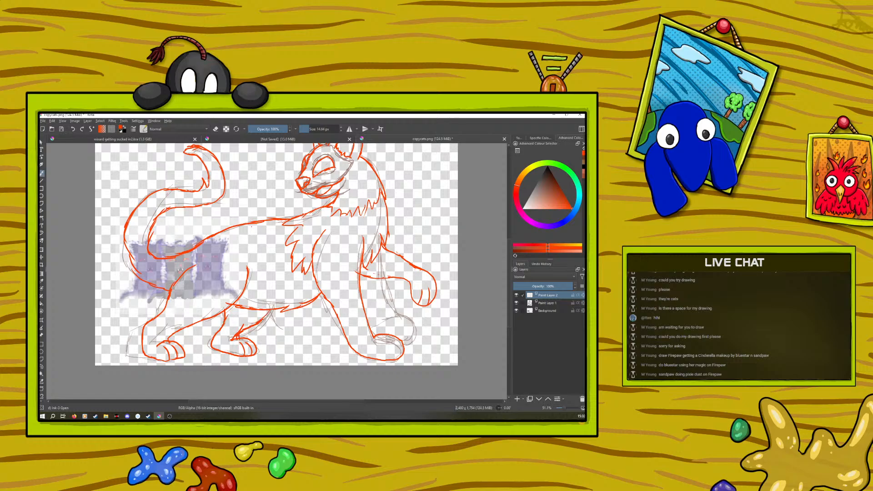
Erase the heel of the second hind paw, redraw it, and touch up the lines of both hind paws.
left_click(215, 130)
left_click_drag(218, 336, 216, 349)
left_click_drag(212, 336, 212, 348)
left_click(216, 130)
mouse_move(245, 357)
left_mouse_down()
mouse_move(193, 356)
mouse_move(180, 343)
mouse_move(167, 356)
left_mouse_up()
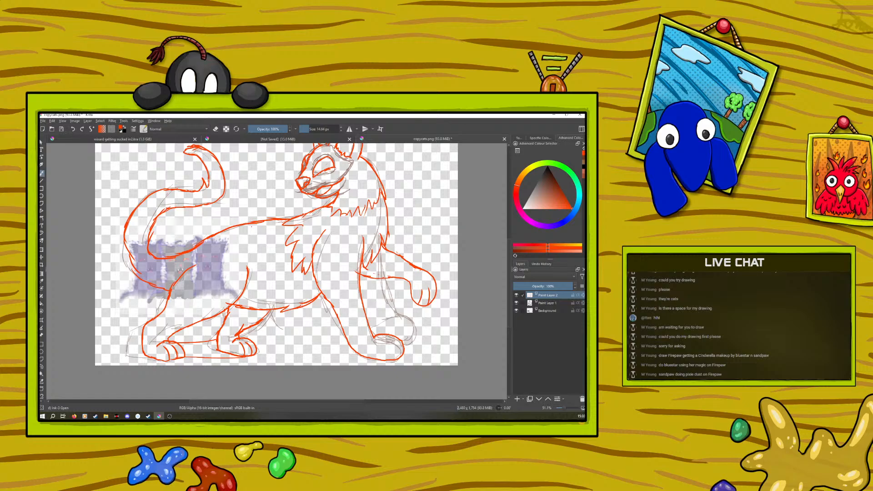
mouse_move(169, 341)
left_mouse_down()
mouse_move(217, 344)
mouse_move(184, 359)
left_mouse_up()
left_click(42, 366)
mouse_move(225, 312)
left_mouse_down()
mouse_move(214, 350)
mouse_move(243, 360)
mouse_move(272, 313)
mouse_move(223, 318)
left_mouse_up()
left_click(41, 249)
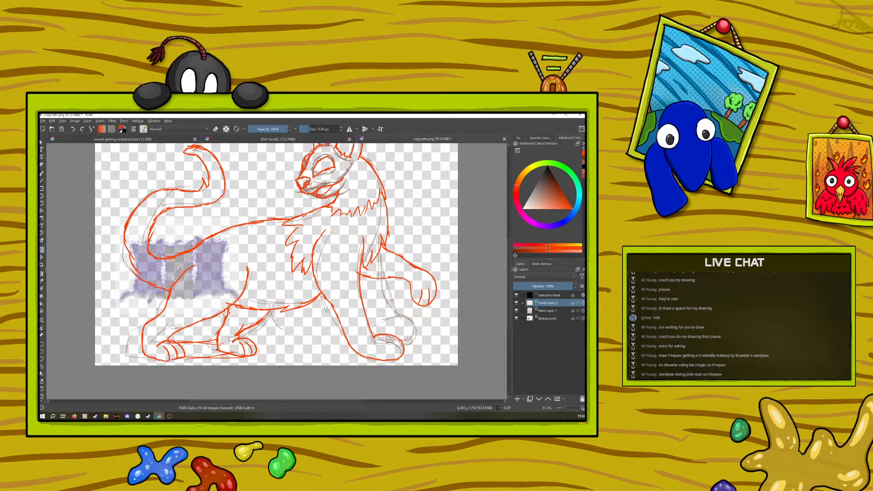
left_click(42, 366)
mouse_move(223, 316)
left_mouse_down()
mouse_move(206, 343)
mouse_move(213, 354)
mouse_move(247, 361)
mouse_move(259, 348)
mouse_move(248, 336)
mouse_move(273, 315)
mouse_move(221, 324)
left_mouse_up()
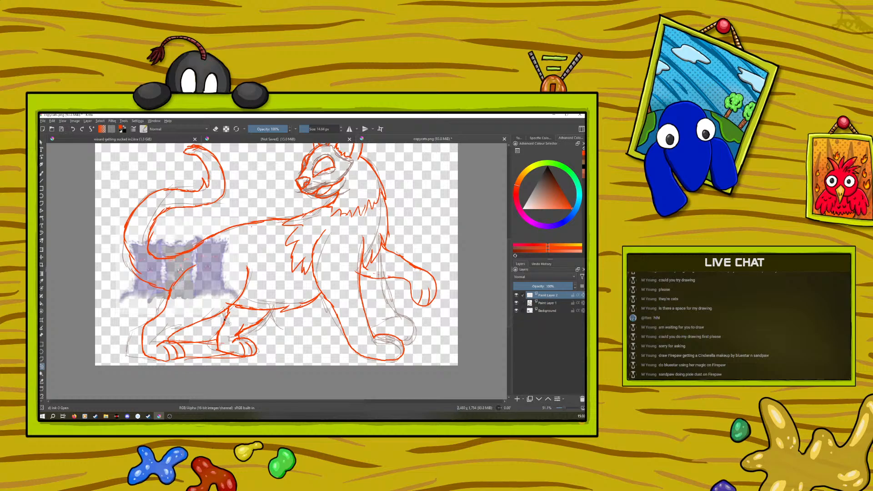
key("ctrl+z")
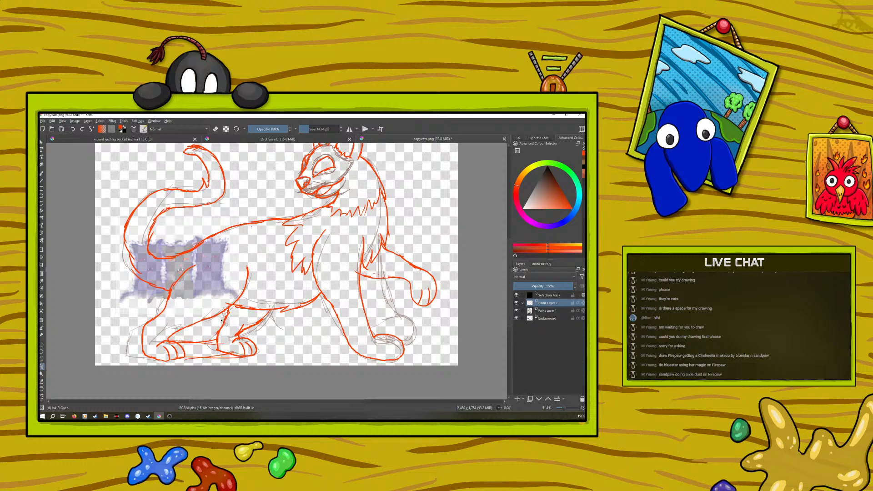
key("ctrl+z")
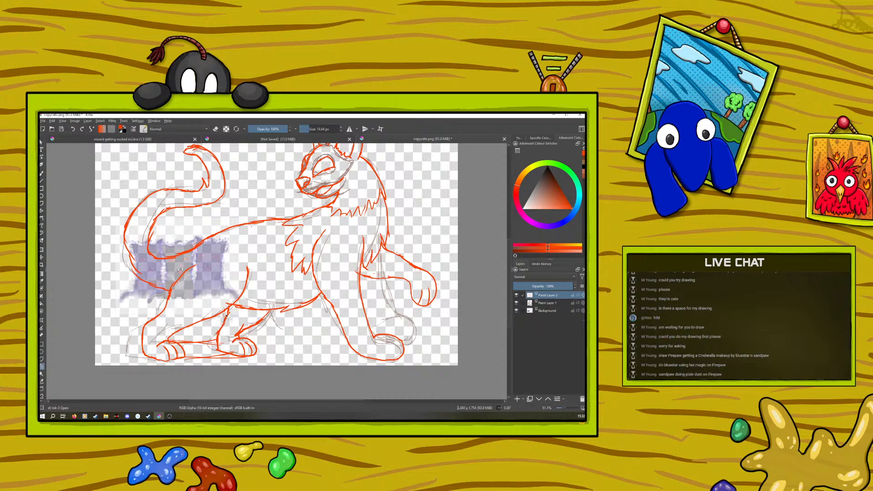
Try to select the second hind paw with a rectangular selection and a freehand selection.
left_click(41, 344)
left_click(222, 331)
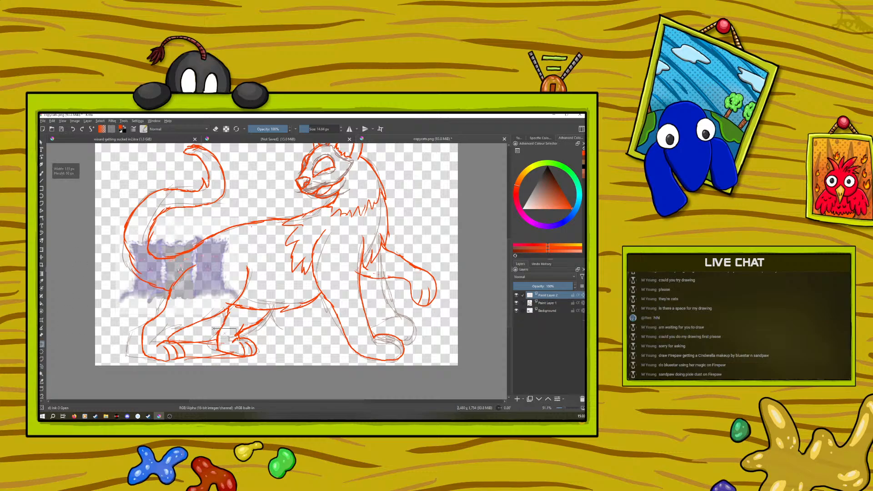
left_click_drag(214, 323, 261, 353)
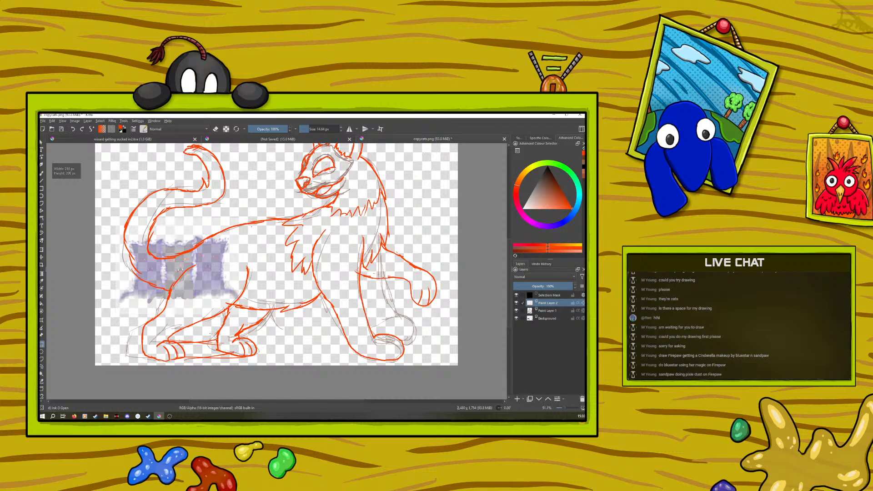
left_click(213, 352)
left_click(41, 367)
mouse_move(225, 317)
left_mouse_down()
mouse_move(213, 346)
mouse_move(247, 361)
mouse_move(259, 343)
mouse_move(249, 335)
mouse_move(267, 323)
mouse_move(226, 315)
left_mouse_up()
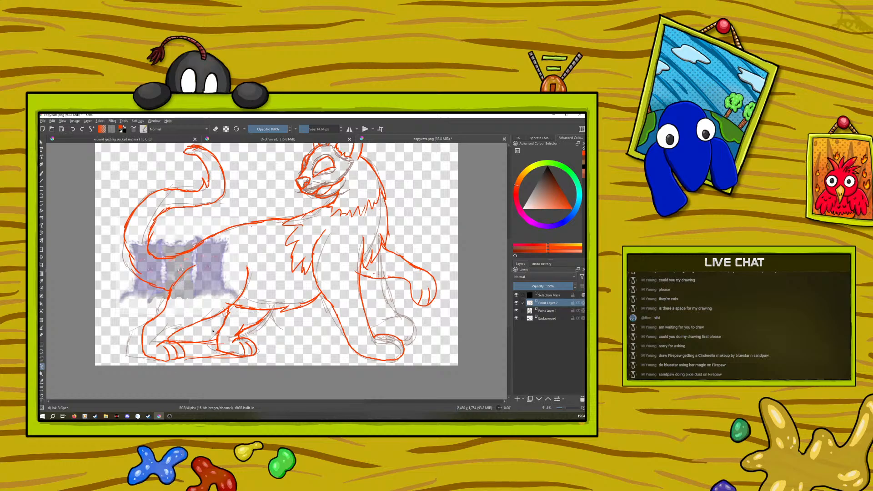
Shift the orange-red linework layer slightly to the left over the rough sketch.
left_click(41, 258)
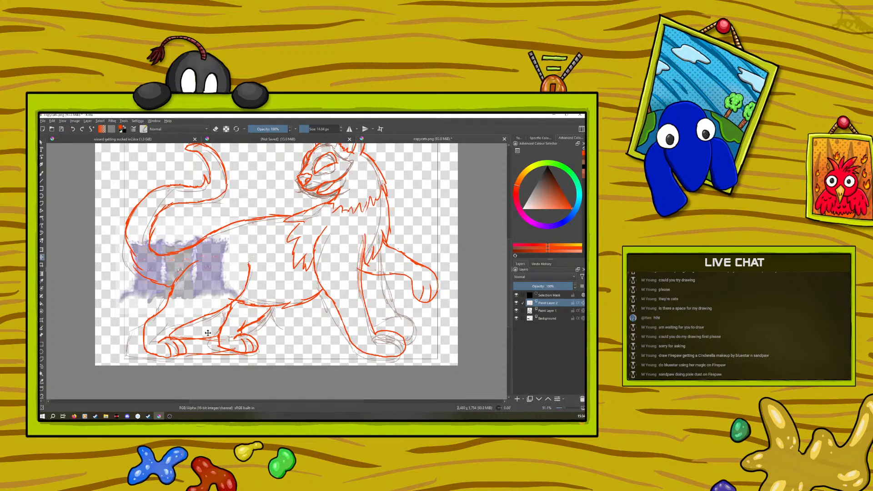
left_click_drag(208, 333, 205, 332)
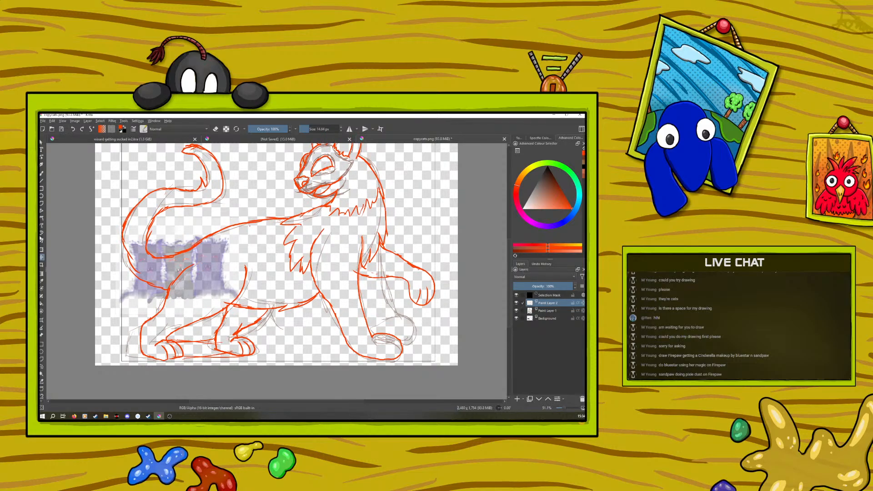
left_click(42, 173)
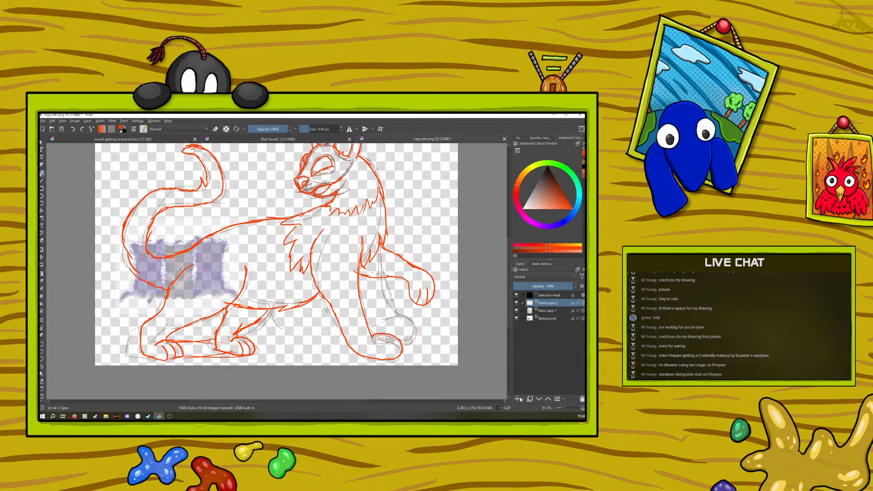
Delete the Selection Mask and add a new paint layer above Paint Layer 2.
left_click(548, 295)
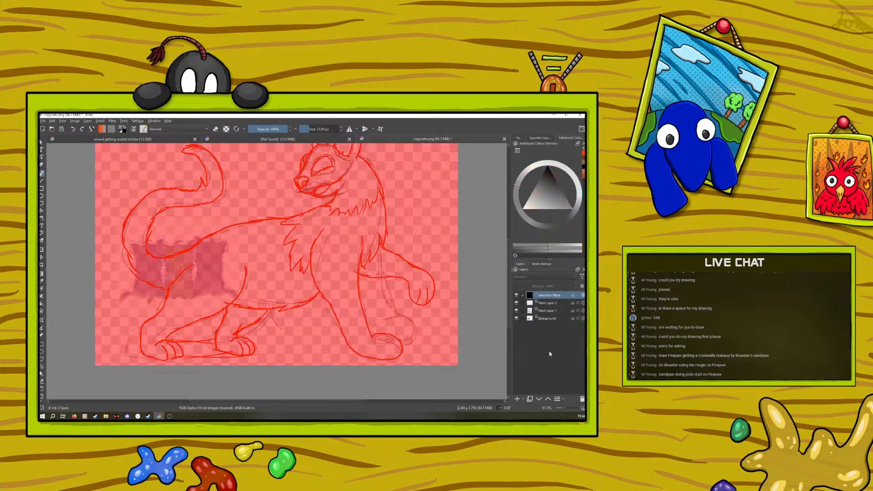
left_click(582, 399)
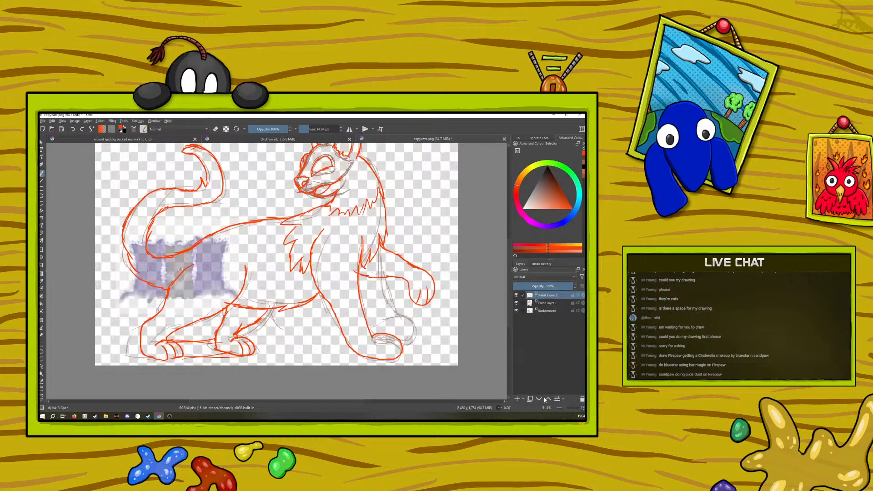
left_click(517, 399)
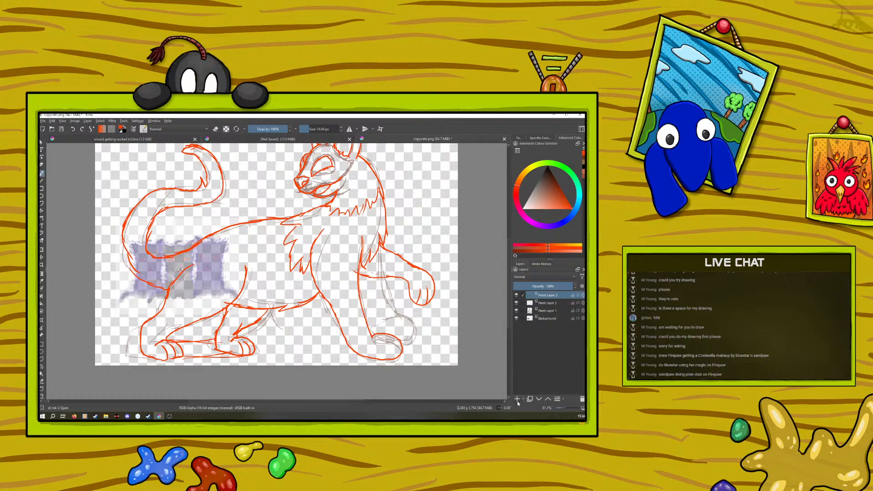
right_click(541, 300)
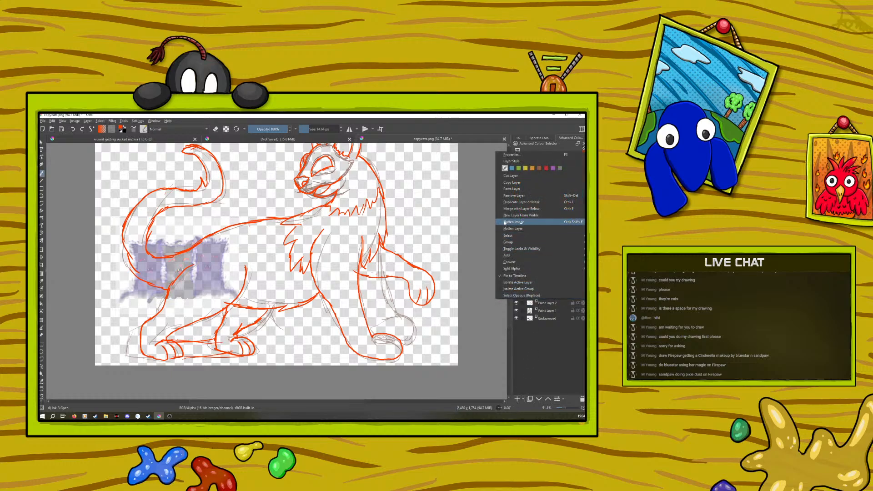
key("Escape")
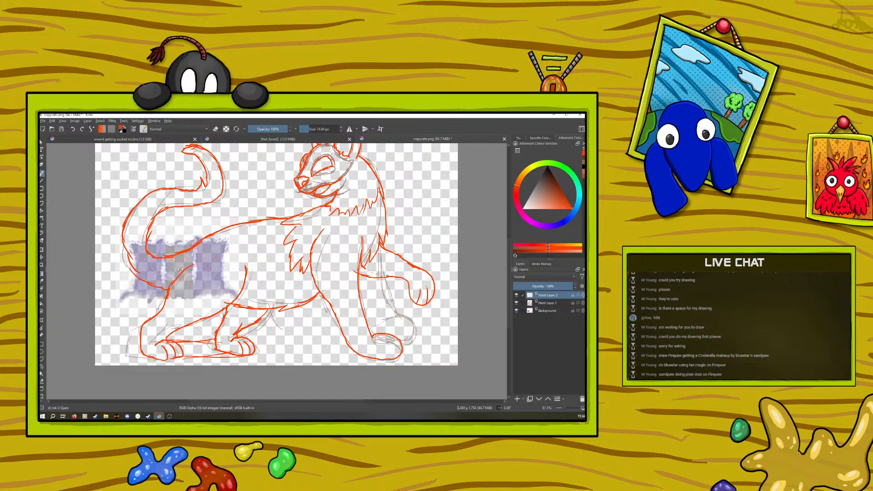
left_click(517, 399)
Try to save copycats.png, cancelling the PNG export and dismissing the save error.
left_click(41, 366)
left_click(141, 280)
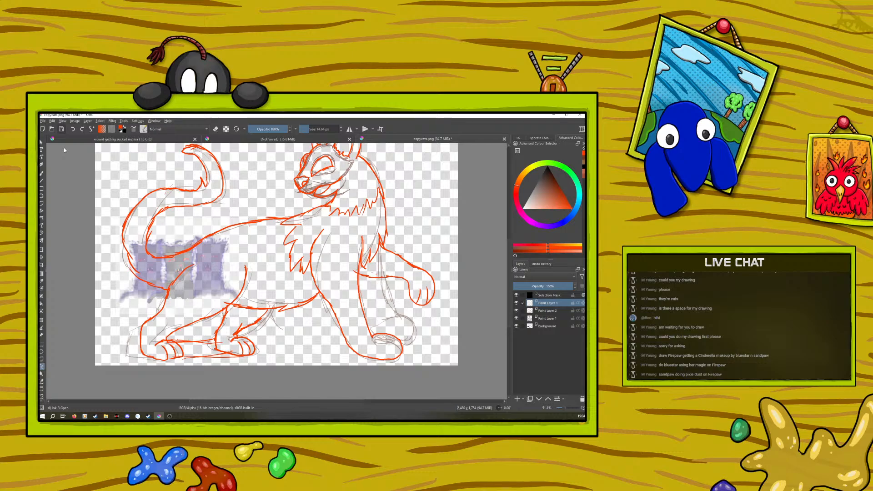
key("ctrl+s")
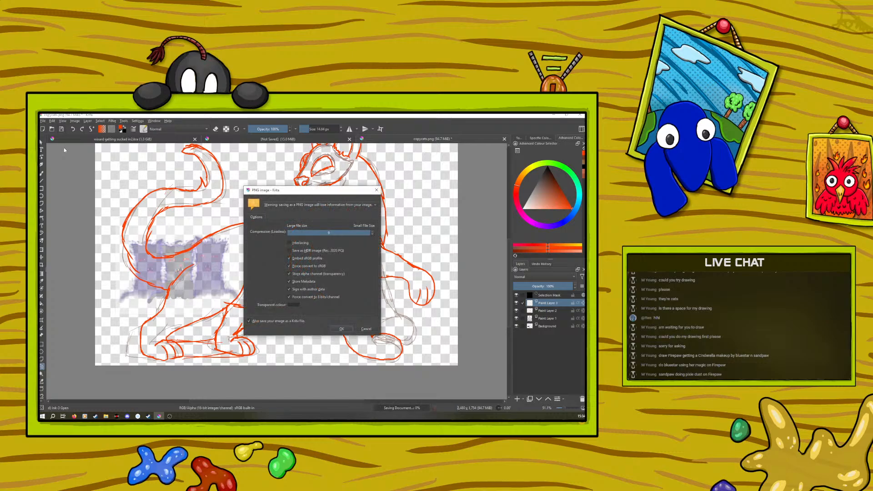
left_click(361, 331)
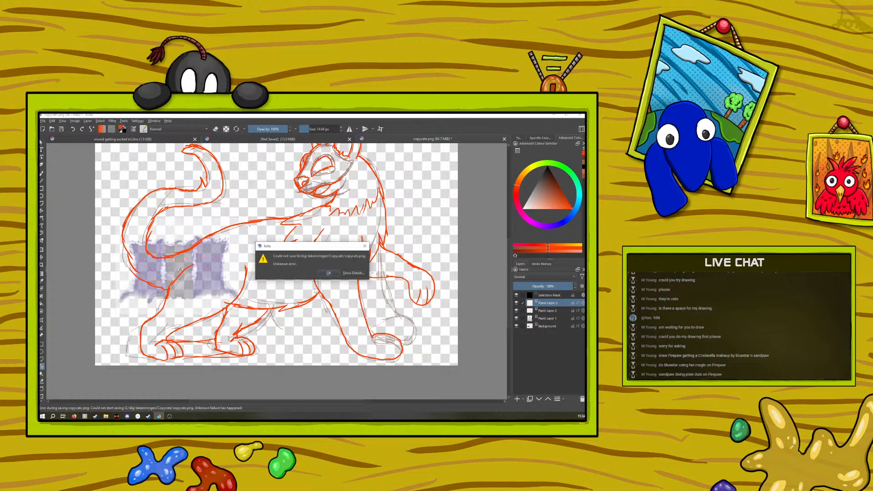
left_click(327, 272)
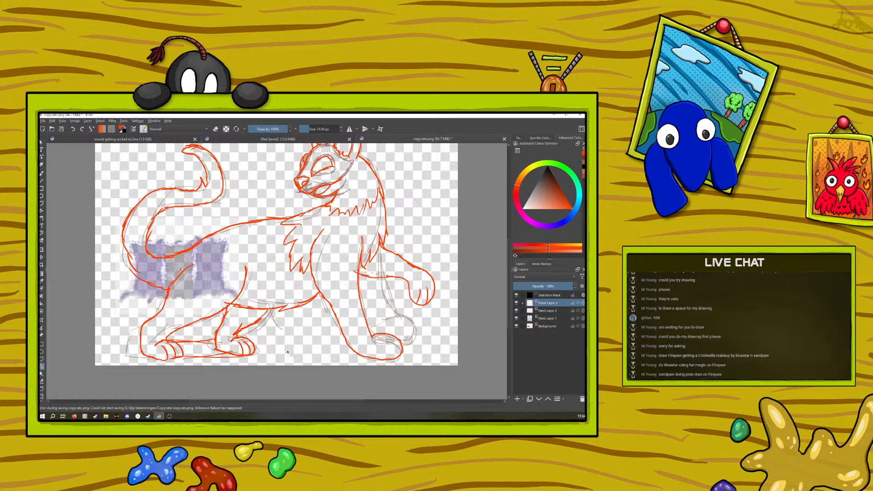
left_click(43, 121)
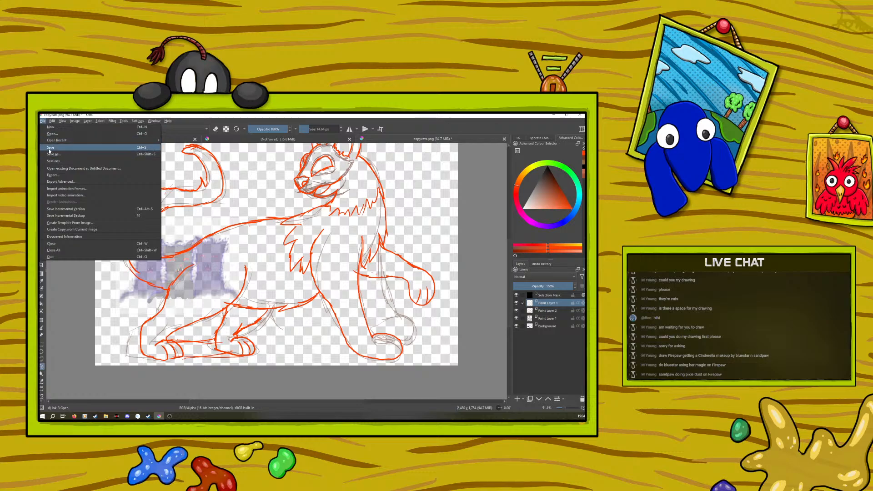
left_click(50, 128)
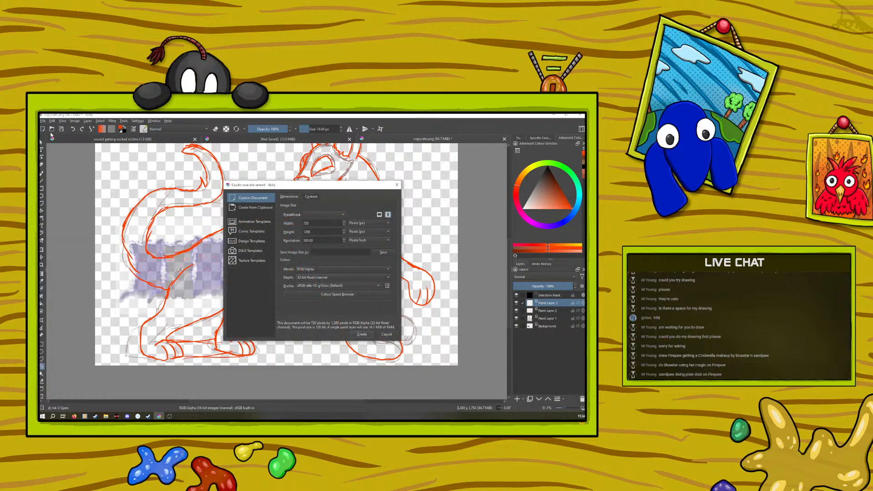
left_click(387, 335)
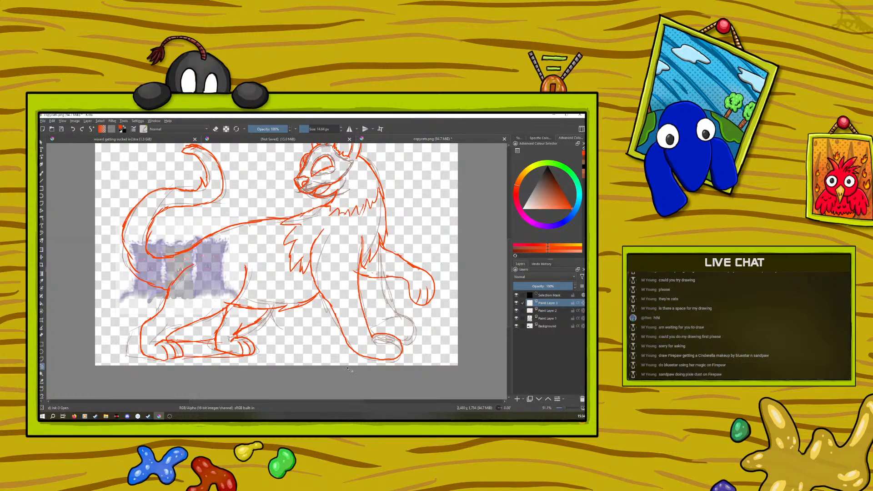
left_click(258, 139)
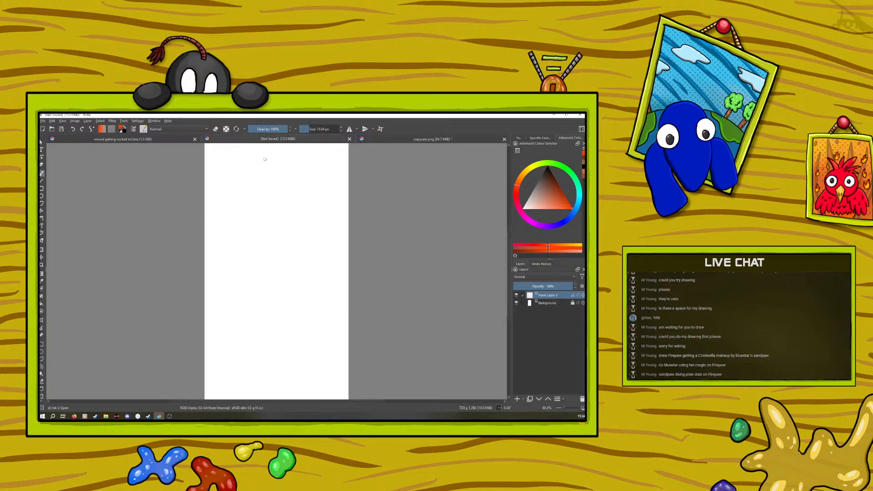
left_click(398, 139)
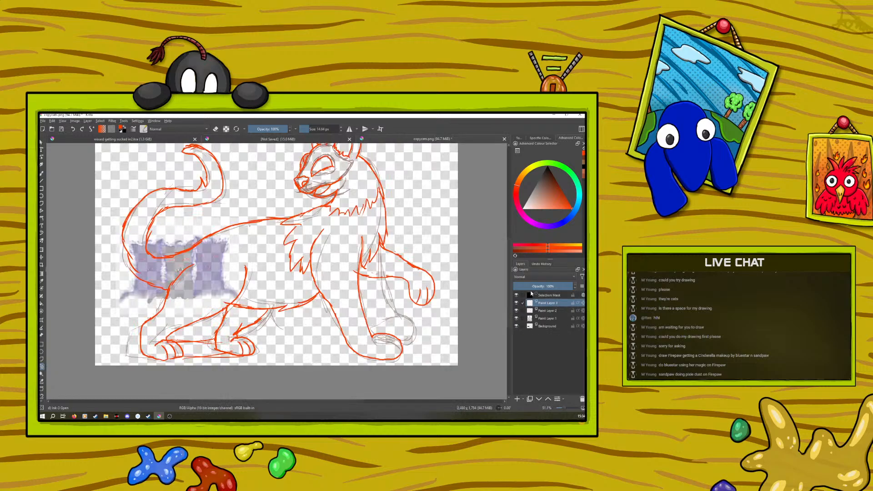
Delete the Selection Mask and the empty Paint Layer 3 from the cat drawing.
left_click(542, 296)
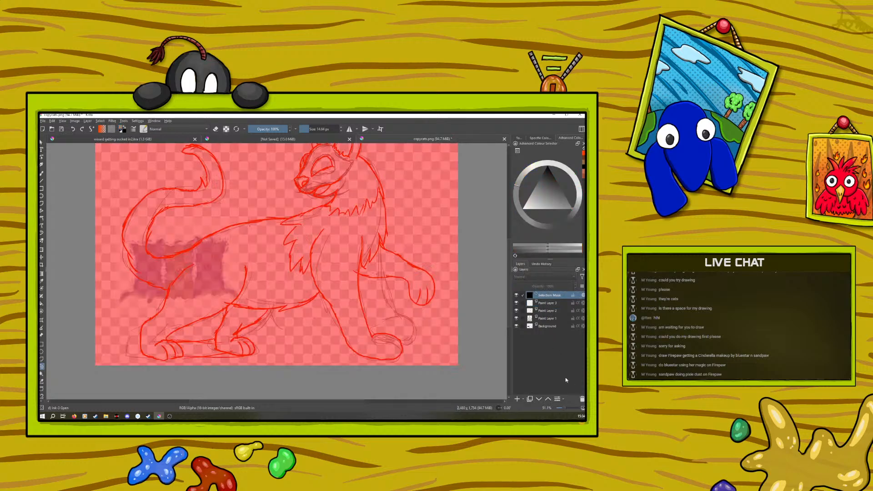
left_click(582, 399)
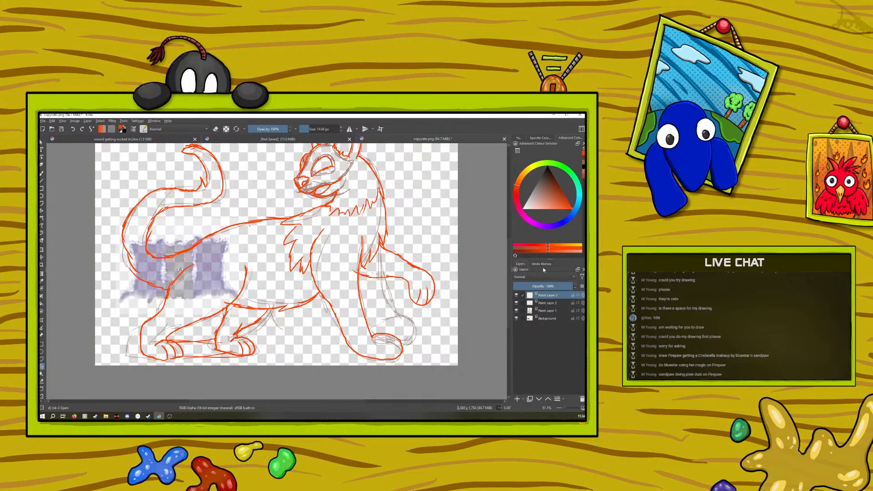
right_click(540, 299)
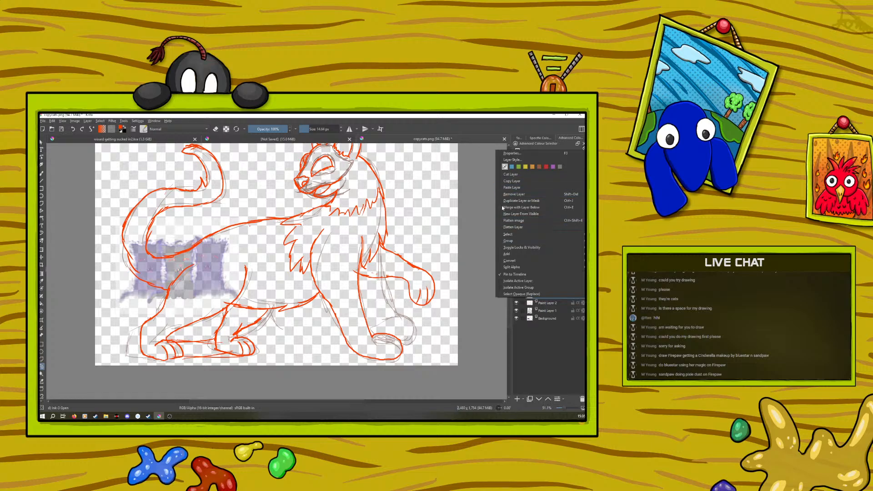
left_click(512, 194)
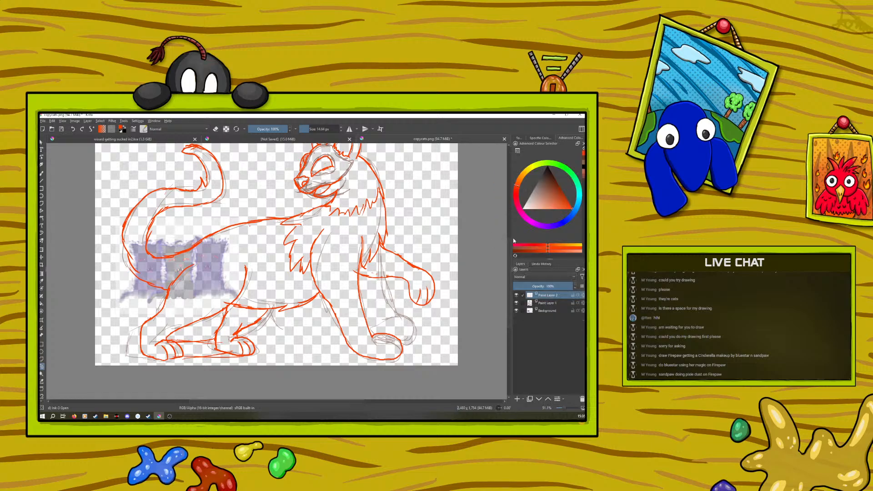
Merge Paint Layer 2 and Paint Layer 1 down into the Background layer.
right_click(539, 298)
left_click(509, 208)
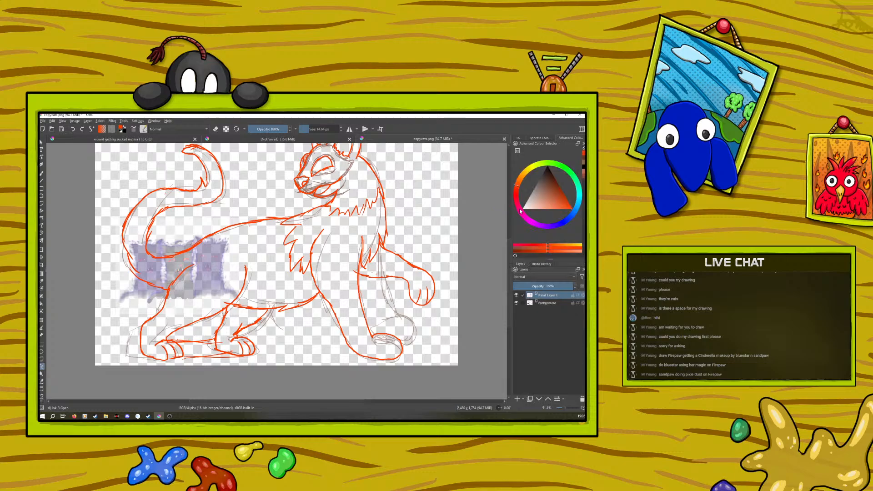
right_click(538, 295)
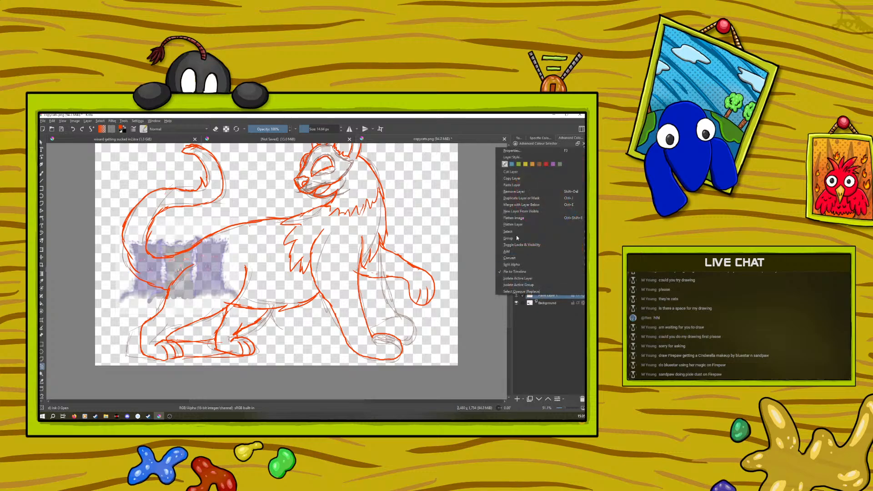
left_click(510, 204)
Copy the merged Background layer of the cat drawing and paste it into the unsaved blank document.
right_click(544, 295)
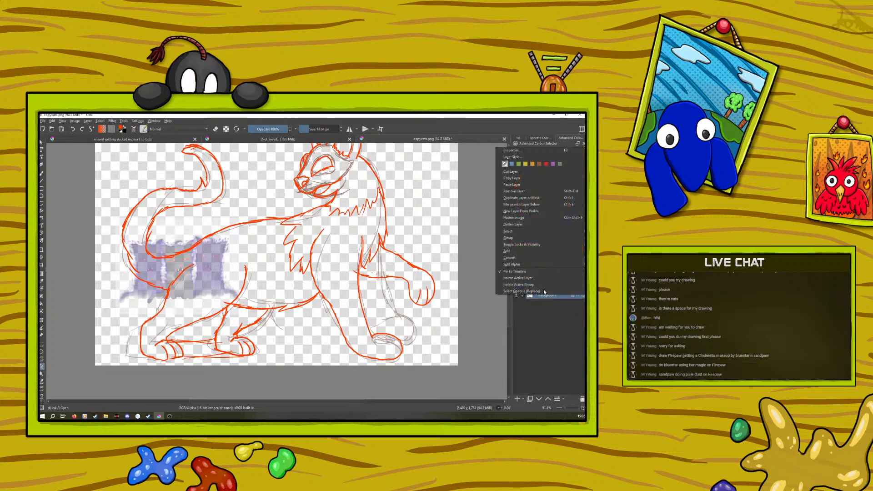
left_click(506, 179)
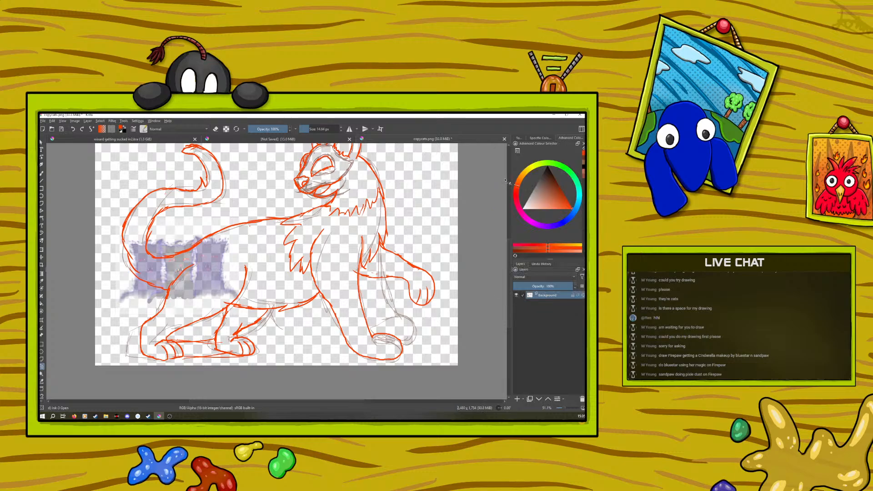
left_click(253, 141)
right_click(537, 298)
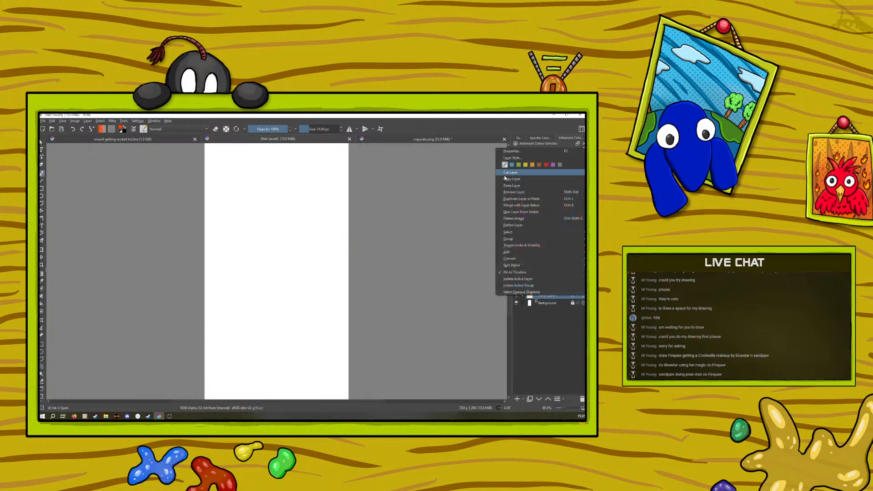
left_click(523, 186)
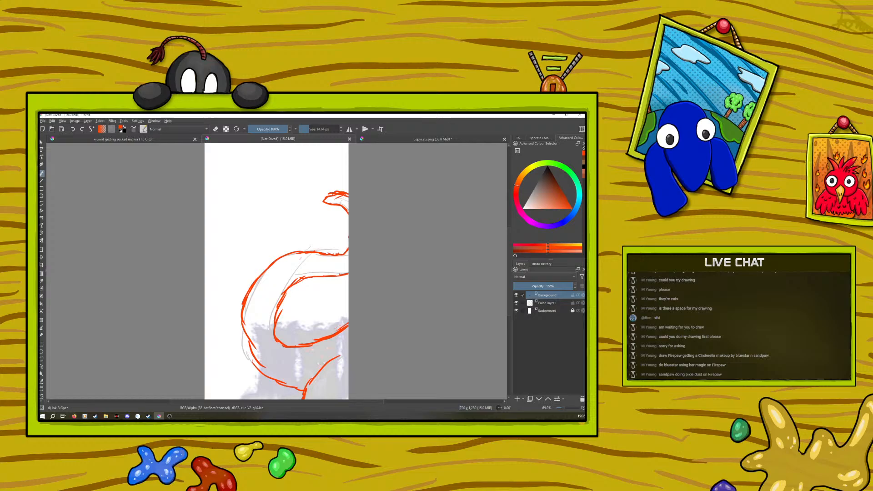
Close copycats.png without saving its changes.
left_click(398, 141)
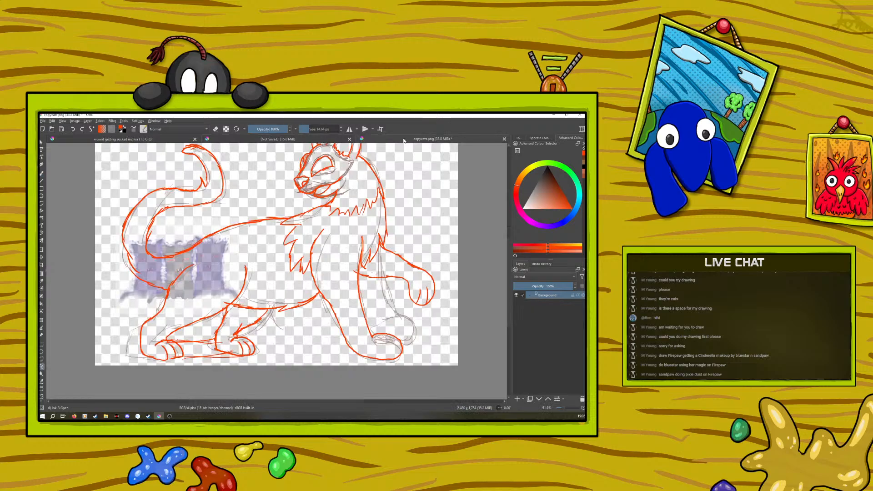
left_click(505, 139)
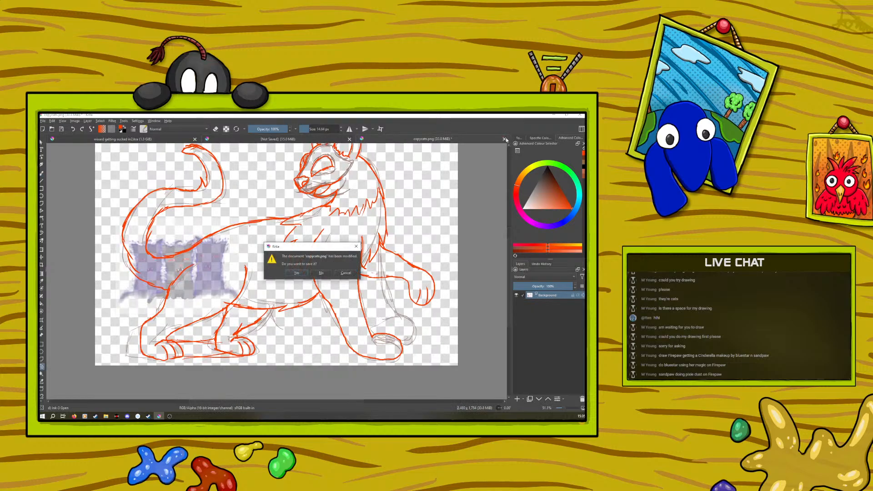
left_click(321, 272)
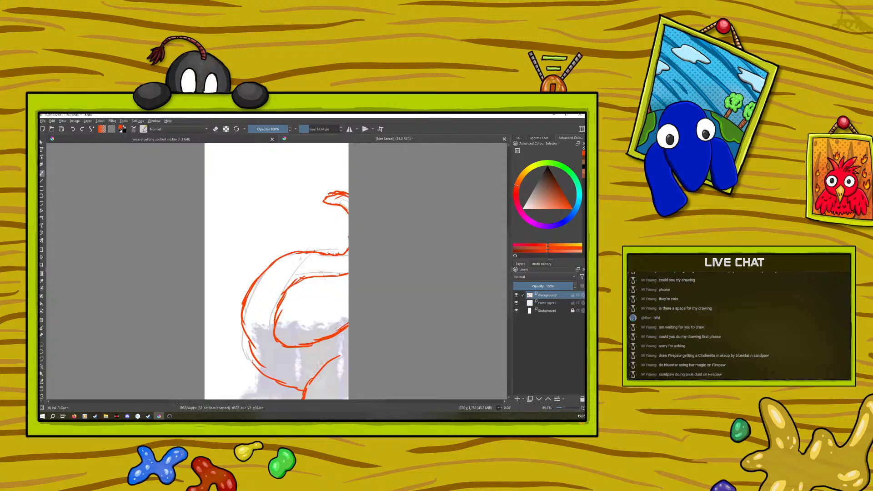
Scale the pasted cat drawing down proportionally with the Transform tool and position the whole figure in the middle of the page.
left_click(42, 250)
mouse_move(264, 289)
left_mouse_down()
mouse_move(194, 253)
mouse_move(144, 264)
left_mouse_up()
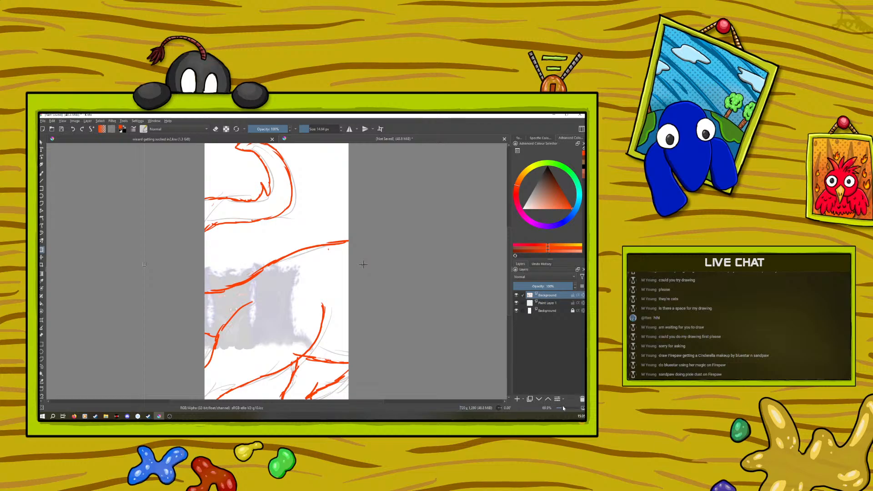
left_click_drag(563, 407, 561, 407)
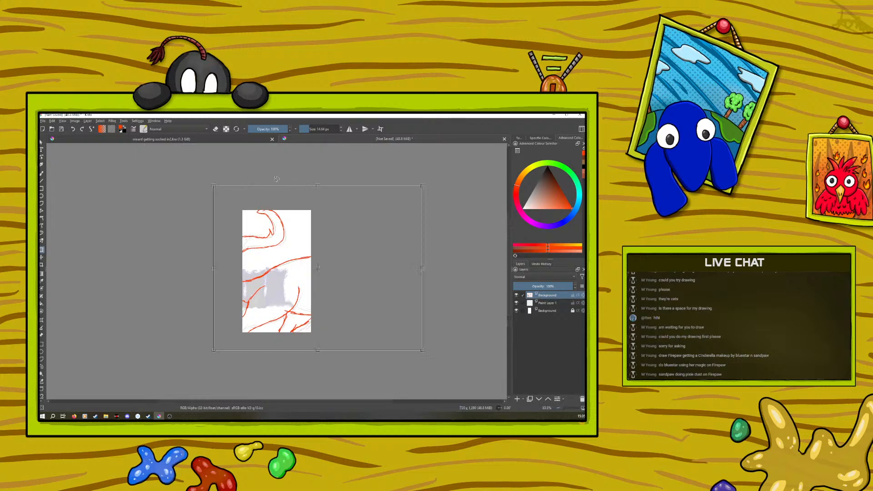
key("Return")
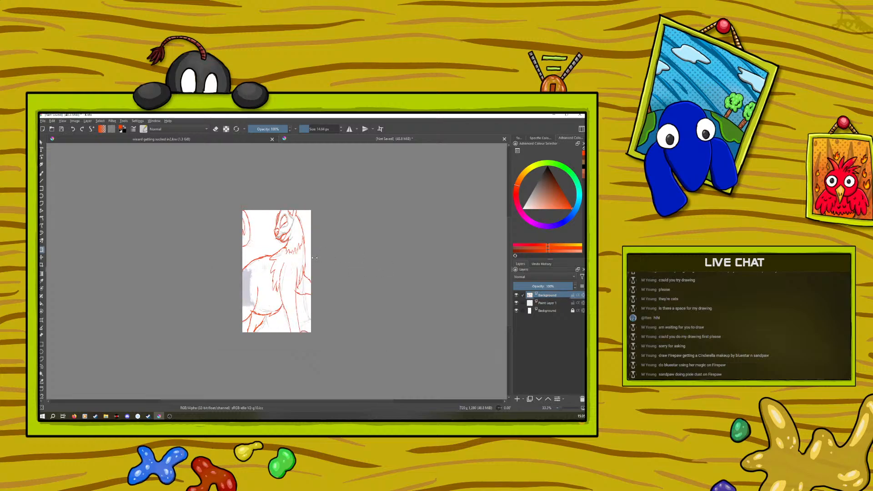
left_click_drag(303, 206, 287, 272)
left_click_drag(254, 296, 275, 268)
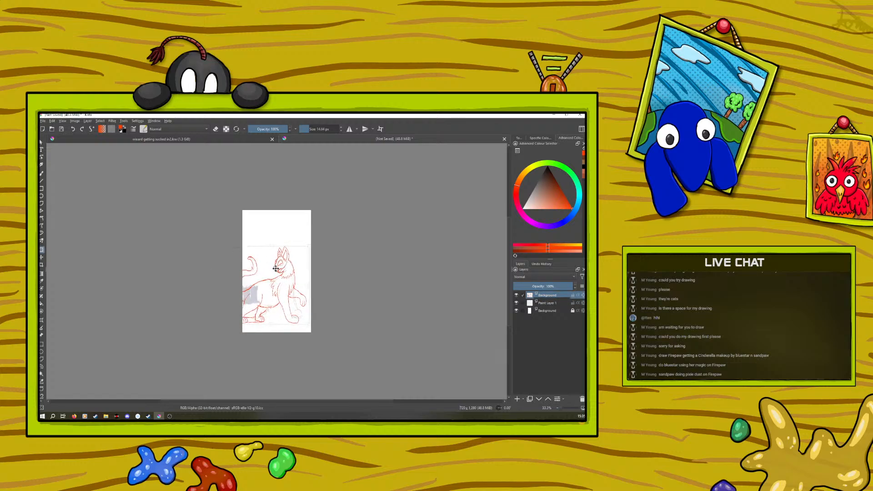
left_click_drag(236, 293, 243, 293)
mouse_move(275, 244)
left_mouse_down()
mouse_move(267, 273)
mouse_move(267, 257)
left_mouse_up()
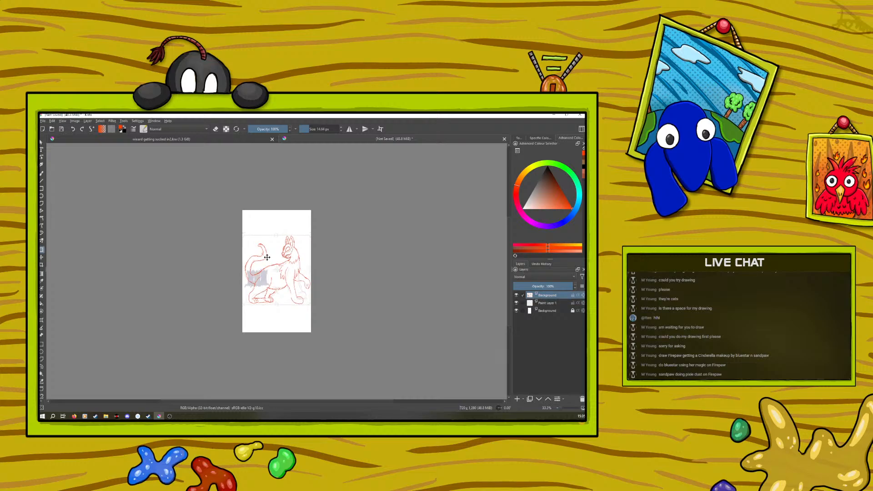
left_click_drag(560, 408, 564, 407)
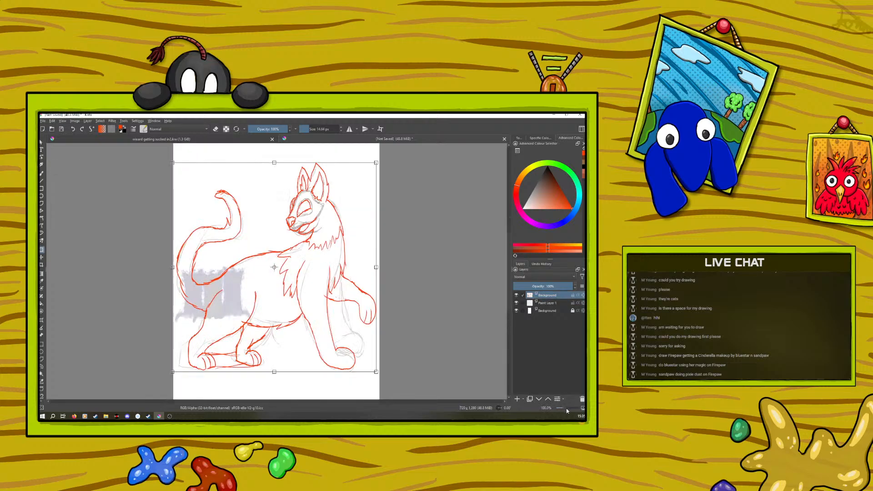
left_click(42, 173)
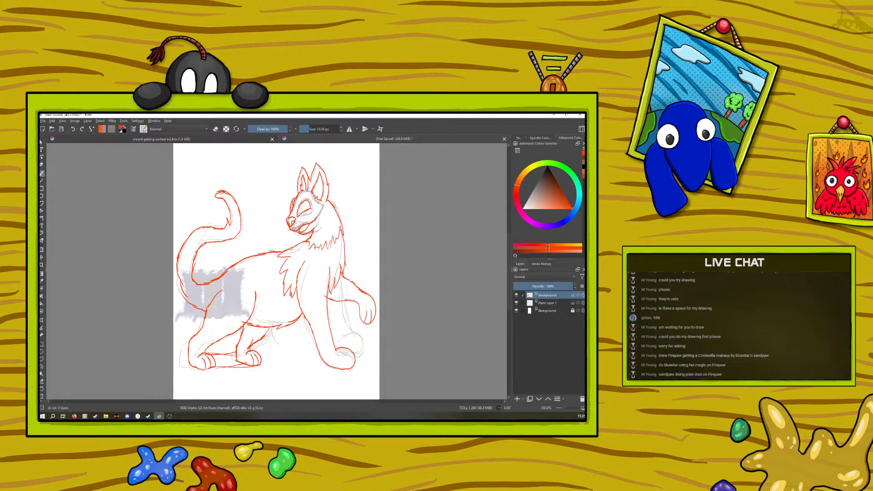
Add a new paint layer and save the document as a Krita file in the Copycats folder.
left_click(517, 399)
left_click(43, 121)
left_click(58, 155)
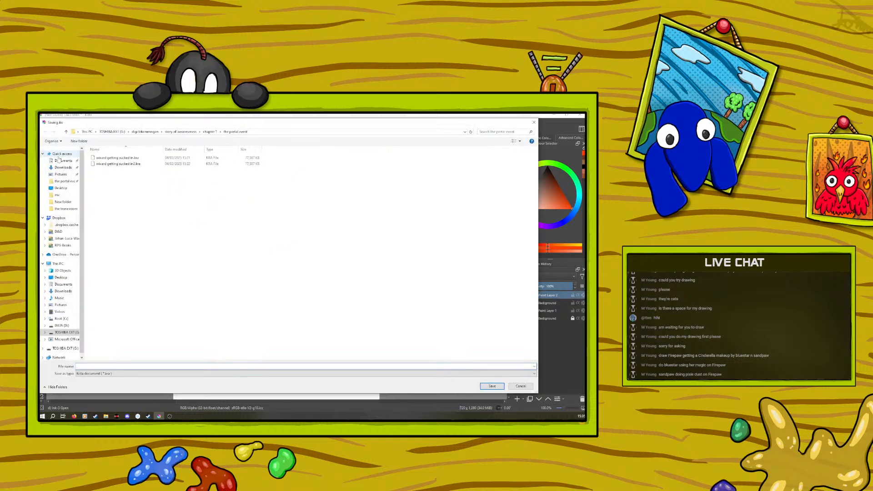
left_click(181, 132)
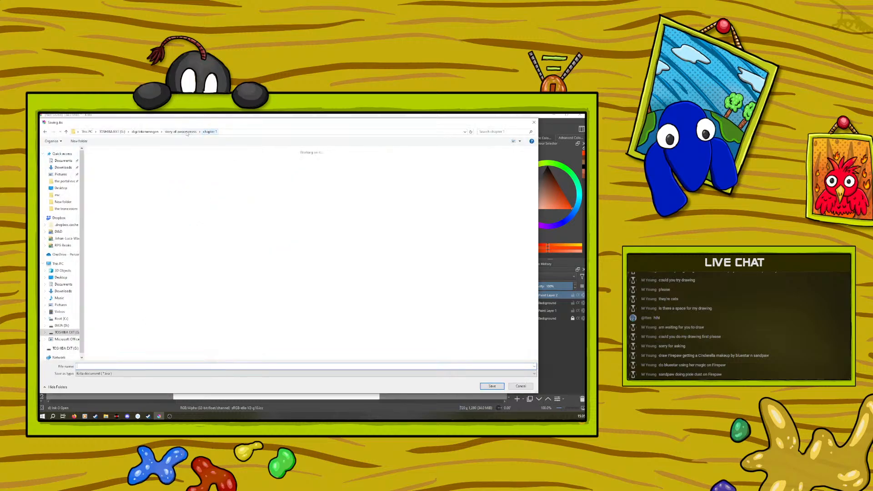
left_click(144, 132)
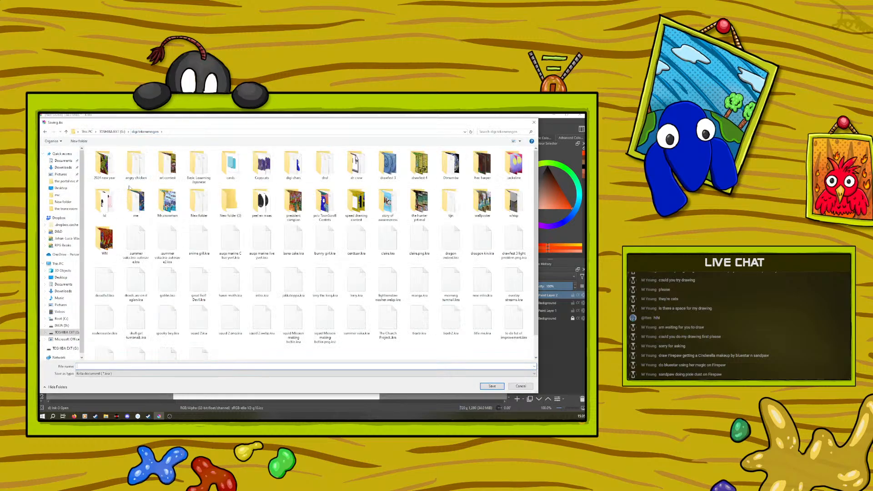
double_click(250, 179)
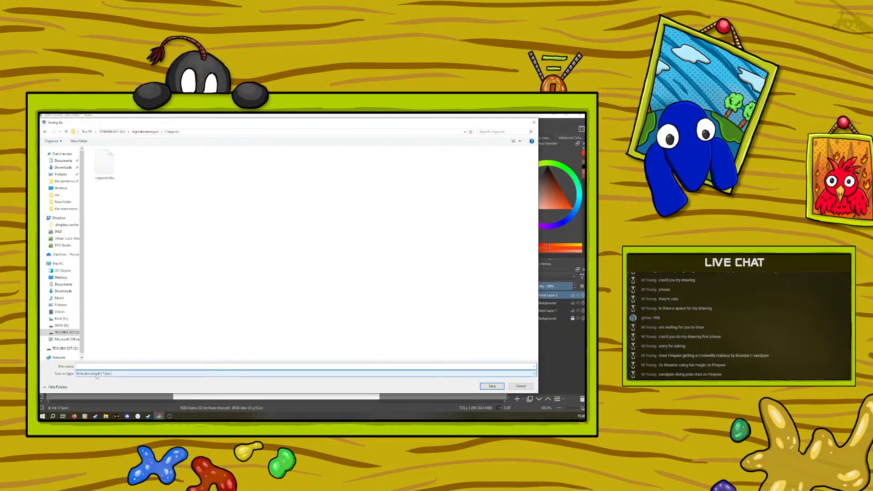
type("co")
key("Return")
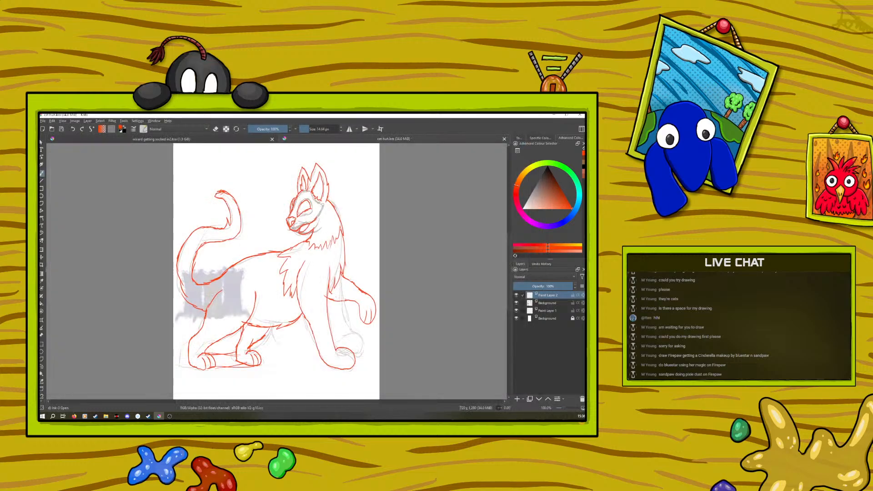
Sketch toe lines on the front paw with a brush of about 5 px and delete the new empty Paint Layer 2.
left_click(305, 129)
mouse_move(344, 356)
left_mouse_down()
mouse_move(345, 367)
mouse_move(353, 364)
left_mouse_up()
left_click(75, 129)
left_click(216, 129)
left_click(72, 130)
left_click(582, 400)
left_click(216, 129)
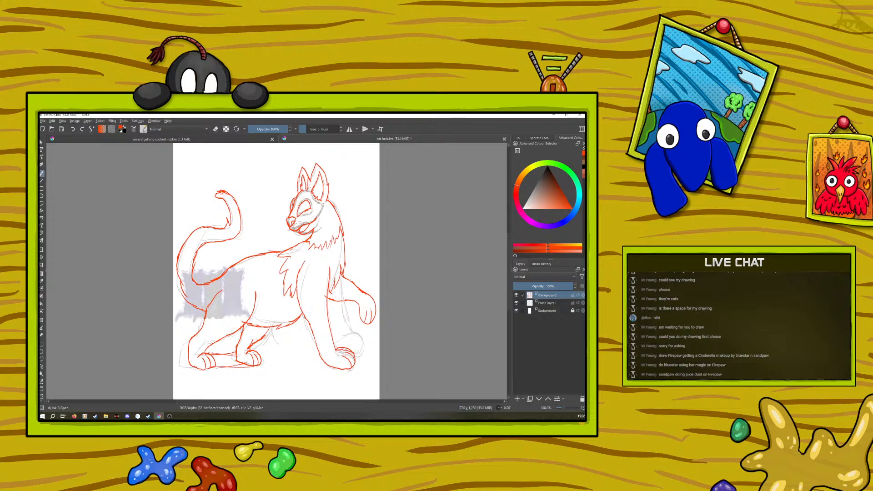
Try to select part of the hind leg with the Freehand Selection, inspect the Selection Mask, and deselect.
left_click(216, 129)
left_click(41, 367)
mouse_move(247, 326)
left_mouse_down()
mouse_move(233, 344)
mouse_move(238, 367)
mouse_move(259, 367)
mouse_move(272, 331)
mouse_move(240, 333)
left_mouse_up()
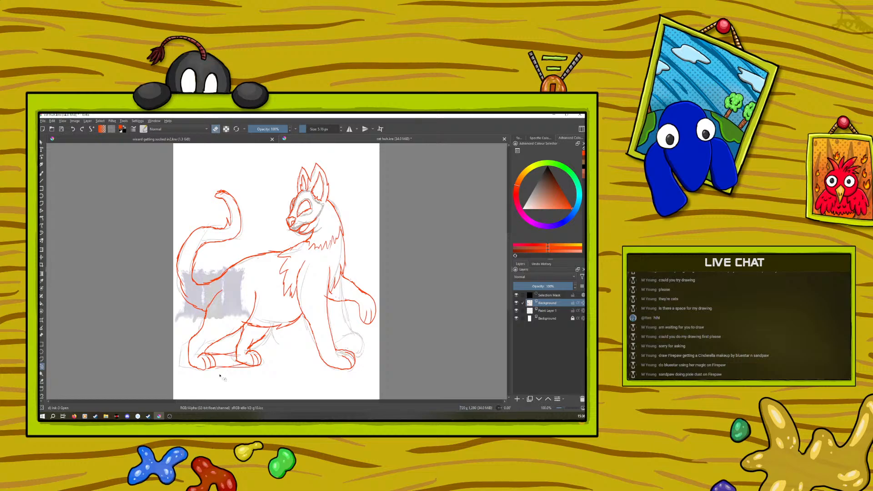
left_click(546, 296)
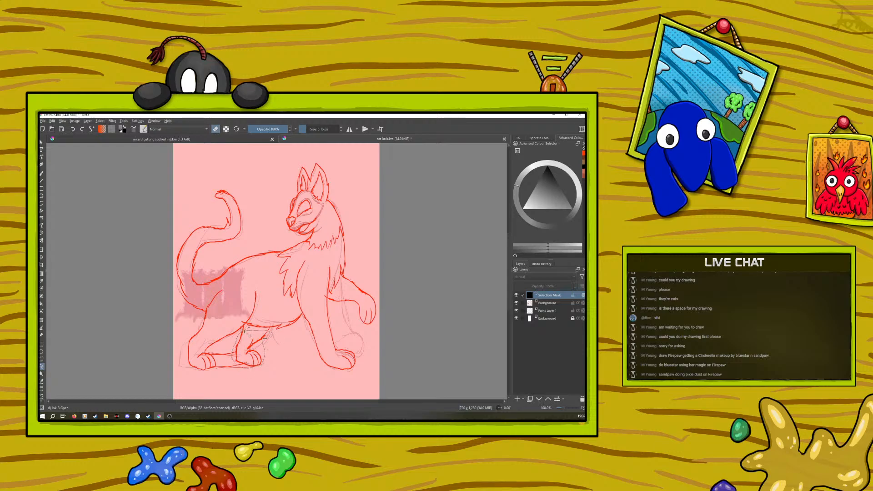
key("ctrl+shift+a")
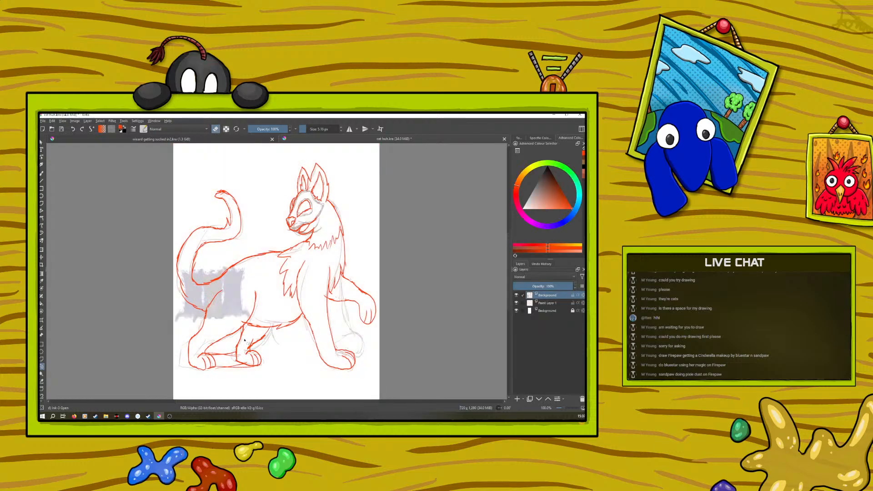
Try a rectangular selection around the cat's hindquarters, inspect its Selection Mask, and delete the mask.
left_click(42, 344)
left_click_drag(200, 268, 276, 390)
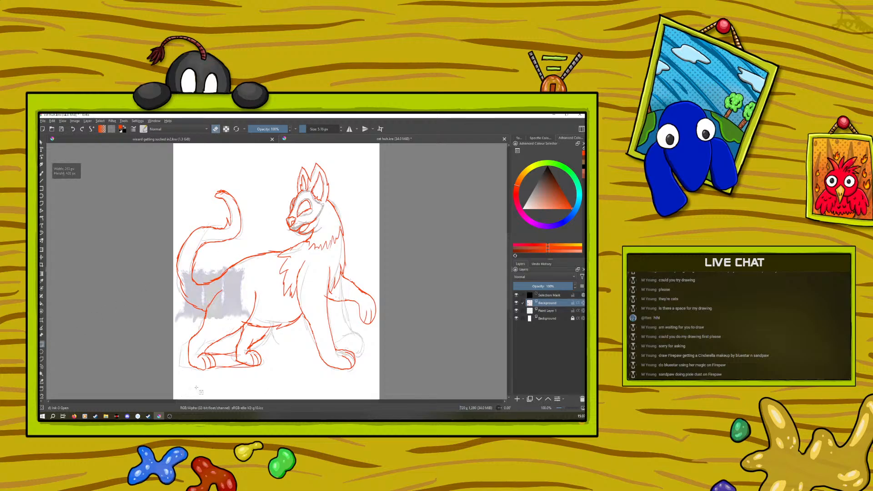
left_click(548, 295)
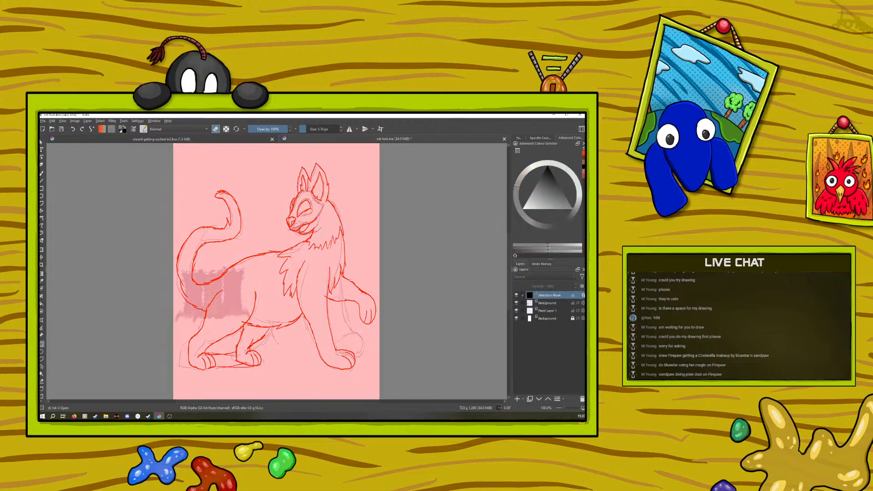
right_click(565, 296)
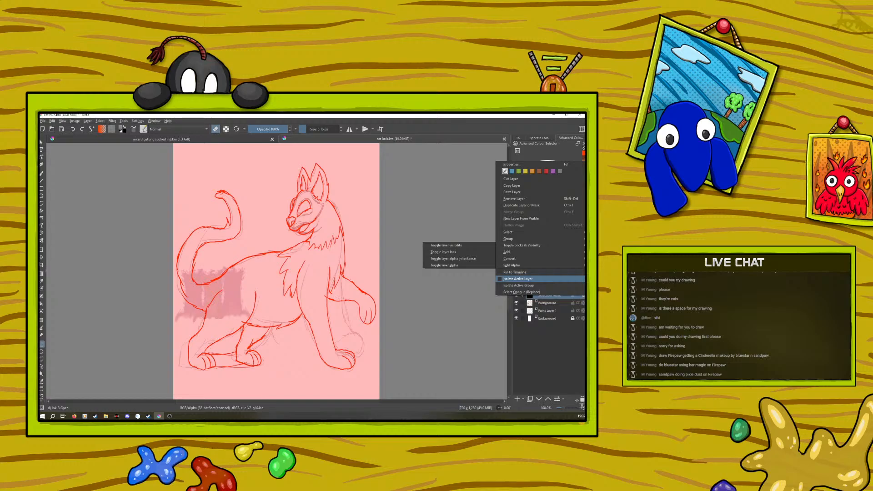
left_click(582, 400)
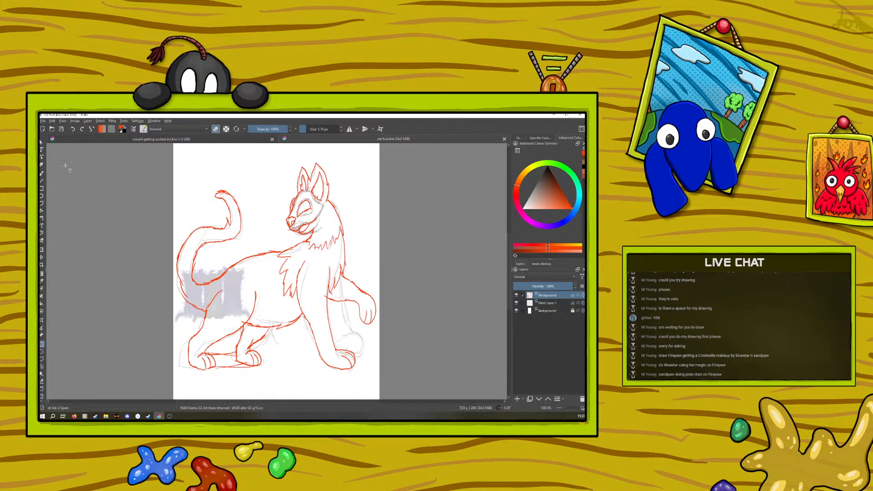
Restart Krita and reopen the saved cat drawing at a close view of the legs.
left_click(579, 115)
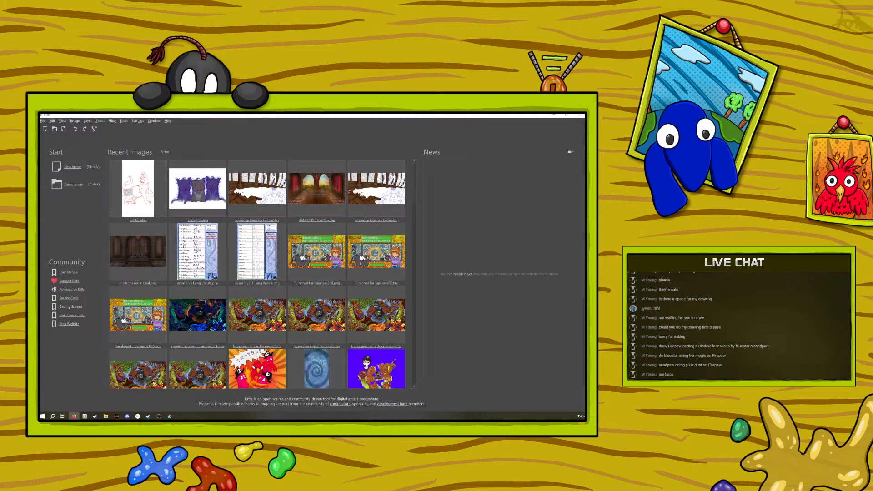
left_click(133, 190)
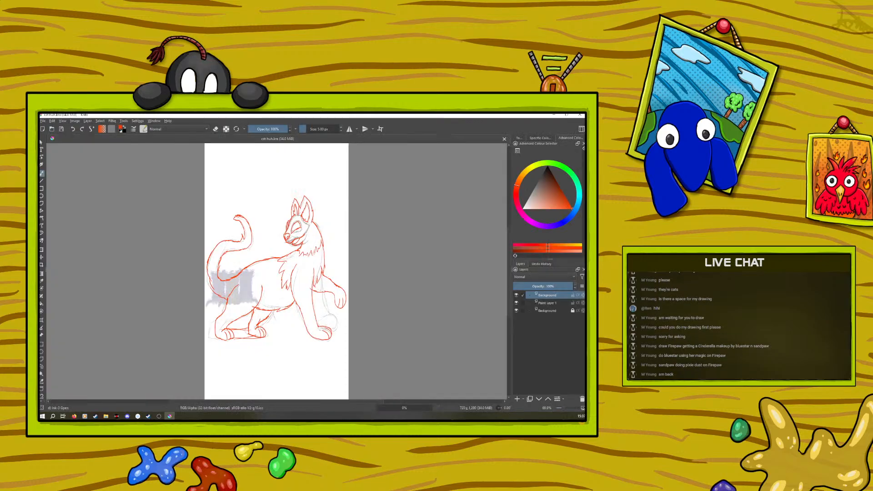
left_click_drag(559, 407, 562, 408)
left_click_drag(510, 271, 512, 302)
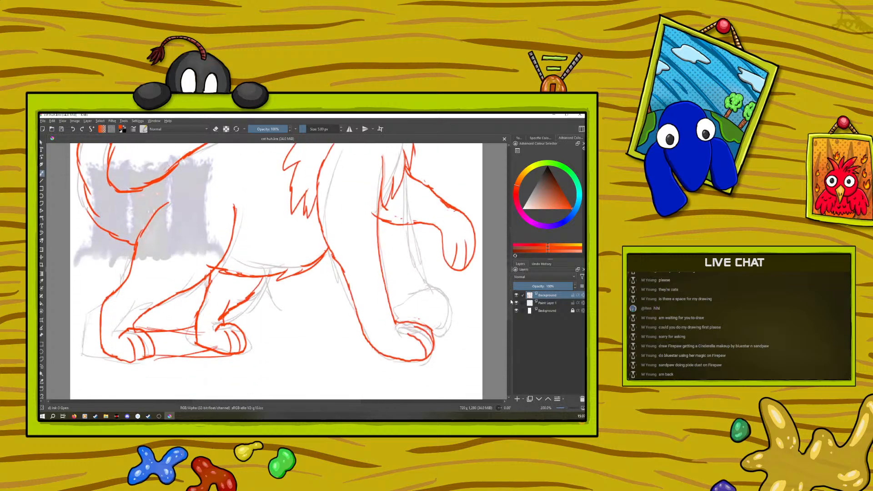
left_click_drag(565, 409, 566, 411)
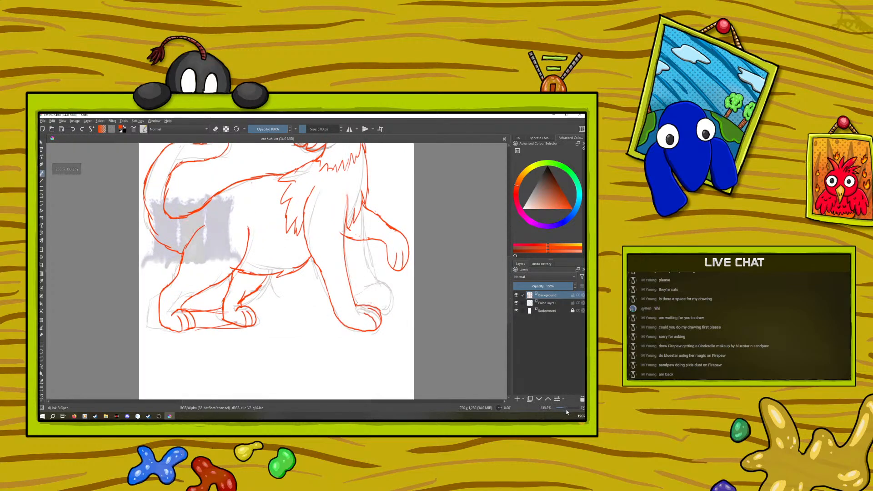
Try again to select the upper hind leg with the Freehand Selection in the reopened document, and clear the selection.
left_click(41, 365)
left_click(237, 275)
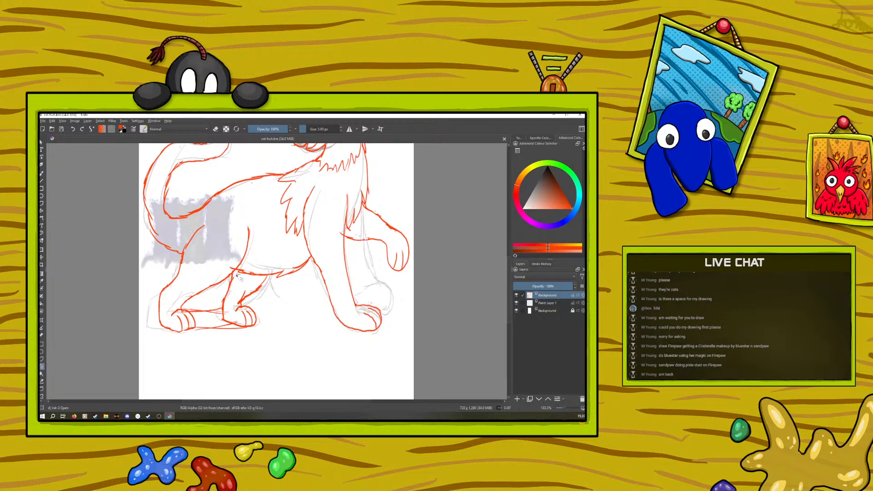
mouse_move(217, 311)
left_mouse_down()
mouse_move(235, 330)
mouse_move(262, 325)
mouse_move(253, 306)
mouse_move(270, 278)
mouse_move(235, 275)
left_mouse_up()
key("ctrl+shift+a")
left_click(143, 129)
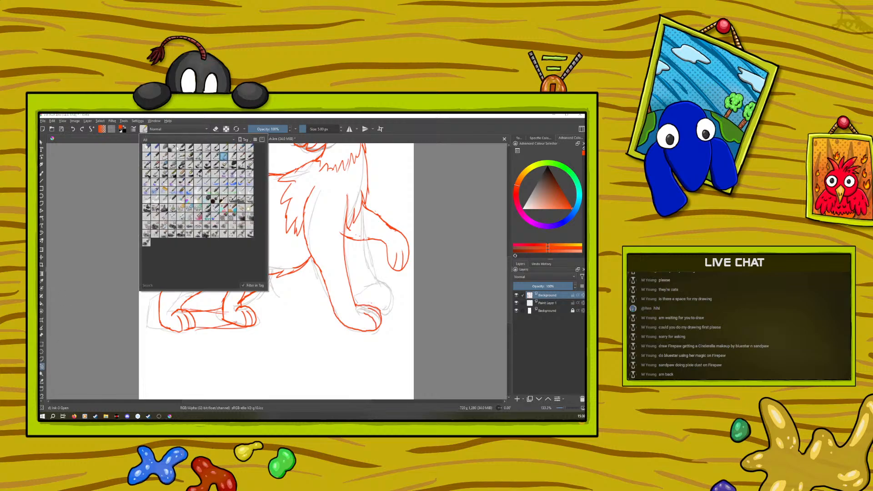
left_click(208, 131)
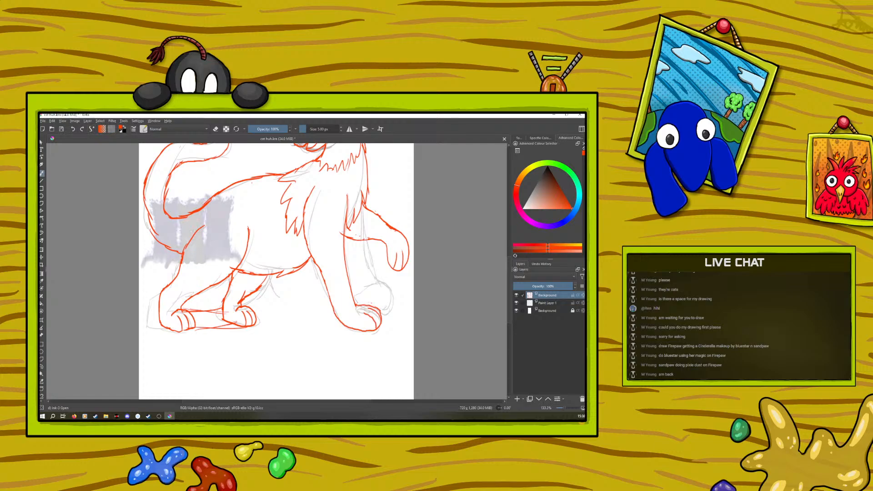
Try another freehand selection beside the forward hind leg, examine it close up, and deselect.
left_click(42, 366)
mouse_move(260, 281)
left_mouse_down()
mouse_move(236, 276)
mouse_move(221, 296)
mouse_move(245, 336)
mouse_move(267, 318)
mouse_move(257, 300)
mouse_move(274, 287)
mouse_move(264, 275)
mouse_move(254, 282)
left_mouse_up()
scroll(254, 283, "up", 4)
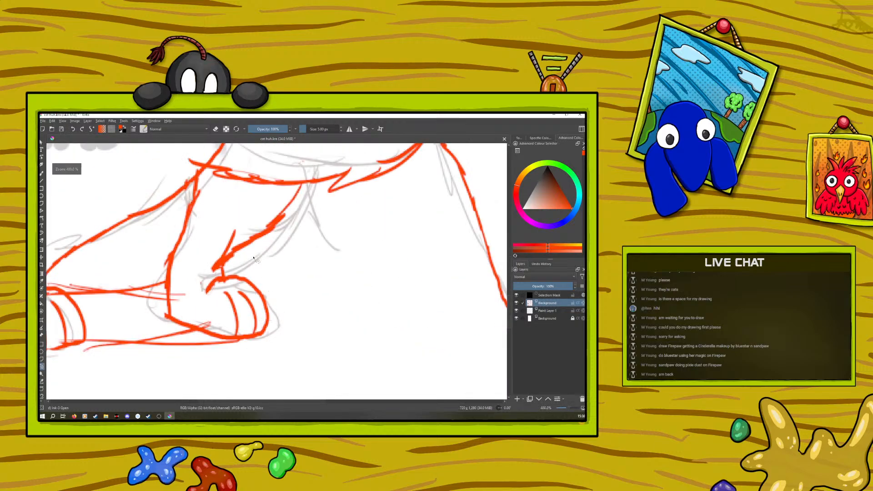
mouse_move(312, 199)
left_mouse_down()
mouse_move(197, 186)
mouse_move(164, 253)
mouse_move(156, 345)
mouse_move(259, 358)
mouse_move(293, 299)
mouse_move(261, 246)
mouse_move(311, 200)
left_mouse_up()
key("ctrl+shift+a")
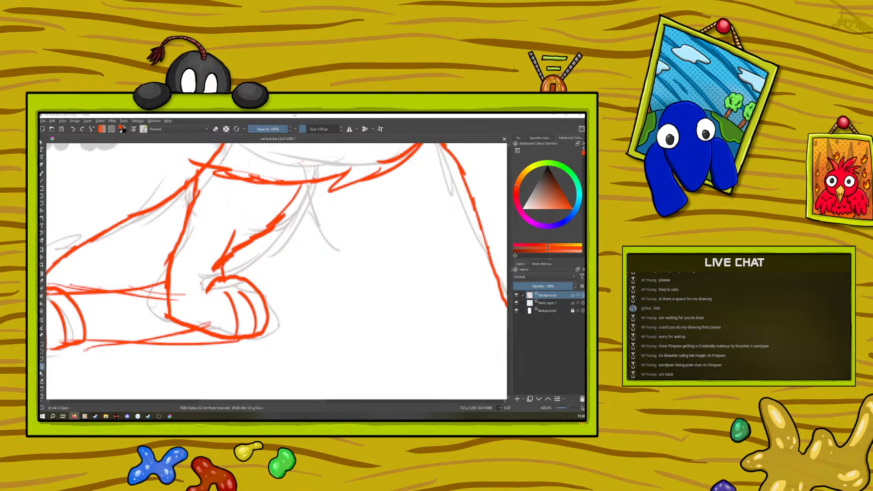
Switch to the Firefox browser and replace the Bing search query with one about Krita not being able to select.
key("alt+Tab")
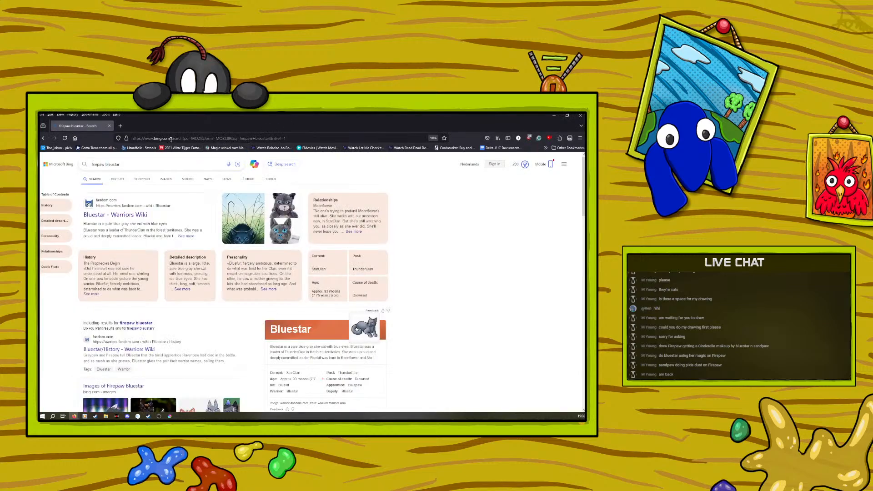
left_click_drag(142, 167, 42, 170)
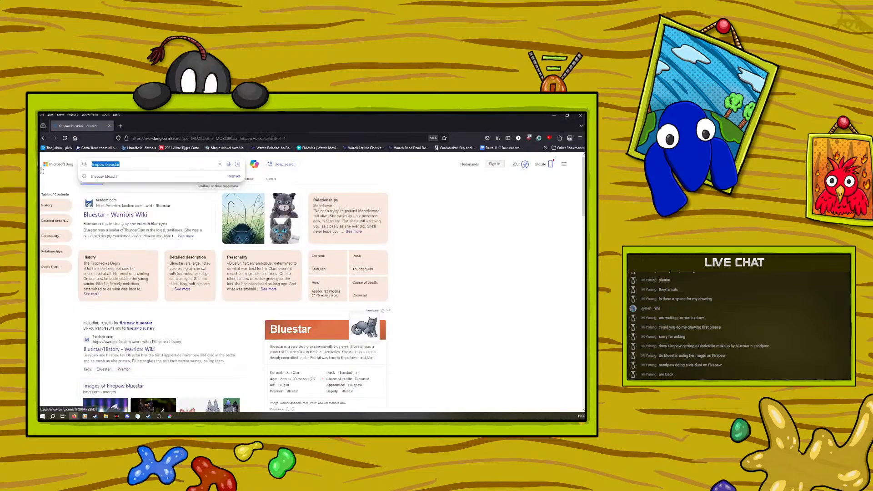
type("kirta not able to seleca")
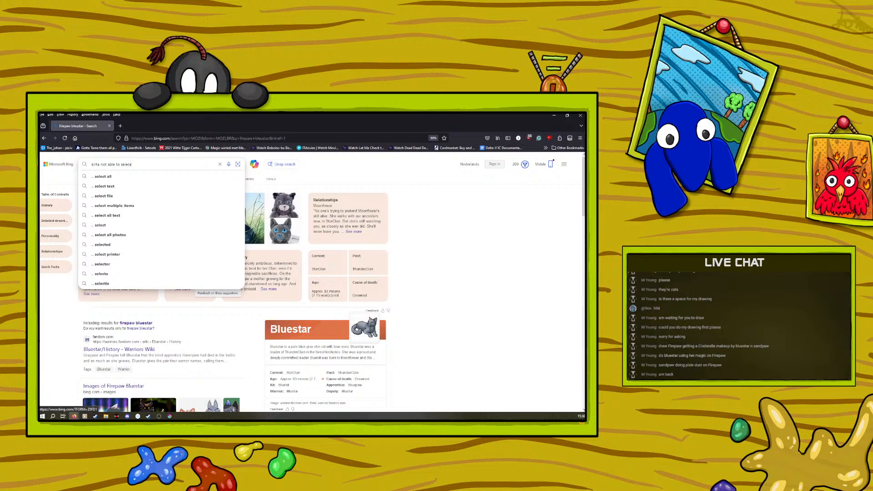
type("t")
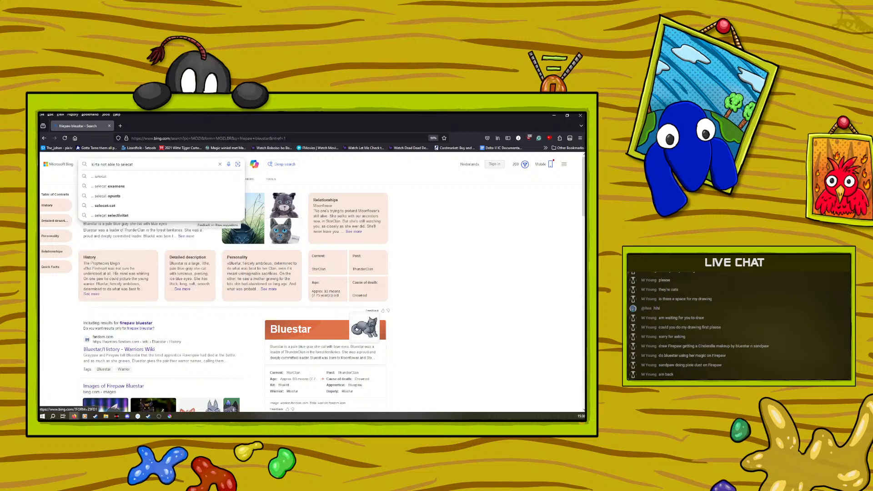
Search the web for "kirta not able to use select tool".
key("BackSpace")
key("BackSpace")
key("BackSpace")
key("BackSpace")
key("BackSpace")
key("BackSpace")
key("BackSpace")
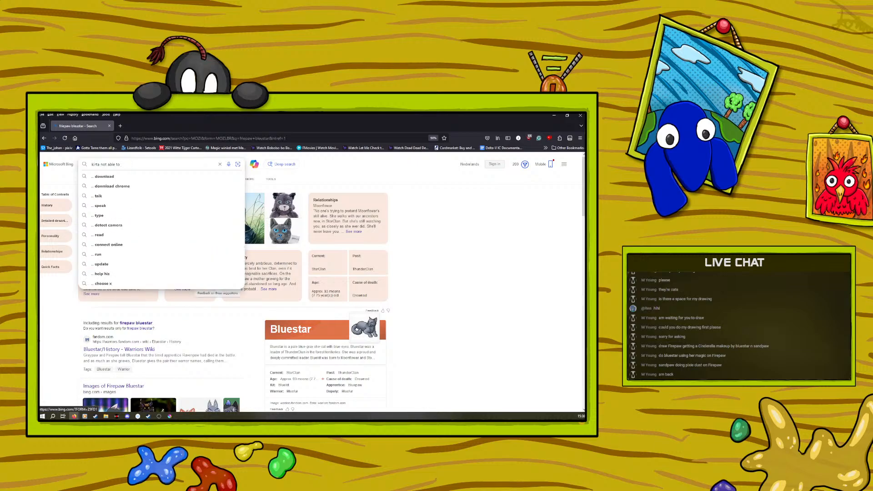
type("use sel")
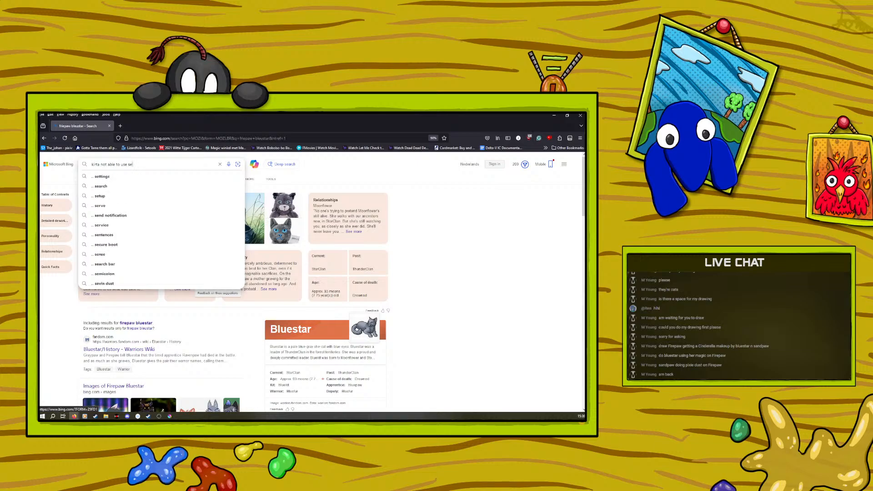
type("ect tool")
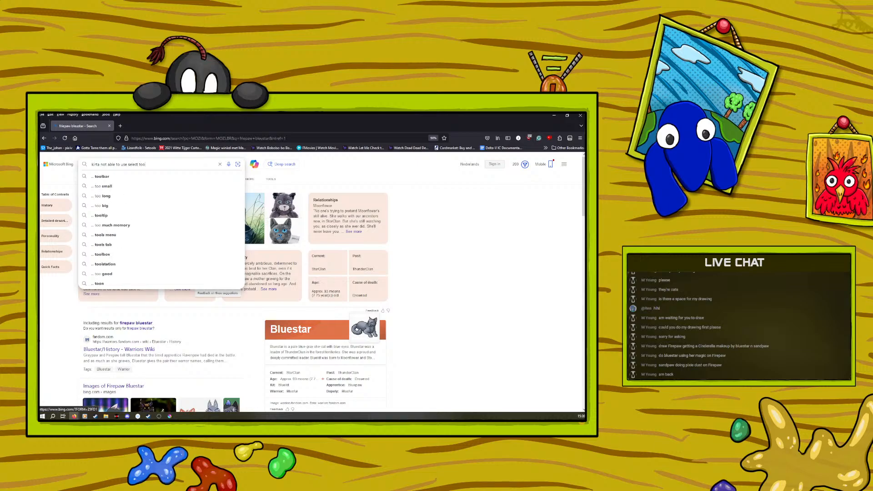
key("Return")
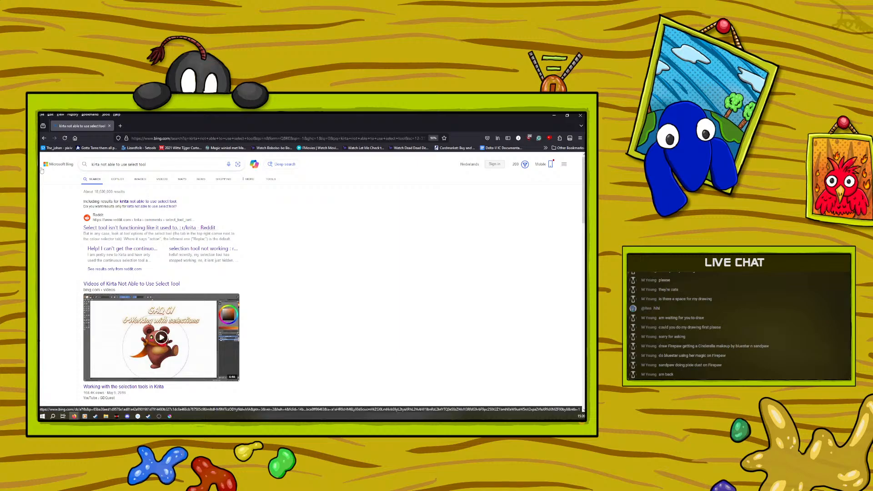
Read the Reddit thread "Select tool isn't functioning like it used to." and its replies, then close the browser to return to Krita.
left_click(149, 228)
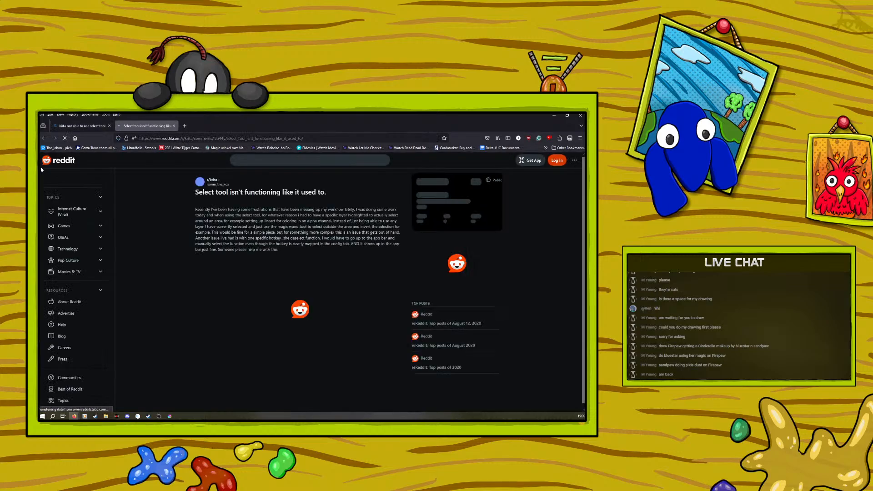
scroll(41, 169, "down", 3)
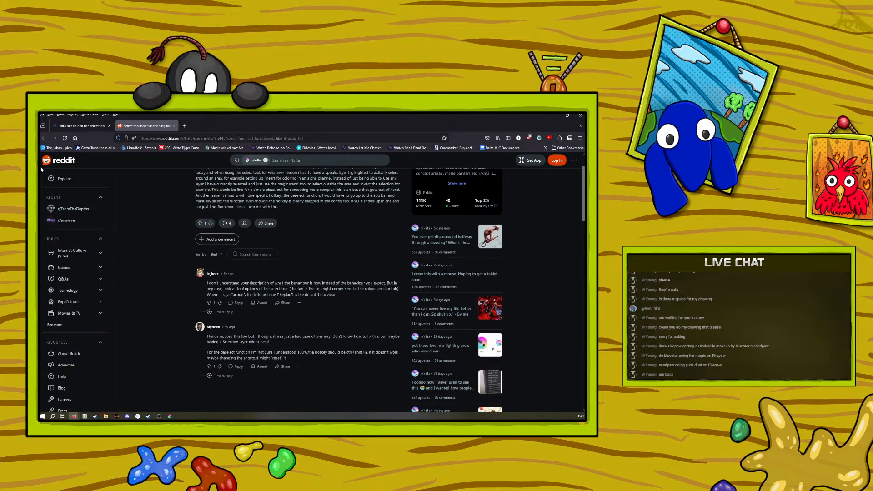
scroll(40, 167, "up", 3)
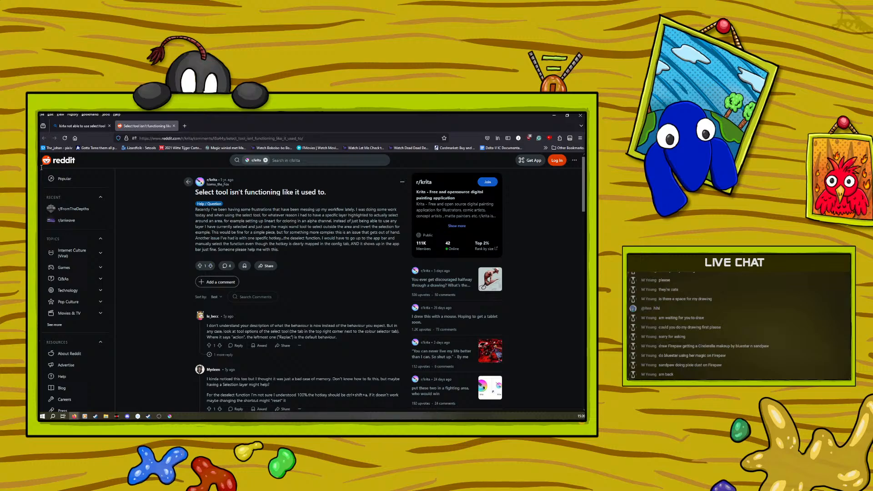
scroll(41, 168, "down", 4)
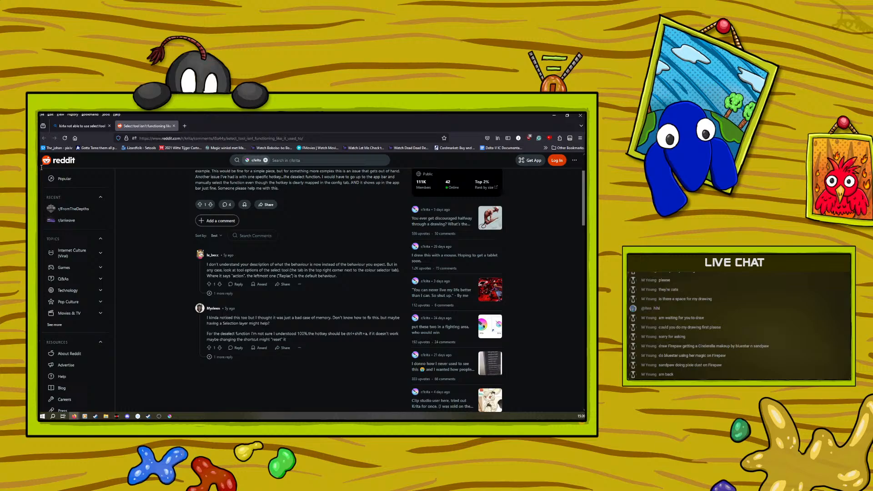
left_click(222, 357)
scroll(223, 357, "down", 1)
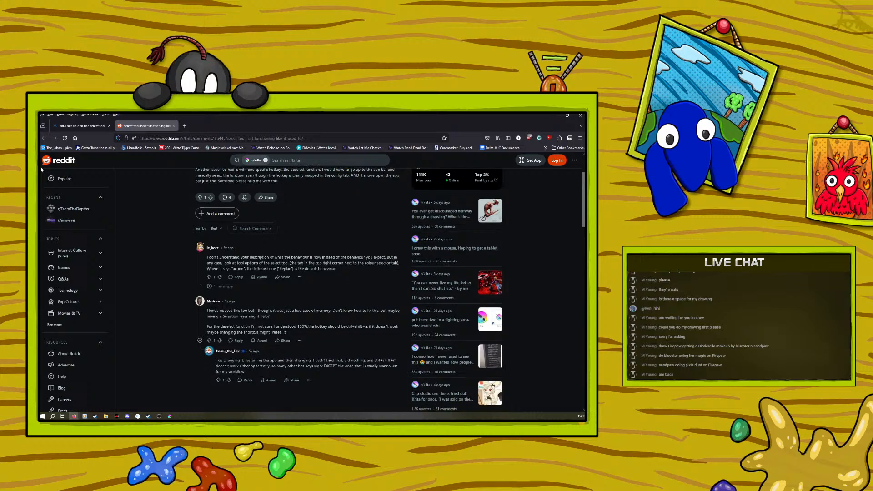
scroll(40, 167, "down", 1)
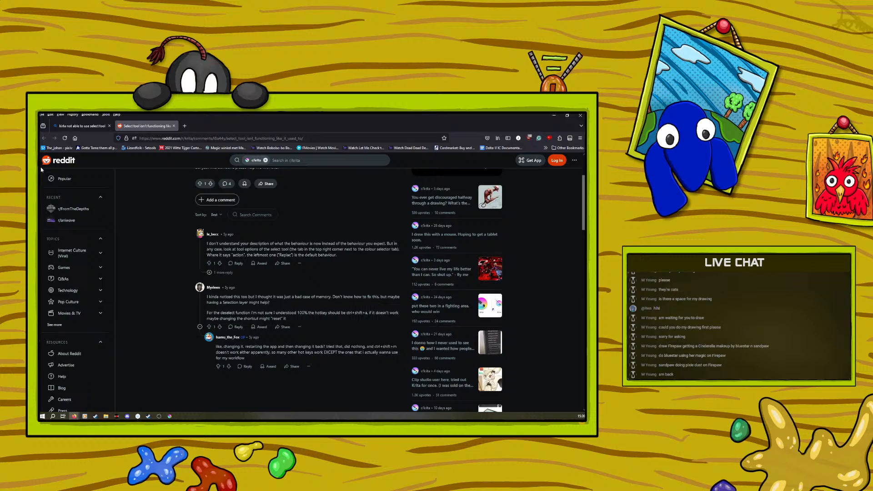
left_click(174, 126)
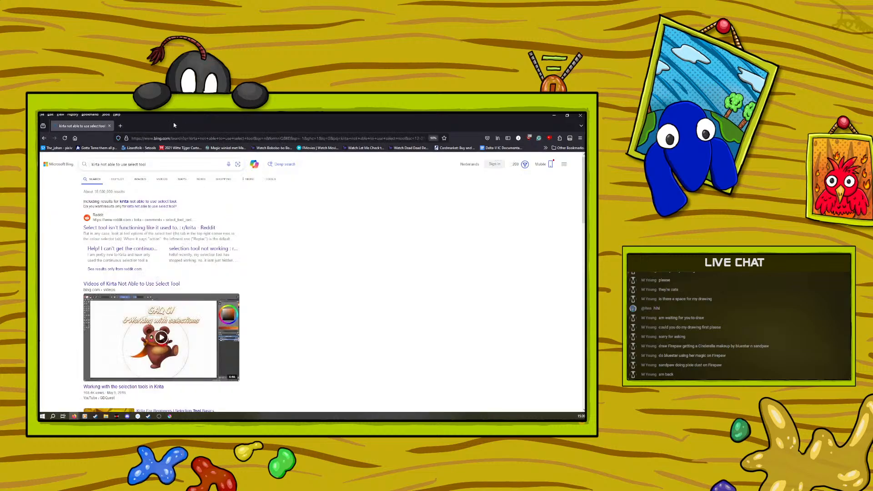
left_click(109, 126)
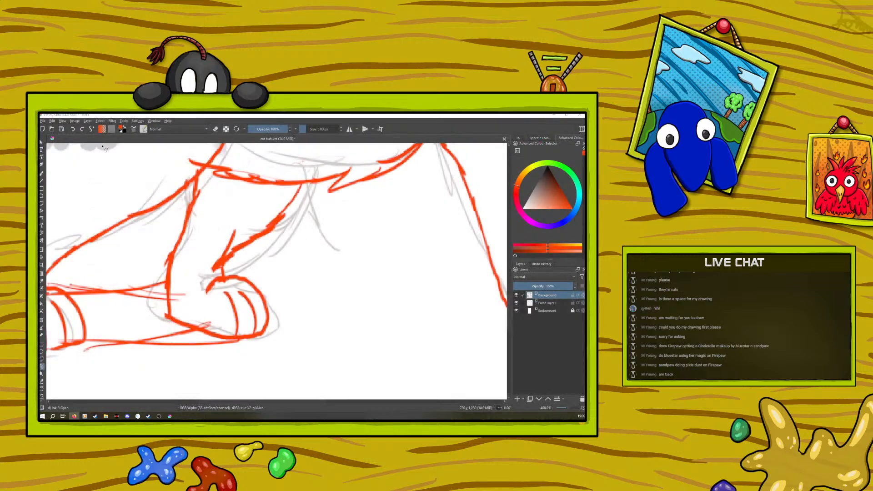
Try to select the cat's far hind leg in the sketch with the rectangular selection tool.
scroll(563, 407, "down", 2)
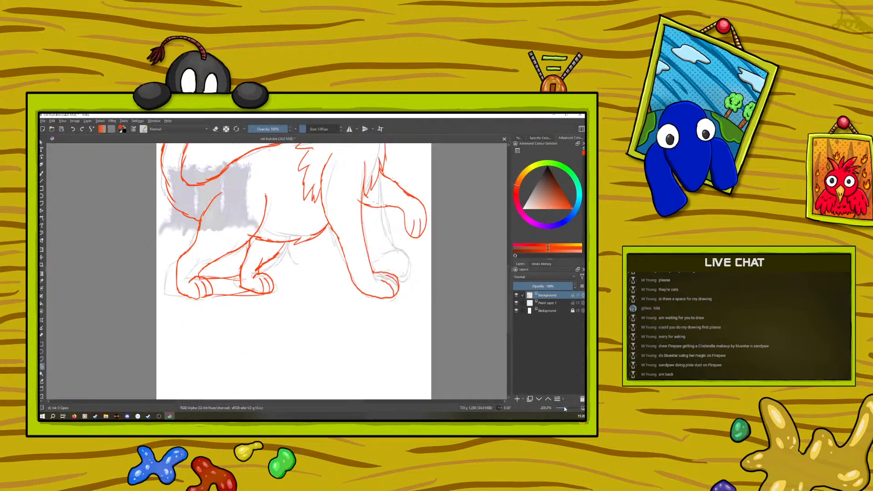
scroll(564, 407, "up", 1)
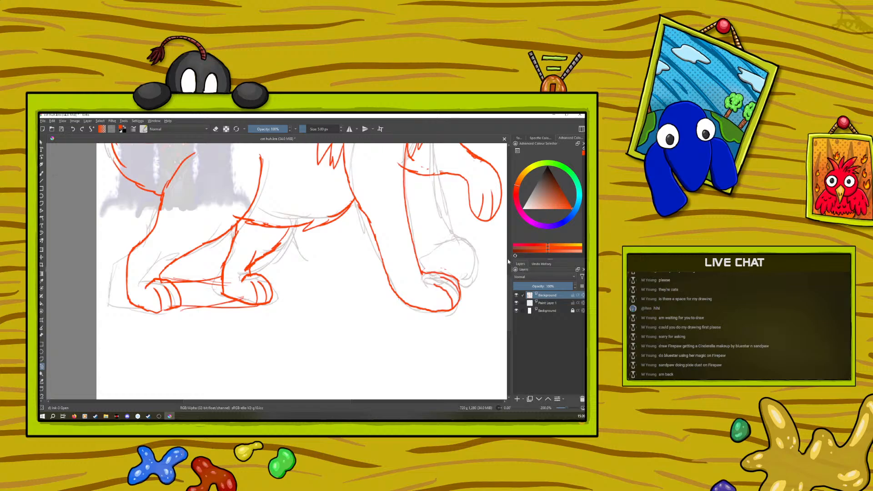
scroll(508, 284, "up", 1)
scroll(509, 284, "up", 1)
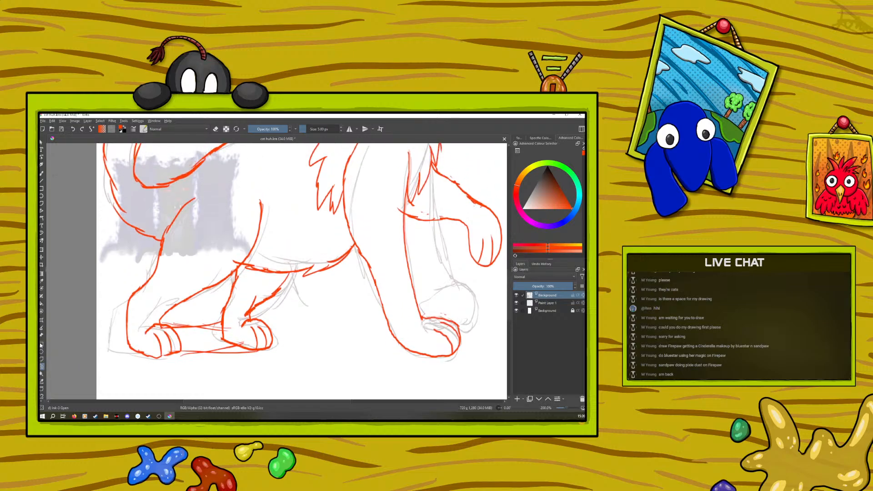
left_click(42, 373)
key("ctrl+r")
left_click_drag(229, 286, 244, 312)
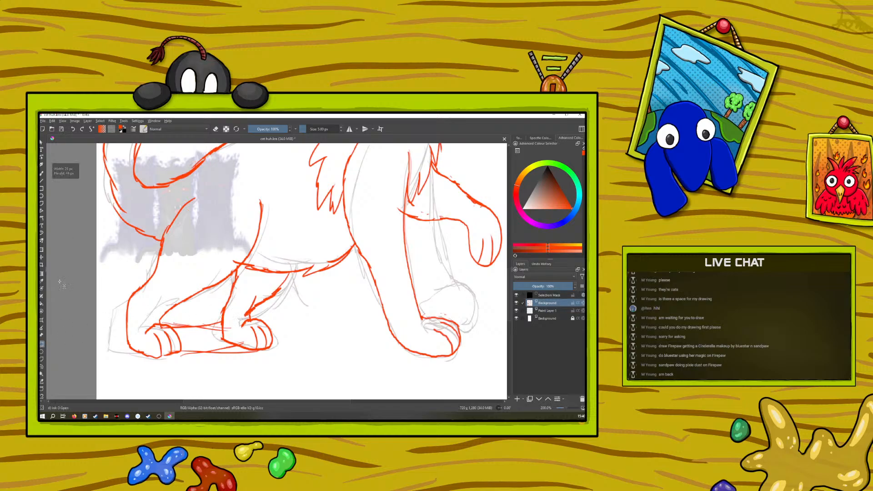
Add a new paint layer above the red sketch layer and group the two layers together.
left_click(42, 174)
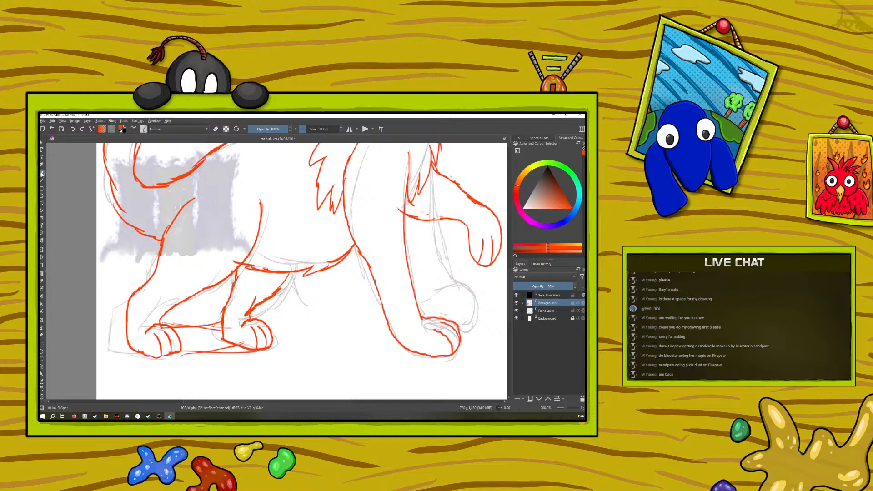
left_click(516, 398)
right_click(533, 308)
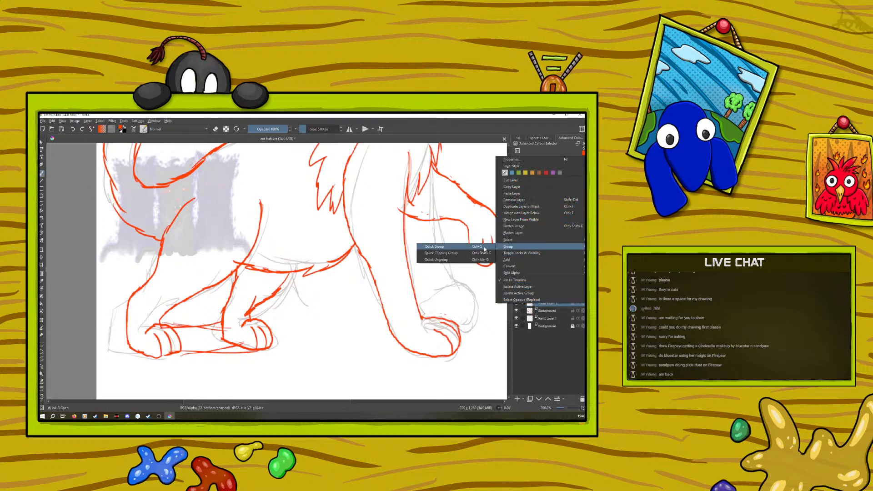
left_click(481, 246)
left_click(540, 319)
left_click(548, 400)
left_click(548, 302)
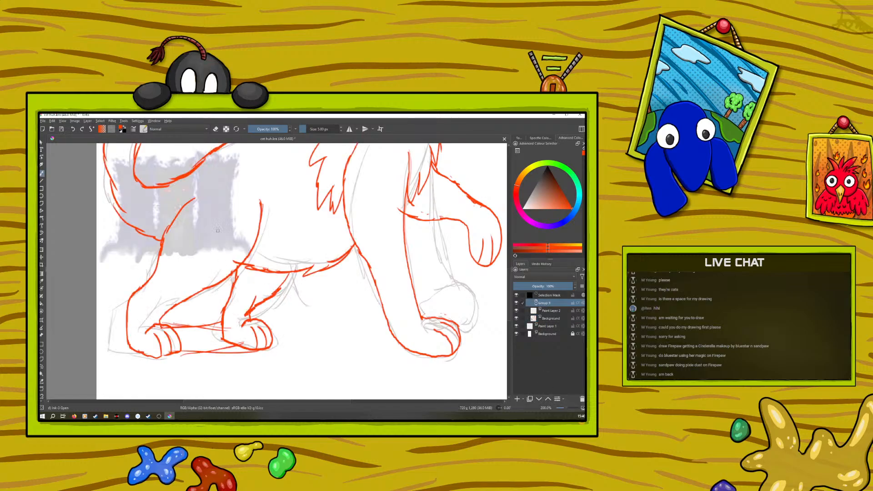
Try selecting the whole group, sampling an area of the far hind leg, and restoring the previous selection with Reselect.
left_click(99, 121)
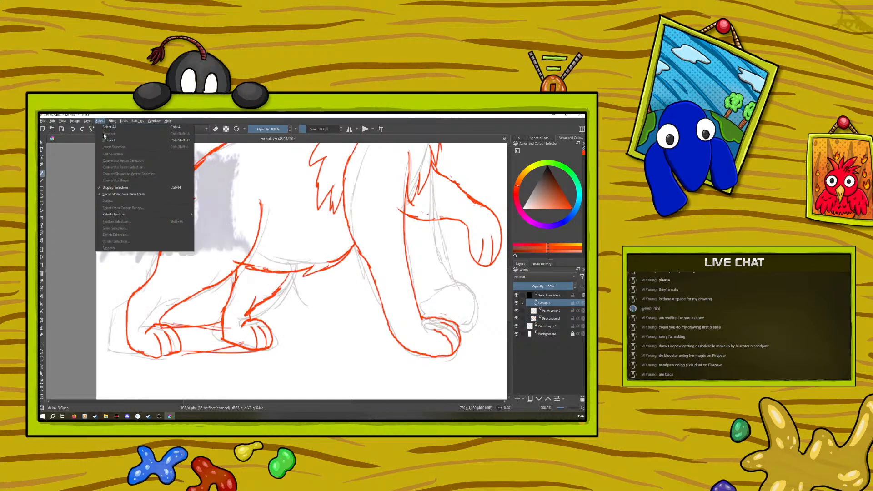
left_click(103, 129)
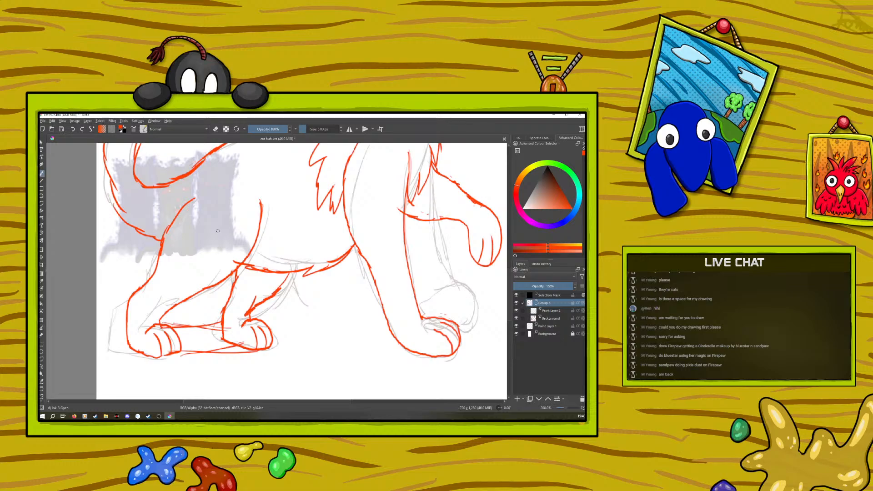
left_click(42, 366)
mouse_move(232, 278)
left_mouse_down()
mouse_move(215, 330)
mouse_move(269, 358)
mouse_move(276, 325)
mouse_move(265, 313)
mouse_move(289, 294)
mouse_move(292, 274)
mouse_move(234, 278)
left_mouse_up()
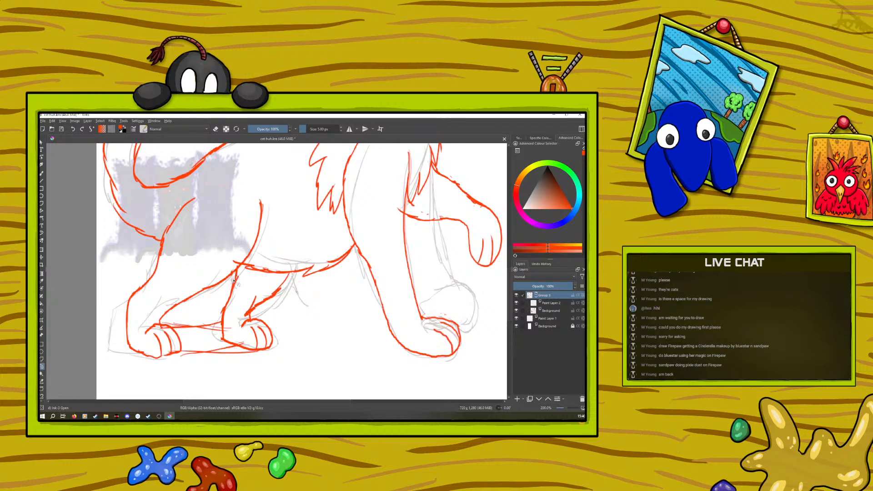
left_click(100, 121)
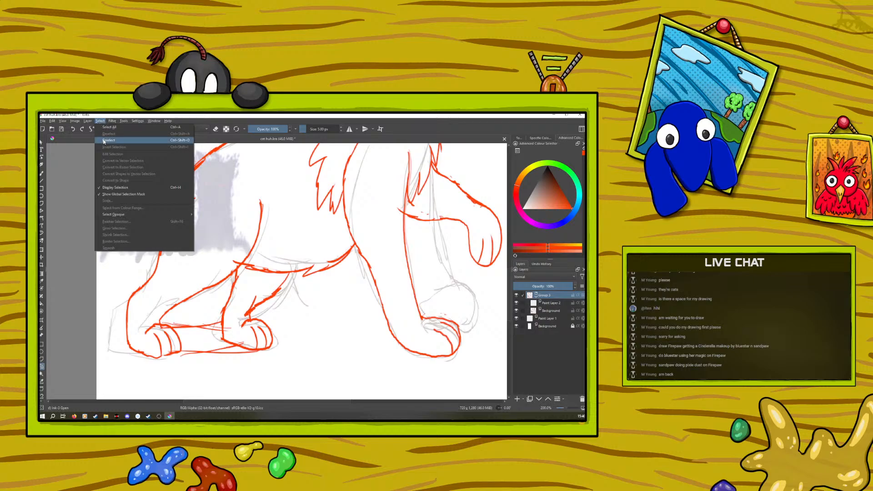
left_click(104, 141)
mouse_move(237, 273)
left_mouse_down()
mouse_move(222, 300)
mouse_move(217, 347)
mouse_move(275, 354)
mouse_move(260, 315)
mouse_move(285, 293)
mouse_move(259, 275)
mouse_move(236, 277)
left_mouse_up()
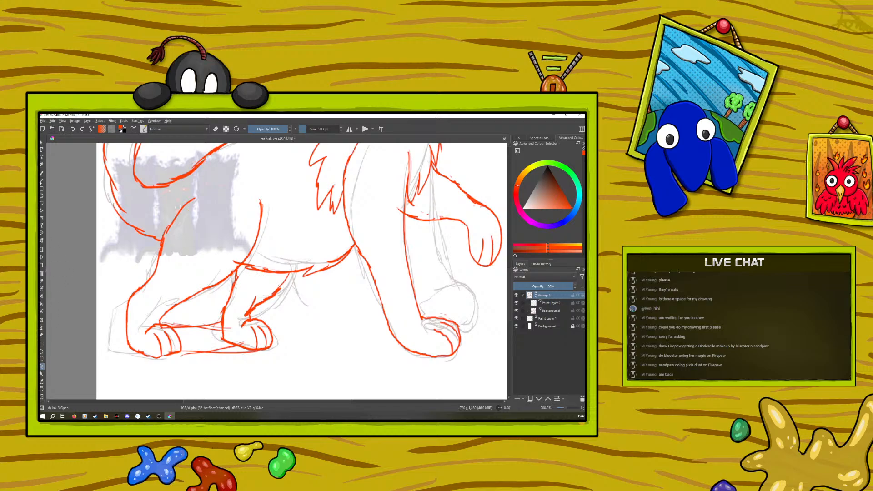
Move the grouped cat drawing slightly to the right on the canvas.
left_click(41, 258)
mouse_move(180, 313)
left_mouse_down()
mouse_move(200, 324)
mouse_move(171, 327)
left_mouse_up()
left_click(41, 250)
Lower the opacity of the grouped Background sketch layer to about half and make the empty paint layer above it active for brushing.
left_click(42, 173)
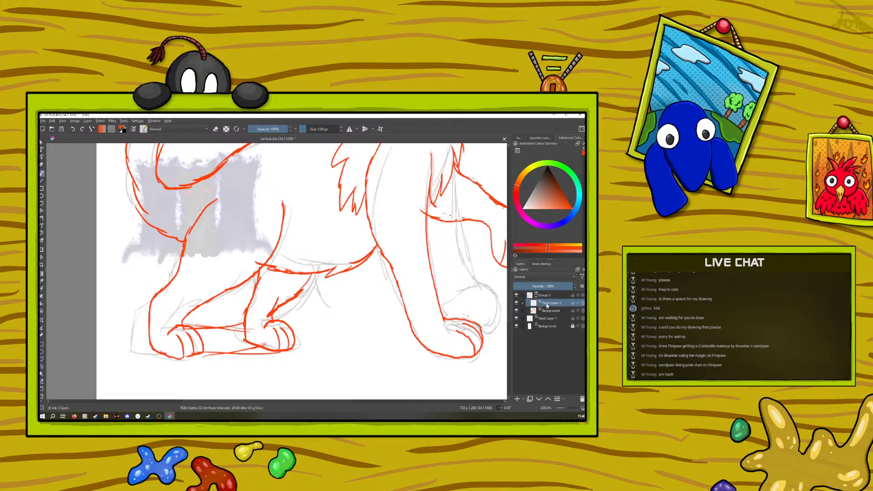
left_click(553, 312)
left_click(550, 285)
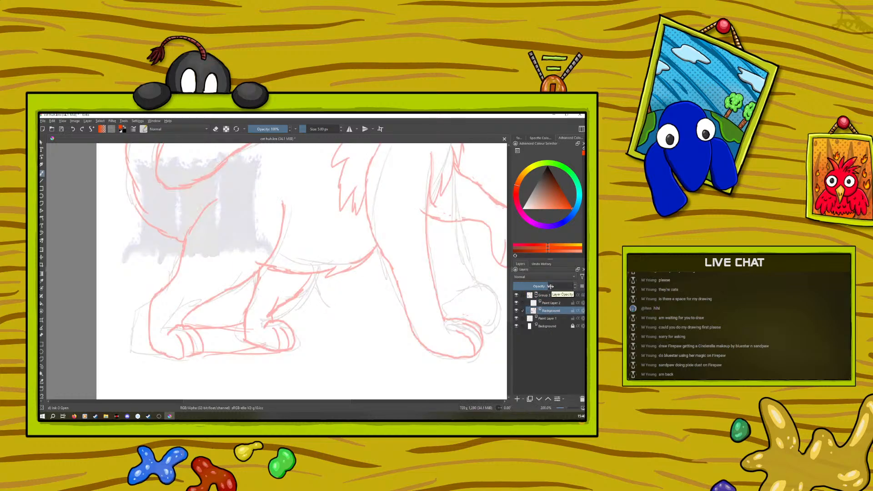
left_click(551, 303)
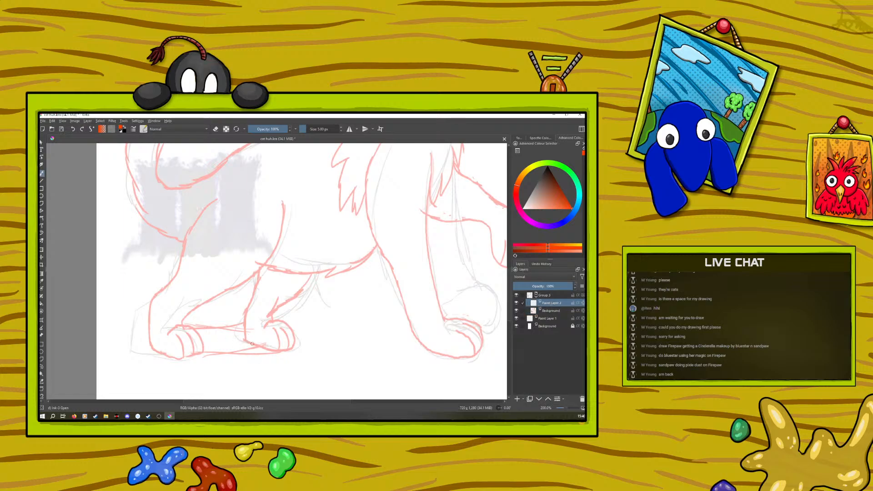
Redraw the far hind leg and paw in red, including the two guide lines running from the near hind paw.
left_click_drag(257, 346, 275, 349)
left_click(73, 129)
mouse_move(183, 359)
left_mouse_down()
mouse_move(253, 347)
mouse_move(259, 329)
mouse_move(181, 326)
left_mouse_up()
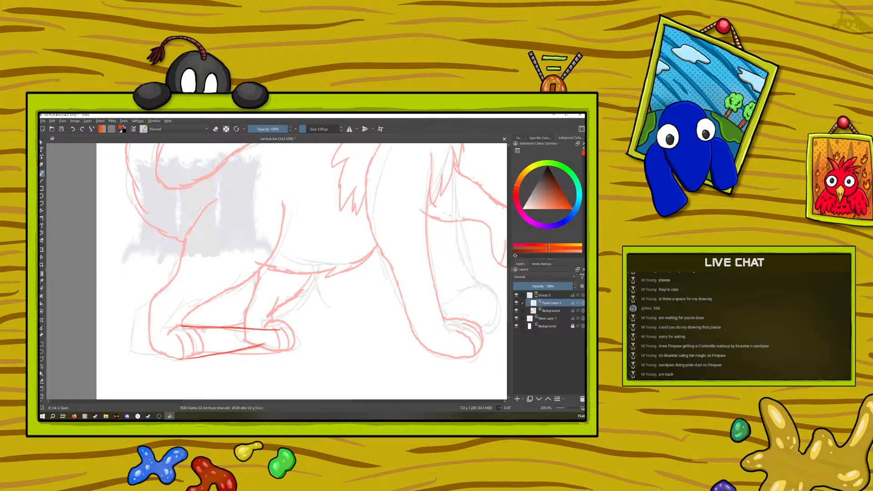
mouse_move(256, 344)
left_mouse_down()
mouse_move(292, 340)
mouse_move(248, 343)
mouse_move(245, 328)
mouse_move(286, 345)
mouse_move(287, 328)
mouse_move(275, 319)
mouse_move(262, 331)
mouse_move(244, 322)
mouse_move(256, 273)
left_mouse_up()
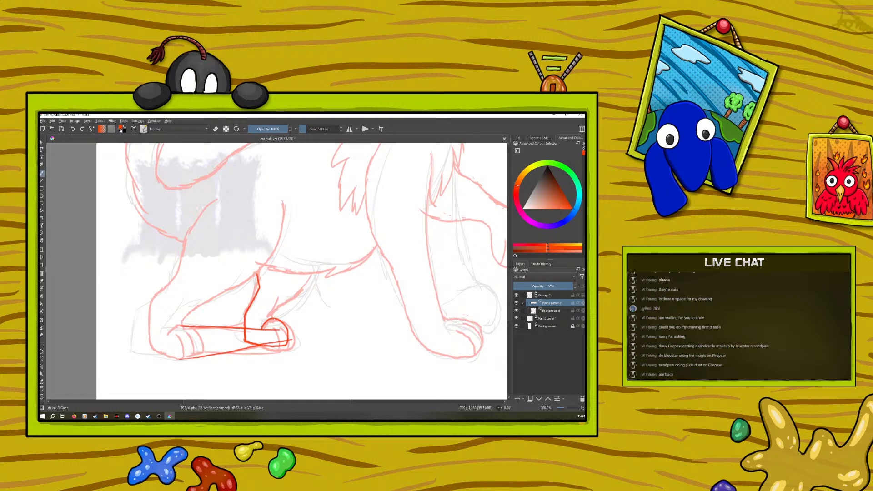
left_click_drag(270, 315, 304, 276)
left_click_drag(271, 323, 290, 338)
Add another paint layer in the group, lower the opacity of the red leg construction layer to about half, and activate the new layer.
left_click(516, 399)
left_click(547, 309)
left_click(548, 286)
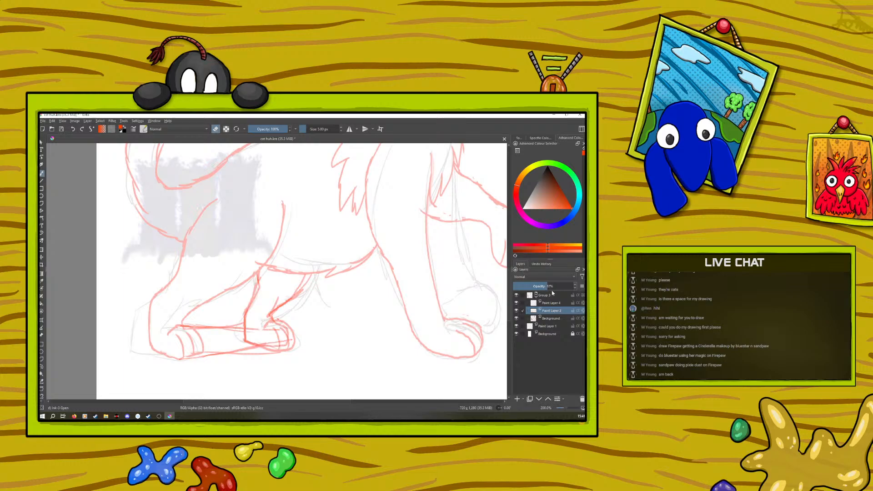
left_click(548, 303)
Draw the refined far hind leg and its toed paw in blue over the faded red guide lines.
right_click(279, 311)
left_click(269, 313)
left_click_drag(277, 322, 272, 321)
left_click(279, 146)
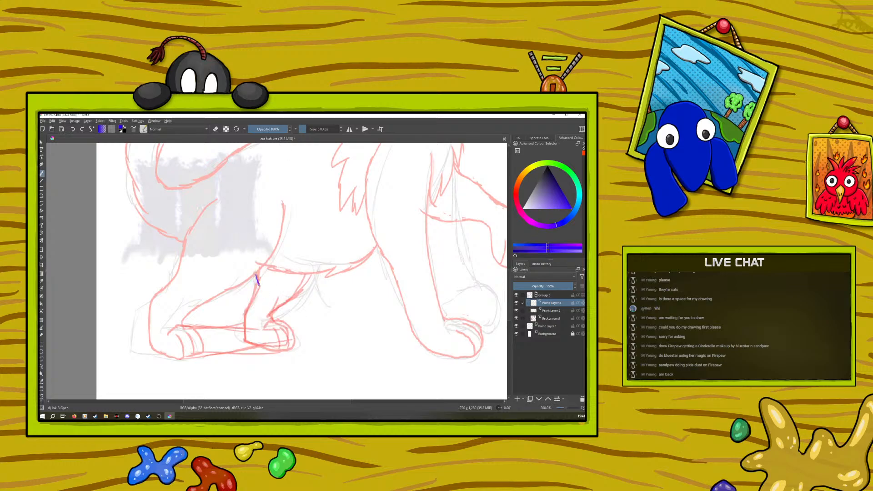
left_click_drag(258, 285, 245, 334)
mouse_move(275, 343)
left_mouse_down()
mouse_move(284, 328)
mouse_move(262, 324)
left_mouse_up()
left_click(73, 129)
mouse_move(244, 340)
left_mouse_down()
mouse_move(274, 345)
mouse_move(280, 325)
mouse_move(269, 343)
mouse_move(277, 343)
left_mouse_up()
left_click_drag(244, 340, 257, 279)
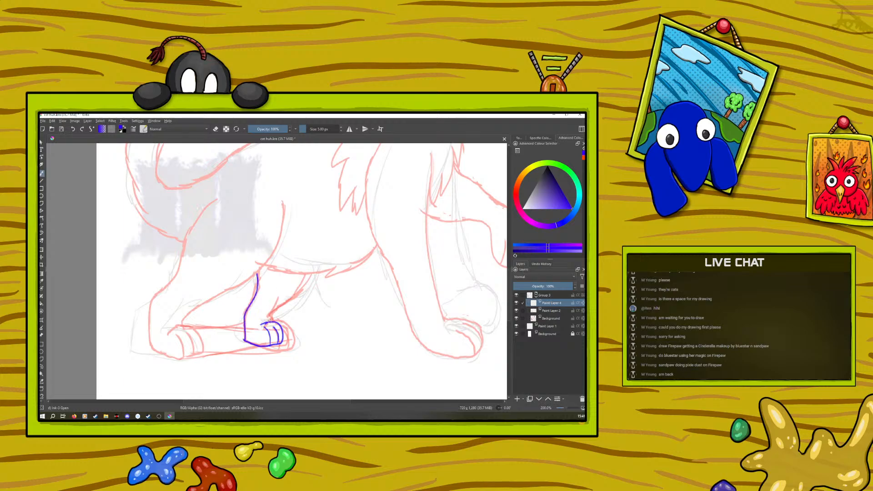
left_click_drag(268, 317, 308, 277)
scroll(565, 408, "down", 5)
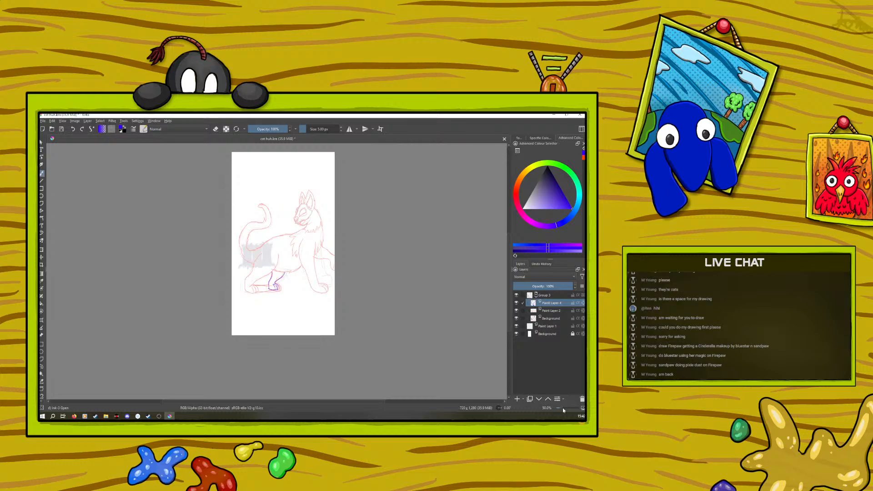
scroll(562, 410, "up", 5)
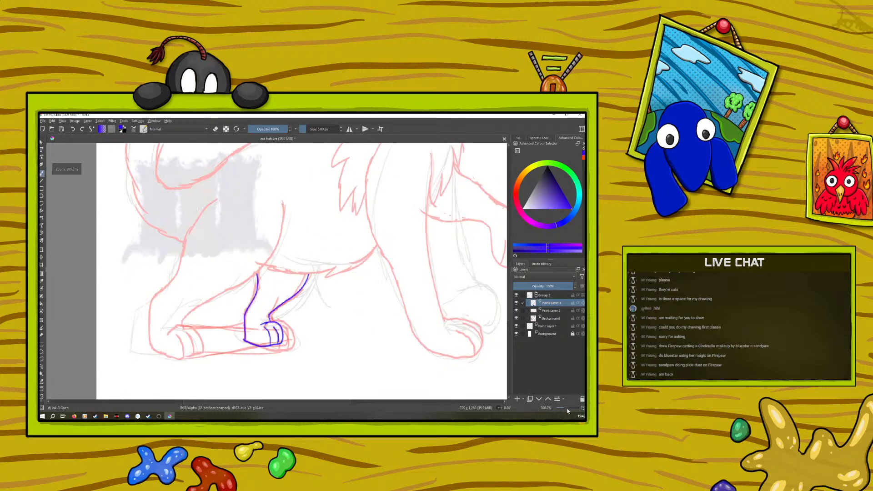
scroll(569, 411, "up", 1)
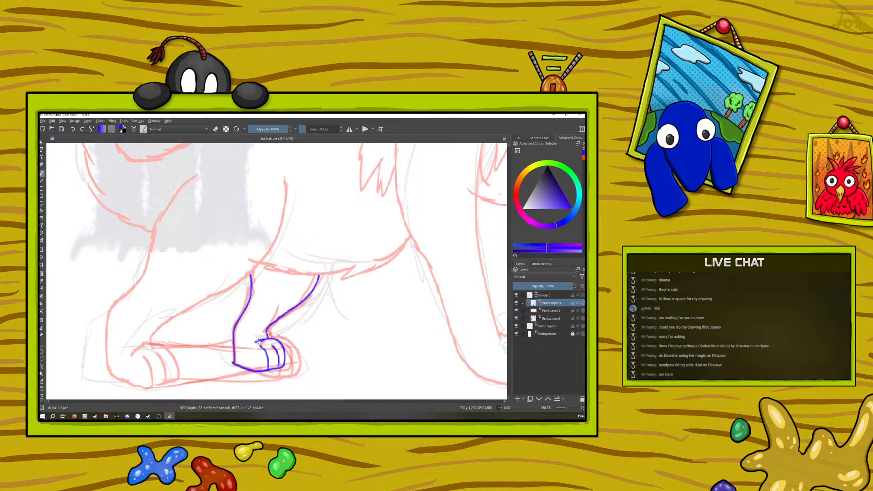
Touch up the blue line at the far hind leg's ankle just above the paw.
left_click_drag(266, 337, 264, 329)
left_click(216, 129)
left_click_drag(226, 401, 277, 402)
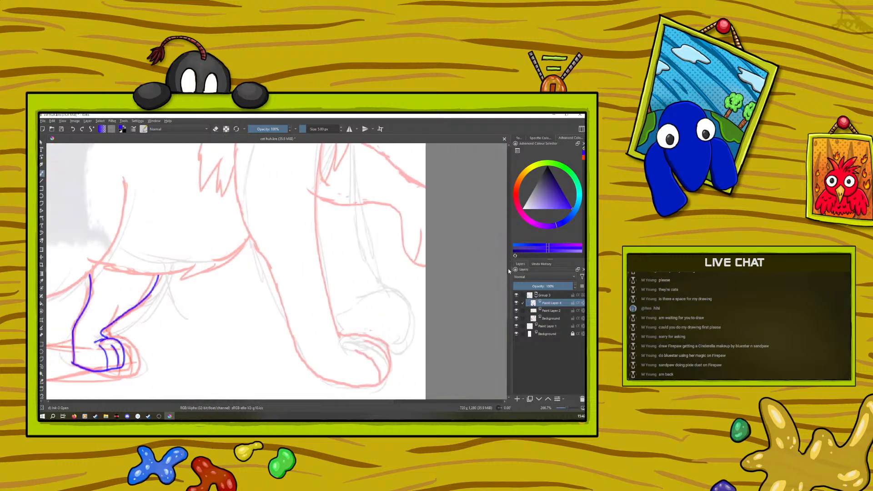
left_click_drag(509, 270, 508, 265)
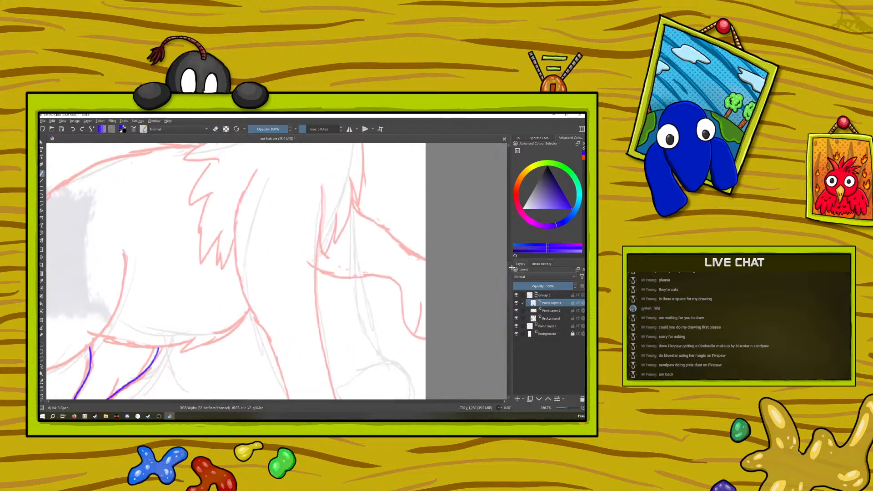
left_click_drag(254, 173, 235, 240)
left_click_drag(566, 408, 567, 407)
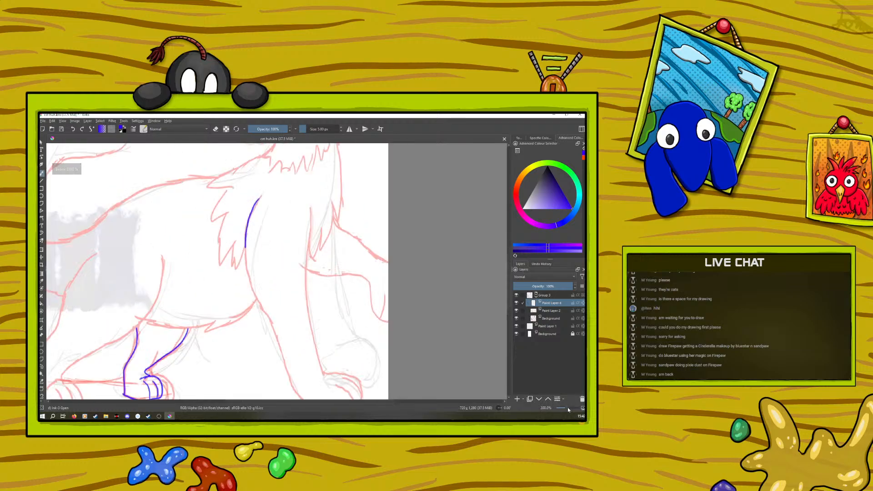
left_click(77, 129)
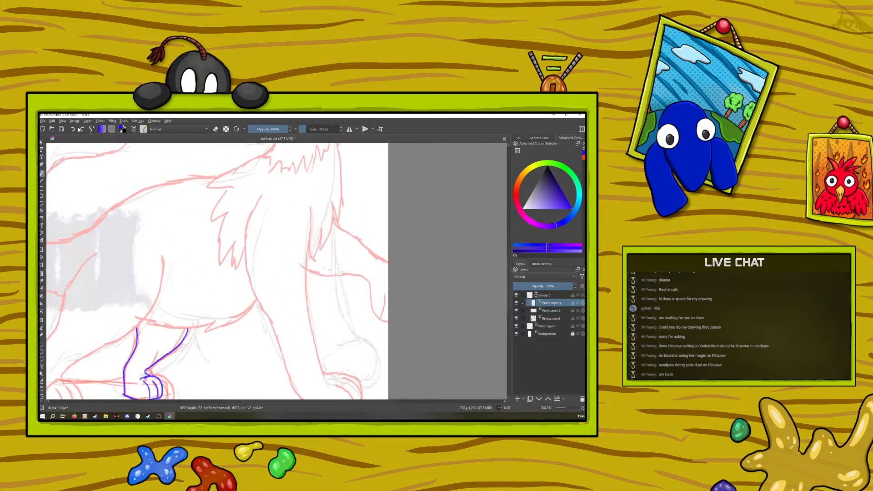
Draw both long outlines of the straight front leg in blue, from the shoulder and chest down to the paw.
mouse_move(251, 212)
left_mouse_down()
mouse_move(240, 261)
mouse_move(260, 304)
left_mouse_up()
mouse_move(305, 209)
left_mouse_down()
mouse_move(309, 312)
mouse_move(260, 305)
mouse_move(291, 389)
left_mouse_up()
mouse_move(307, 311)
left_mouse_down()
mouse_move(321, 358)
mouse_move(337, 370)
left_mouse_up()
Draw the straight front leg's paw with toes in blue, replacing the first paw outline with a smaller one.
left_click_drag(509, 300, 514, 310)
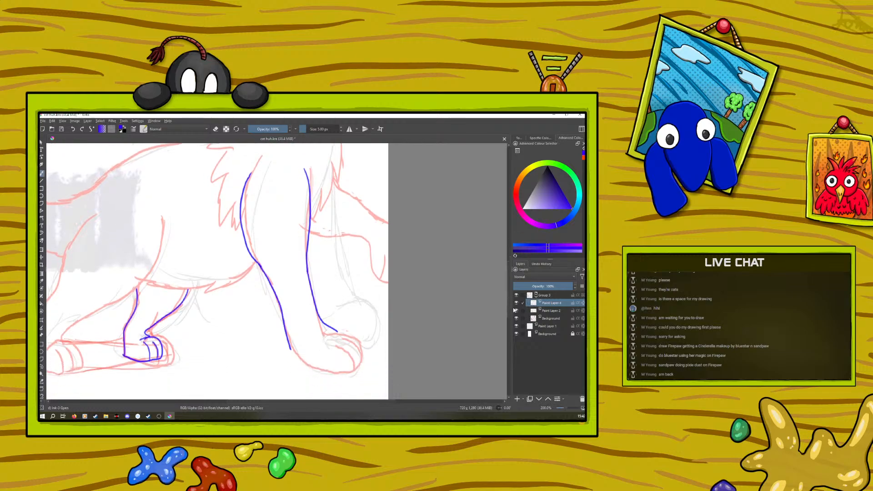
mouse_move(290, 349)
left_mouse_down()
mouse_move(305, 365)
mouse_move(343, 360)
mouse_move(353, 348)
mouse_move(332, 327)
left_mouse_up()
left_click_drag(509, 303, 510, 307)
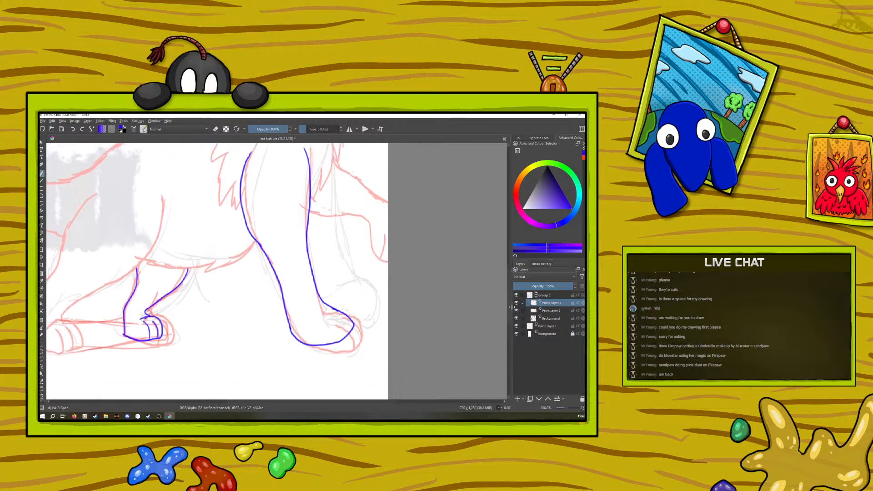
left_click(73, 130)
mouse_move(318, 316)
left_mouse_down()
mouse_move(328, 330)
mouse_move(344, 318)
mouse_move(346, 327)
mouse_move(300, 331)
mouse_move(285, 299)
left_mouse_up()
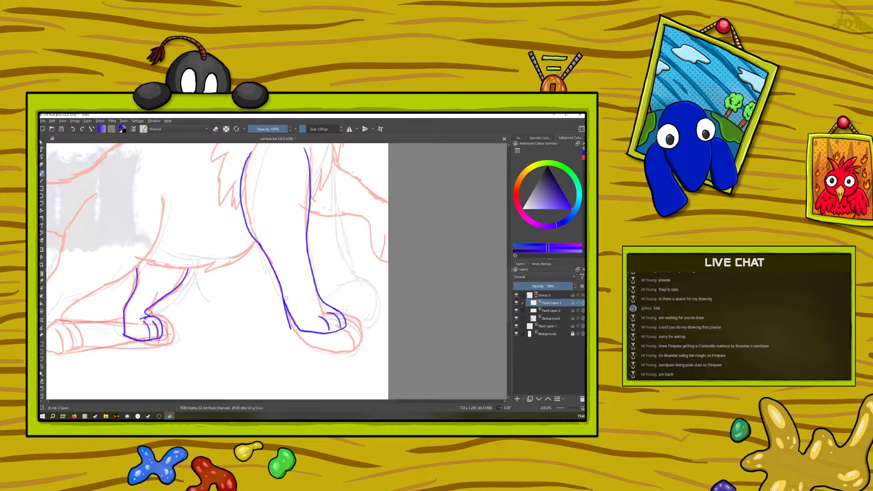
Redraw the straight front leg's ankle line and the top of its paw, erasing the overlapping strokes.
left_click_drag(316, 285, 319, 303)
left_click(215, 129)
left_click_drag(317, 291, 333, 307)
left_click(215, 128)
left_click_drag(306, 251, 320, 309)
left_click_drag(327, 309, 344, 323)
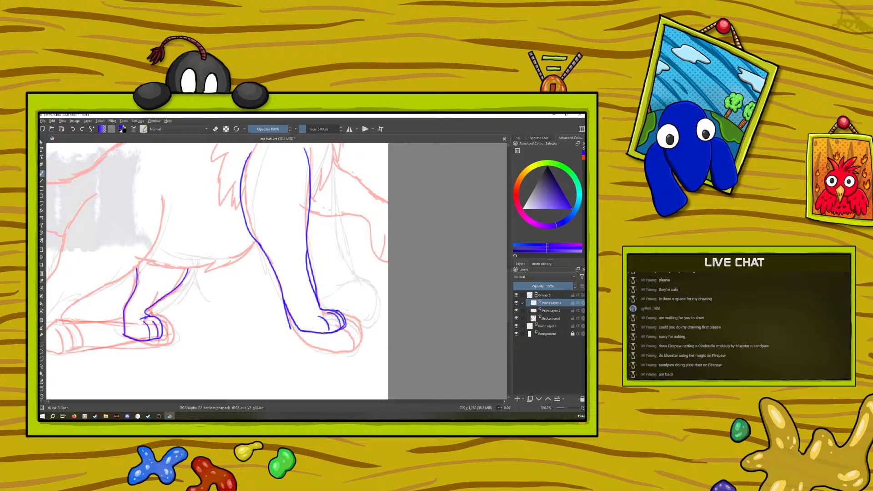
Clean up the doubled lines on the straight front leg's lower edge and toes.
left_click(216, 130)
left_click_drag(339, 311, 345, 327)
left_click(216, 129)
left_click(216, 130)
left_click_drag(308, 252, 319, 308)
left_click(216, 131)
key("alt+Tab")
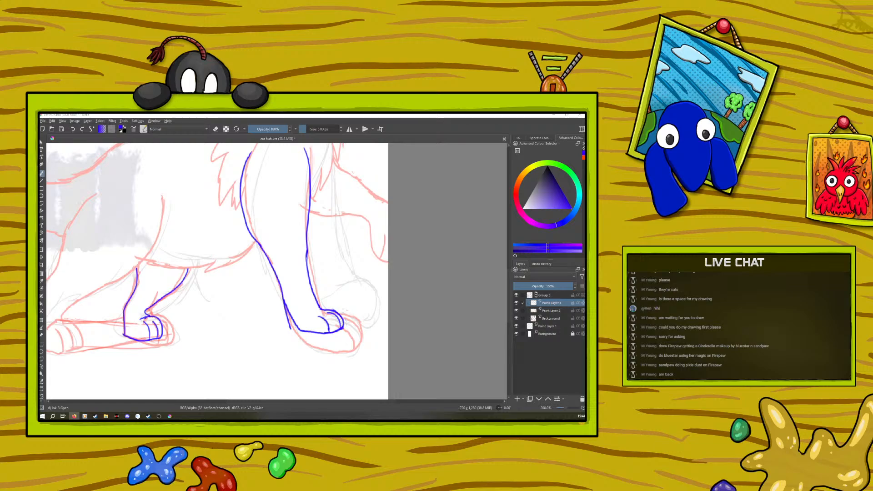
Draw the raised front leg and its paw in blue over the faded sketch.
left_click_drag(566, 409, 567, 408)
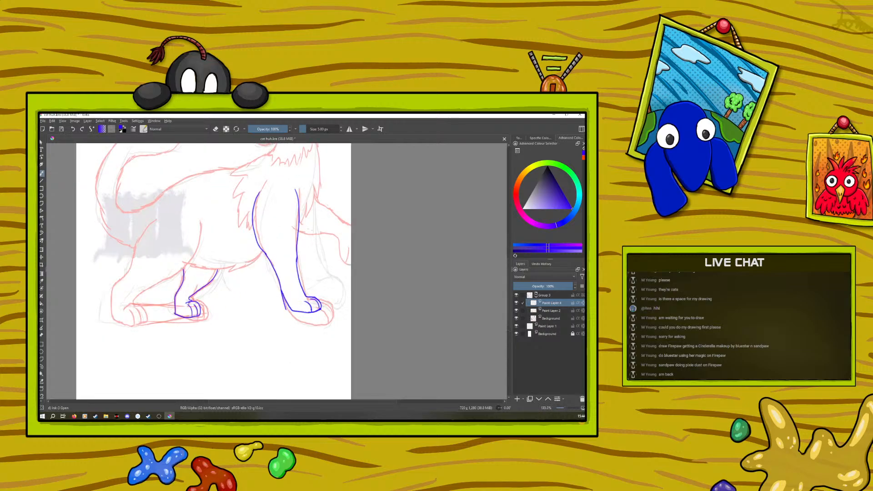
left_click_drag(509, 292, 511, 280)
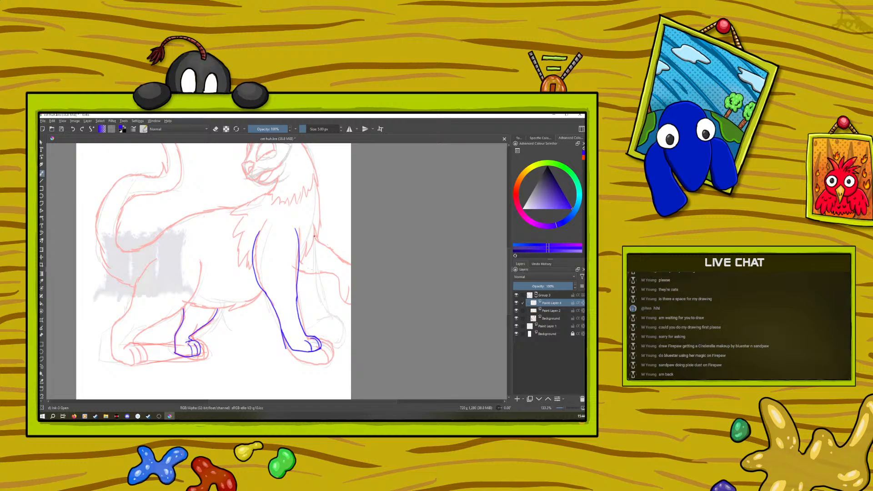
left_click_drag(322, 248, 335, 253)
Transform the whole Group 3 sketch slightly narrower so the raised paw fits on the canvas, and return to the freehand brush.
left_click(546, 296)
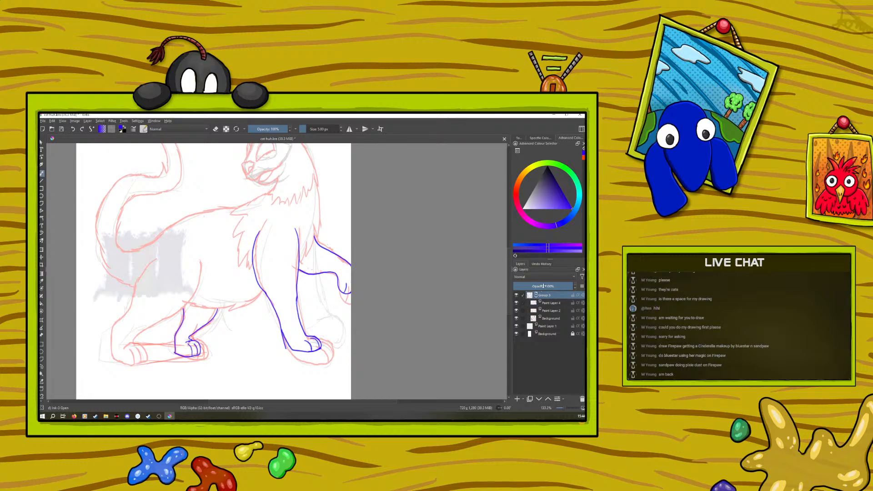
left_click(41, 249)
left_click_drag(360, 229, 355, 230)
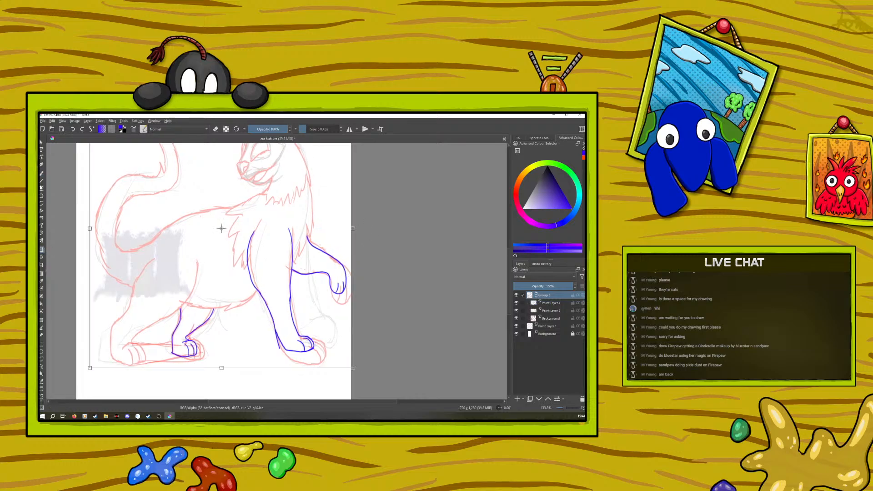
key("b")
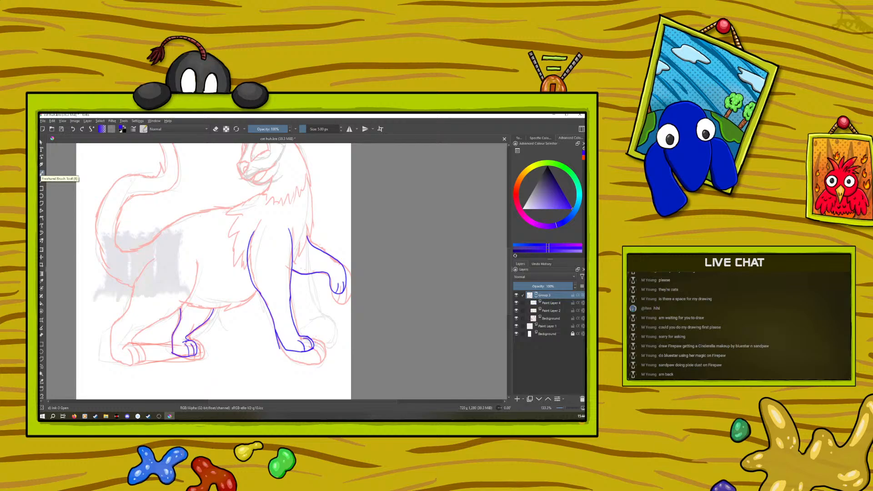
Erase and redraw the raised front paw's outline on the group's top paint layer, and save the drawing.
key("e")
left_click(551, 303)
mouse_move(344, 274)
left_mouse_down()
mouse_move(331, 291)
mouse_move(339, 299)
left_mouse_up()
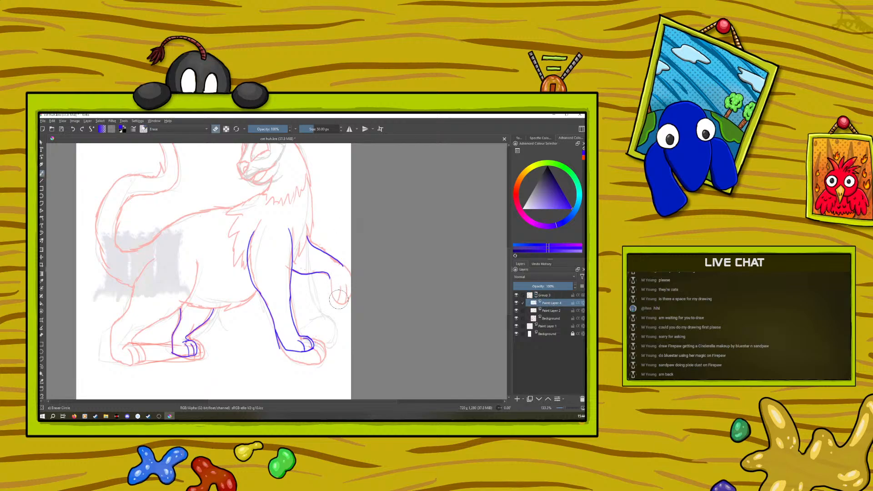
key("e")
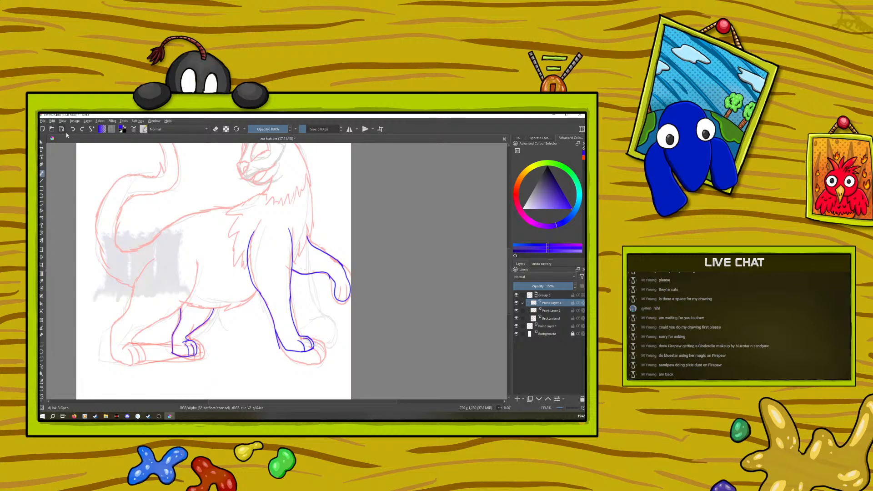
key("ctrl+s")
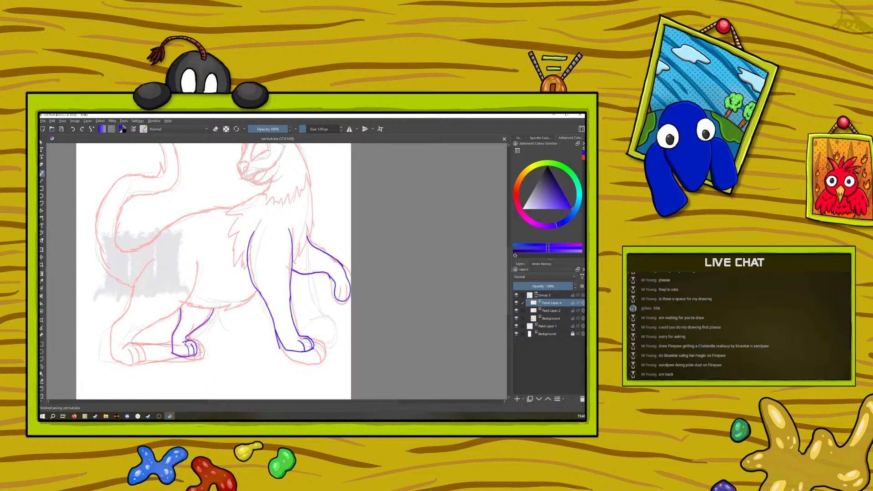
Add toe lines to the raised front paw and tidy its outline by erasing stray strokes.
left_click_drag(346, 299, 344, 287)
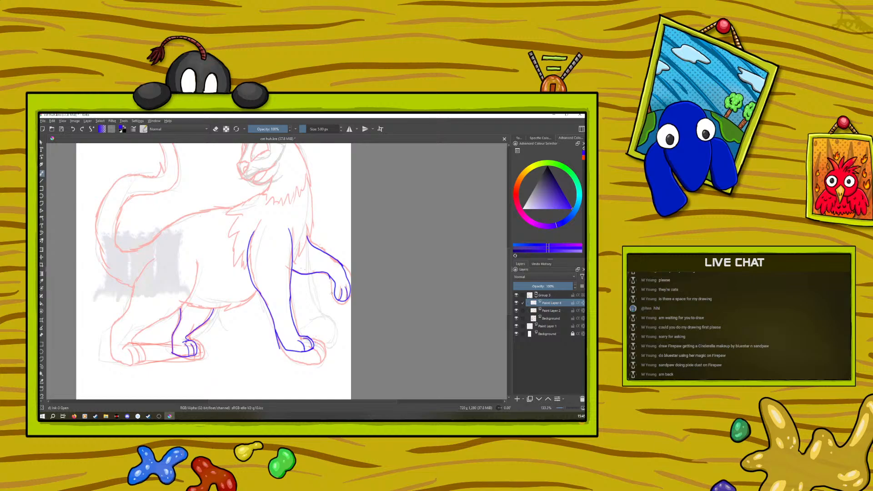
key("slash")
mouse_move(342, 260)
left_mouse_down()
mouse_move(327, 281)
mouse_move(347, 296)
left_mouse_up()
key("slash")
left_click_drag(341, 285, 342, 293)
Draw the cat's back line from neck to rump and its belly line with a fur tuft in blue.
scroll(509, 266, "up", 3)
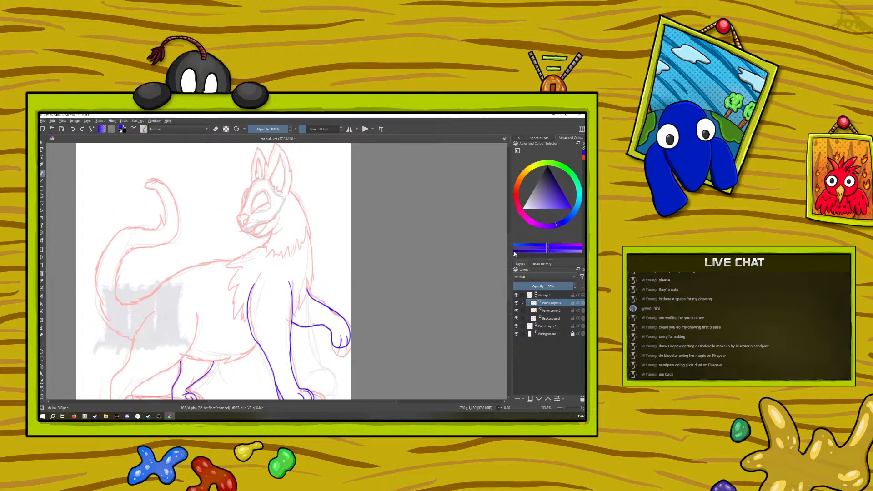
left_click_drag(285, 400, 244, 401)
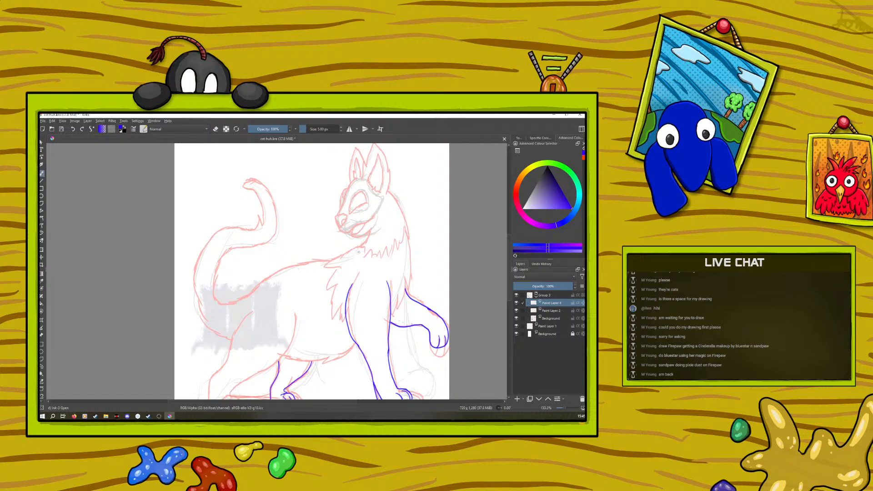
scroll(359, 251, "down", 3)
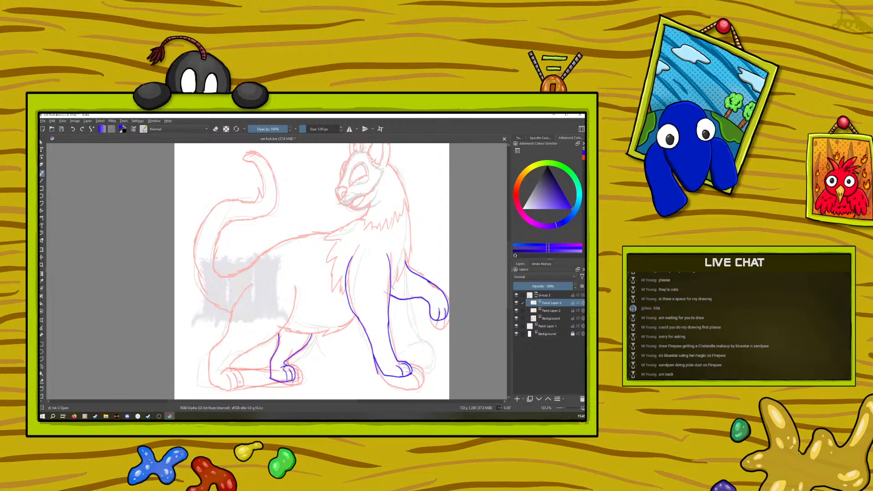
left_click(216, 130)
mouse_move(325, 233)
left_mouse_down()
mouse_move(288, 241)
mouse_move(240, 270)
left_mouse_up()
mouse_move(354, 317)
left_mouse_down()
mouse_move(333, 336)
mouse_move(290, 335)
left_mouse_up()
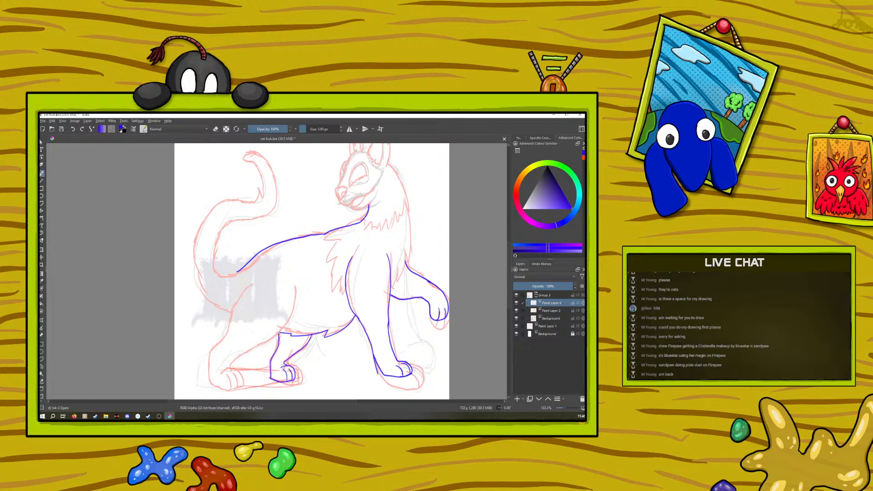
Draw the cat's head in blue, with the eyes, muzzle and both pointed ears.
left_click_drag(509, 261, 511, 249)
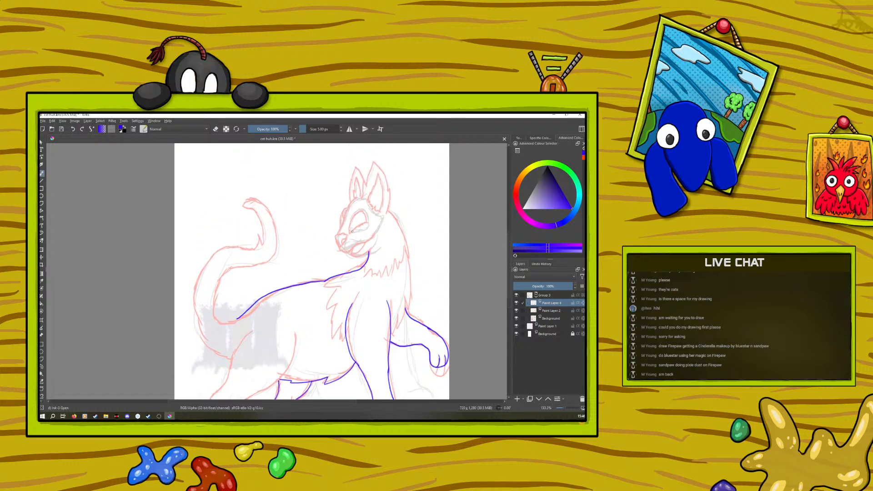
left_click_drag(354, 233, 365, 228)
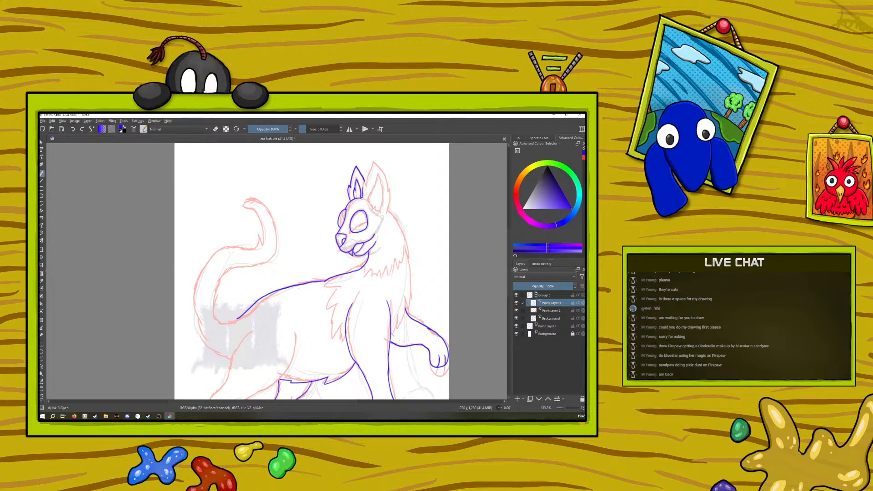
mouse_move(369, 172)
left_mouse_down()
mouse_move(373, 161)
mouse_move(390, 204)
left_mouse_up()
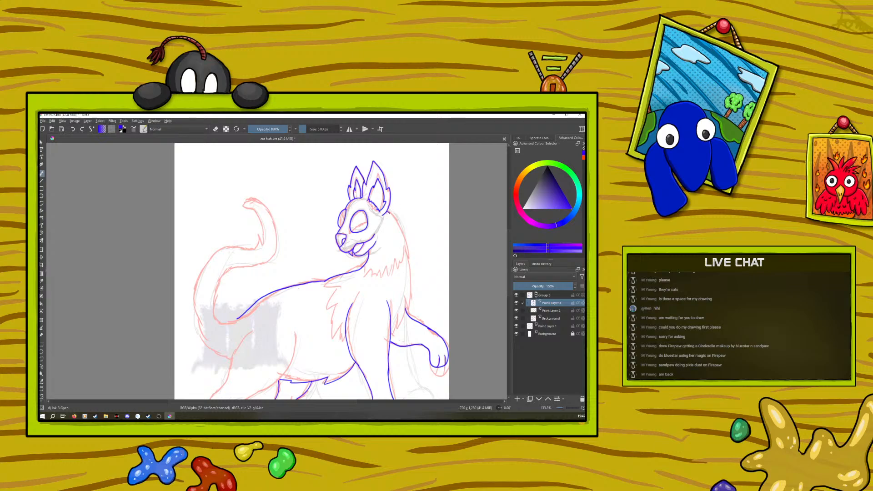
Draw the neck line behind the head down to the raised leg, with a fur tuft where they meet.
mouse_move(407, 246)
left_mouse_down()
mouse_move(411, 308)
mouse_move(400, 303)
mouse_move(392, 334)
left_mouse_up()
scroll(509, 257, "down", 3)
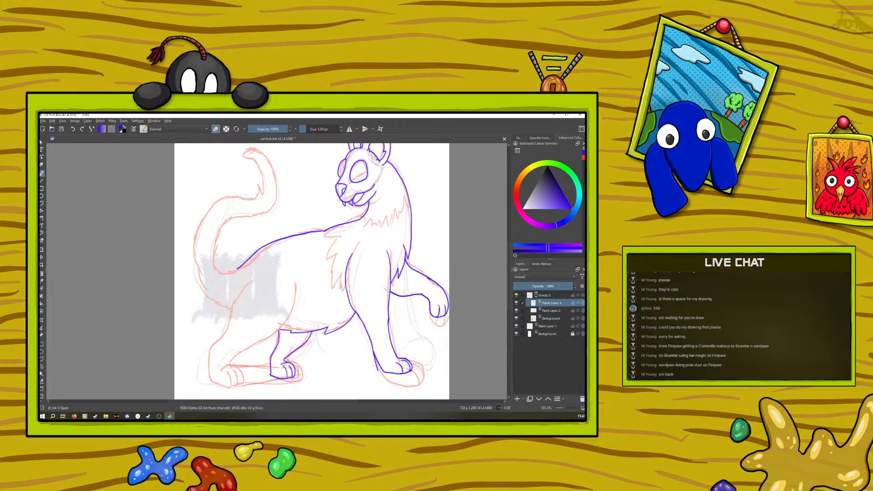
left_click(216, 129)
Draw the near hind leg in blue, including the thigh, the toed paw and a redrawn rear outline.
left_click_drag(288, 402, 280, 401)
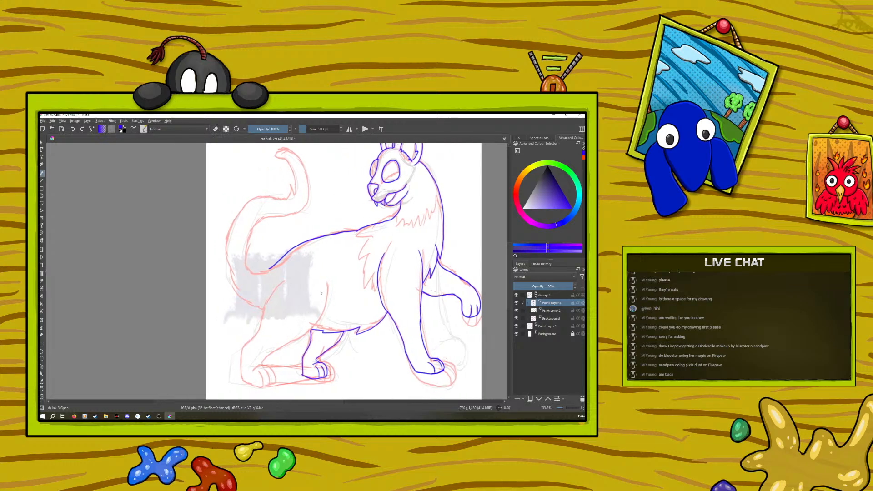
mouse_move(325, 302)
left_mouse_down()
mouse_move(295, 342)
mouse_move(268, 354)
left_mouse_up()
mouse_move(283, 280)
left_mouse_down()
mouse_move(264, 303)
mouse_move(242, 370)
left_mouse_up()
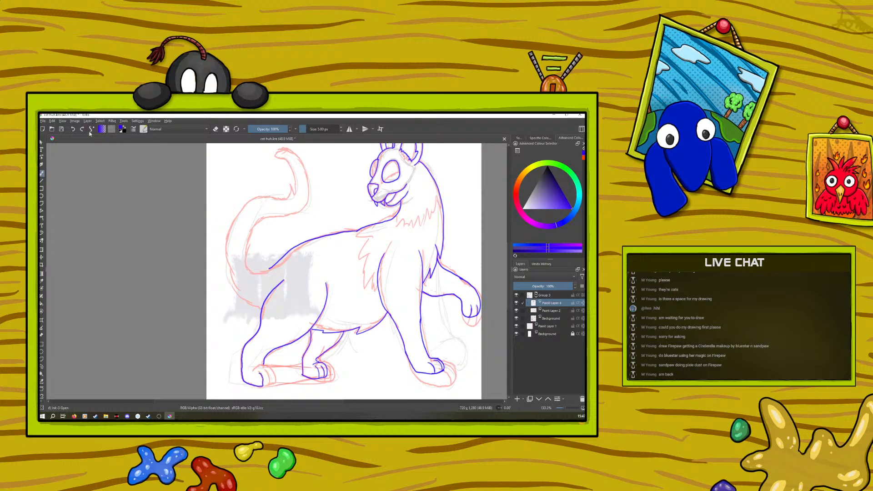
left_click(72, 129)
left_click_drag(270, 372, 267, 380)
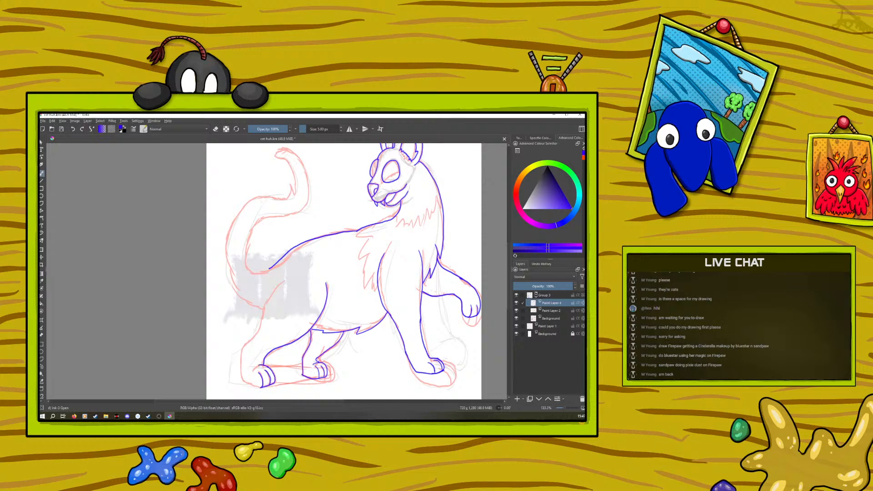
mouse_move(244, 382)
left_mouse_down()
mouse_move(242, 347)
mouse_move(283, 287)
left_mouse_up()
Draw both edges of the long curled tail in blue and join them to the rump.
left_click_drag(510, 270, 511, 255)
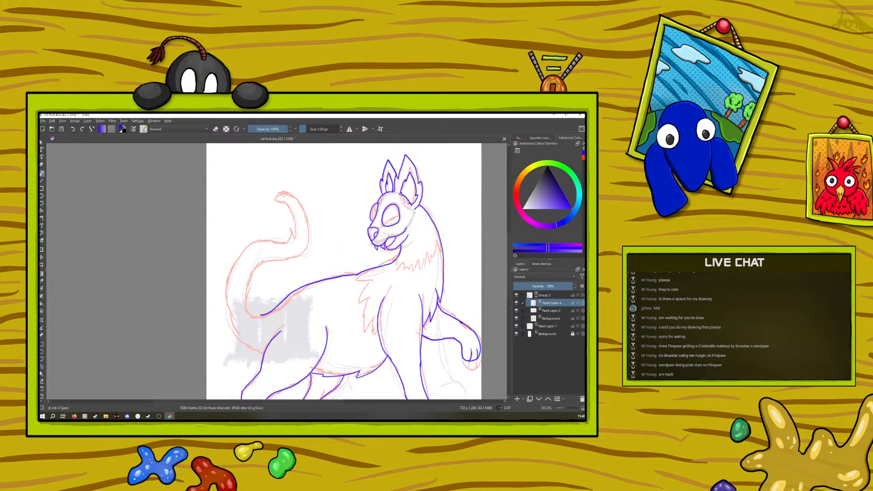
mouse_move(251, 313)
left_mouse_down()
mouse_move(251, 273)
mouse_move(294, 257)
mouse_move(307, 242)
mouse_move(308, 215)
left_mouse_up()
mouse_move(293, 198)
left_mouse_down()
mouse_move(294, 232)
mouse_move(255, 245)
mouse_move(233, 266)
mouse_move(227, 302)
mouse_move(245, 344)
left_mouse_up()
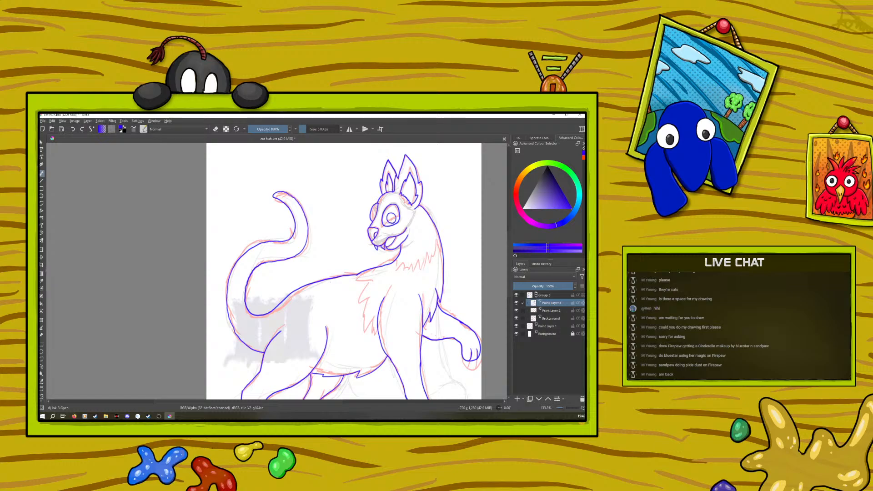
Draw slit pupils in both of the cat's eyes, undoing the rejected strokes.
left_click(73, 129)
left_click(72, 129)
left_click(73, 130)
left_click(73, 130)
Collapse Group 3 in the layer stack and toggle its visibility off and on.
left_click(535, 295)
left_click(516, 295)
left_click(516, 296)
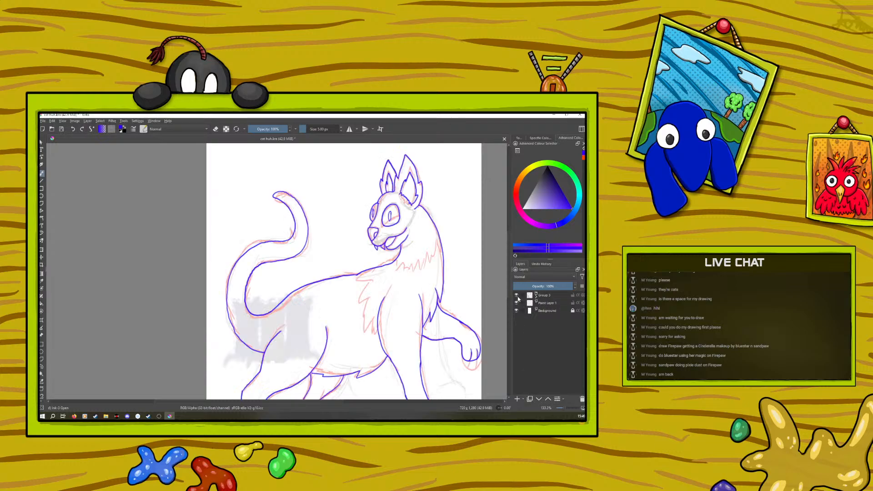
Add a paint layer above Group 3 and pick an orange-red brush colour.
mouse_move(547, 314)
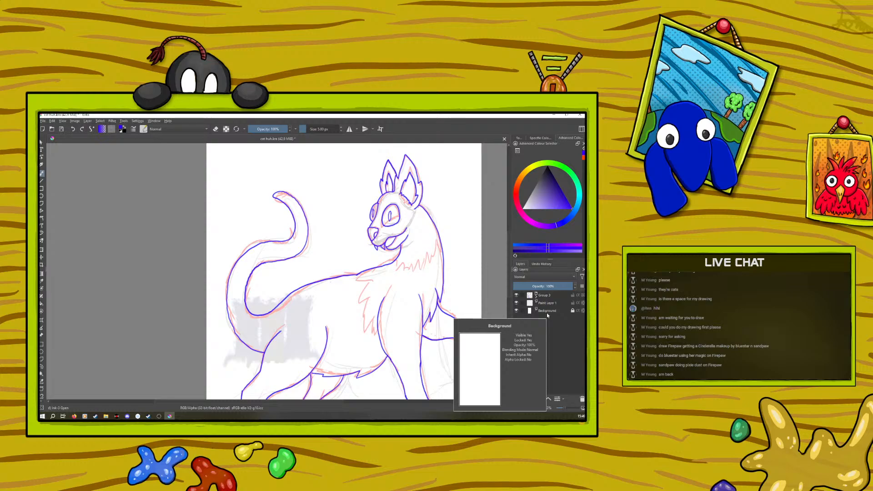
left_click(543, 296)
left_click(516, 399)
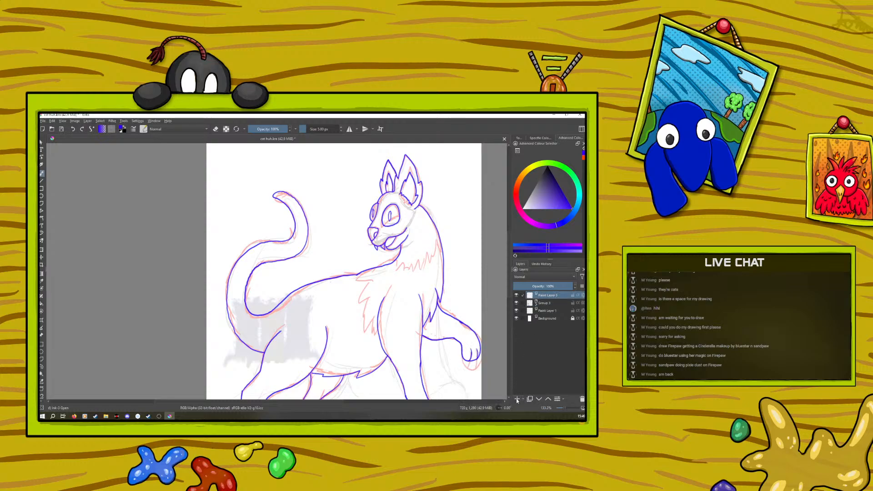
right_click(249, 322)
left_click(231, 317)
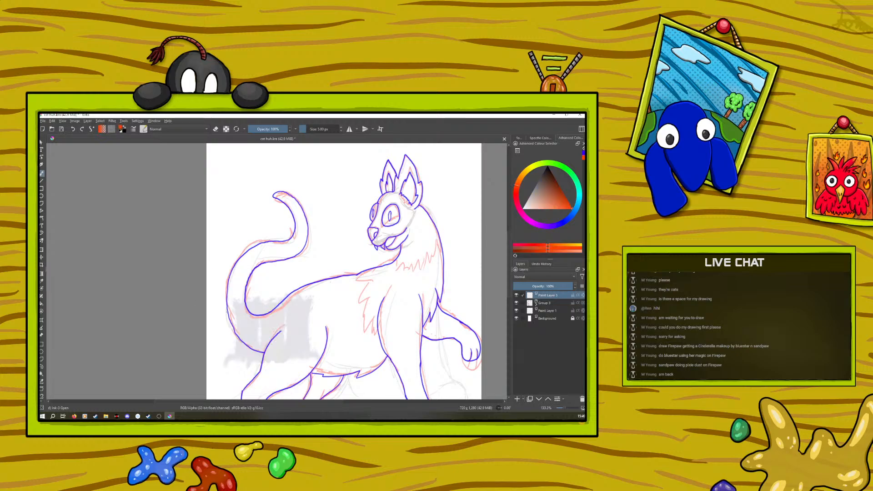
Open copycats.png to look at the finished cats as a reference, and return to the cat drawing.
mouse_move(510, 265)
left_mouse_down()
mouse_move(511, 307)
mouse_move(514, 280)
left_mouse_up()
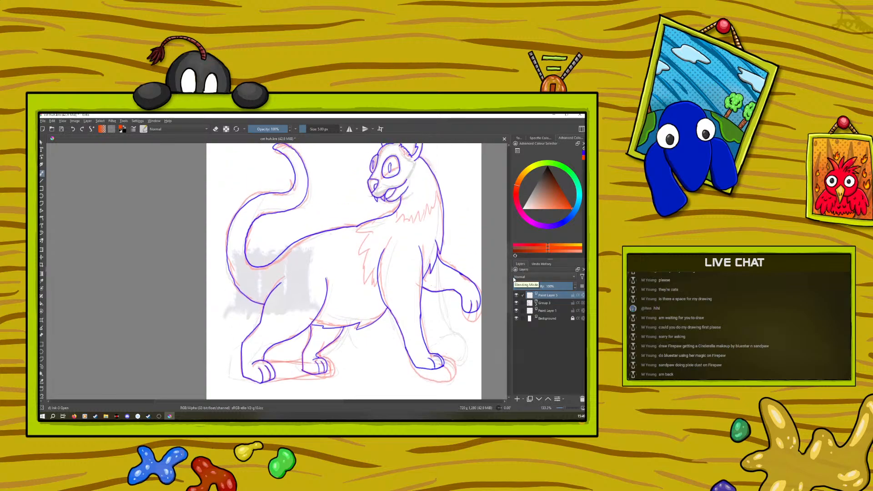
left_click(53, 129)
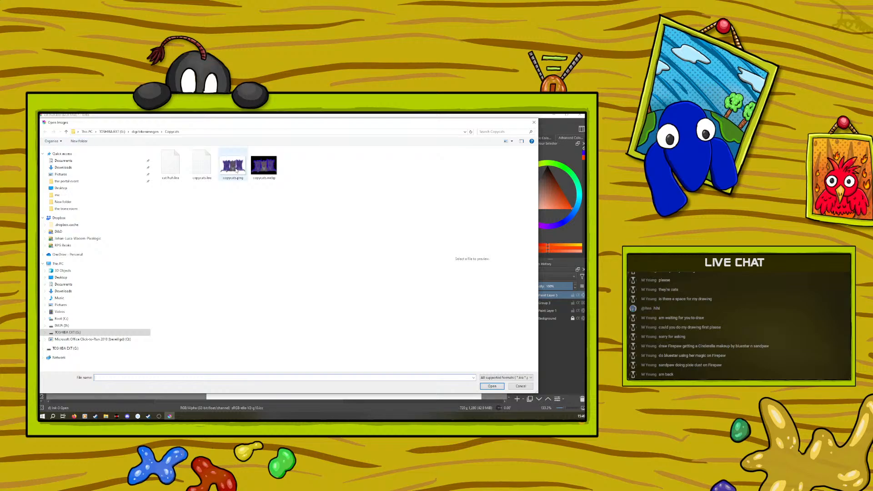
left_click(233, 168)
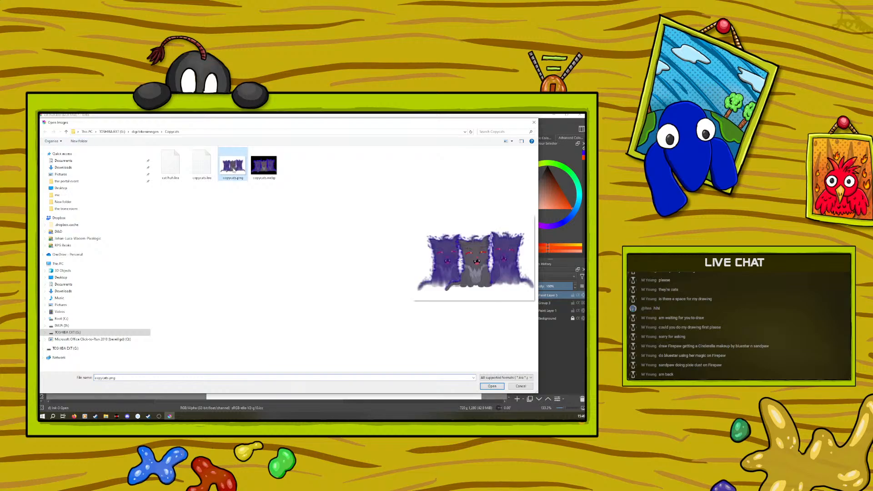
left_click(492, 386)
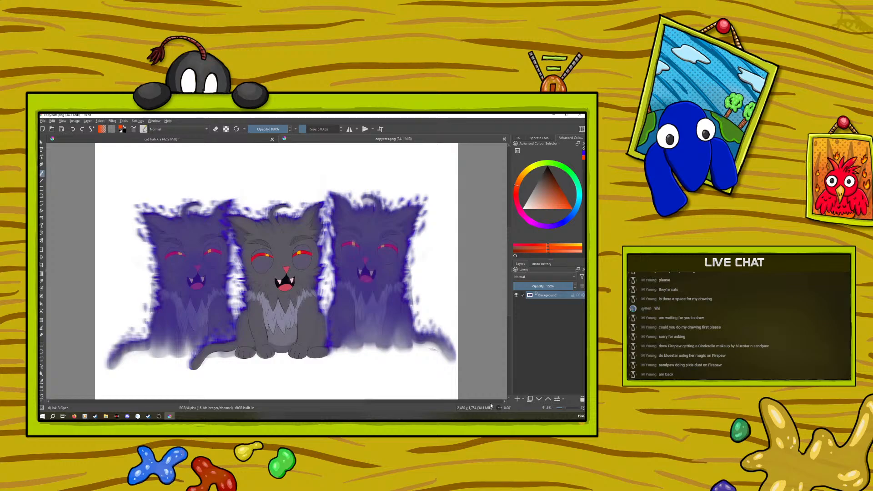
left_click(170, 140)
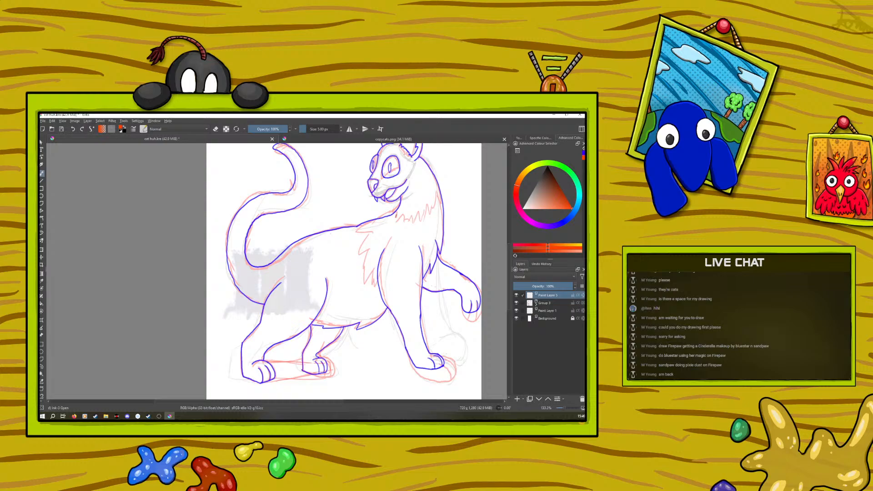
Outline a jagged fur ruff around the cat's neck, shoulder and chest in orange-red and start hatching its shoulder side.
mouse_move(394, 211)
left_mouse_down()
mouse_move(357, 226)
mouse_move(371, 231)
mouse_move(350, 256)
mouse_move(359, 255)
mouse_move(352, 256)
mouse_move(362, 287)
mouse_move(380, 282)
left_mouse_up()
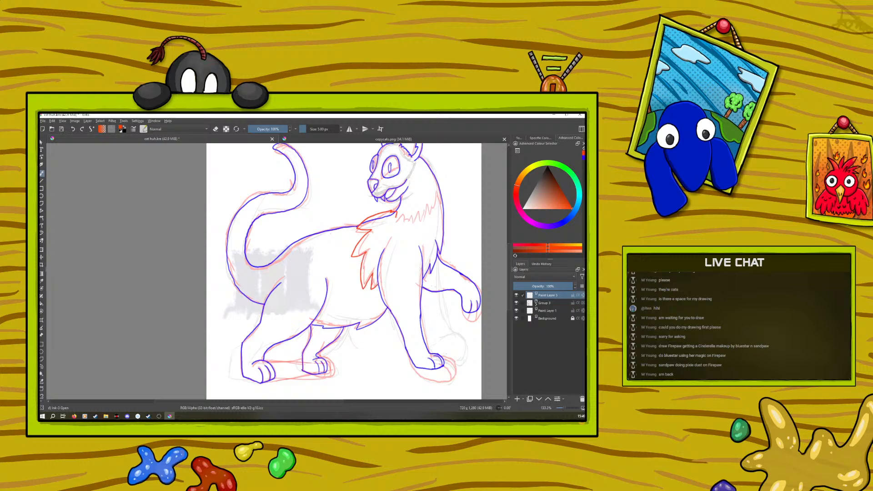
mouse_move(398, 215)
left_mouse_down()
mouse_move(442, 216)
mouse_move(448, 244)
left_mouse_up()
mouse_move(371, 220)
left_mouse_down()
mouse_move(369, 245)
mouse_move(389, 223)
mouse_move(365, 273)
left_mouse_up()
mouse_move(367, 239)
left_mouse_down()
mouse_move(360, 251)
mouse_move(409, 243)
mouse_move(420, 261)
left_mouse_up()
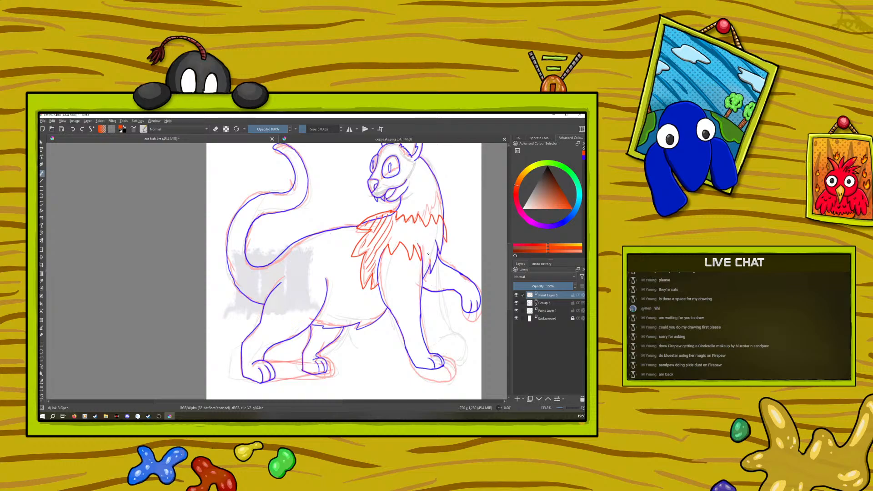
Fill the chest part of the fur ruff with orange-red hatching strokes.
mouse_move(426, 247)
left_mouse_down()
mouse_move(424, 271)
mouse_move(432, 236)
left_mouse_up()
mouse_move(437, 225)
left_mouse_down()
mouse_move(439, 240)
mouse_move(410, 241)
left_mouse_up()
left_click_drag(409, 225, 400, 241)
mouse_move(403, 224)
left_mouse_down()
mouse_move(392, 240)
mouse_move(407, 242)
left_mouse_up()
left_click_drag(407, 223, 418, 240)
left_click_drag(416, 225, 424, 239)
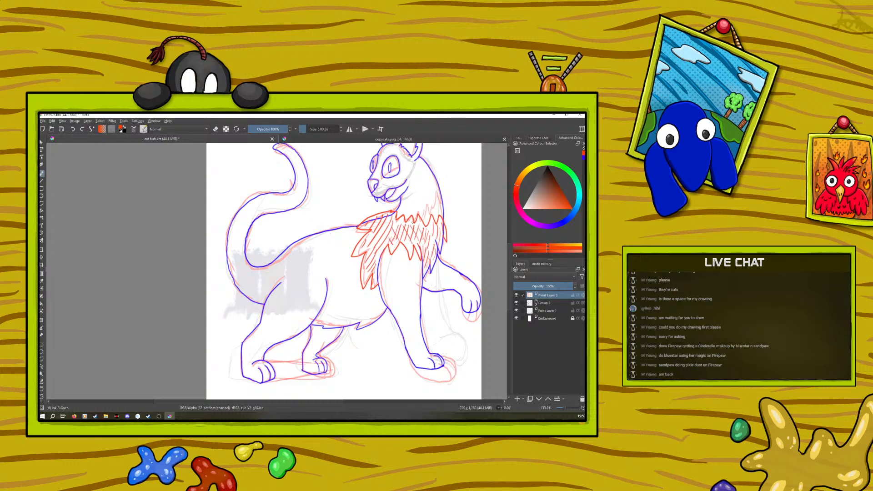
Draw pointed orange-red fur tufts on the outer bend of the tail and at its tip, with the canvas rotated.
scroll(352, 268, "up", 2)
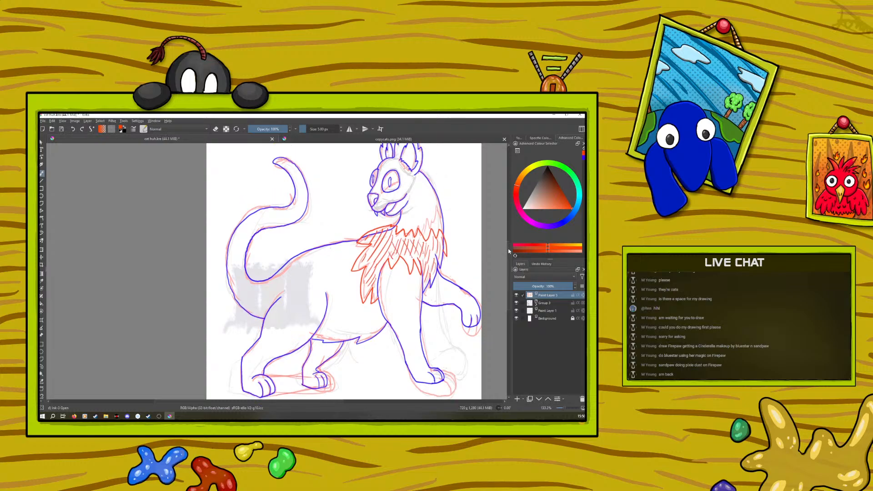
right_click(231, 321)
left_click_drag(230, 270, 279, 339)
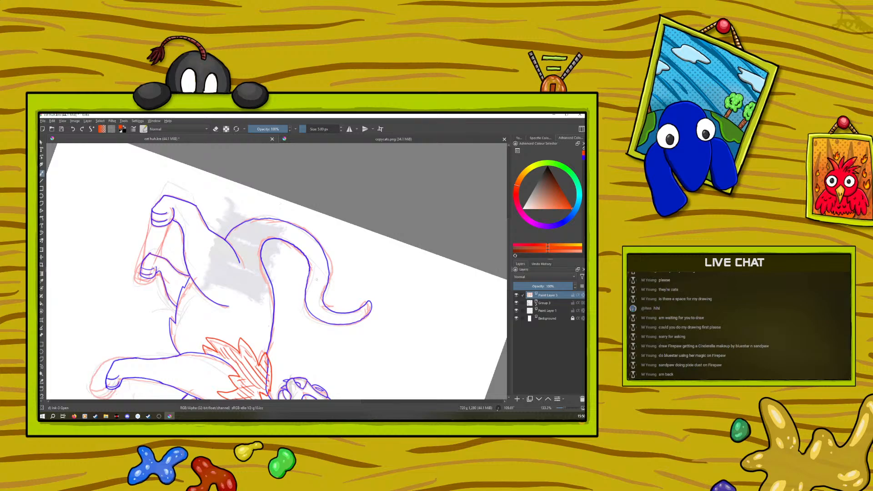
mouse_move(306, 229)
left_mouse_down()
mouse_move(333, 253)
mouse_move(330, 282)
left_mouse_up()
mouse_move(339, 313)
left_mouse_down()
mouse_move(362, 284)
mouse_move(379, 287)
mouse_move(378, 309)
mouse_move(346, 325)
left_mouse_up()
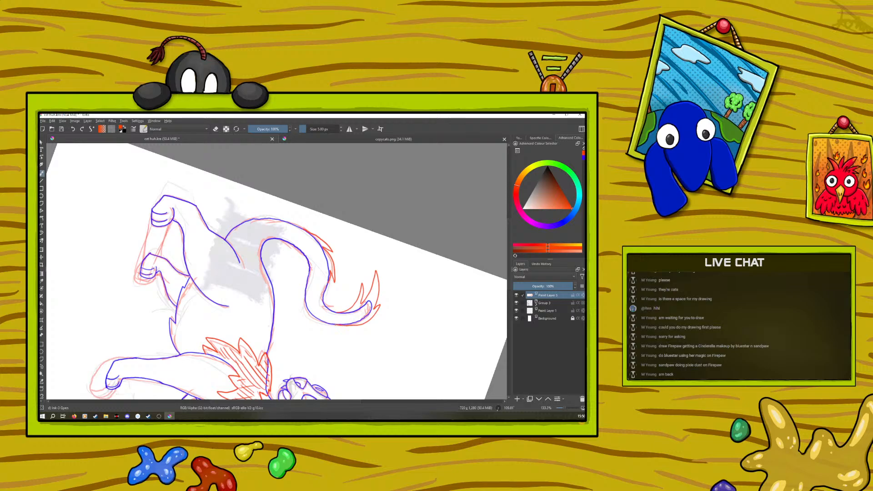
Complete the inner edges of the tail's two fur tufts and hatch the fur at the bend and tip.
right_click(244, 296)
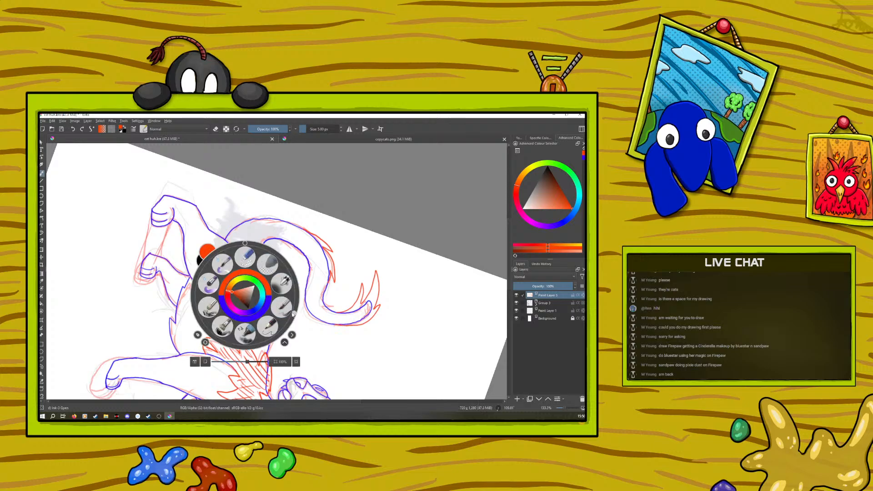
left_click_drag(294, 313, 257, 244)
right_click(257, 244)
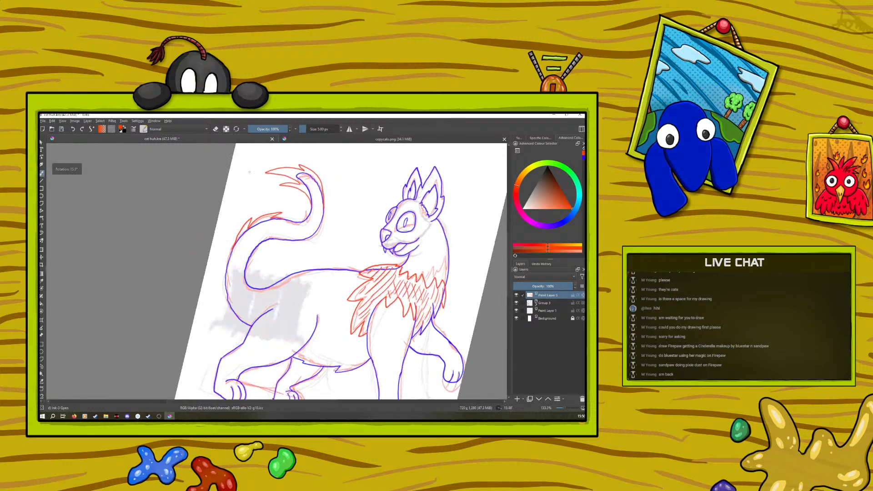
mouse_move(312, 209)
left_mouse_down()
mouse_move(306, 182)
mouse_move(320, 193)
left_mouse_up()
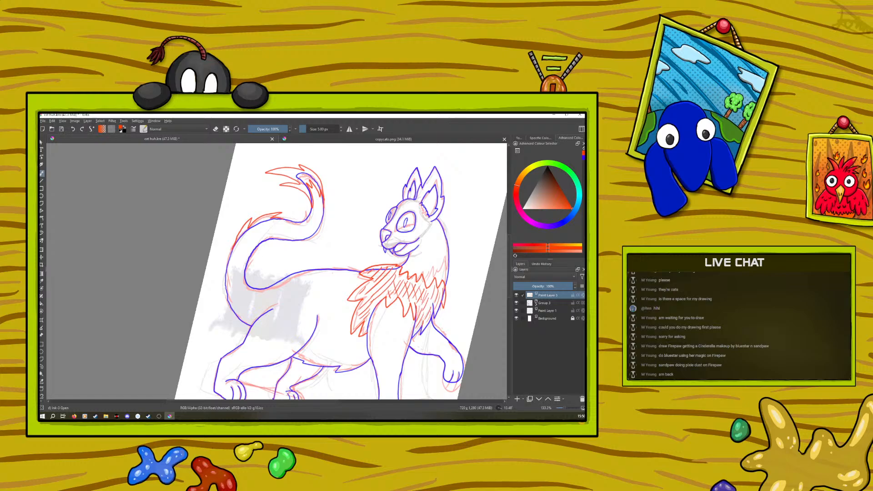
mouse_move(254, 255)
left_mouse_down()
mouse_move(289, 243)
mouse_move(265, 234)
mouse_move(280, 221)
left_mouse_up()
left_click_drag(236, 239, 231, 255)
mouse_move(242, 253)
left_mouse_down()
mouse_move(251, 236)
mouse_move(244, 260)
mouse_move(252, 242)
left_mouse_up()
mouse_move(257, 226)
left_mouse_down()
mouse_move(242, 238)
mouse_move(263, 227)
left_mouse_up()
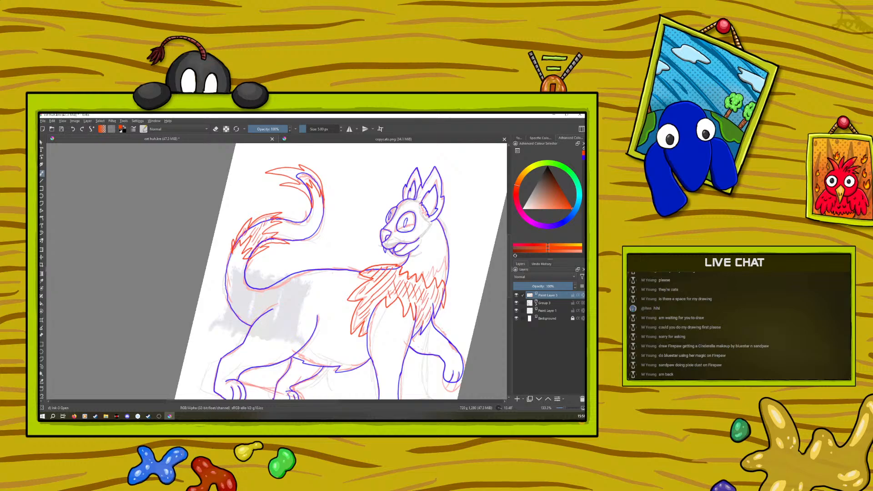
left_click_drag(306, 183, 300, 192)
Draw jagged orange-red fur cuffs above both front paws and fur tufts along the backs of both hind legs.
scroll(507, 262, "down", 3)
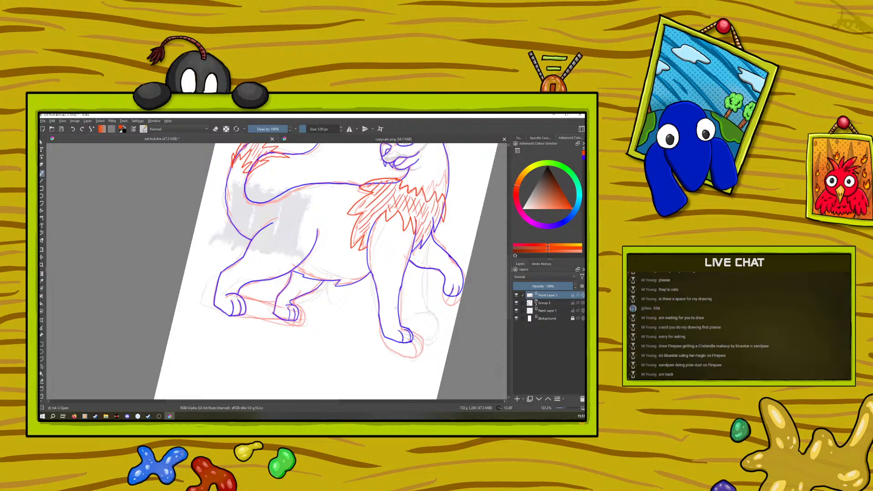
mouse_move(403, 318)
left_mouse_down()
mouse_move(395, 302)
mouse_move(372, 314)
mouse_move(375, 323)
mouse_move(401, 324)
mouse_move(382, 314)
left_mouse_up()
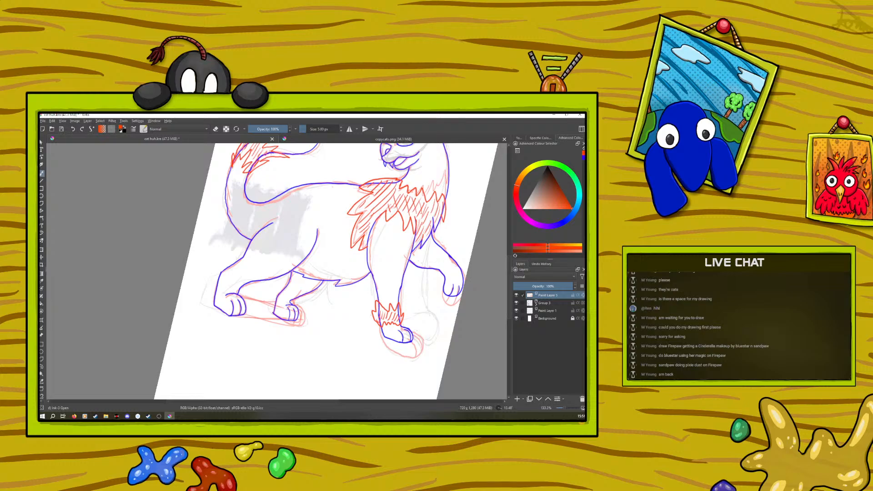
mouse_move(433, 271)
left_mouse_down()
mouse_move(443, 274)
mouse_move(449, 254)
mouse_move(460, 267)
mouse_move(448, 271)
mouse_move(447, 263)
left_mouse_up()
mouse_move(217, 279)
left_mouse_down()
mouse_move(219, 262)
mouse_move(242, 252)
left_mouse_up()
mouse_move(249, 238)
left_mouse_down()
mouse_move(219, 287)
mouse_move(220, 265)
mouse_move(226, 292)
mouse_move(231, 270)
left_mouse_up()
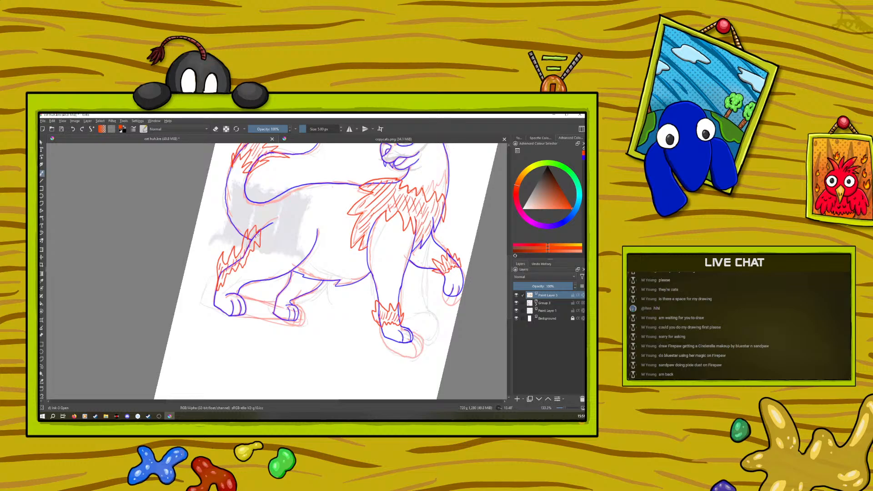
mouse_move(274, 307)
left_mouse_down()
mouse_move(275, 287)
mouse_move(286, 278)
mouse_move(278, 305)
left_mouse_up()
left_click_drag(275, 297, 274, 309)
Sketch orange-red markings inside the cat's eyes, undoing the rejected stroke.
left_click_drag(508, 310, 512, 294)
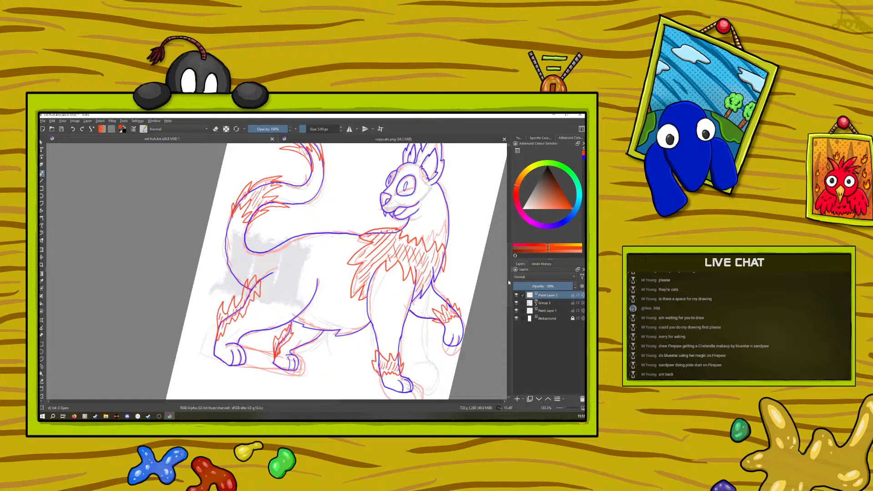
left_click_drag(512, 294, 514, 269)
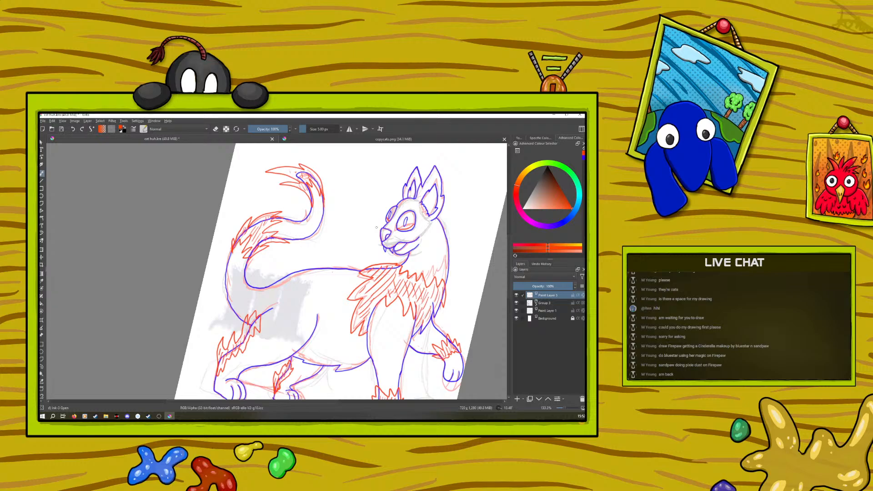
left_click(73, 130)
left_click_drag(399, 223, 396, 229)
Sketch a small oval object with a looped top and a tail in orange-red beside the rear hind paw.
left_click_drag(510, 257, 507, 283)
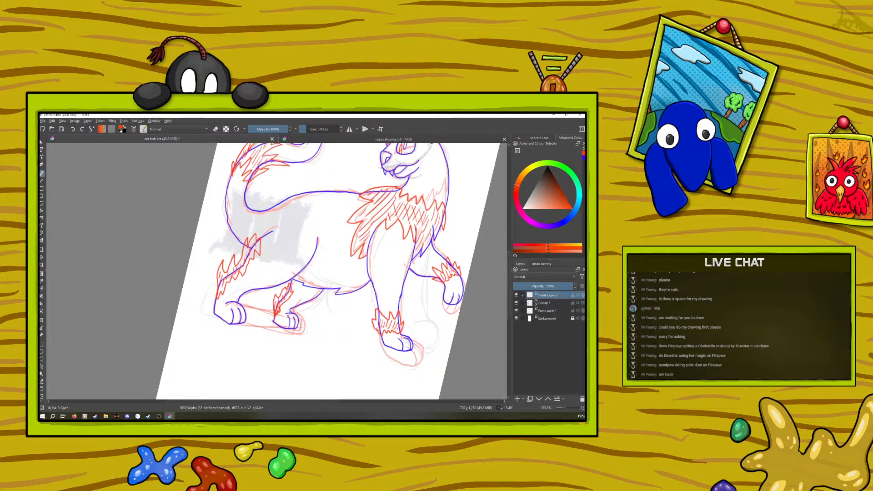
left_click_drag(208, 316, 203, 310)
key("/")
mouse_move(210, 308)
left_mouse_down()
mouse_move(193, 322)
mouse_move(209, 319)
mouse_move(216, 356)
mouse_move(210, 337)
left_mouse_up()
key("/")
left_click_drag(190, 302, 187, 307)
mouse_move(191, 303)
left_mouse_down()
mouse_move(202, 295)
mouse_move(193, 305)
mouse_move(190, 291)
left_mouse_up()
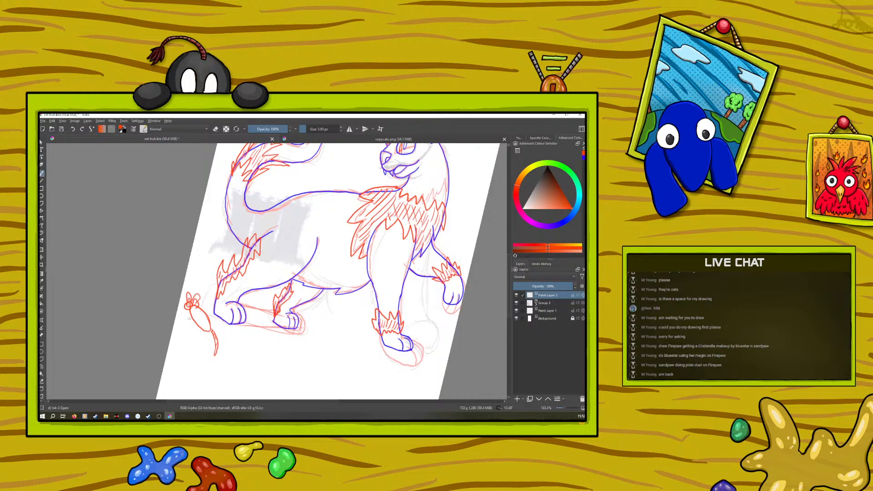
mouse_move(197, 310)
left_mouse_down()
mouse_move(203, 323)
mouse_move(202, 315)
left_mouse_up()
left_click_drag(212, 341, 198, 335)
Erase the small oval sketch beside the rear hind paw.
key("e")
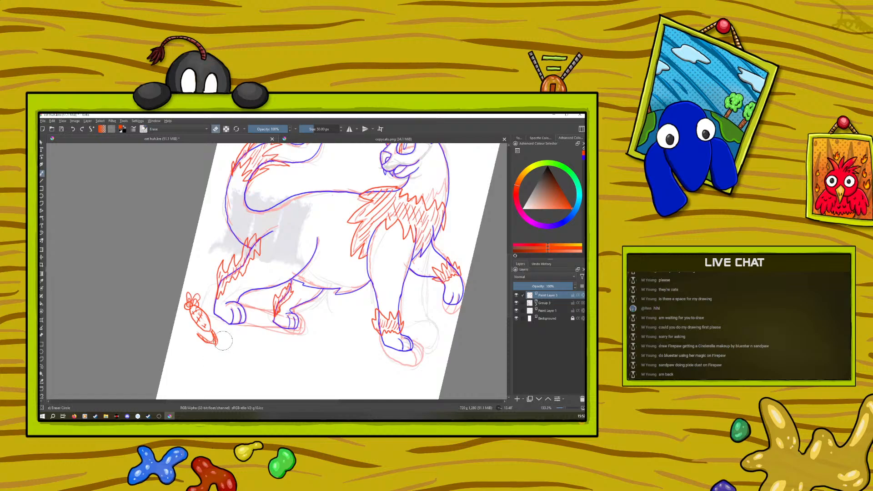
mouse_move(197, 337)
left_mouse_down()
mouse_move(209, 320)
mouse_move(194, 323)
mouse_move(191, 290)
left_mouse_up()
right_click(189, 287)
left_click(190, 288)
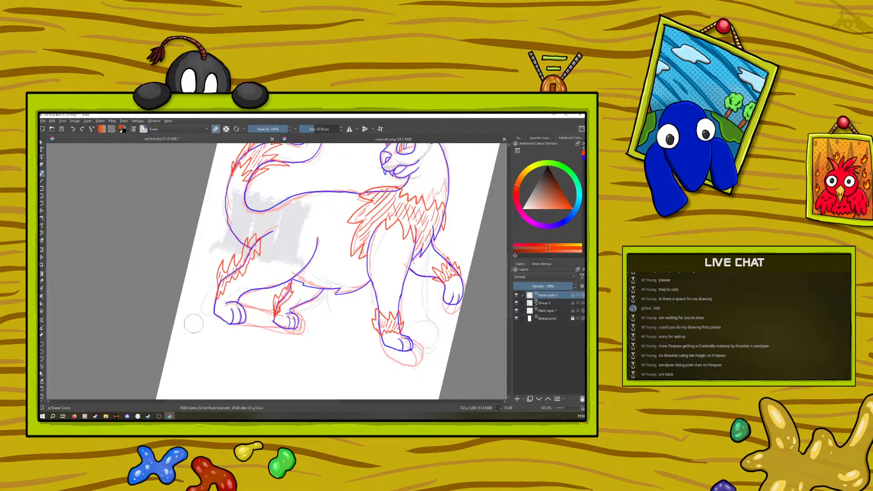
Sketch a small boxy shape with a cross mark and a spiky tail end in orange-red below the rear hind paw.
key("/")
mouse_move(214, 340)
left_mouse_down()
mouse_move(209, 329)
mouse_move(186, 326)
mouse_move(195, 345)
mouse_move(207, 329)
left_mouse_up()
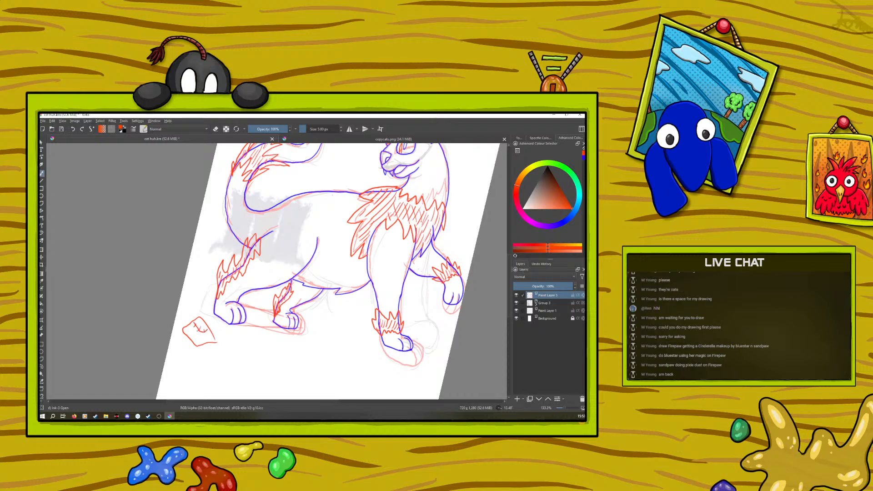
left_click_drag(189, 336, 199, 339)
mouse_move(216, 348)
left_mouse_down()
mouse_move(213, 336)
mouse_move(227, 349)
left_mouse_up()
Toggle the orange-red fur layer's visibility off and on, and add a paint layer above it.
scroll(509, 283, "up", 3)
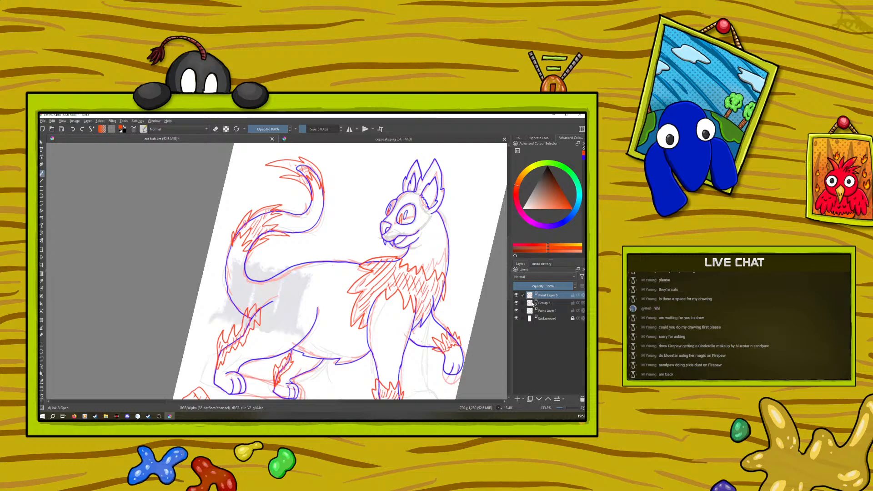
left_click(517, 295)
left_click(517, 295)
left_click(516, 398)
Lower the opacity of Group 3 and of the orange-red fur layer to fade both sketches.
left_click(544, 310)
left_click(544, 286)
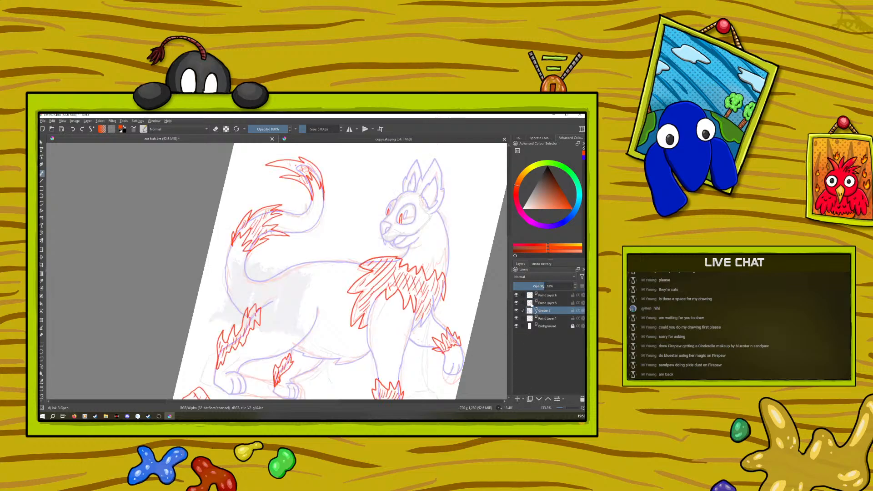
left_click(545, 302)
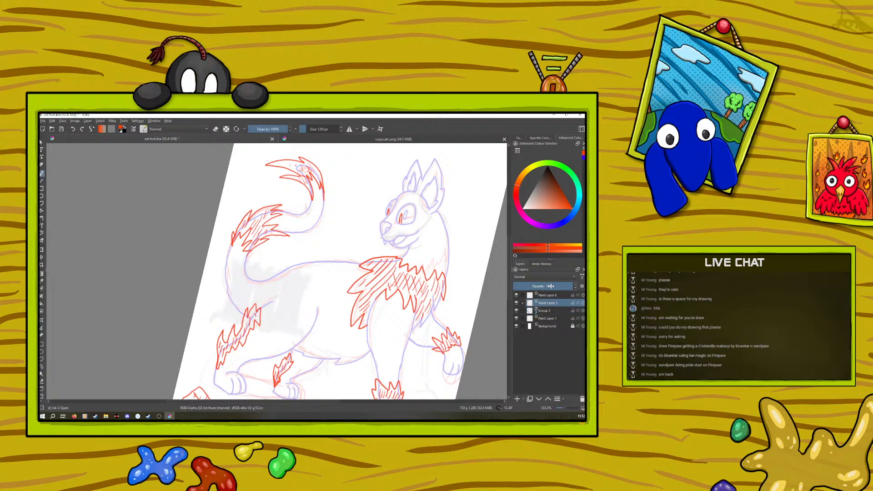
left_click(552, 286)
mouse_move(543, 310)
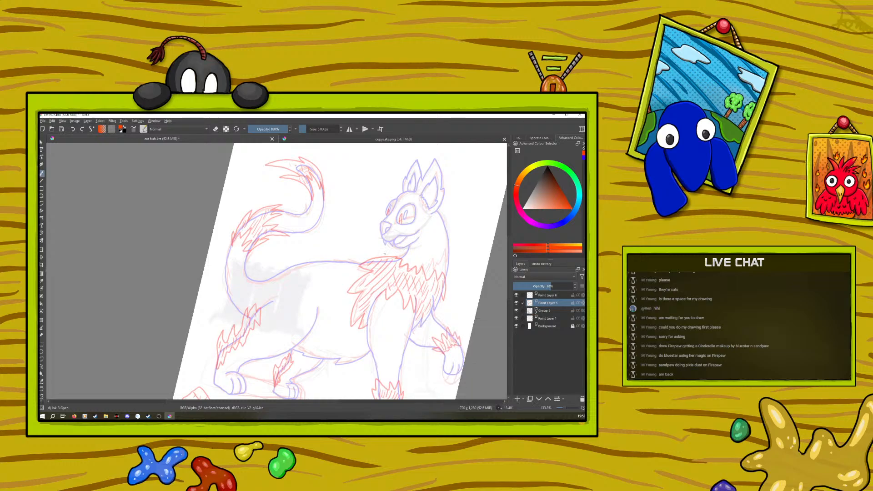
On the new top layer, ink the ruff's shoulder-side fur points and the front leg's near edge in black.
left_click(545, 296)
mouse_move(547, 294)
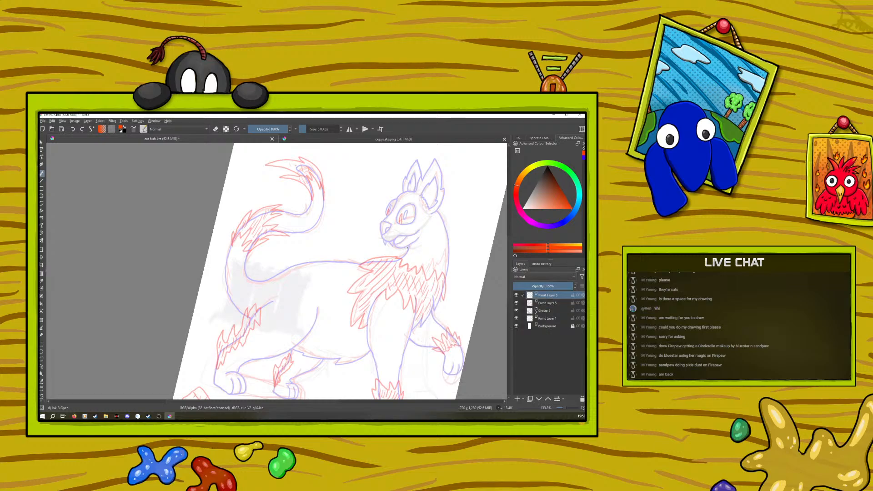
right_click(436, 261)
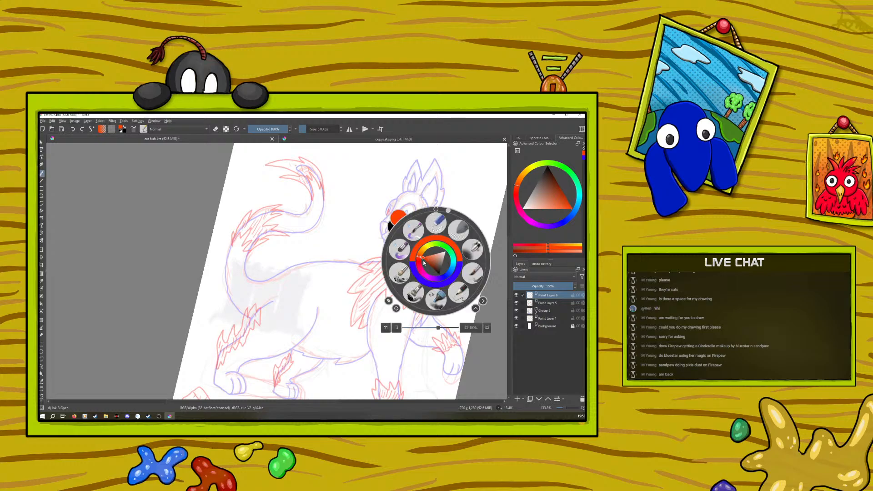
left_click(399, 217)
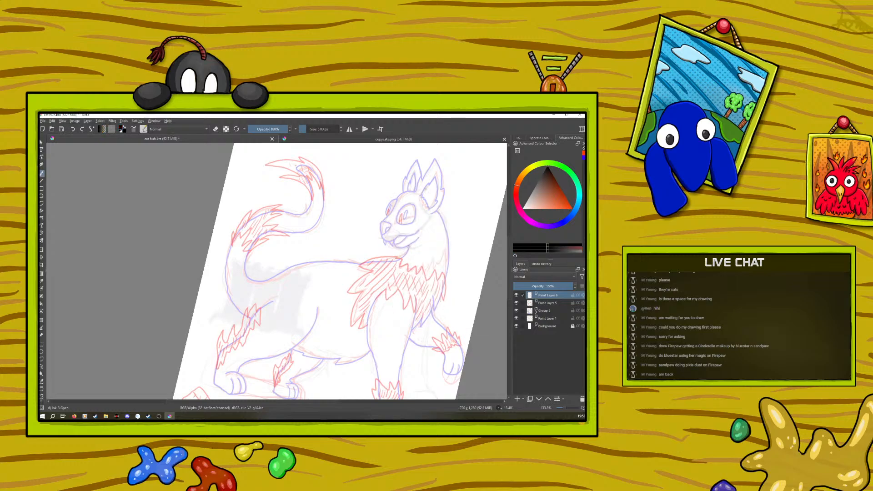
left_click_drag(402, 257, 399, 259)
left_click_drag(383, 255, 372, 255)
left_click_drag(369, 272, 348, 293)
mouse_move(363, 290)
left_mouse_down()
mouse_move(350, 325)
mouse_move(372, 300)
mouse_move(358, 329)
left_mouse_up()
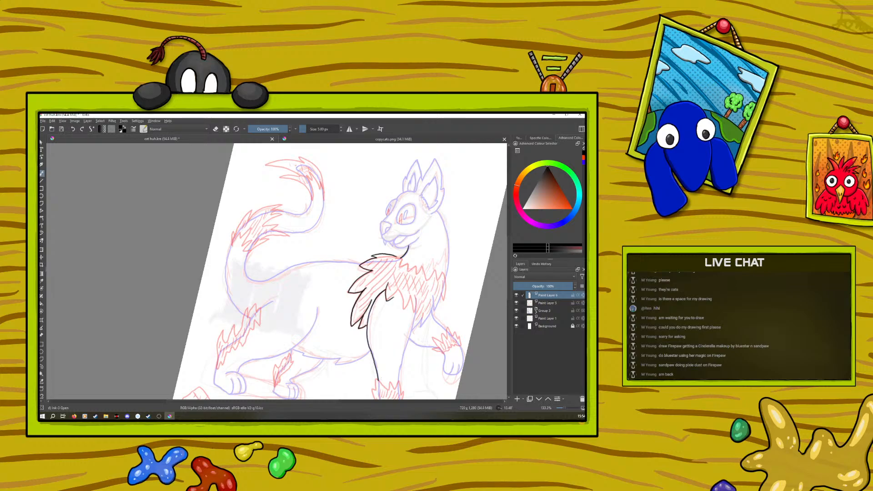
Ink the ruff's lower points, chest edge and zigzag upper edge in black, along with the front leg's other edge.
left_click_drag(402, 295, 405, 305)
left_click_drag(415, 297, 417, 307)
mouse_move(423, 315)
left_mouse_down()
mouse_move(418, 327)
mouse_move(448, 288)
left_mouse_up()
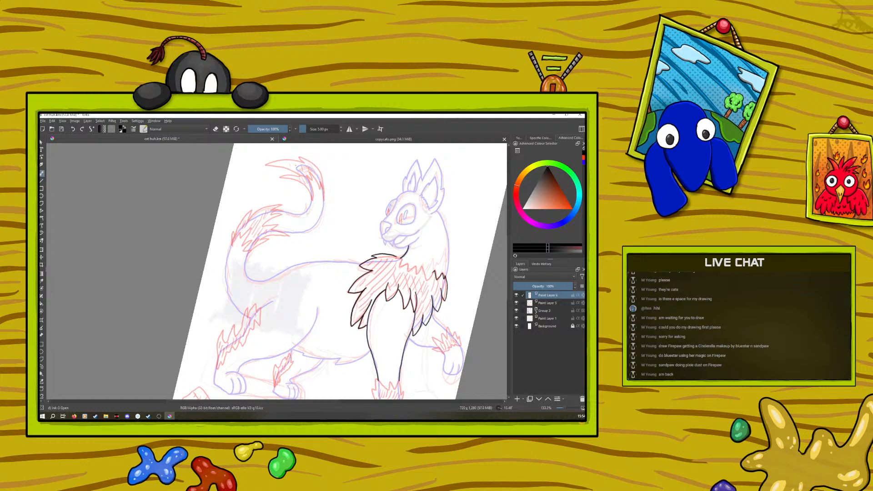
left_click_drag(423, 278, 423, 267)
left_click_drag(402, 260, 406, 272)
scroll(510, 276, "down", 3)
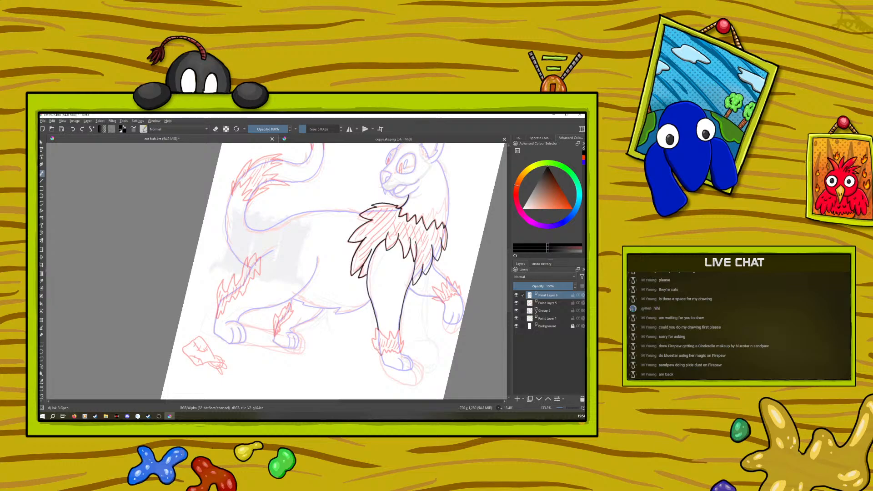
Ink both front legs' fur cuffs and paws in black, along with the far front leg's edges.
left_click_drag(372, 346, 378, 354)
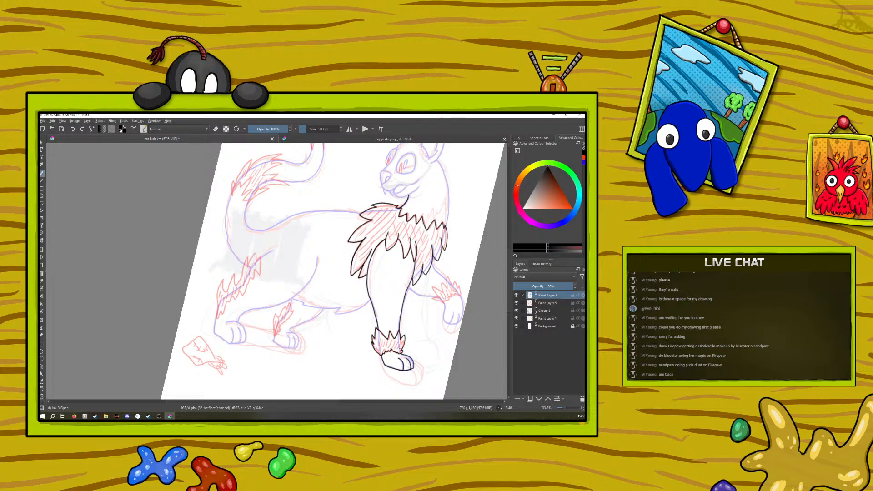
left_click_drag(265, 401, 311, 400)
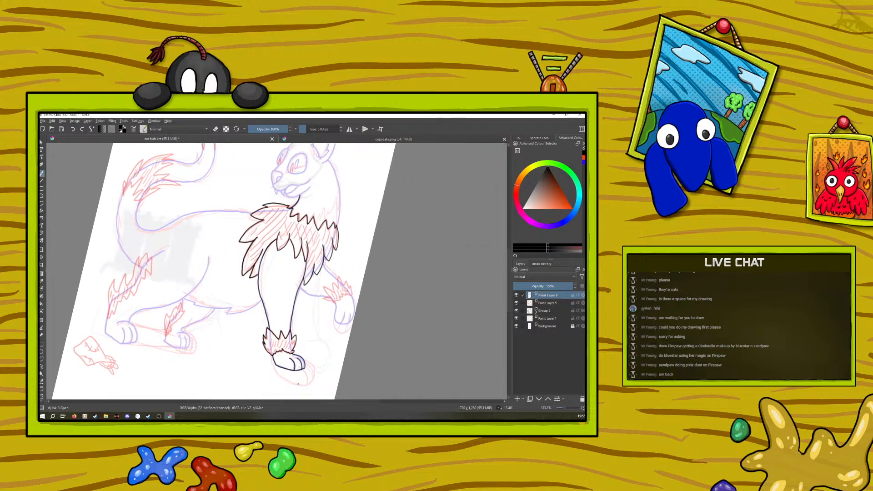
right_click(190, 293)
left_click_drag(202, 244, 238, 274)
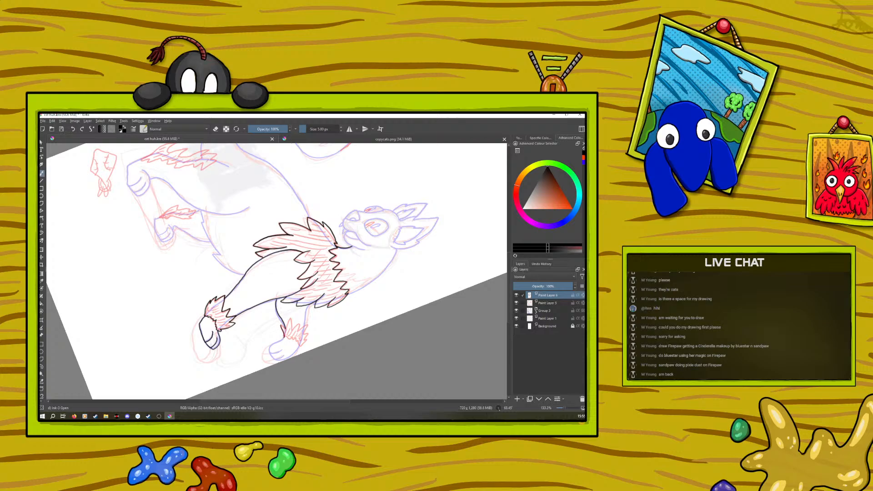
mouse_move(290, 319)
left_mouse_down()
mouse_move(293, 330)
mouse_move(299, 323)
left_mouse_up()
left_click_drag(299, 323, 298, 332)
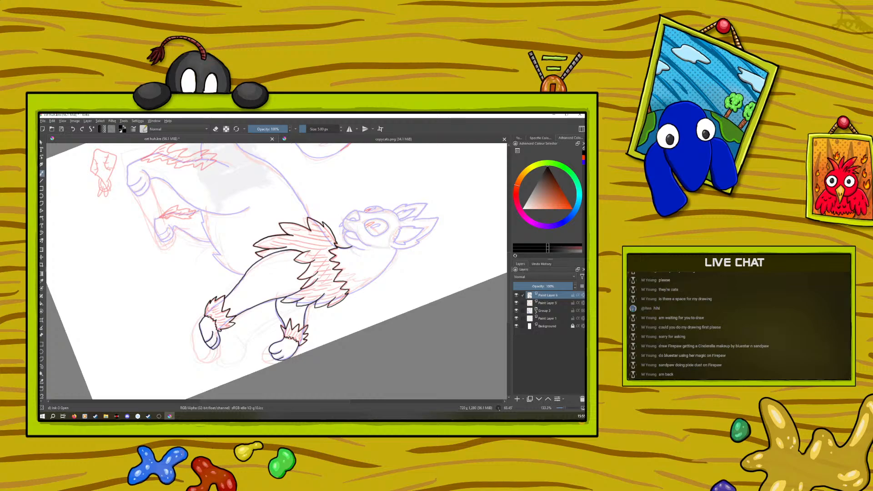
Ink the cat's open mouth, lower jaw and cheek line in black above the ruff.
right_click(182, 321)
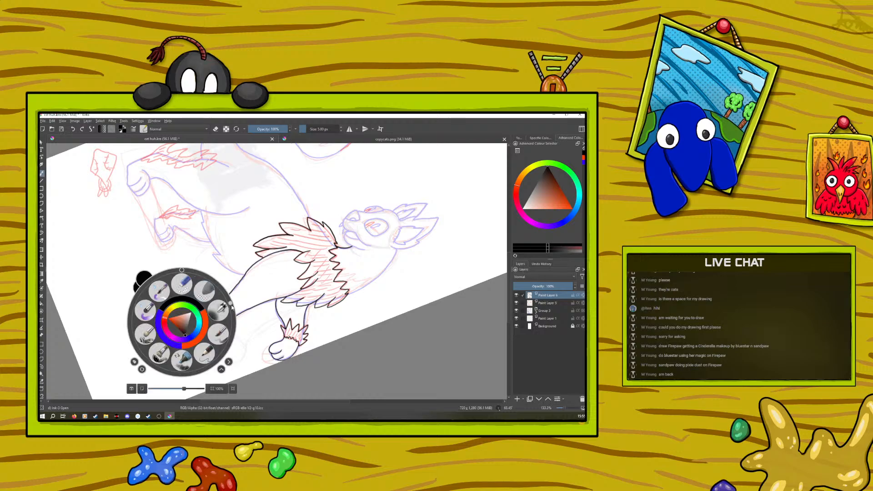
left_click_drag(231, 303, 157, 279)
left_click(133, 230)
left_click_drag(259, 399, 239, 399)
left_click_drag(507, 269, 509, 255)
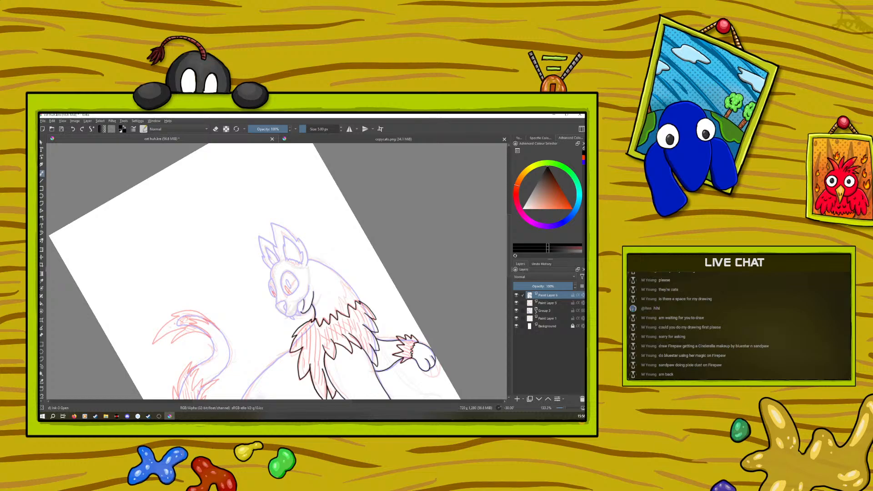
left_click_drag(296, 278, 298, 304)
right_click(192, 322)
left_click_drag(188, 273, 241, 309)
left_click(74, 130)
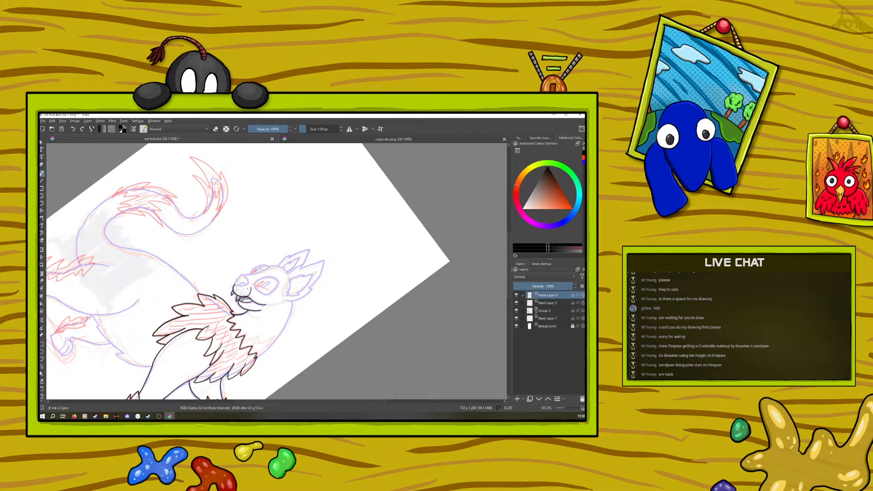
Ink the nose, fangs, muzzle profile and both eyes in black, undoing and erasing unwanted strokes.
right_click(199, 322)
left_click(73, 131)
right_click(191, 294)
left_click_drag(236, 264, 196, 240)
left_click(163, 161)
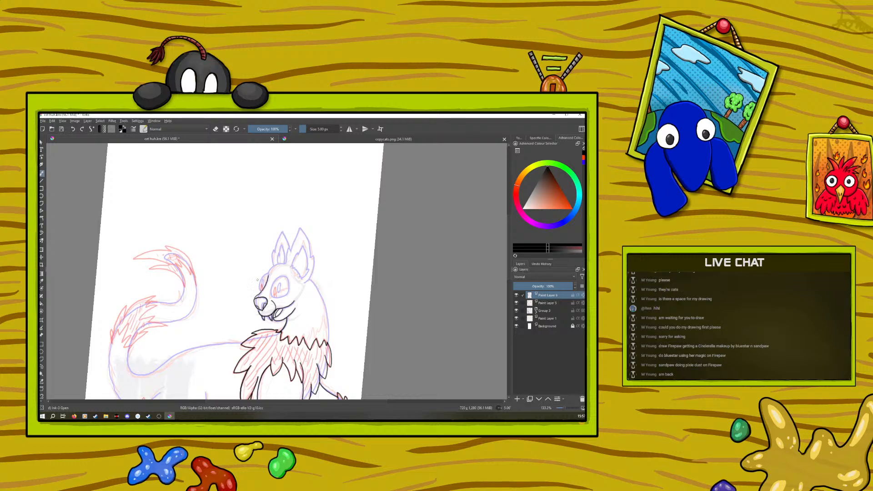
left_click(73, 130)
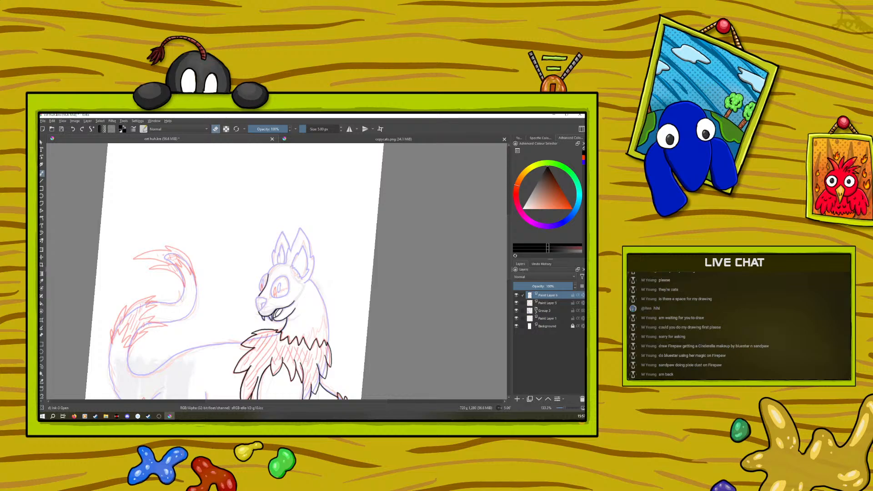
left_click(219, 130)
left_click(74, 130)
left_click(73, 129)
left_click(73, 129)
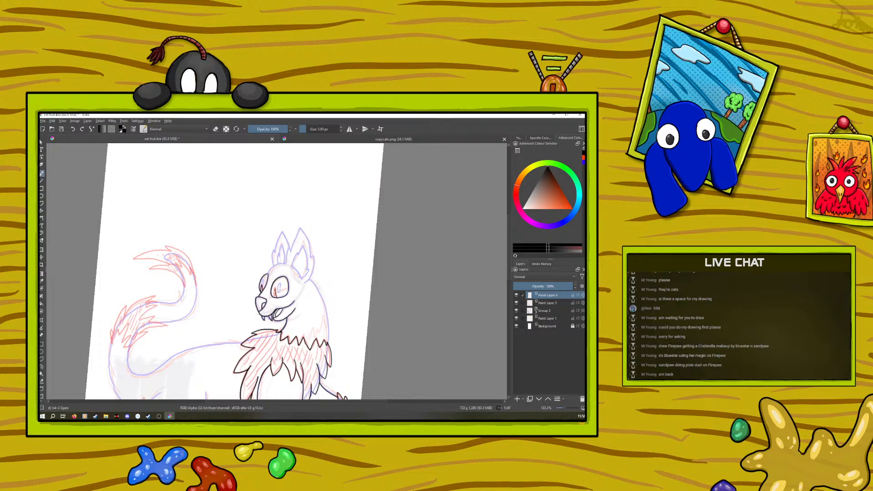
left_click(73, 130)
Ink both pointed ears in black, including the jagged inner-ear fur and the tufts at their base.
right_click(192, 318)
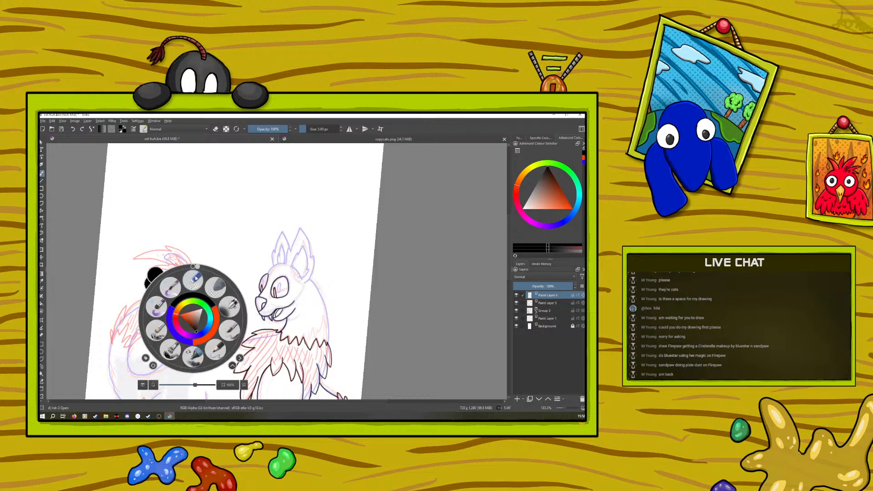
mouse_move(194, 268)
left_mouse_down()
mouse_move(208, 269)
mouse_move(189, 342)
mouse_move(154, 286)
mouse_move(179, 268)
left_mouse_up()
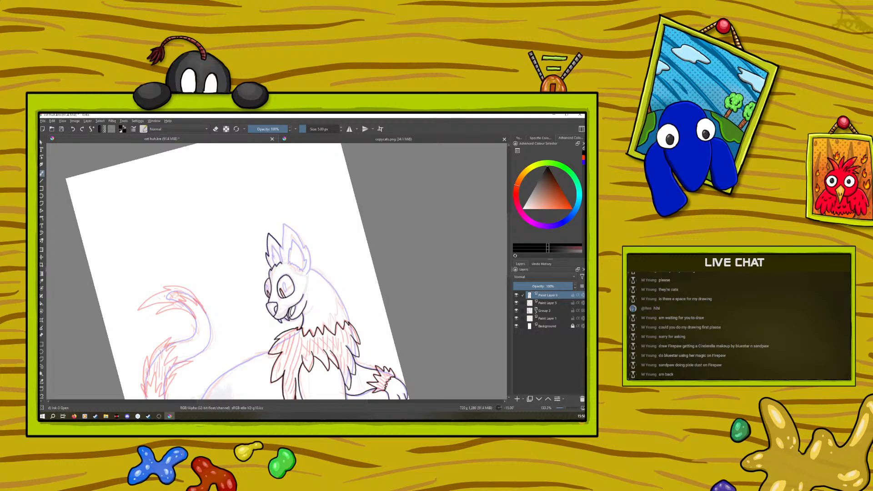
left_click_drag(274, 248, 278, 256)
left_click_drag(282, 249, 283, 229)
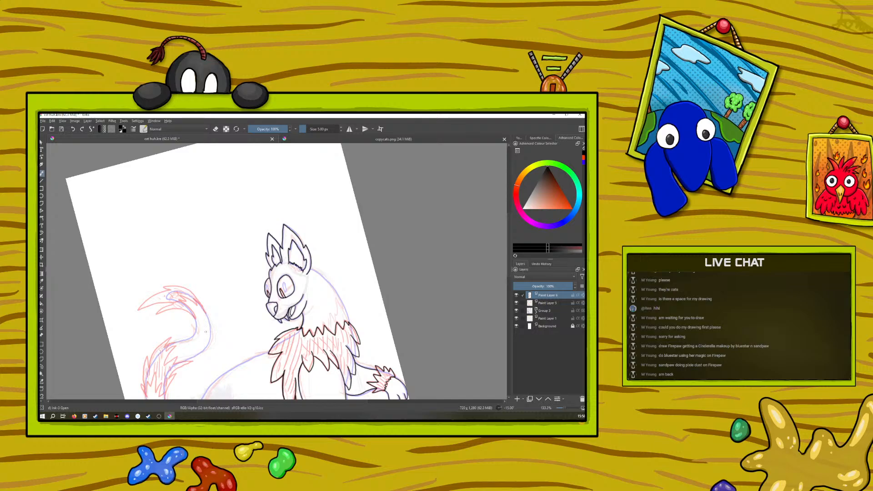
Ink the neck outline in black from the base of the ear to the ruff, with a small fur notch.
right_click(181, 301)
left_click_drag(169, 252, 206, 257)
left_click(159, 210)
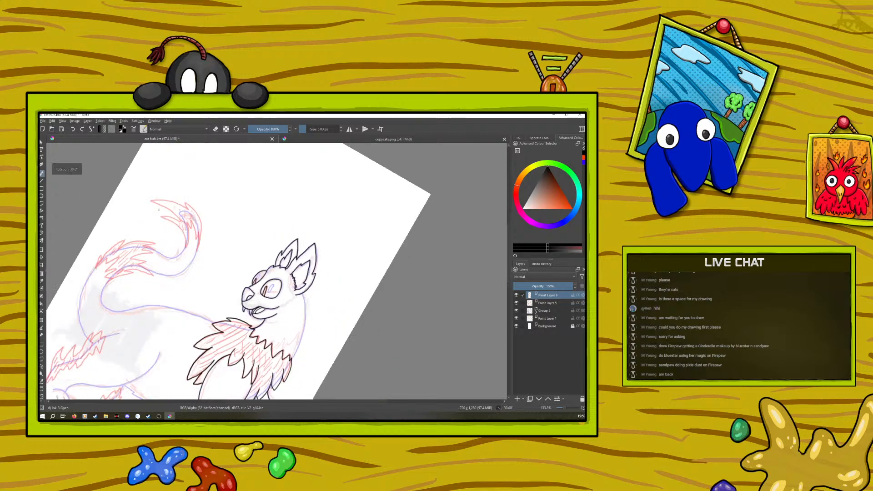
left_click_drag(304, 303, 297, 346)
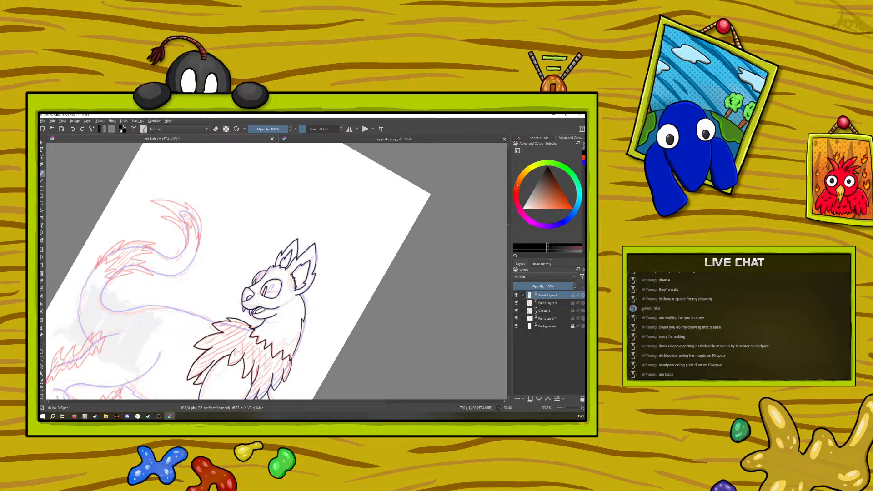
right_click(141, 305)
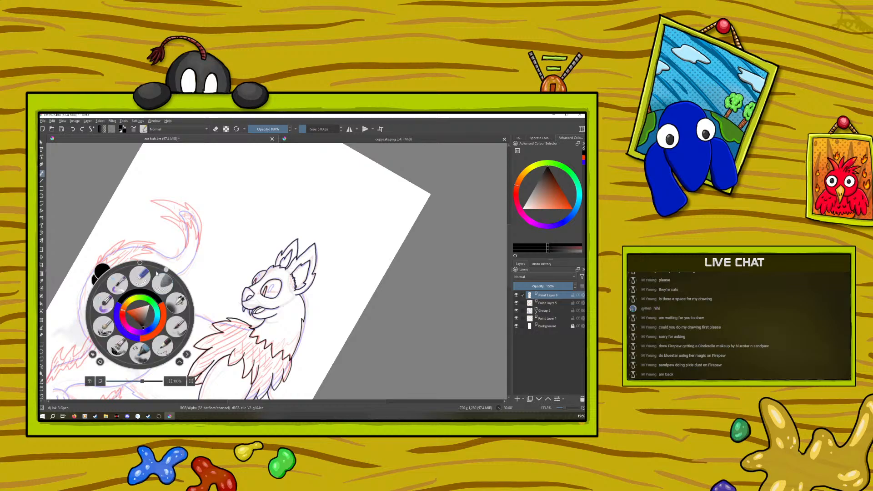
left_click_drag(164, 275, 120, 295)
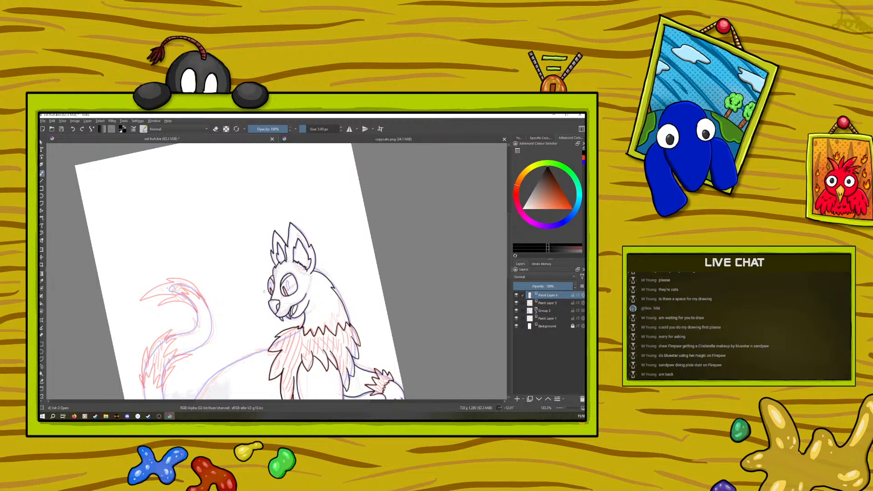
left_click(72, 130)
left_click(81, 129)
Ink the belly line with its fur points and the back line from the ruff to the tail base, redrawing the back stroke.
mouse_move(509, 261)
left_mouse_down()
mouse_move(504, 312)
mouse_move(506, 291)
left_mouse_up()
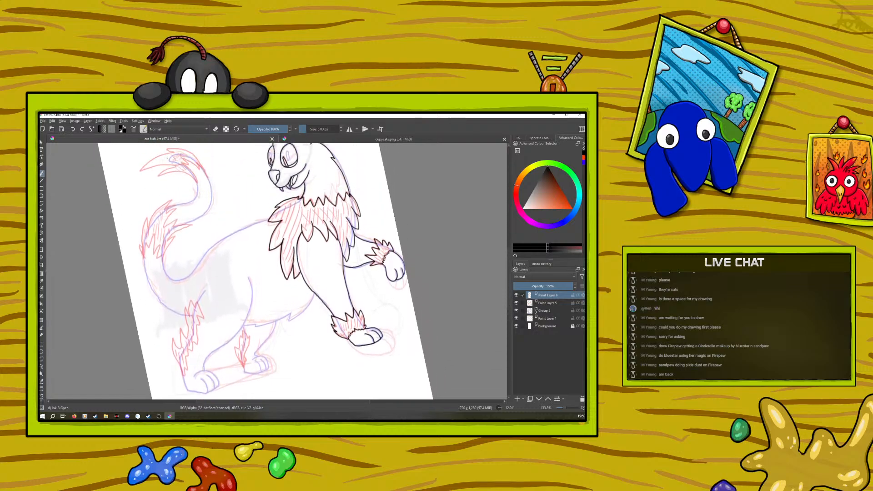
mouse_move(314, 296)
left_mouse_down()
mouse_move(288, 323)
mouse_move(256, 327)
left_mouse_up()
left_click_drag(302, 404, 282, 403)
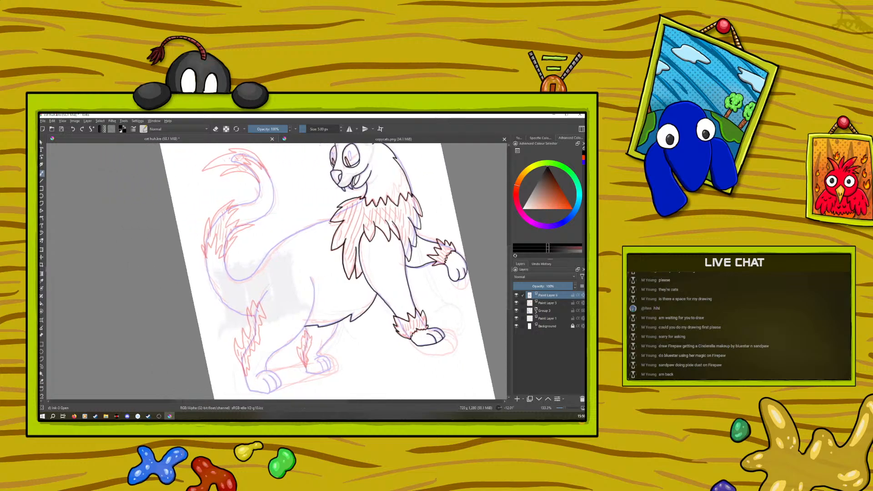
left_click_drag(332, 222, 263, 258)
left_click(73, 130)
left_click_drag(333, 222, 257, 268)
left_click(217, 129)
left_click(216, 129)
Ink the near hind leg's thigh curve and lower edge, its paw, and the jagged fur along its rear side.
left_click_drag(312, 285, 298, 335)
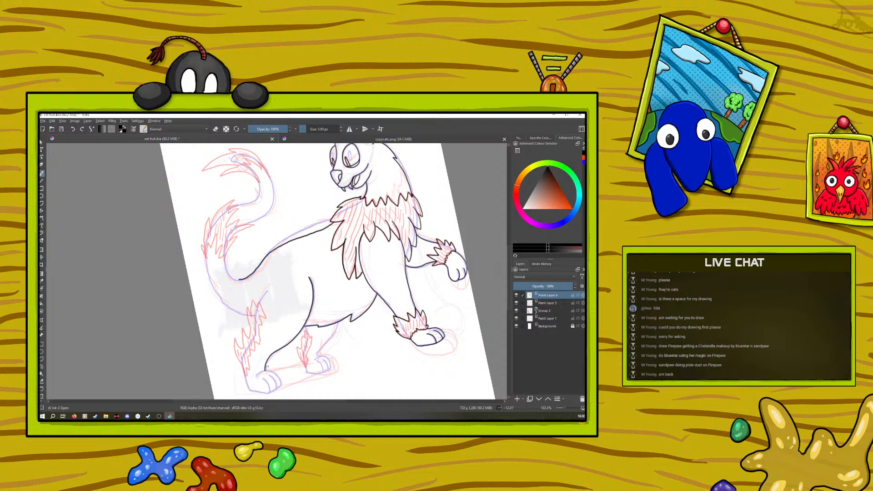
right_click(174, 322)
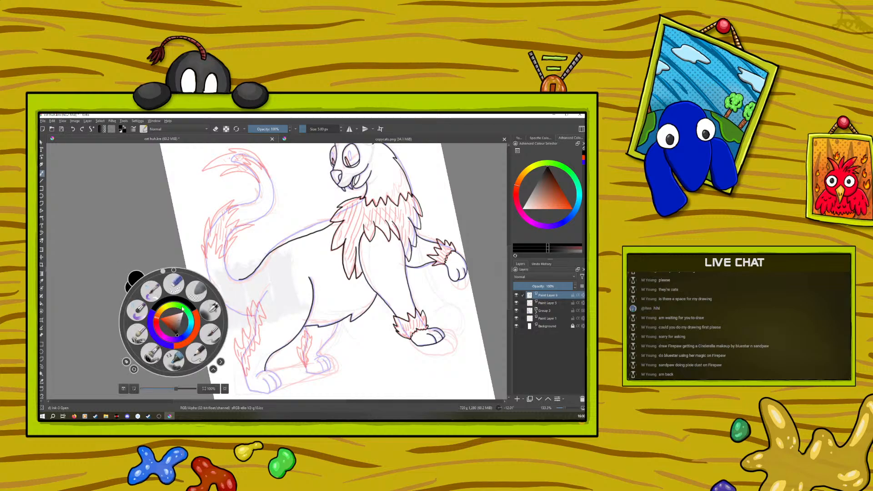
left_click_drag(168, 271, 218, 296)
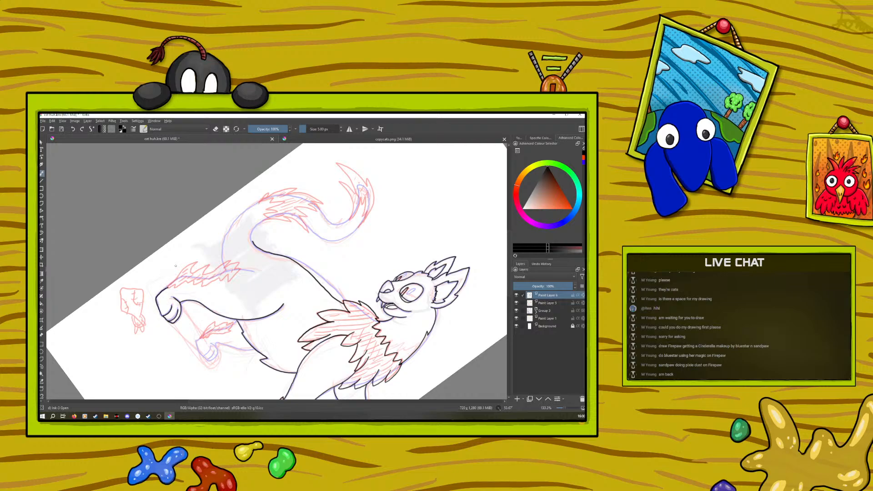
mouse_move(180, 274)
left_mouse_down()
mouse_move(196, 262)
mouse_move(211, 273)
mouse_move(232, 260)
mouse_move(239, 264)
mouse_move(202, 287)
left_mouse_up()
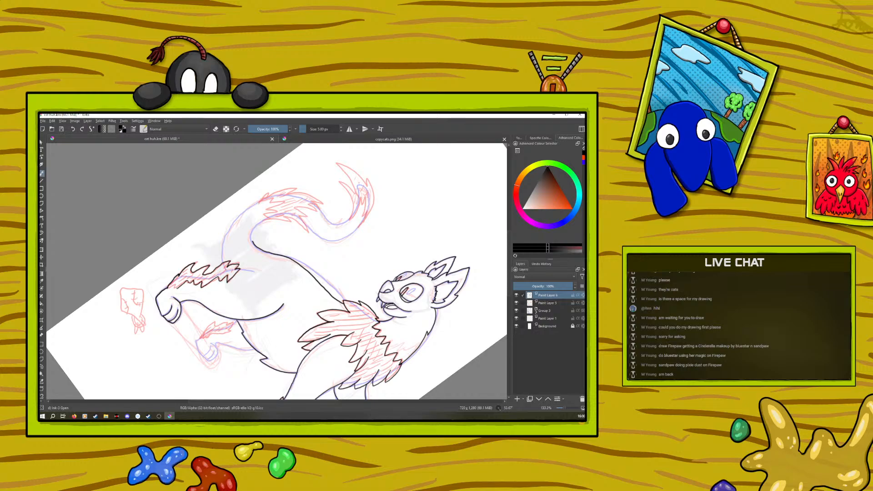
right_click(176, 253)
left_click_drag(214, 212, 177, 181)
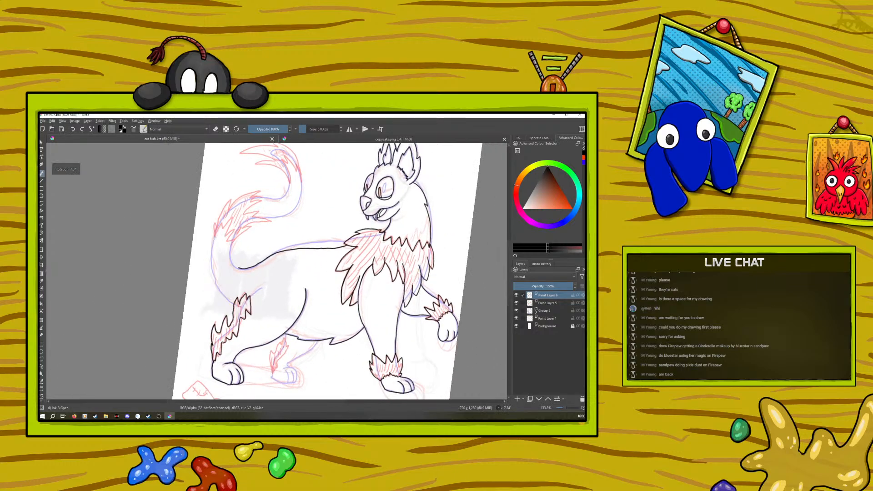
Ink the far hind leg in black with its ankle fur tuft and paw.
left_click(216, 129)
left_click(217, 130)
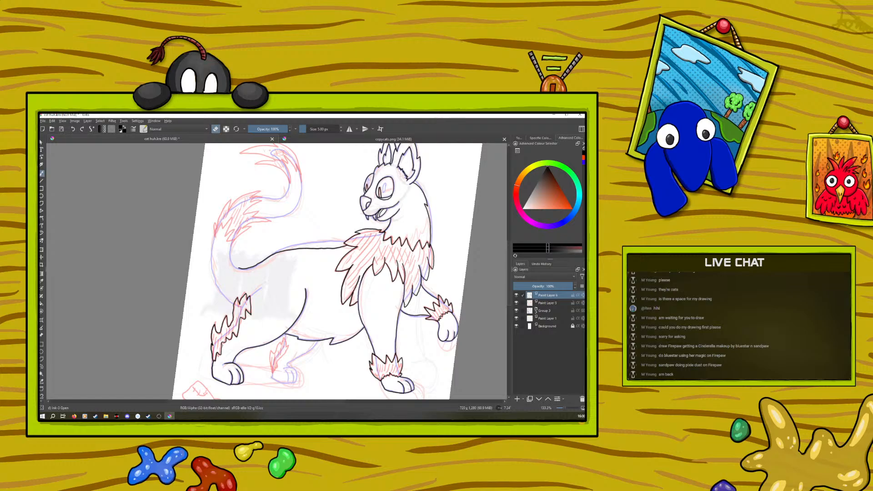
right_click(209, 279)
left_click(217, 129)
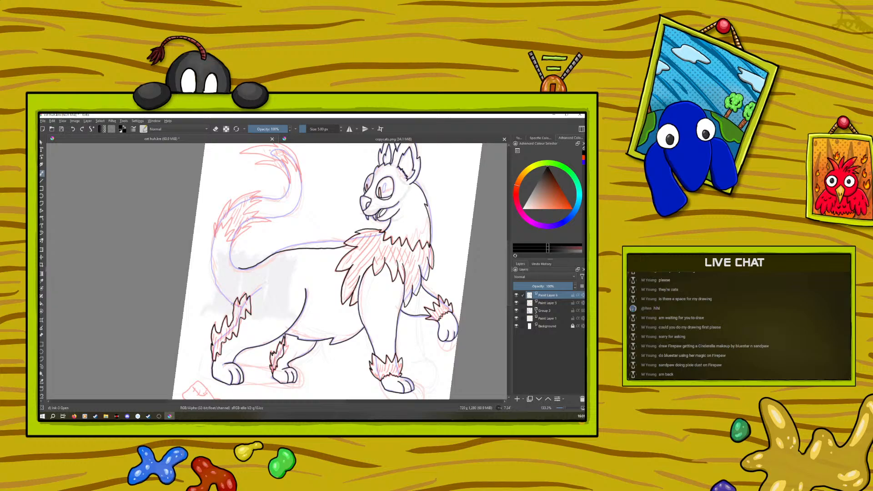
Ink the rump and tail base edges, plus the jagged fur tuft at the tail's middle.
mouse_move(228, 302)
left_mouse_down()
mouse_move(216, 283)
mouse_move(214, 240)
mouse_move(228, 257)
left_mouse_up()
scroll(509, 238, "up", 3)
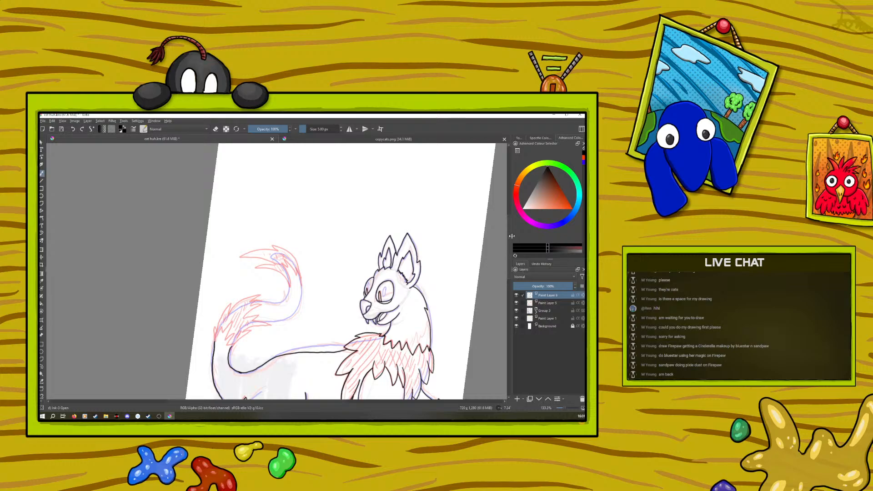
mouse_move(214, 345)
left_mouse_down()
mouse_move(216, 326)
mouse_move(228, 327)
mouse_move(224, 340)
mouse_move(232, 336)
mouse_move(228, 344)
mouse_move(227, 307)
mouse_move(255, 294)
mouse_move(245, 316)
left_mouse_up()
mouse_move(253, 320)
left_mouse_down()
mouse_move(270, 328)
mouse_move(240, 331)
left_mouse_up()
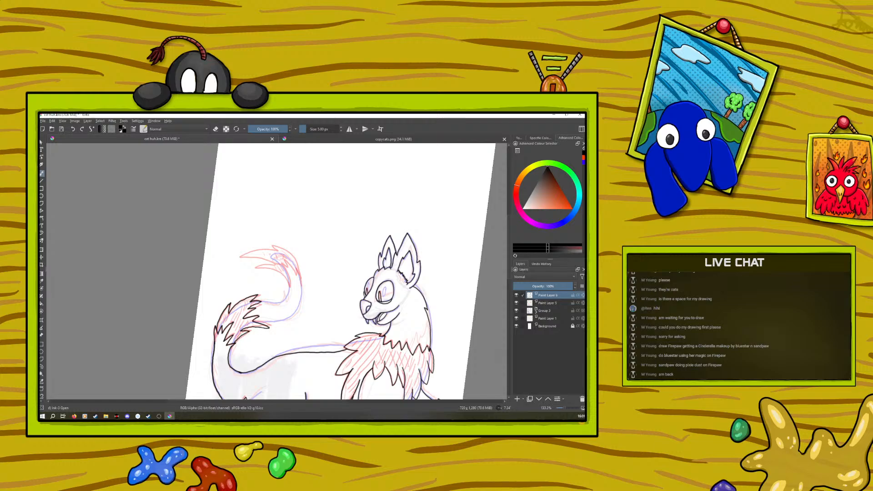
Ink the upper tail's curved edges, redoing one stroke, and outline the pointed fur at the tail tip.
mouse_move(264, 302)
left_mouse_down()
mouse_move(290, 283)
mouse_move(302, 289)
mouse_move(298, 307)
mouse_move(272, 320)
left_mouse_up()
left_click(74, 130)
mouse_move(271, 320)
left_mouse_down()
mouse_move(284, 318)
mouse_move(301, 291)
left_mouse_up()
right_click(267, 226)
left_click_drag(274, 173, 321, 216)
right_click(320, 216)
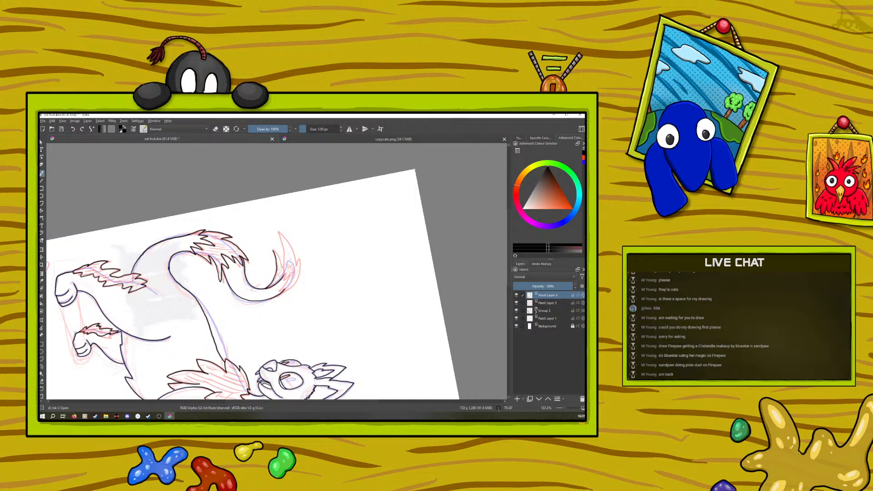
left_click_drag(289, 274, 283, 287)
mouse_move(274, 251)
left_mouse_down()
mouse_move(276, 228)
mouse_move(291, 264)
mouse_move(300, 261)
mouse_move(276, 298)
left_mouse_up()
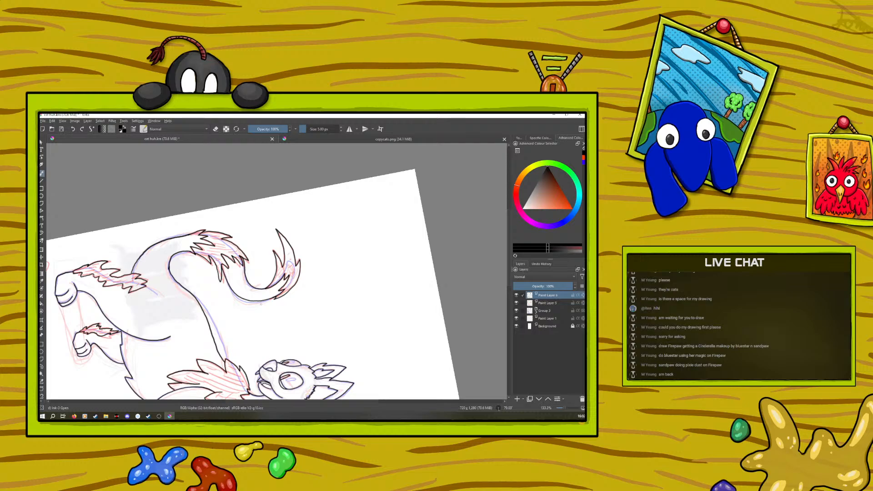
right_click(114, 308)
left_click_drag(165, 302, 105, 228)
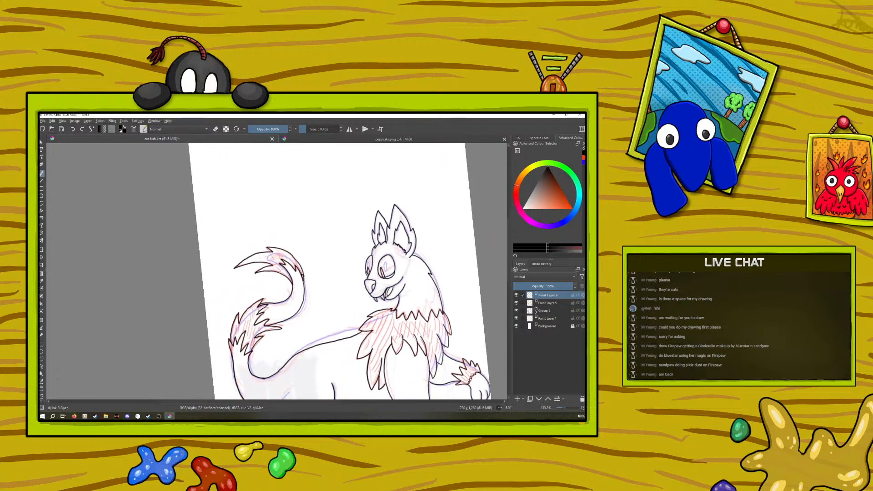
Touch up the tail line art and ink the short fold line above the near hind leg's fur.
left_click(216, 129)
left_click(216, 129)
scroll(509, 273, "down", 5)
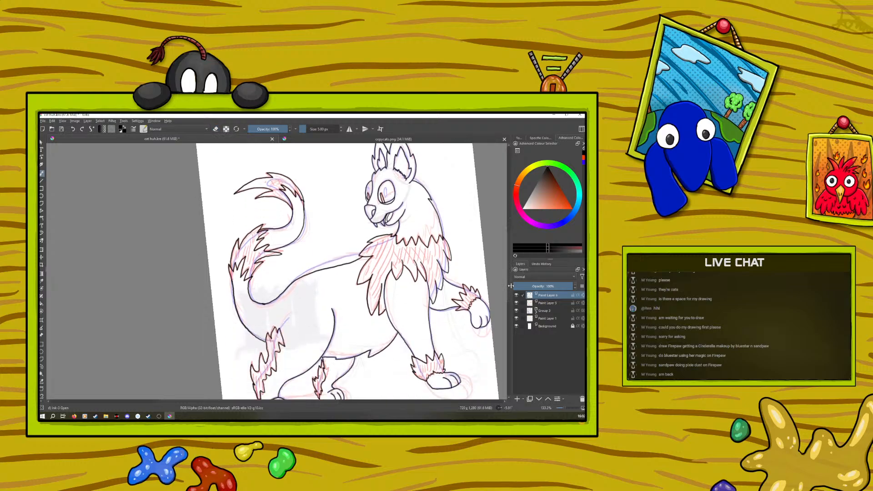
scroll(509, 306, "up", 1)
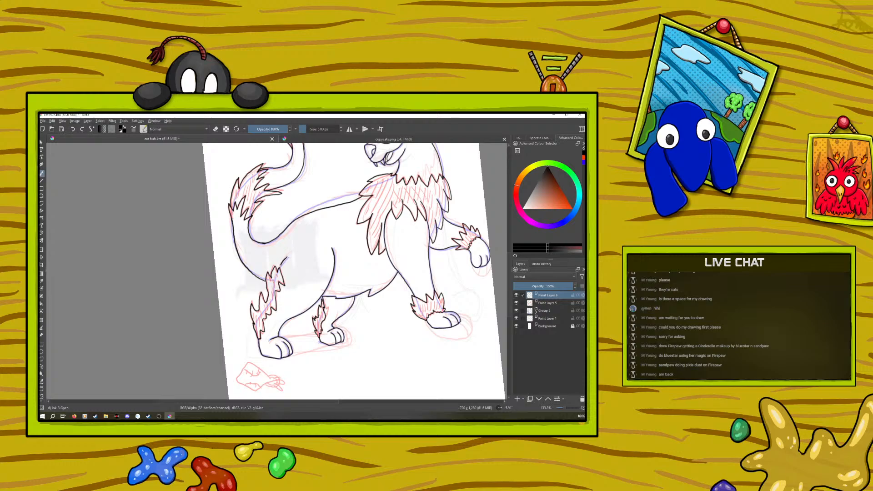
Ink the small diamond-shaped detail sketch below the hind paw, including its stitch marks and clawed end.
right_click(240, 323)
left_click_drag(235, 272, 281, 292)
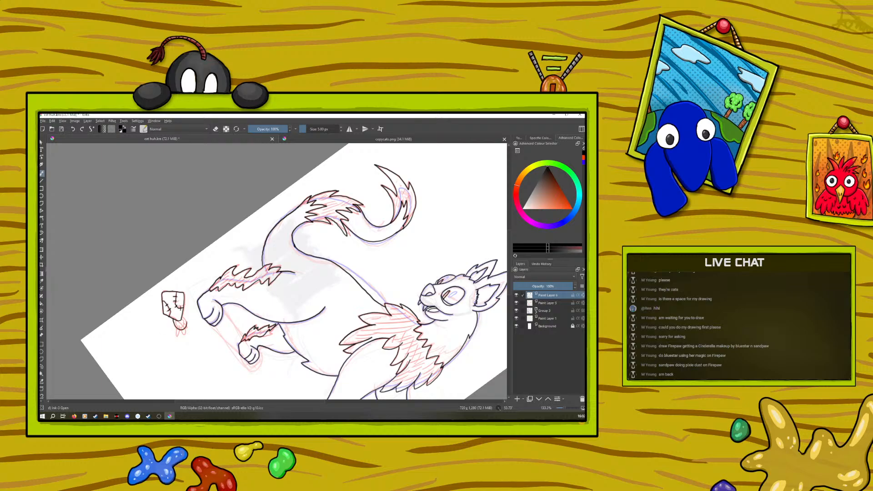
left_click(73, 129)
right_click(158, 273)
right_click(158, 273)
right_click(174, 279)
left_click_drag(216, 248, 181, 218)
right_click(181, 219)
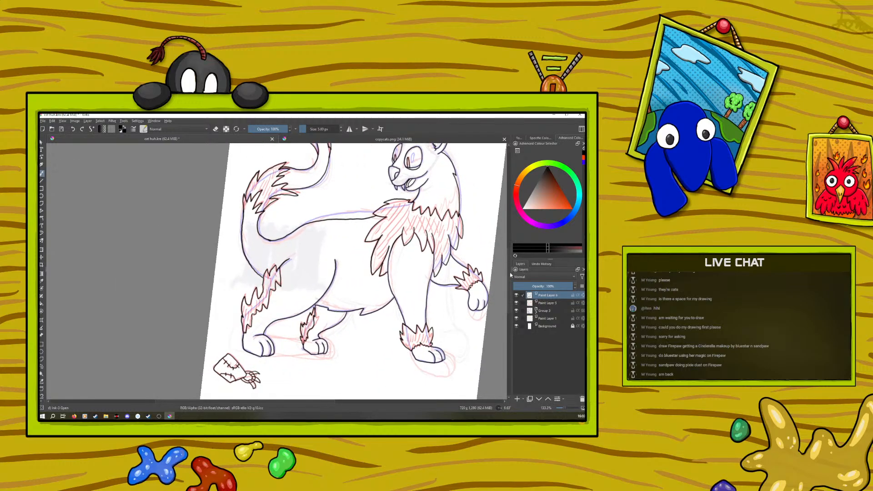
Save the cat drawing and close the copycats.png document.
left_click_drag(509, 292, 512, 277)
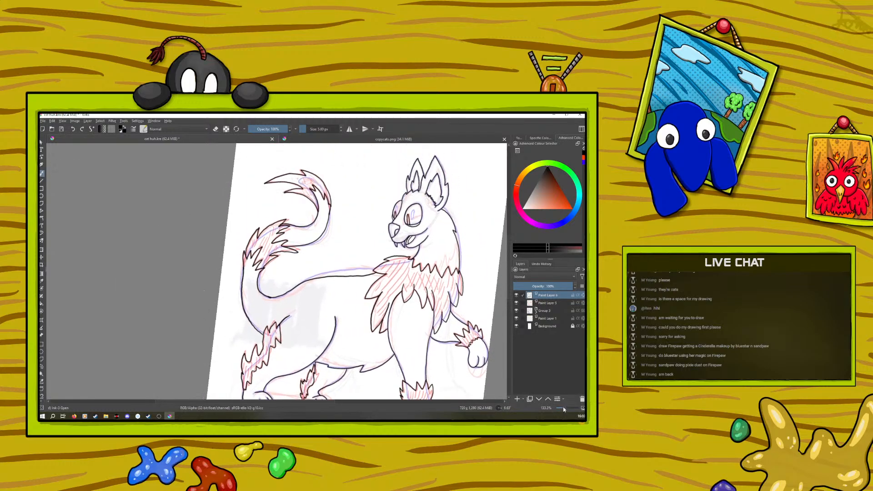
left_click_drag(564, 407, 561, 408)
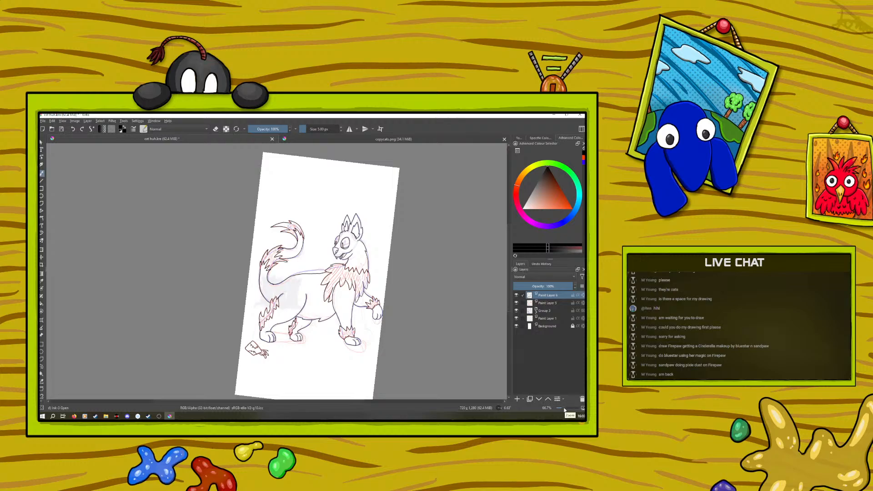
left_click(66, 132)
key("ctrl+Tab")
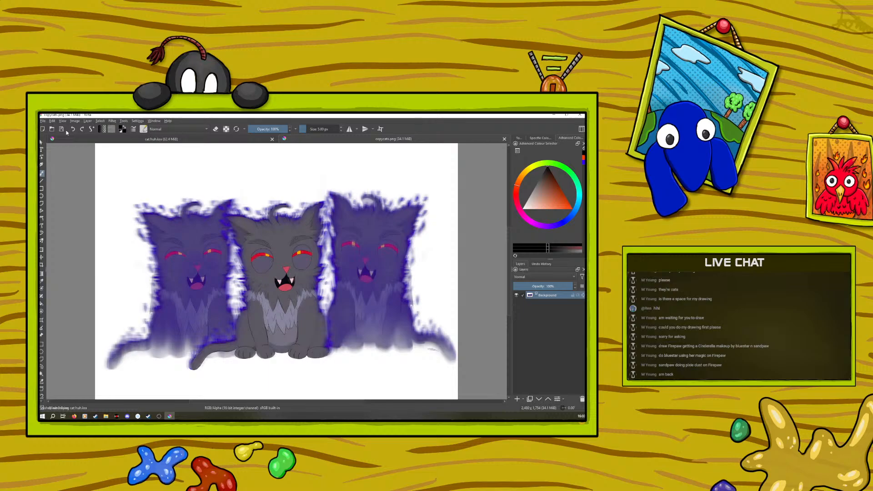
left_click(504, 139)
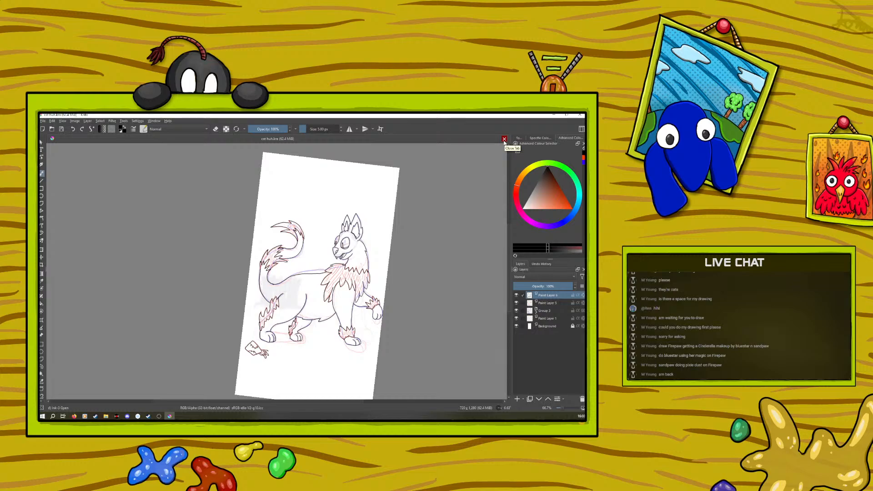
Touch up the cat's brow line with a short stroke and turn on eraser mode for the brush.
key("ctrl+z")
left_click(73, 131)
scroll(562, 407, "up", 2)
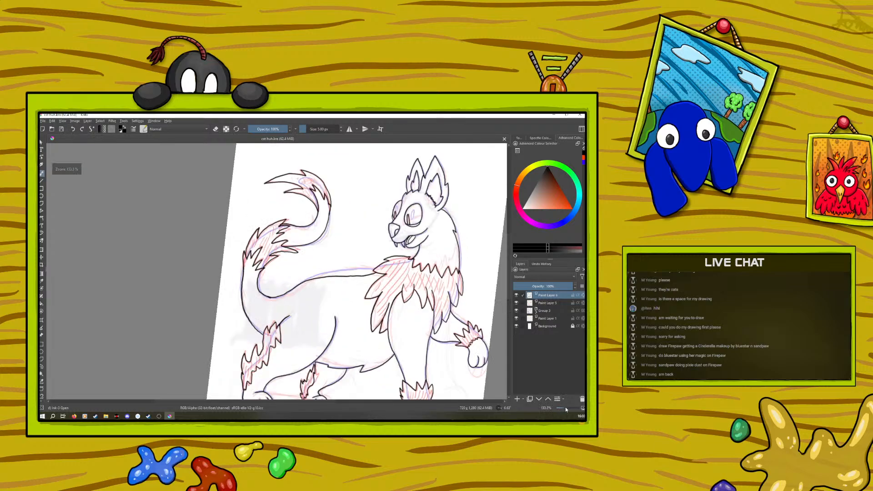
left_click_drag(400, 197, 403, 196)
left_click(216, 130)
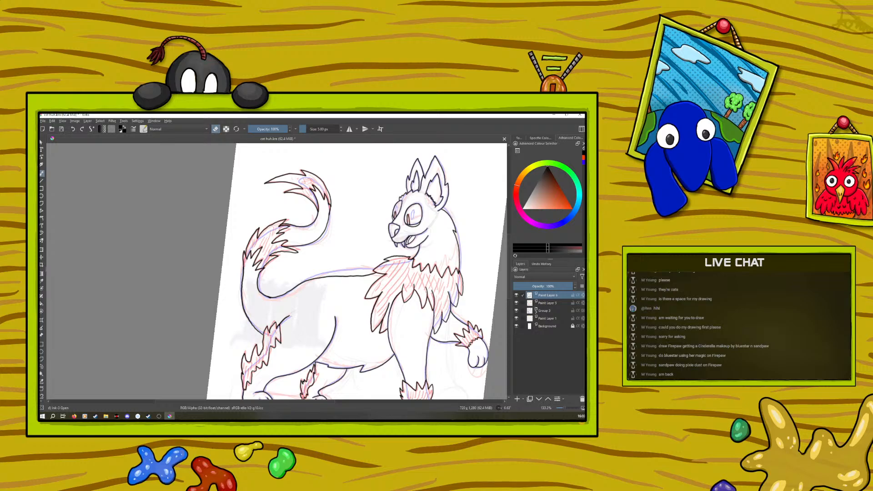
left_click_drag(563, 410, 564, 409)
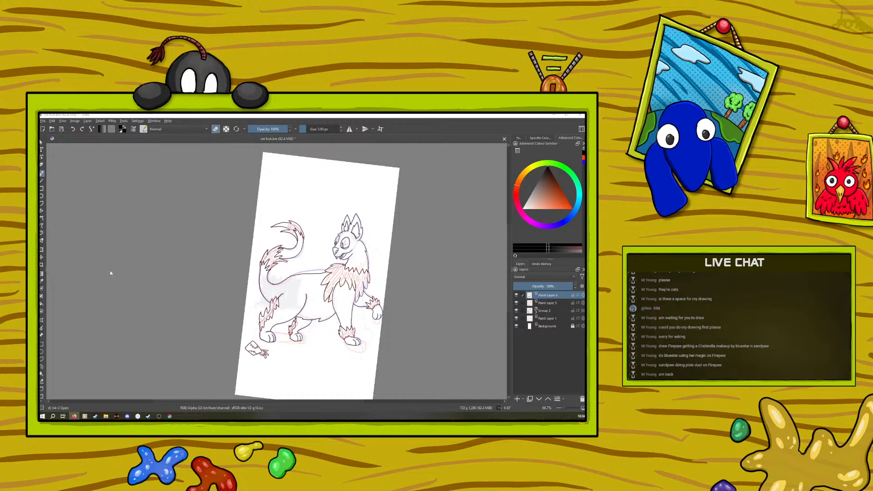
Check the Bluestar reference picture in the browser, close its page, and return to the cat drawing in Krita.
key("alt+Tab")
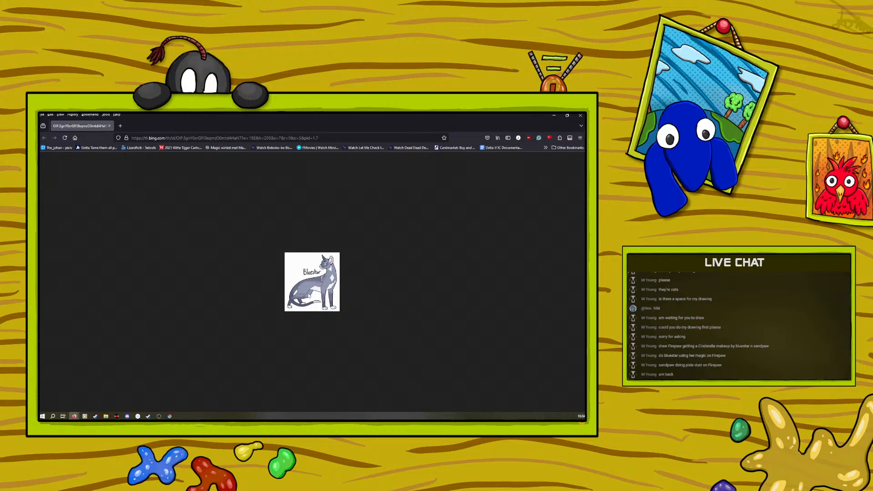
left_click(170, 417)
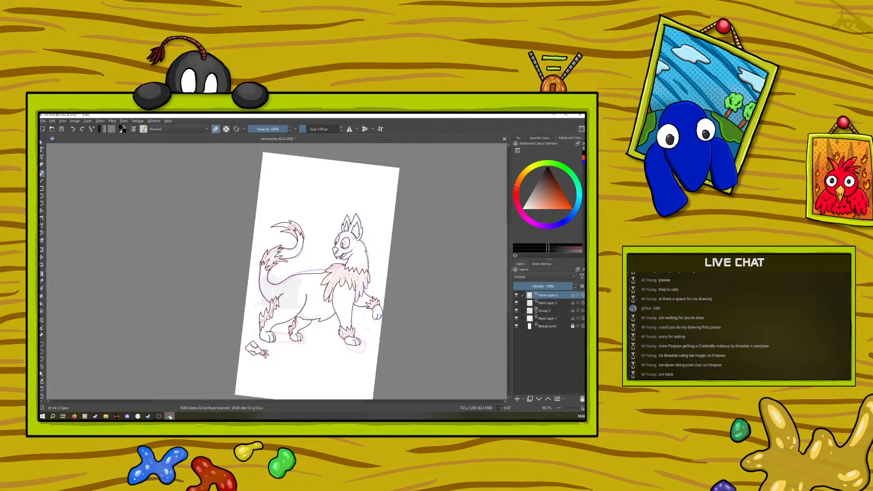
left_click(170, 417)
left_click(169, 416)
left_click(170, 416)
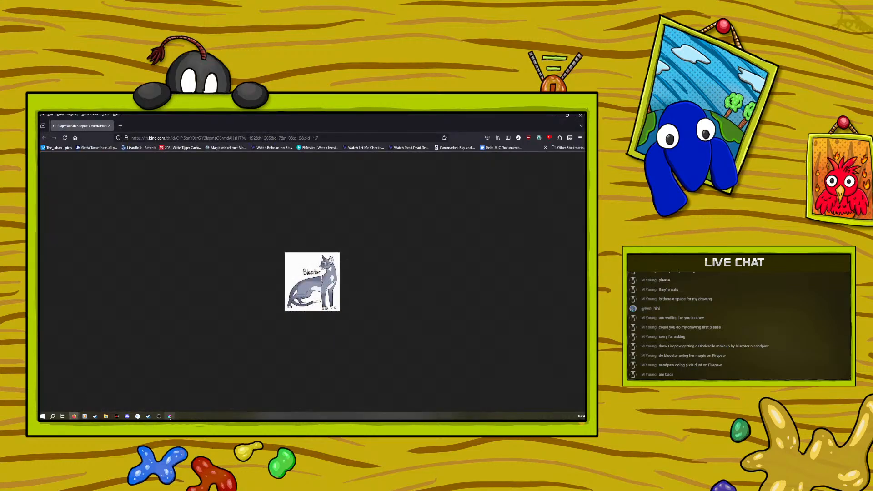
left_click(170, 417)
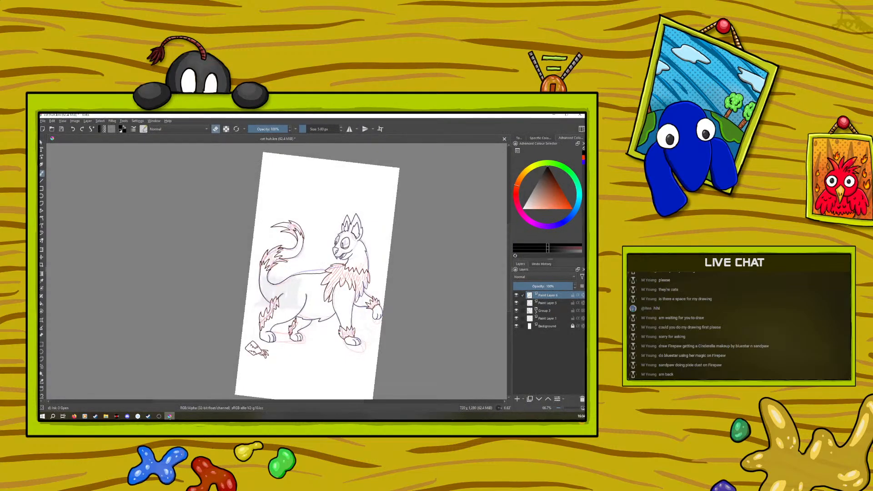
left_click(170, 417)
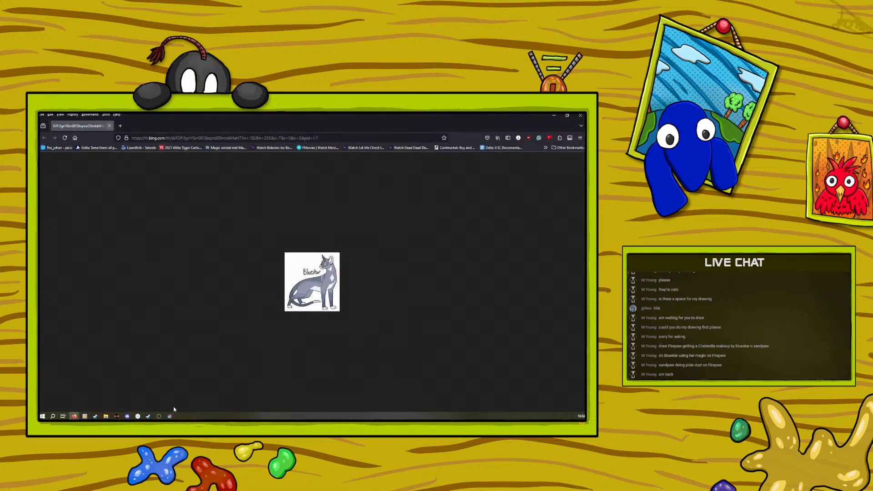
left_click(109, 127)
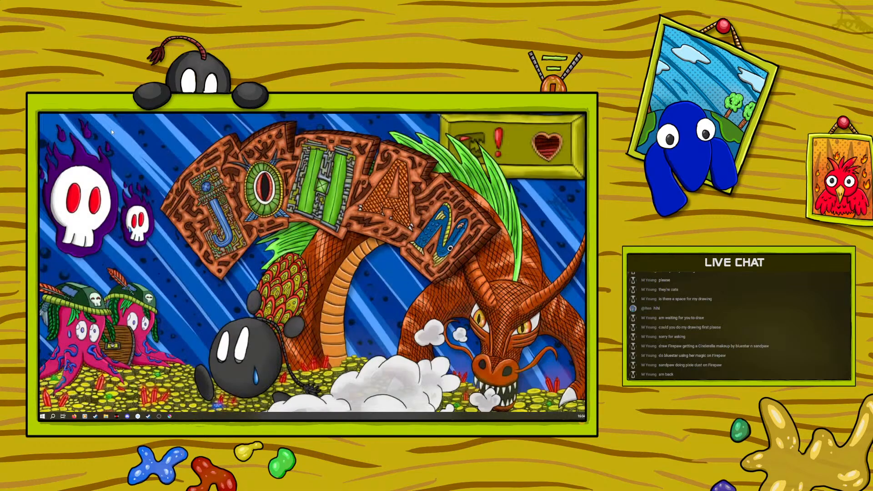
left_click(169, 416)
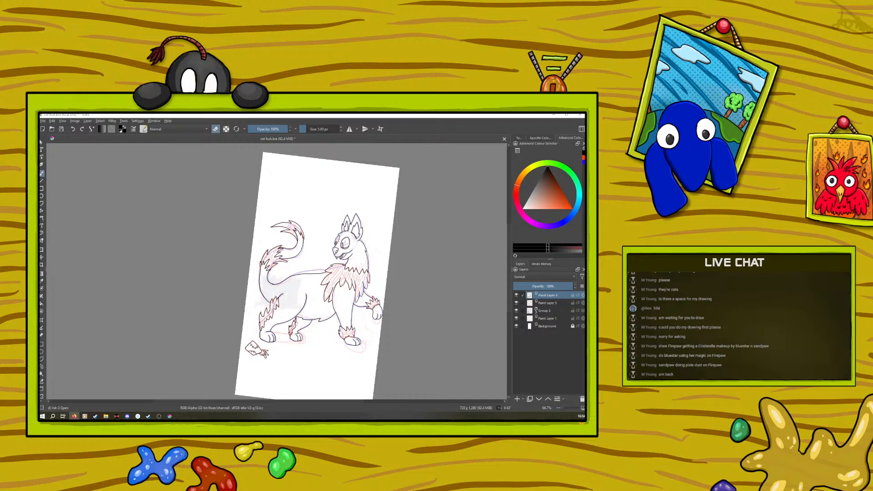
scroll(341, 272, "down", 2)
scroll(330, 270, "up", 5)
scroll(325, 275, "down", 3)
scroll(322, 278, "up", 2)
scroll(322, 277, "down", 3)
scroll(322, 278, "up", 2)
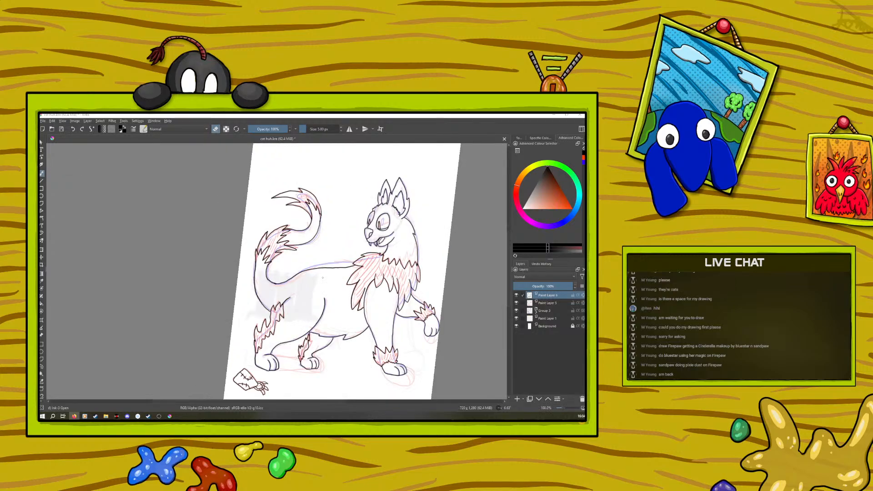
scroll(321, 291, "down", 1)
scroll(321, 293, "up", 1)
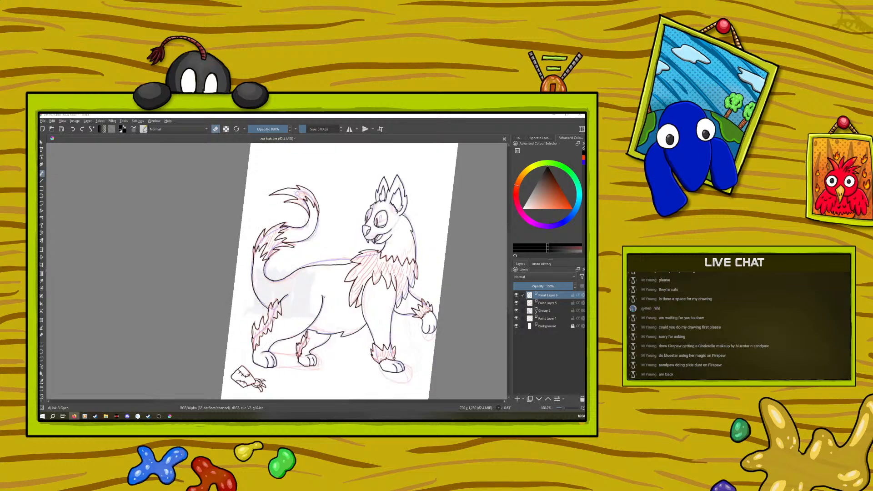
Handwrite "cat??" in black on a new paint layer below the cat and save the drawing.
left_click(517, 399)
scroll(510, 327, "down", 3)
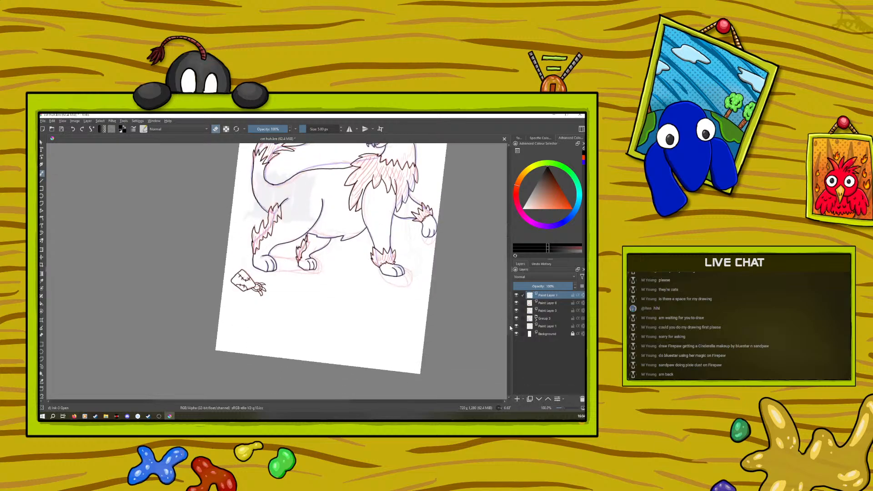
key("e")
mouse_move(288, 316)
left_mouse_down()
mouse_move(289, 329)
mouse_move(311, 328)
left_mouse_up()
left_click_drag(304, 318, 330, 327)
left_click(319, 332)
left_click(329, 333)
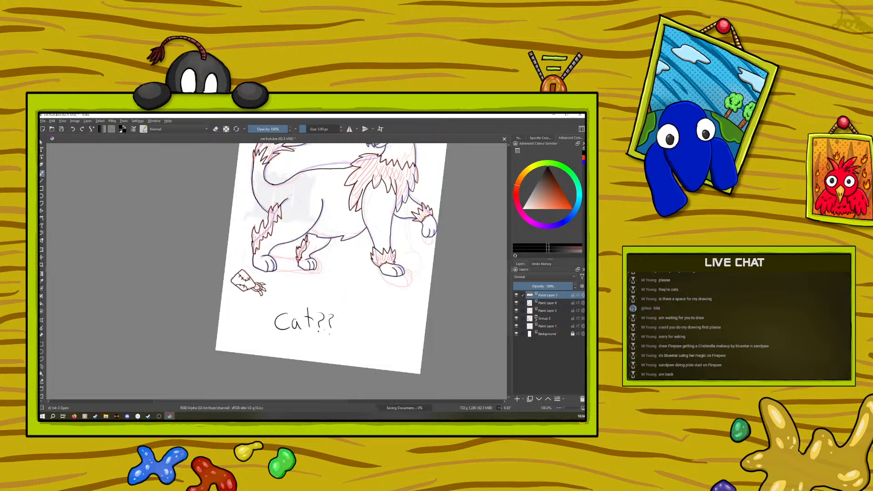
left_click_drag(508, 288, 508, 269)
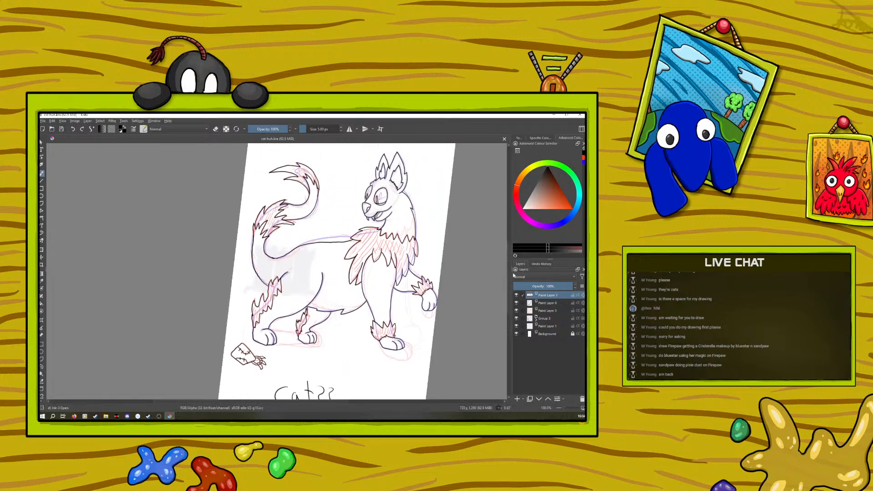
left_click_drag(570, 408, 565, 409)
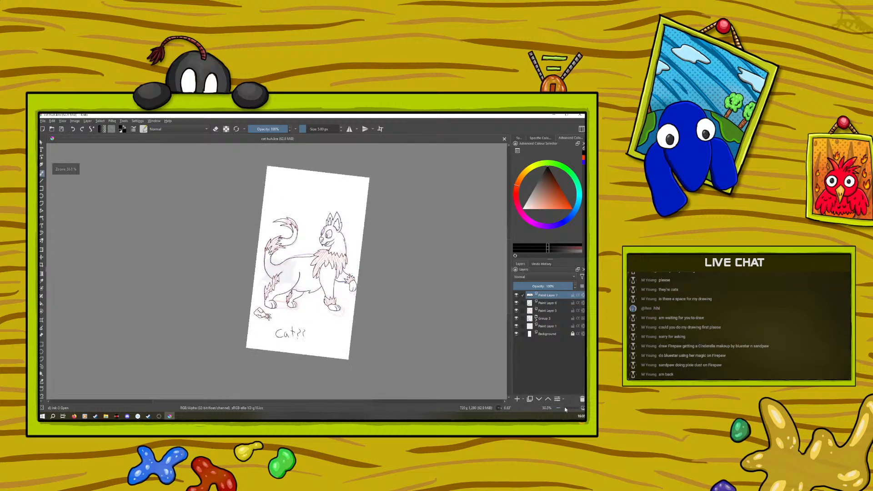
Open "wizard getting sucked in2.kra" from the "the portal event" folder inside chapter 1 of the story of awesomeness.
left_click(52, 129)
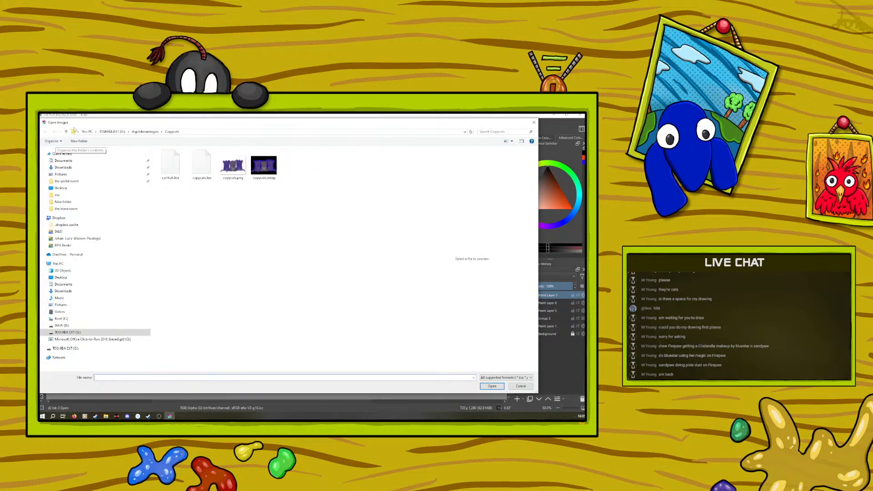
left_click(145, 131)
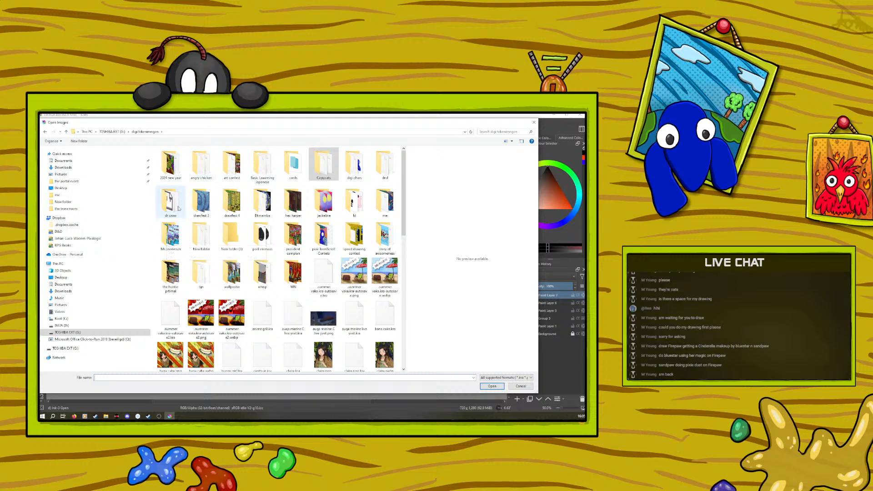
double_click(382, 234)
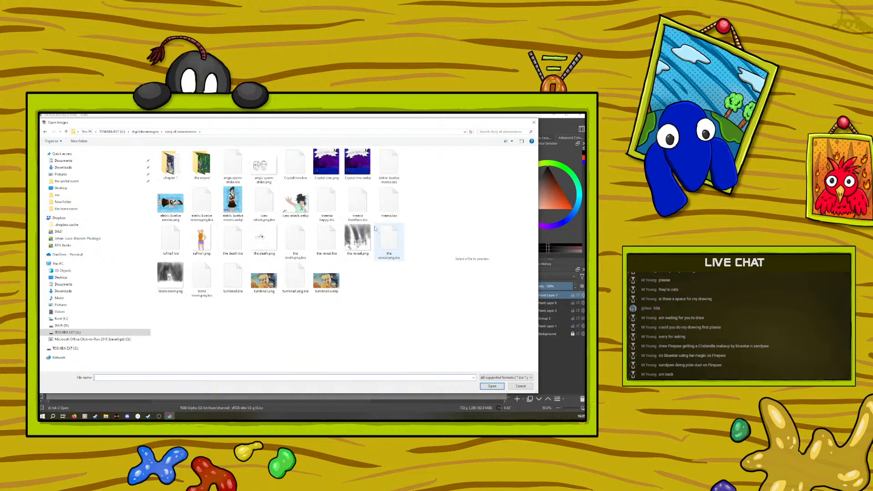
double_click(177, 168)
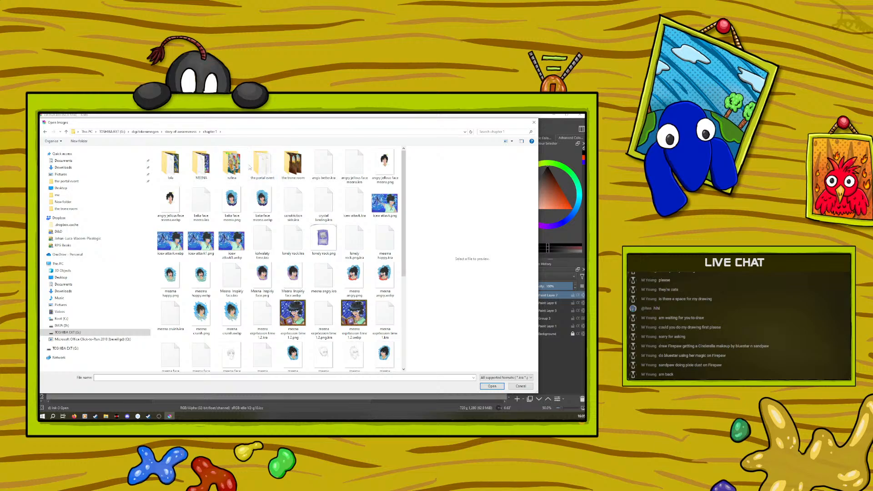
left_click(260, 168)
double_click(260, 171)
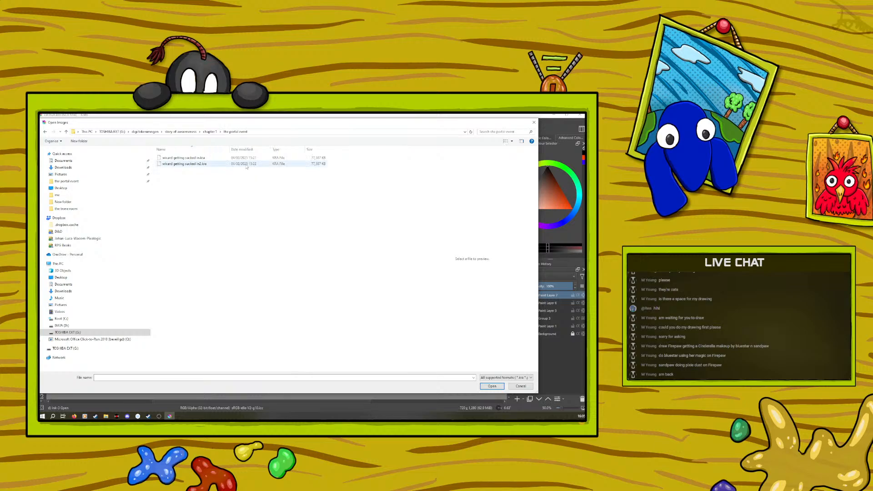
left_click(181, 165)
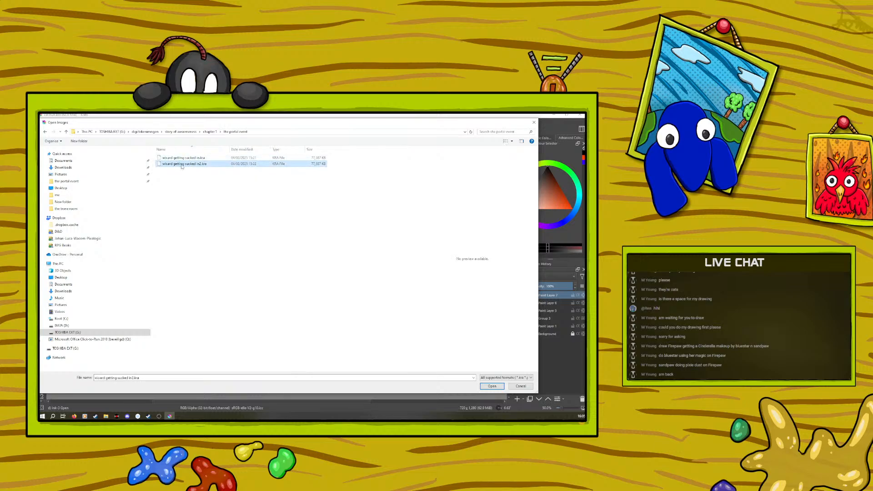
left_click(492, 386)
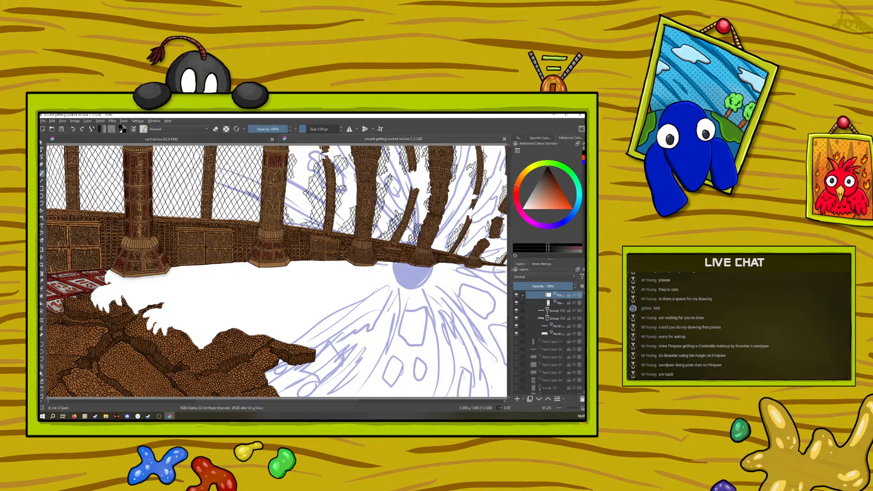
left_click(159, 138)
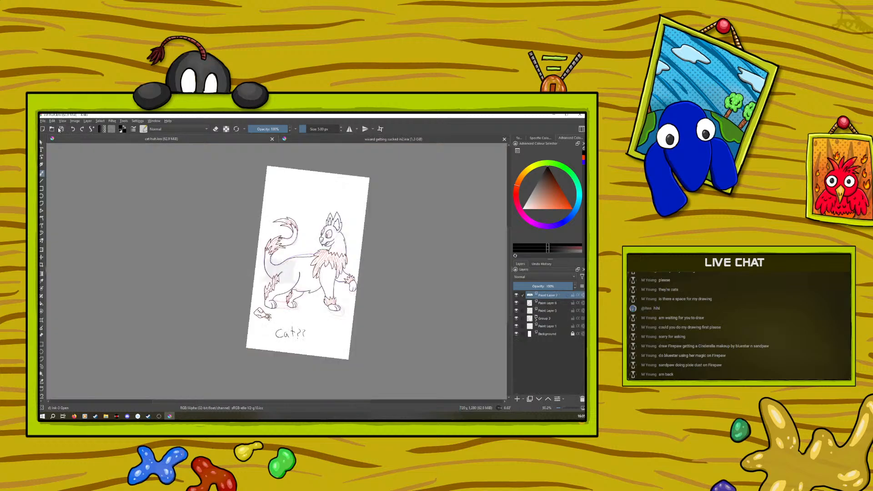
left_click(317, 136)
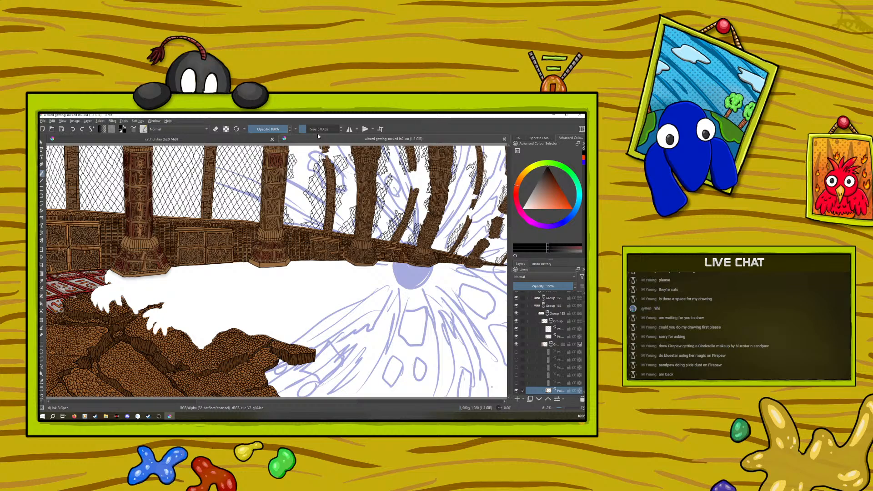
Sample the light brown from the pillar's ribbed base and brush it onto the carved shaft above with the Freehand Brush.
left_click_drag(509, 293, 509, 274)
left_click_drag(562, 406, 566, 406)
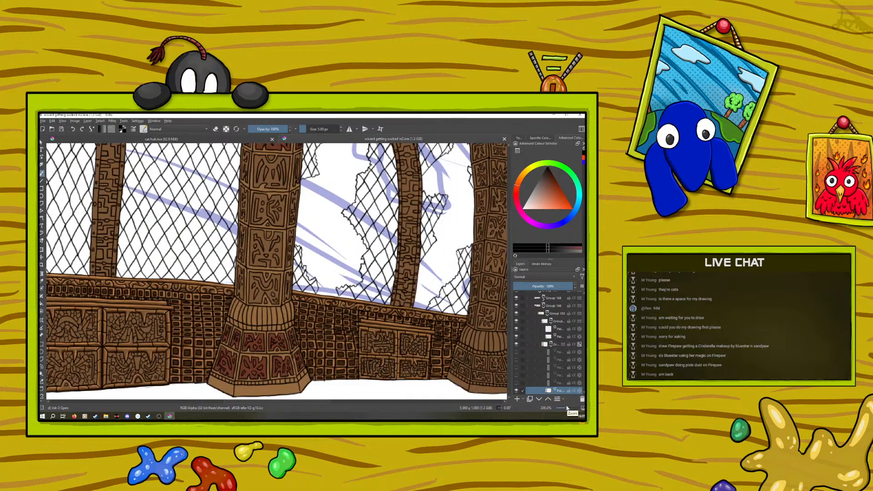
left_click(255, 311, "ctrl")
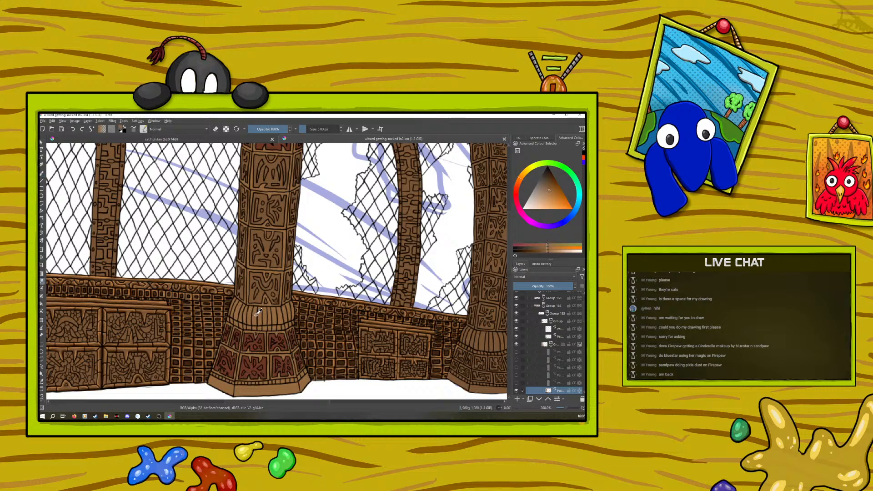
left_click(41, 174)
left_click_drag(262, 260, 256, 240)
Toggle the visibility of the paint layer just above the active one to examine the carved pillars and cabinets.
mouse_move(231, 403)
left_mouse_down()
mouse_move(139, 407)
mouse_move(220, 402)
mouse_move(204, 398)
mouse_move(211, 391)
left_mouse_up()
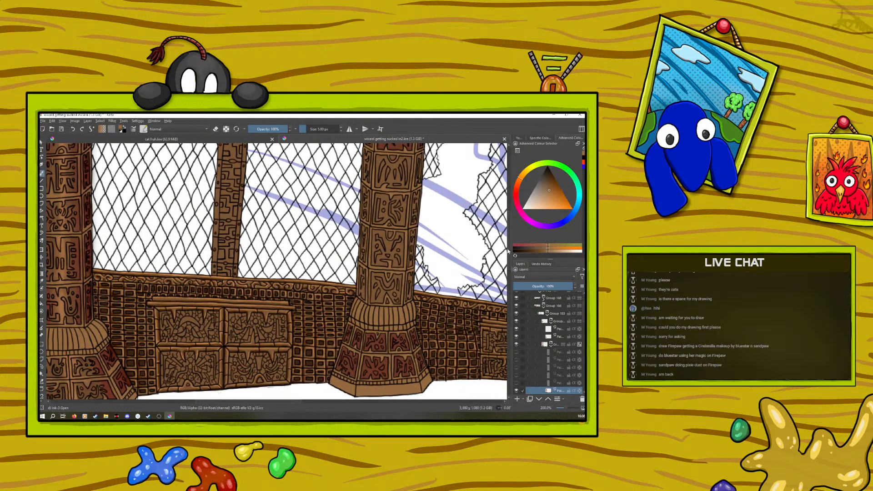
mouse_move(508, 221)
left_mouse_down()
mouse_move(508, 203)
mouse_move(516, 221)
left_mouse_up()
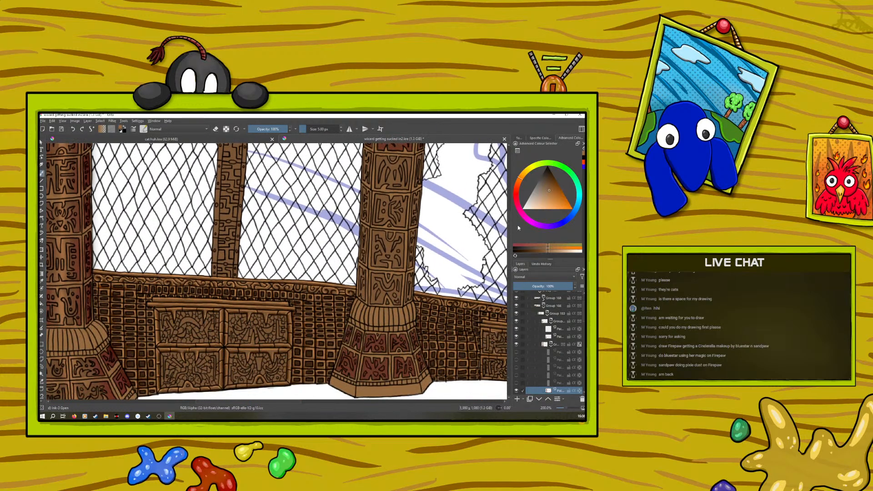
left_click(515, 384)
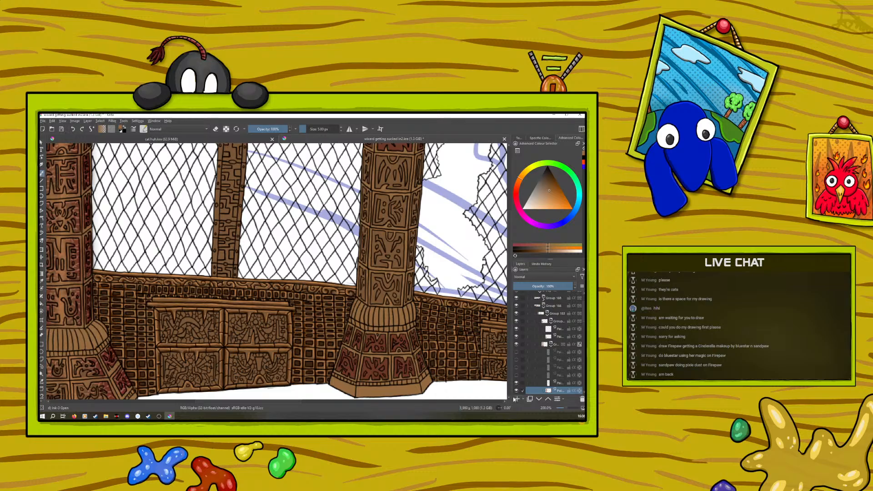
left_click_drag(267, 403, 242, 402)
left_click(516, 383)
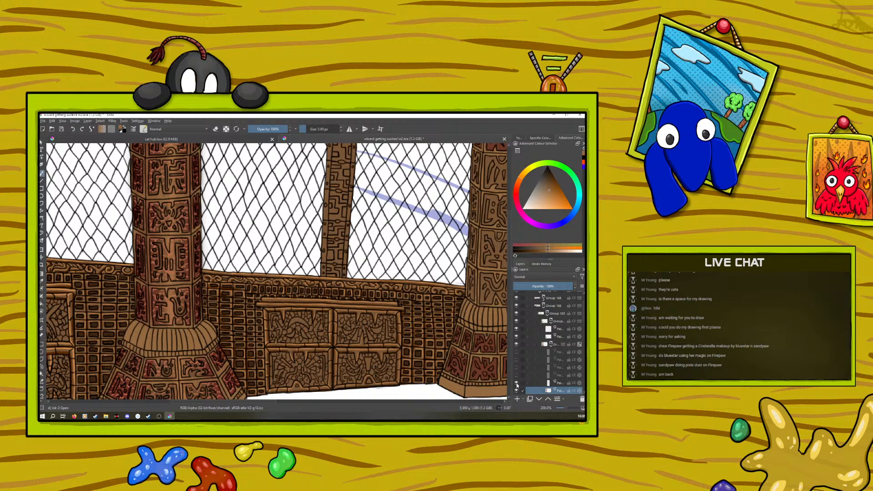
Toggle the visibility of the lower group's paint layers one by one to compare their shading on the carved pillars.
left_click(515, 352)
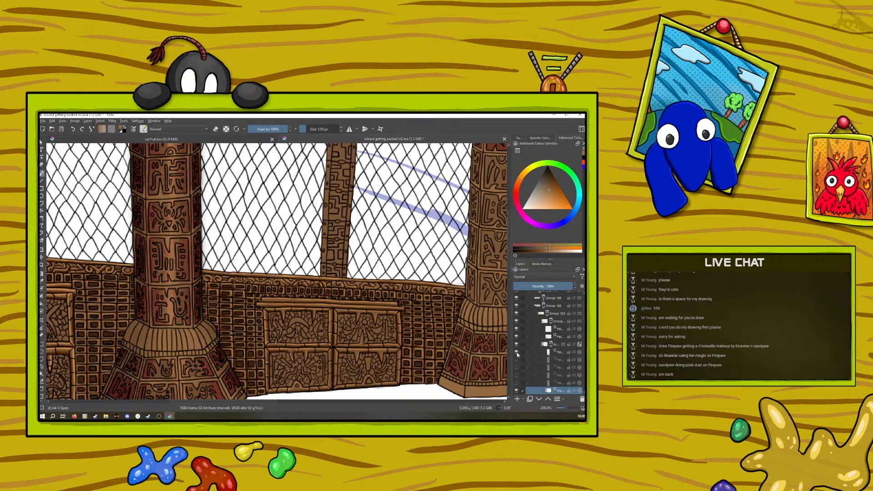
left_click(515, 352)
left_click(516, 359)
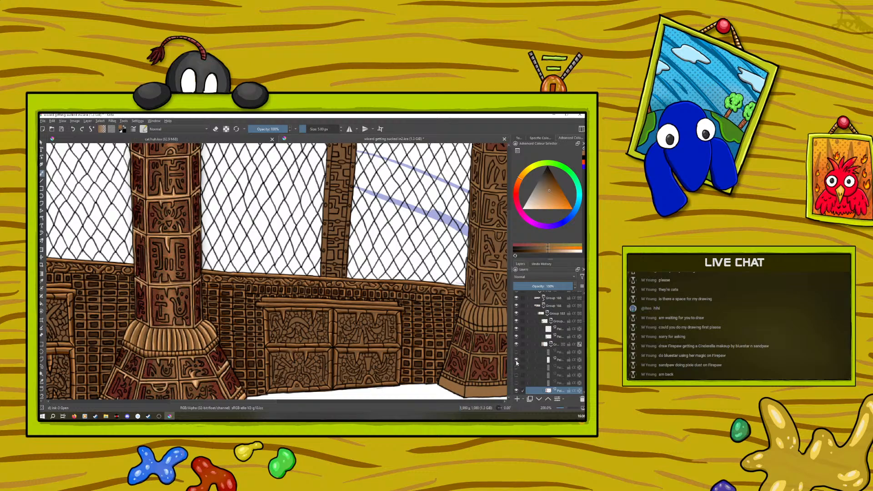
left_click(516, 361)
left_click(516, 391)
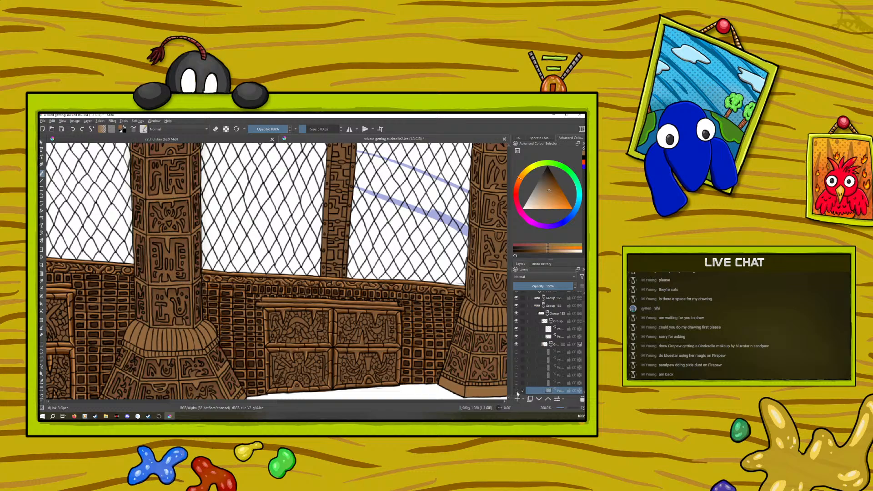
left_click(516, 391)
Select the upper paint layer of the pillar group and toggle it and the layer below it to check what each contains.
left_click(557, 329)
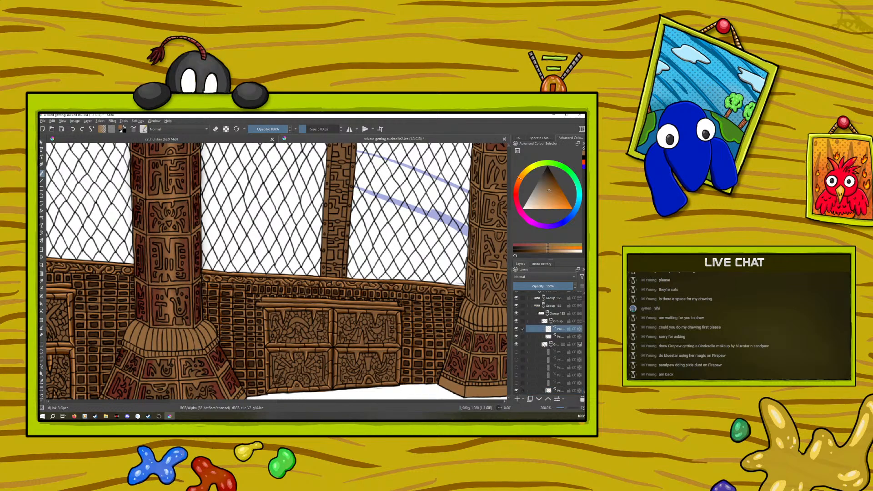
left_click(516, 329)
left_click(516, 328)
left_click(516, 336)
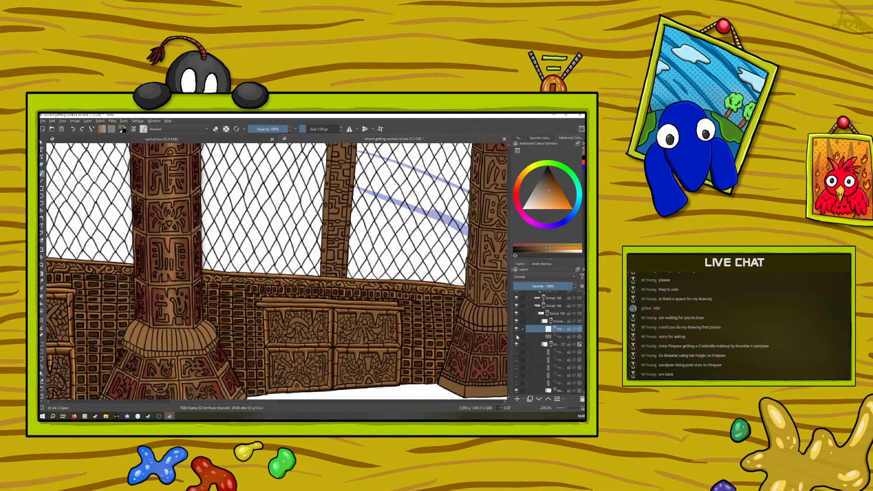
left_click(517, 329)
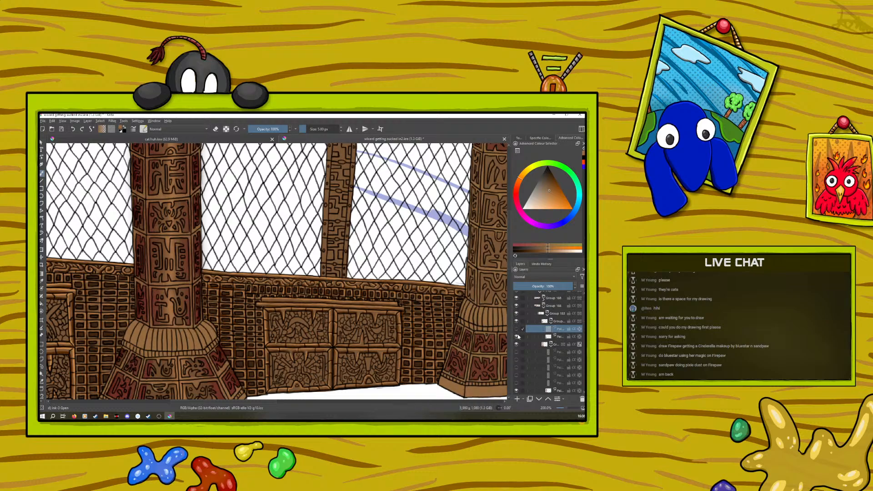
left_click(517, 336)
left_click(517, 329)
left_click(517, 330)
left_click(517, 330)
left_click_drag(263, 403, 286, 399)
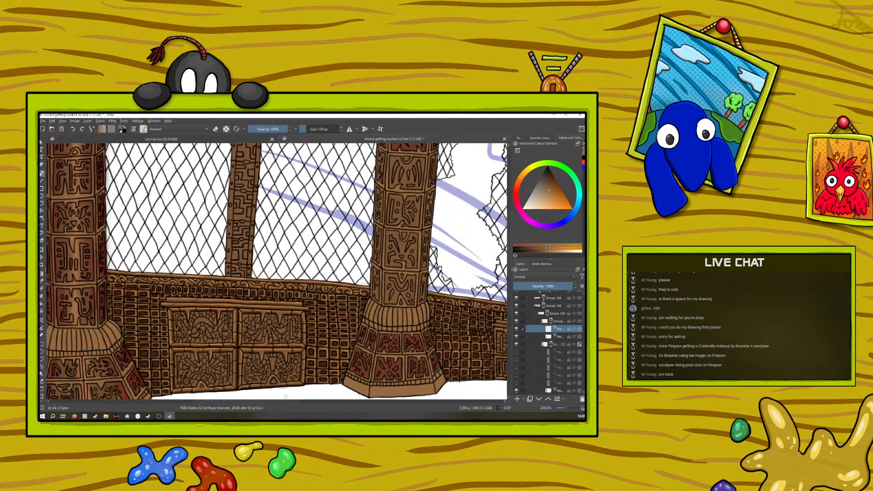
Erase the dark red from the flared base of the pillar beside the double cabinet on the group's lowest paint layer.
left_click(561, 390)
left_click(516, 391)
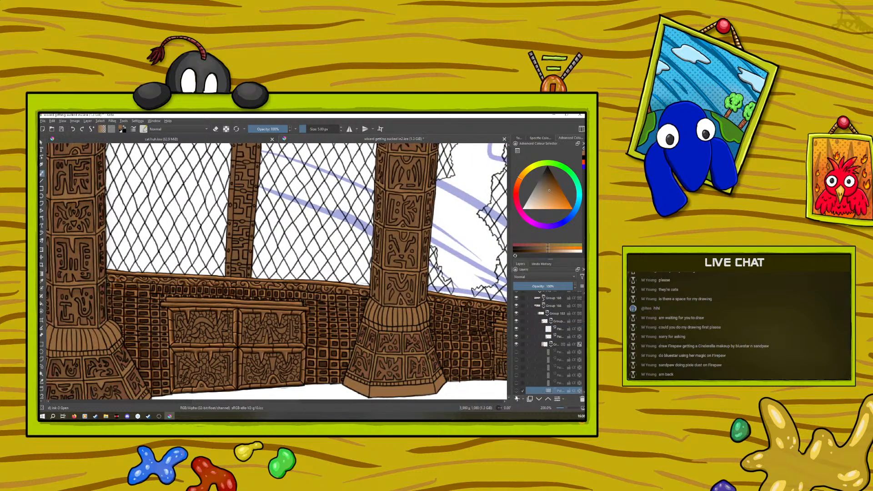
left_click(517, 391)
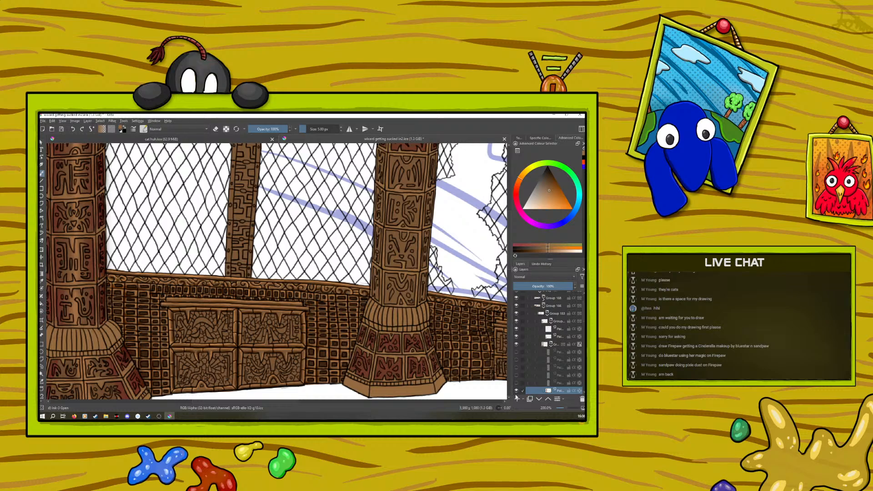
key("slash")
mouse_move(369, 338)
left_mouse_down()
mouse_move(361, 366)
mouse_move(406, 349)
mouse_move(409, 374)
mouse_move(428, 343)
mouse_move(438, 371)
mouse_move(443, 351)
left_mouse_up()
On the upper paint layer, brush the dark red sampled from the neighbouring pillar onto the first carved panels of the cleared base.
left_click(560, 329)
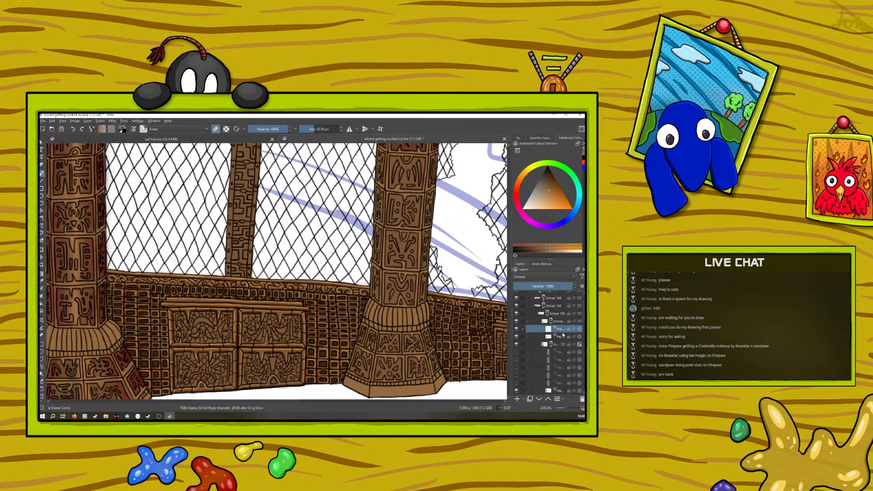
key("slash")
left_click(92, 289, "ctrl")
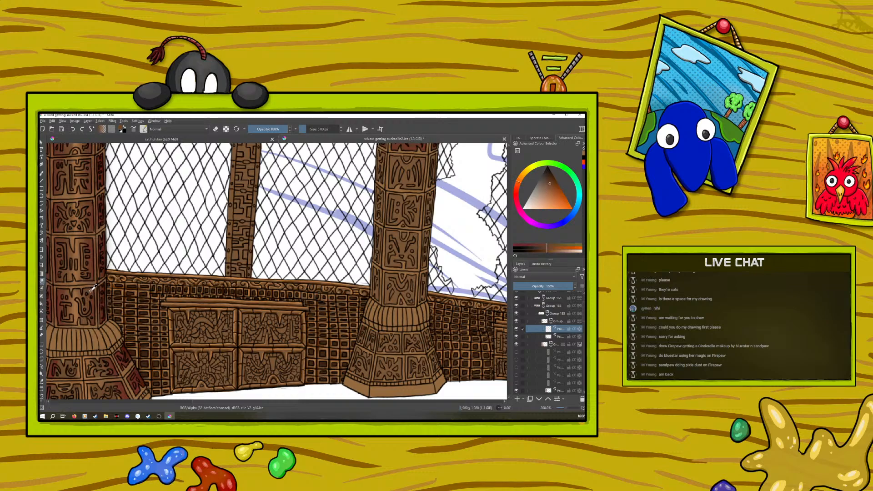
left_click(42, 174)
left_click_drag(392, 344, 397, 349)
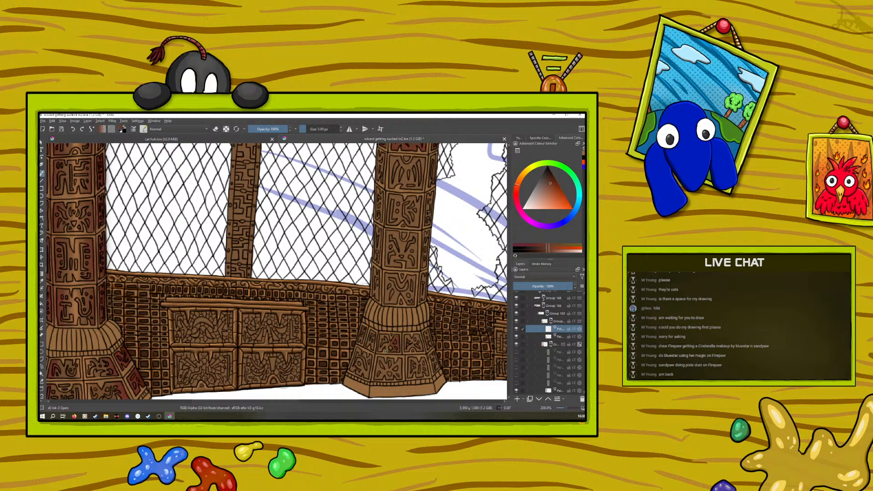
left_click_drag(389, 348, 382, 344)
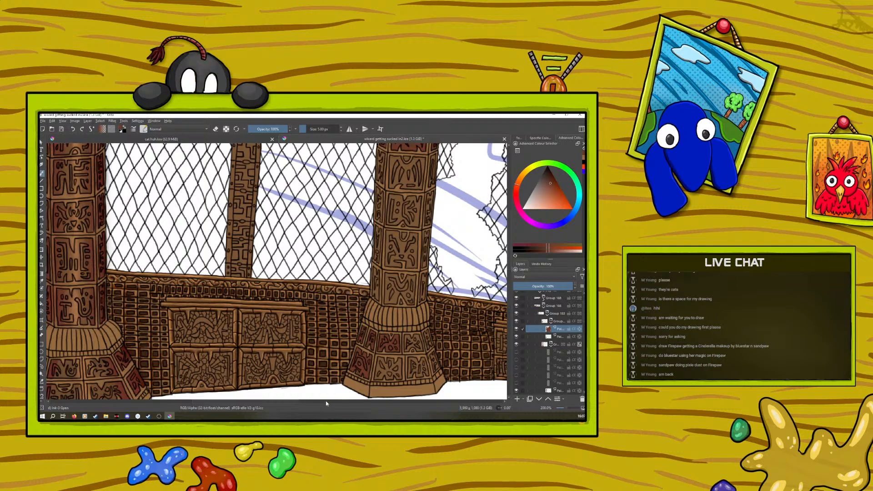
Fill the remaining carved panels of the same pillar's flared base with the dark reddish brown.
left_click_drag(292, 402, 303, 402)
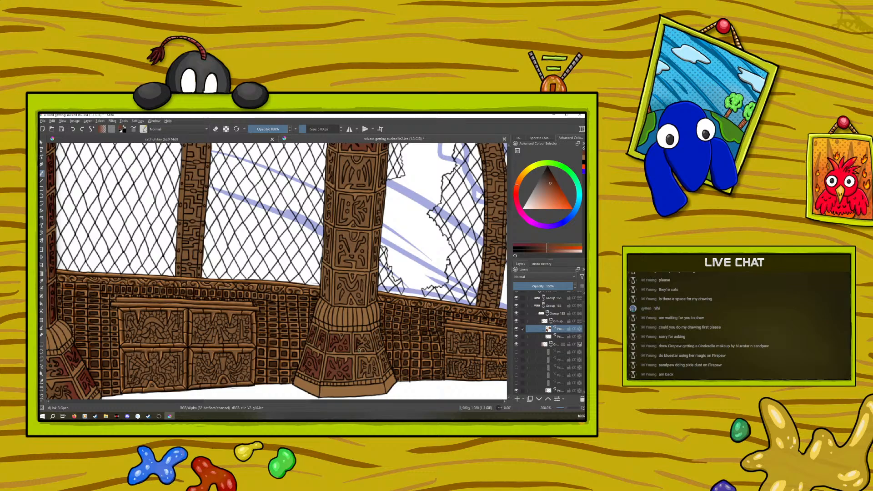
mouse_move(369, 341)
left_mouse_down()
mouse_move(371, 348)
mouse_move(364, 338)
left_mouse_up()
left_click_drag(360, 365, 360, 360)
left_click_drag(370, 366, 371, 372)
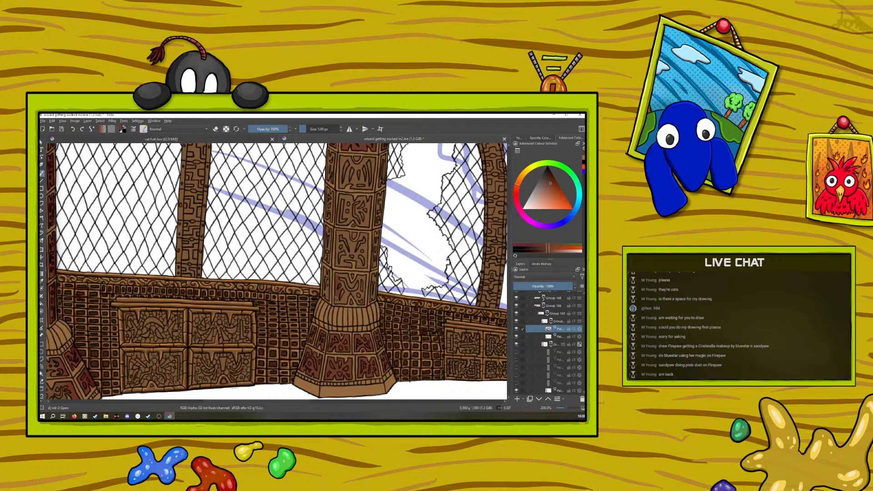
Paint the lowest carved shaft panel and its side facets above the ribbed collar dark reddish brown.
mouse_move(342, 302)
left_mouse_down()
mouse_move(347, 275)
mouse_move(336, 275)
mouse_move(352, 285)
mouse_move(358, 276)
mouse_move(354, 288)
mouse_move(365, 275)
mouse_move(351, 294)
left_mouse_up()
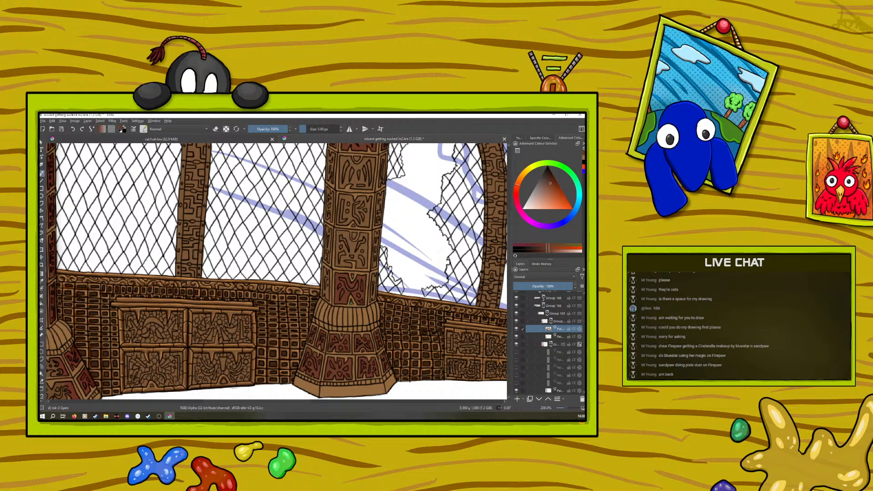
left_click_drag(326, 278, 327, 295)
left_click_drag(371, 300, 375, 277)
Brush dark reddish brown into the next two carved panels up the pillar's shaft.
scroll(507, 253, "up", 3)
left_click_drag(340, 308, 337, 305)
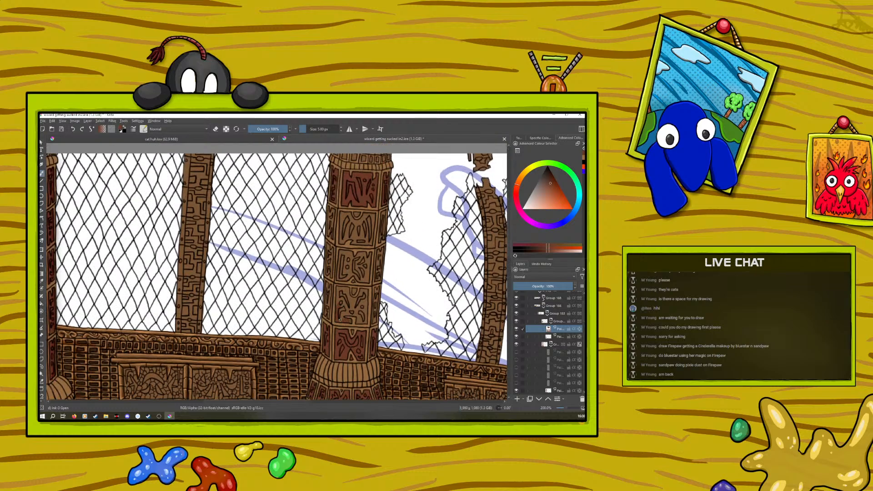
mouse_move(343, 310)
left_mouse_down()
mouse_move(339, 291)
mouse_move(337, 298)
left_mouse_up()
mouse_move(359, 316)
left_mouse_down()
mouse_move(366, 322)
mouse_move(349, 289)
mouse_move(341, 290)
mouse_move(348, 288)
left_mouse_up()
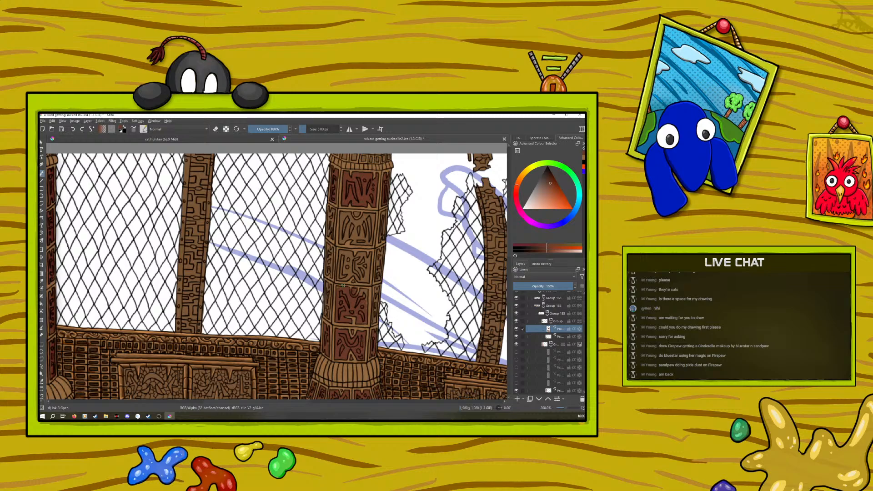
left_click(215, 129)
left_click(216, 129)
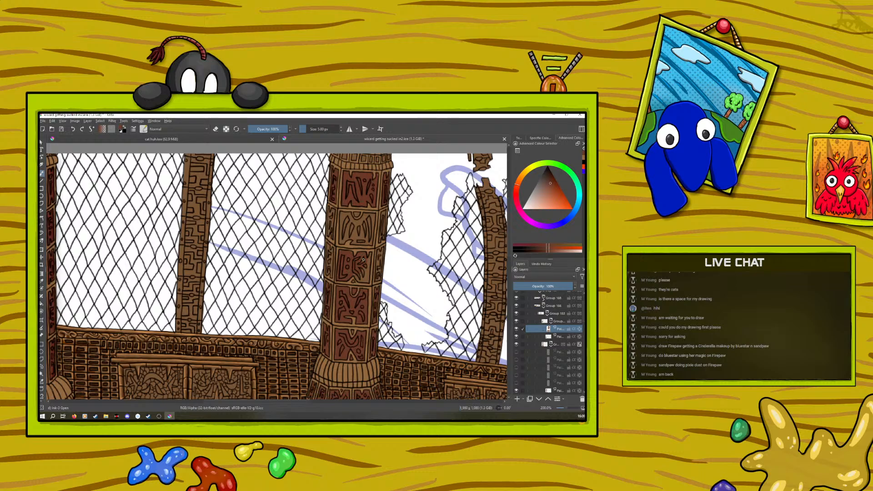
left_click_drag(369, 258, 368, 282)
Check the upper paint layer's contents, and erase the old red from the pillar's top shaft panels on the lower paint layer.
scroll(508, 253, "up", 2)
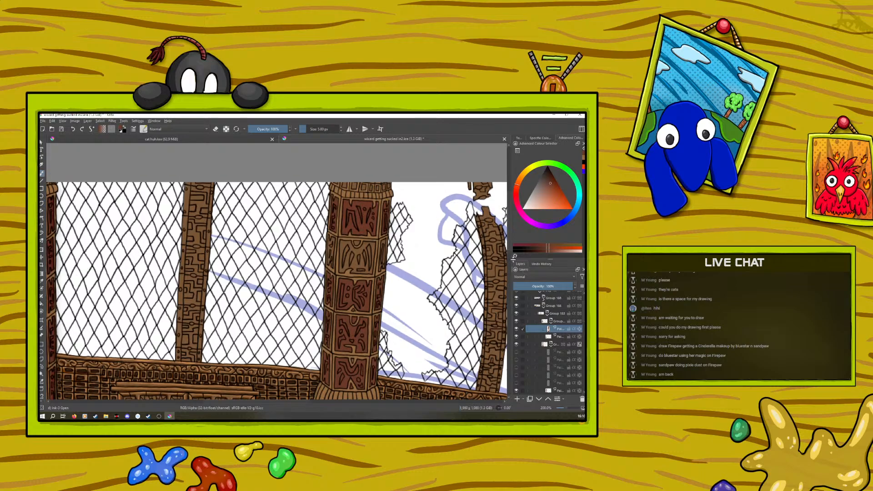
left_click(516, 330)
left_click(517, 329)
scroll(584, 318, "down", 3)
left_click(563, 360)
left_click(216, 129)
left_click(315, 129)
mouse_move(338, 212)
left_mouse_down()
mouse_move(328, 212)
mouse_move(359, 225)
mouse_move(389, 186)
left_mouse_up()
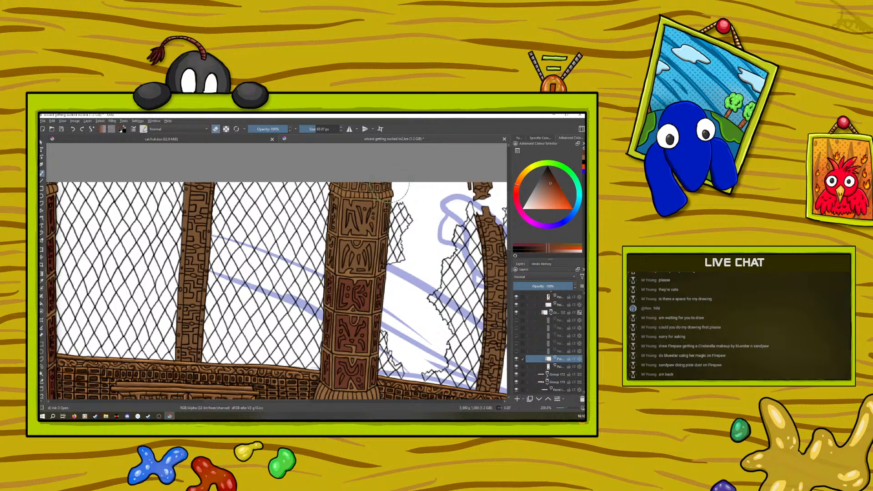
Sample the pillar's dark red again and paint the second shaft panel from the top on the upper paint layer with a smaller brush.
left_click(558, 297)
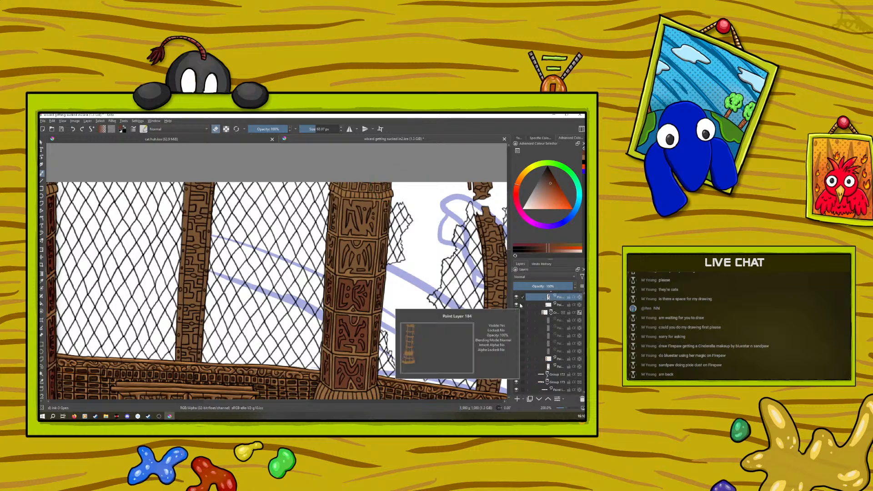
left_click(42, 281)
left_click(347, 281)
left_click(41, 173)
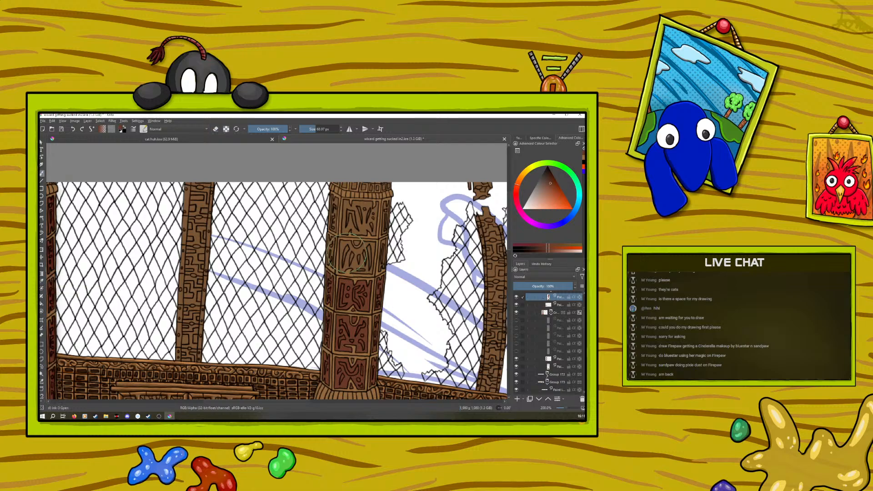
left_click(307, 127)
mouse_move(340, 245)
left_mouse_down()
mouse_move(341, 266)
mouse_move(341, 243)
mouse_move(349, 242)
mouse_move(355, 253)
mouse_move(348, 243)
mouse_move(345, 264)
mouse_move(345, 249)
mouse_move(351, 272)
mouse_move(371, 273)
mouse_move(370, 262)
mouse_move(358, 267)
mouse_move(363, 250)
mouse_move(350, 257)
mouse_move(365, 245)
mouse_move(371, 263)
mouse_move(355, 244)
left_mouse_up()
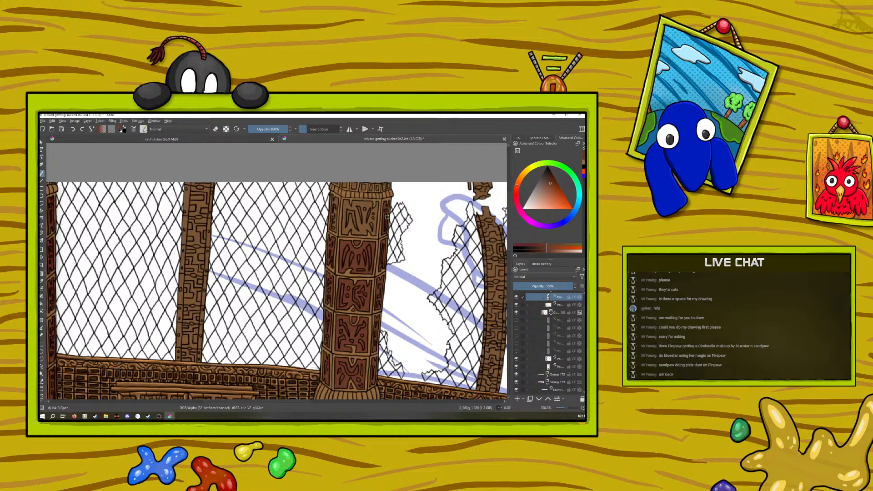
Glance at the cat drawing, return to the wizard illustration and paint the pillar's topmost carved panel dark reddish brown.
left_click(194, 141)
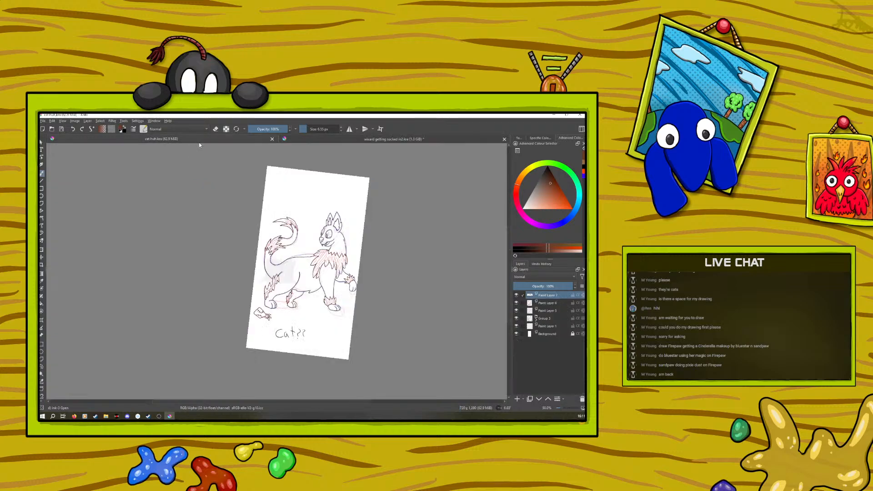
left_click(299, 137)
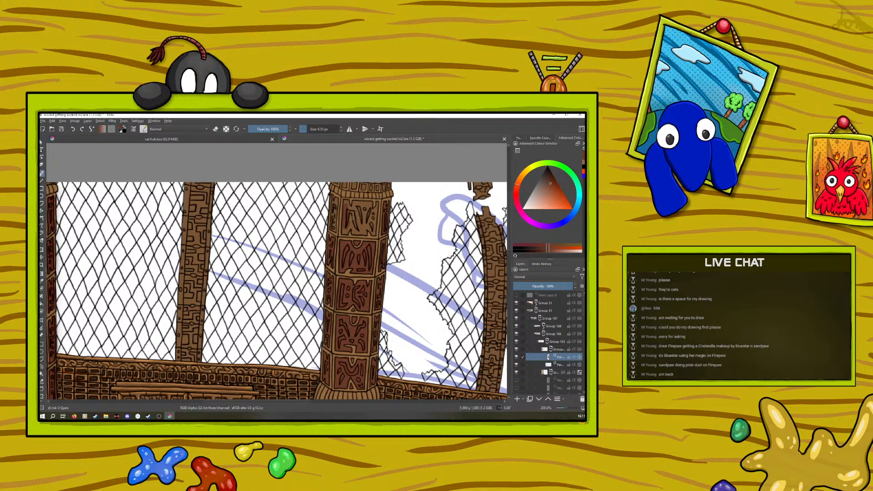
mouse_move(358, 216)
left_mouse_down()
mouse_move(376, 207)
mouse_move(373, 220)
mouse_move(368, 215)
mouse_move(374, 234)
mouse_move(353, 231)
left_mouse_up()
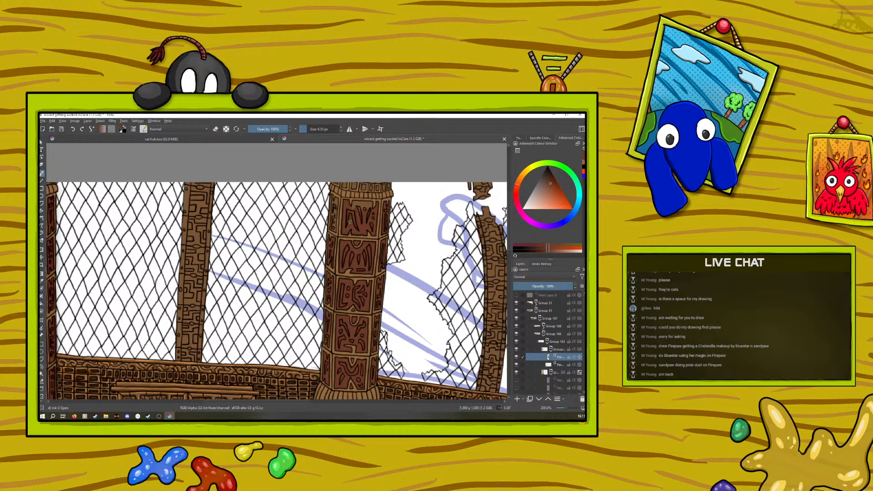
left_click(218, 129)
left_click_drag(359, 202, 370, 205)
mouse_move(334, 201)
left_mouse_down()
mouse_move(331, 224)
mouse_move(335, 218)
left_mouse_up()
left_click_drag(222, 401, 250, 401)
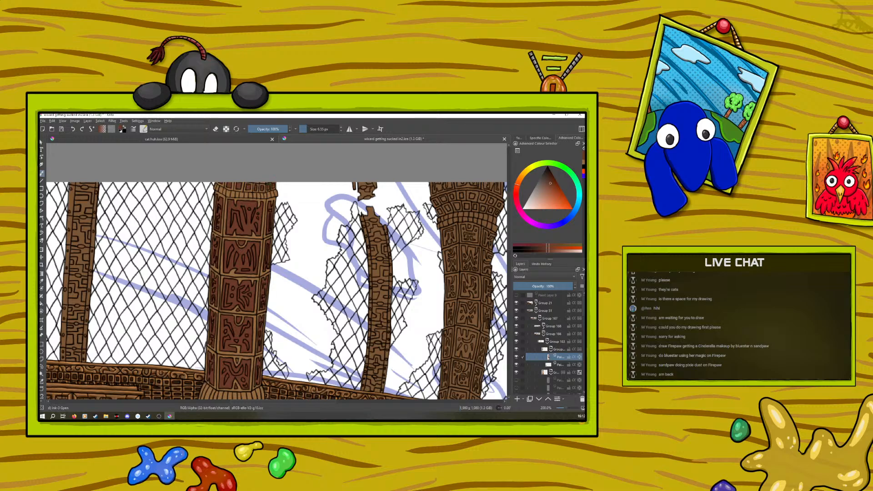
right_click(168, 323)
left_click(115, 282)
mouse_move(243, 401)
left_mouse_down()
mouse_move(160, 402)
mouse_move(168, 400)
left_mouse_up()
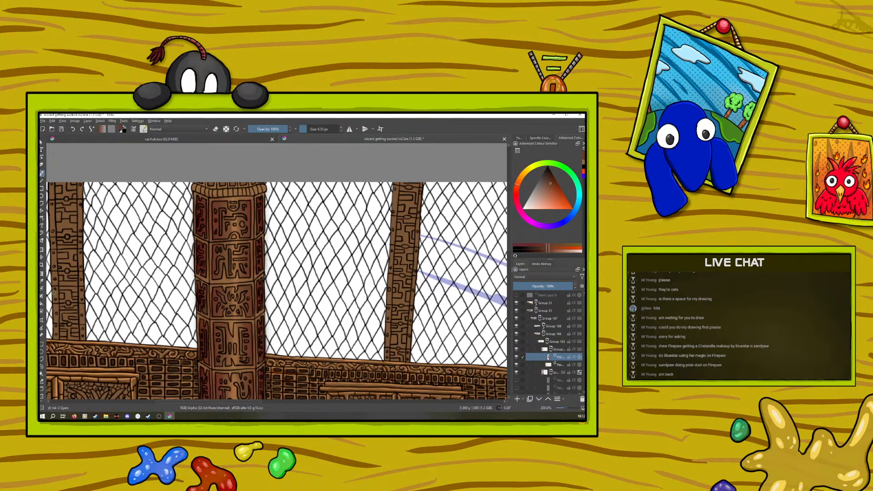
left_click(41, 280)
Open centaur.kra from the TOSHIBA EXT drive, view the drawing and close it again.
left_click(51, 129)
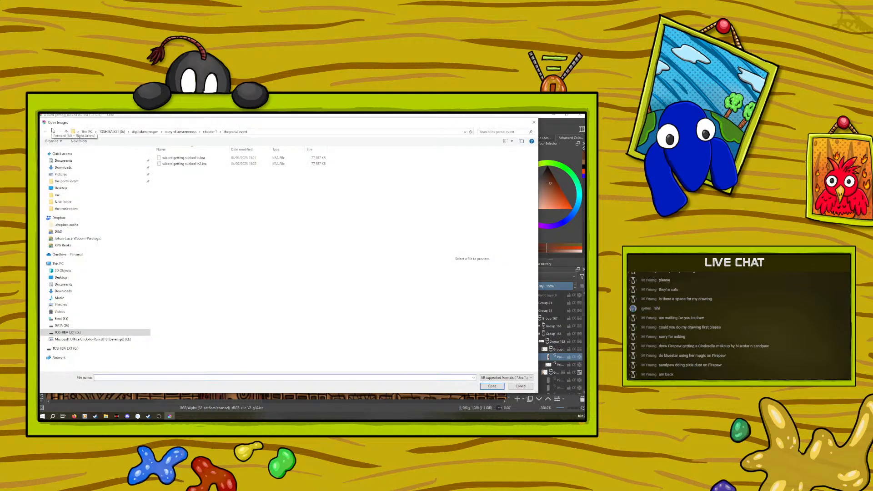
left_click(179, 133)
left_click(144, 131)
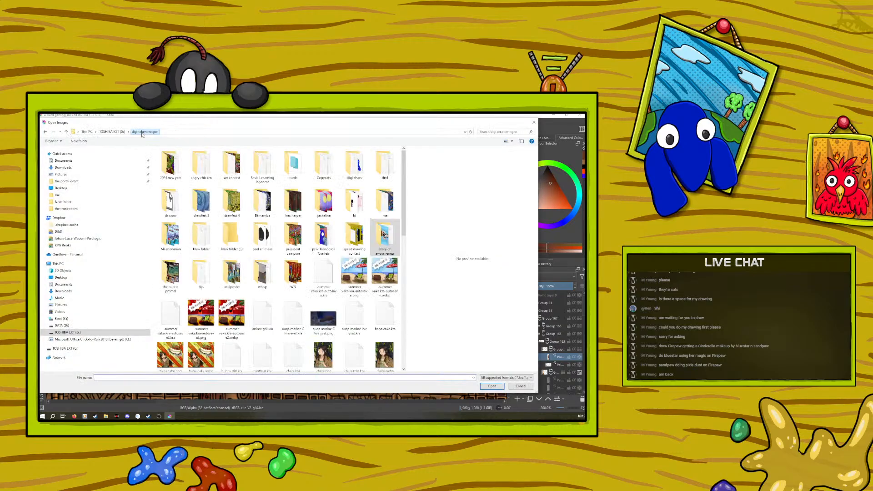
left_click_drag(404, 199, 412, 317)
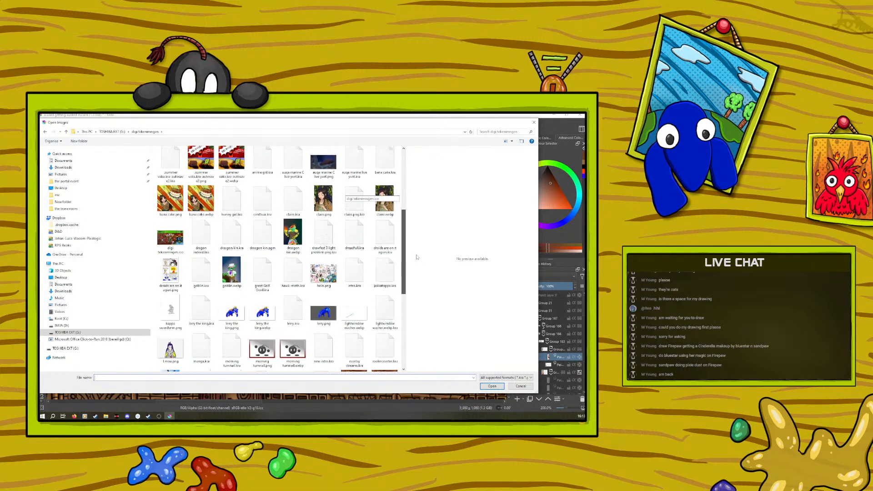
scroll(417, 245, "up", 1)
scroll(418, 242, "up", 3)
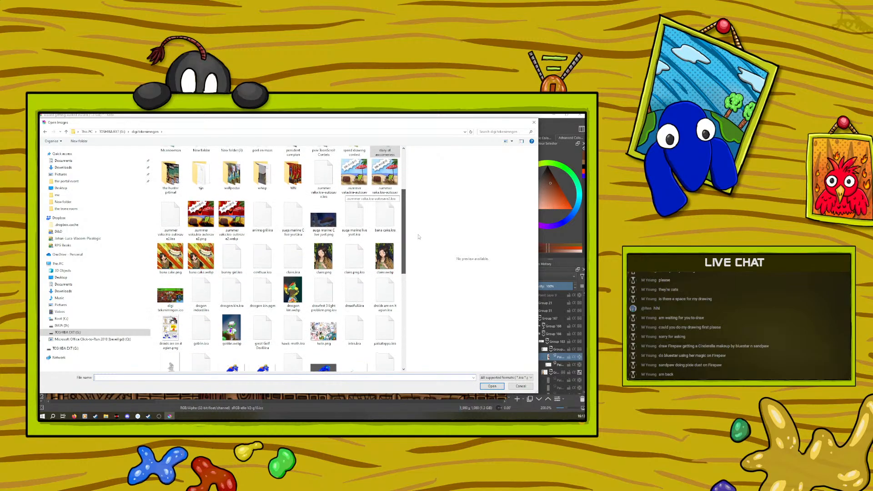
scroll(419, 233, "up", 1)
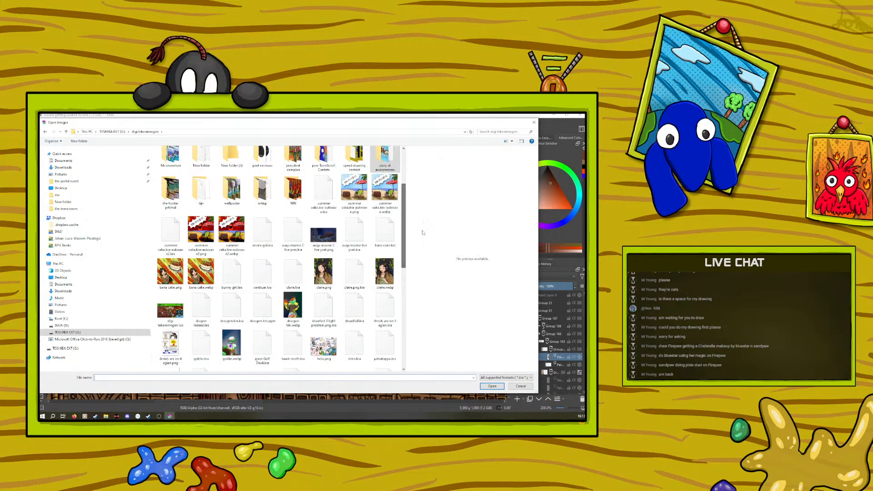
left_click(257, 275)
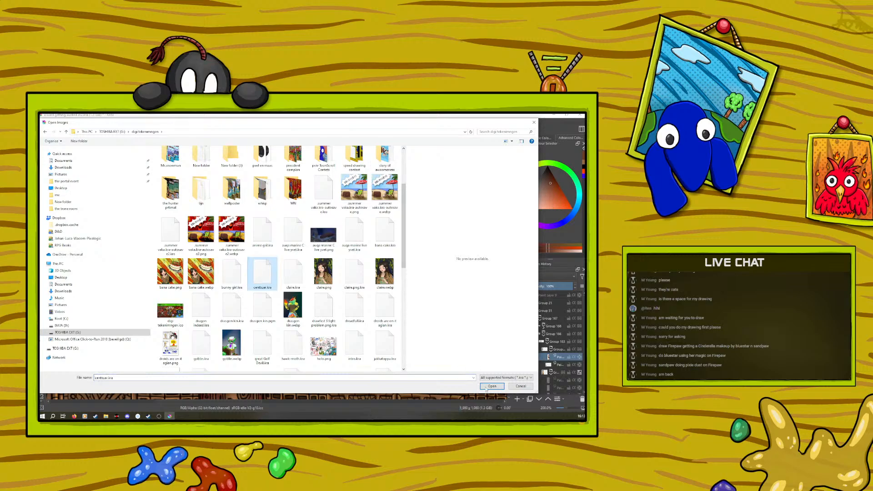
left_click(491, 387)
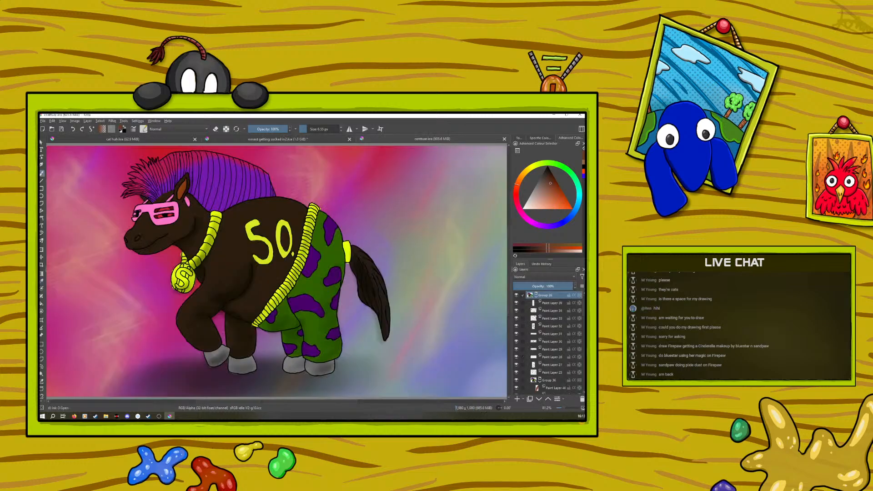
left_click(504, 138)
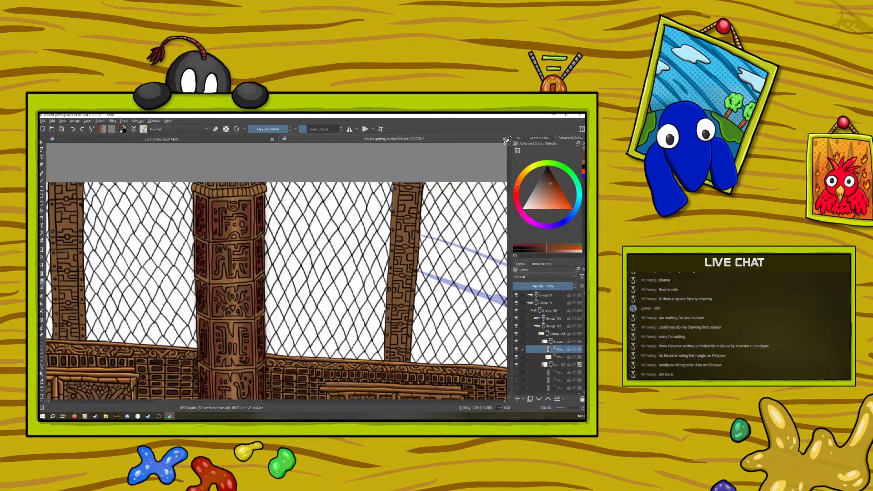
Compare the second pillar's panels, and sample the lighter brown from a lower shaft panel of the first carved pillar.
mouse_move(250, 402)
left_mouse_down()
mouse_move(330, 397)
mouse_move(313, 390)
mouse_move(326, 391)
left_mouse_up()
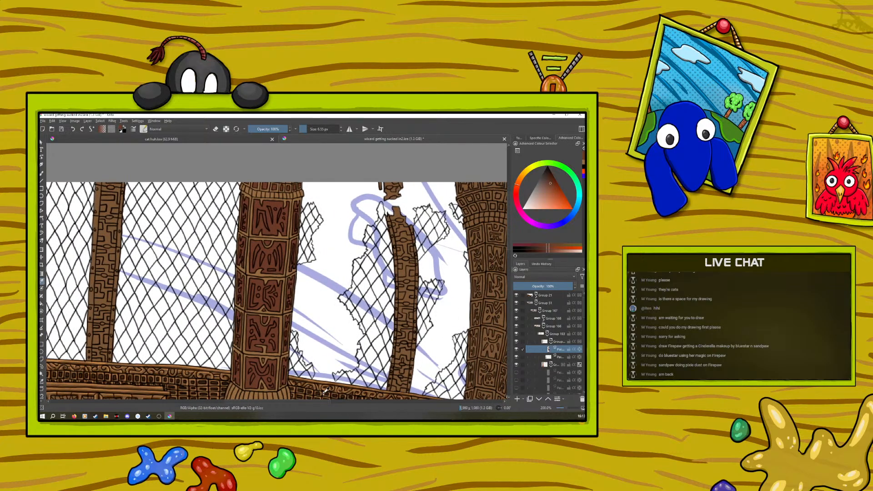
scroll(325, 391, "down", 3)
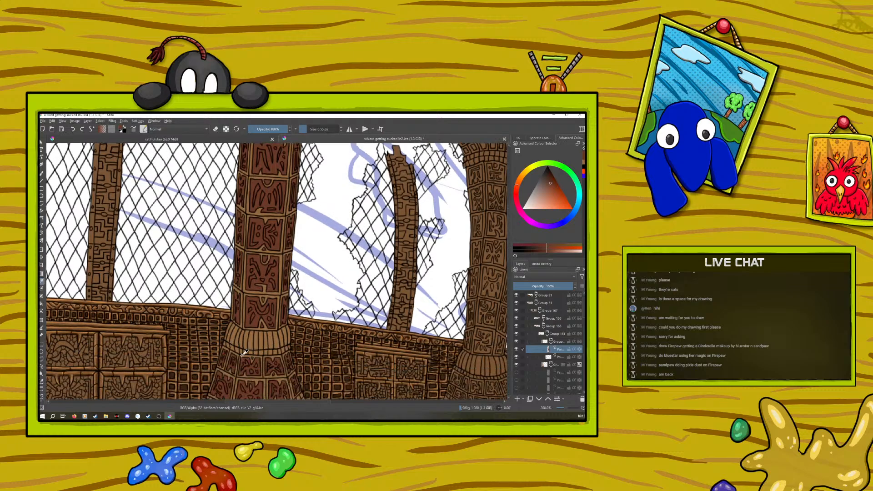
left_click(42, 174)
left_click_drag(510, 252, 511, 236)
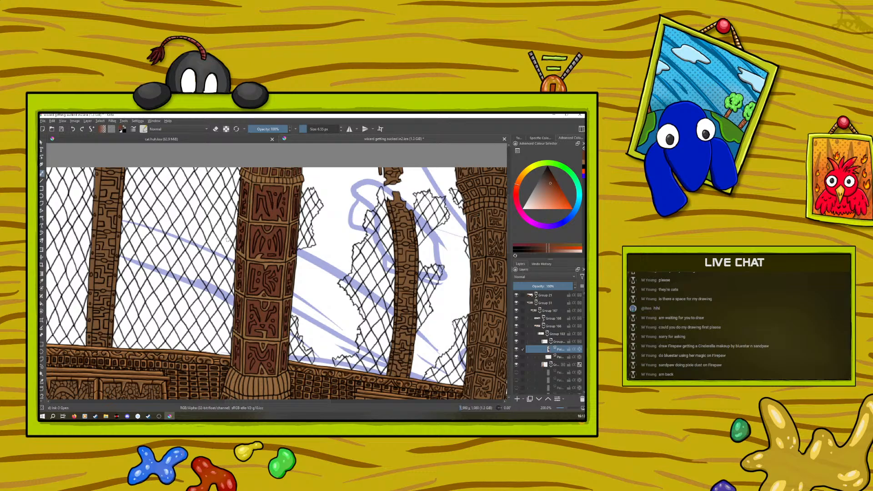
mouse_move(510, 240)
left_mouse_down()
mouse_move(508, 276)
mouse_move(515, 227)
left_mouse_up()
right_click(200, 322)
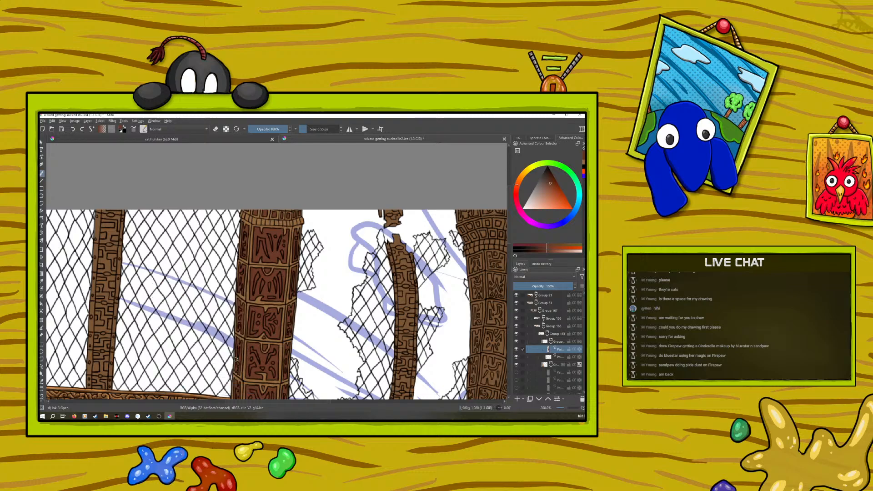
left_click_drag(250, 404, 174, 401)
left_click(43, 282)
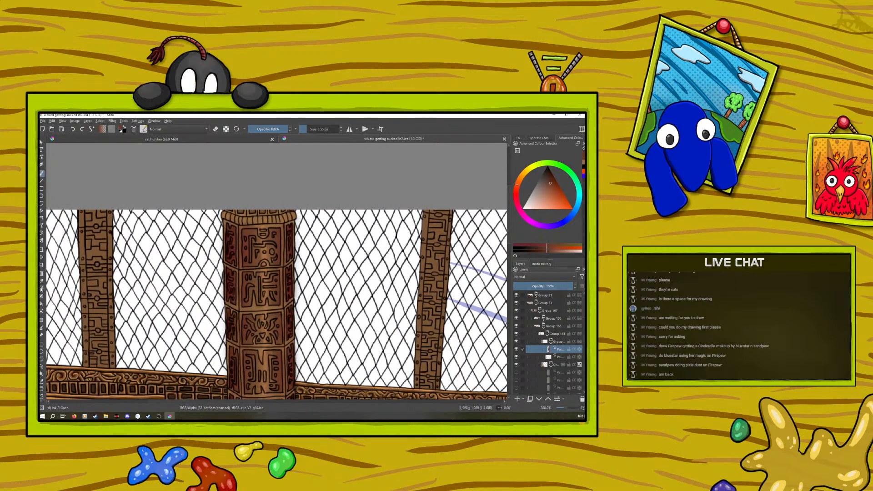
left_click(266, 363)
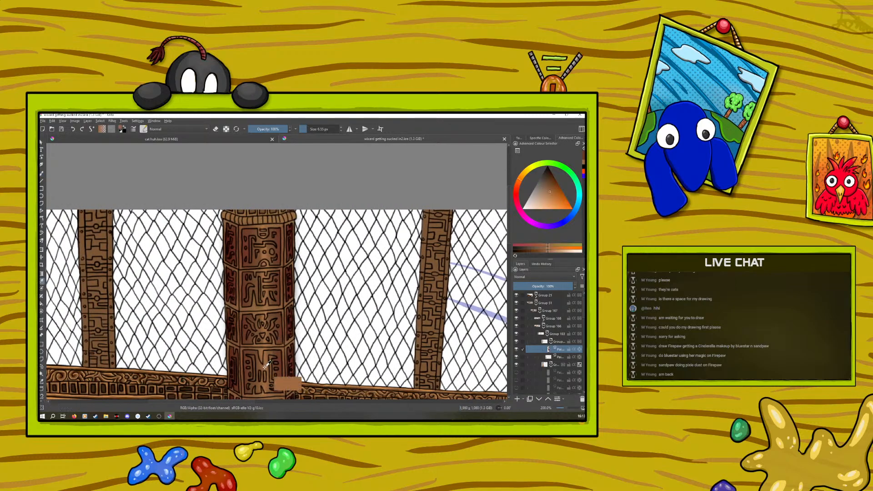
Preserve the layer's alpha and brush the lighter brown as highlights over the second pillar's red shaft panels.
left_click(42, 174)
left_click_drag(238, 403, 307, 403)
scroll(507, 238, "down", 2)
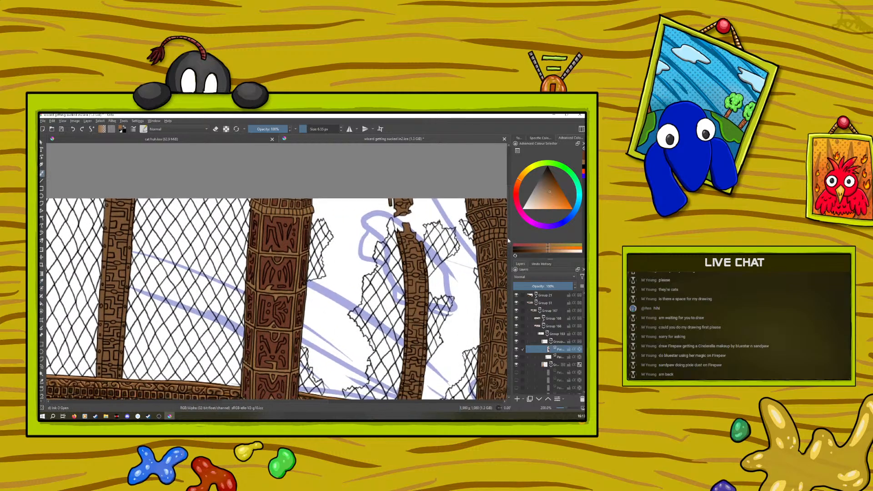
scroll(564, 406, "down", 2)
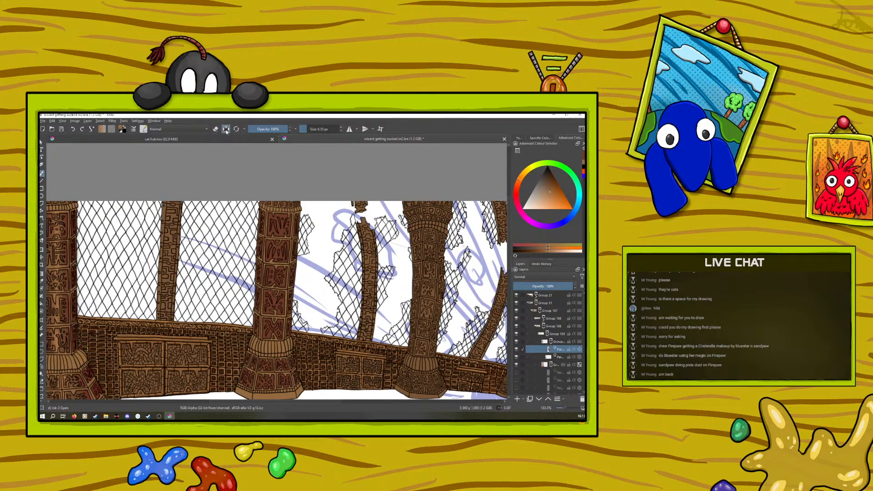
left_click_drag(280, 215, 280, 230)
left_click_drag(279, 246, 276, 279)
left_click_drag(272, 322, 274, 335)
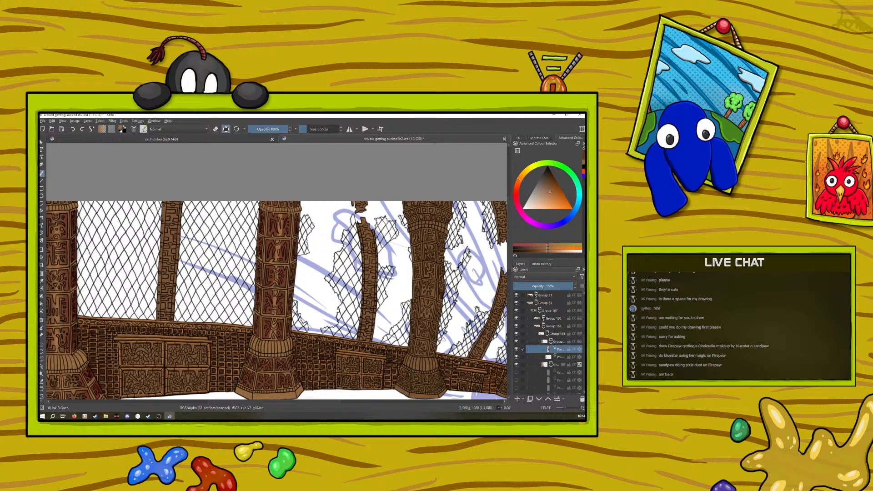
left_click_drag(277, 269, 276, 274)
Keep the fine ink brush and choose a more saturated orange-brown as the painting colour.
right_click(219, 323)
right_click(218, 323)
left_click(144, 128)
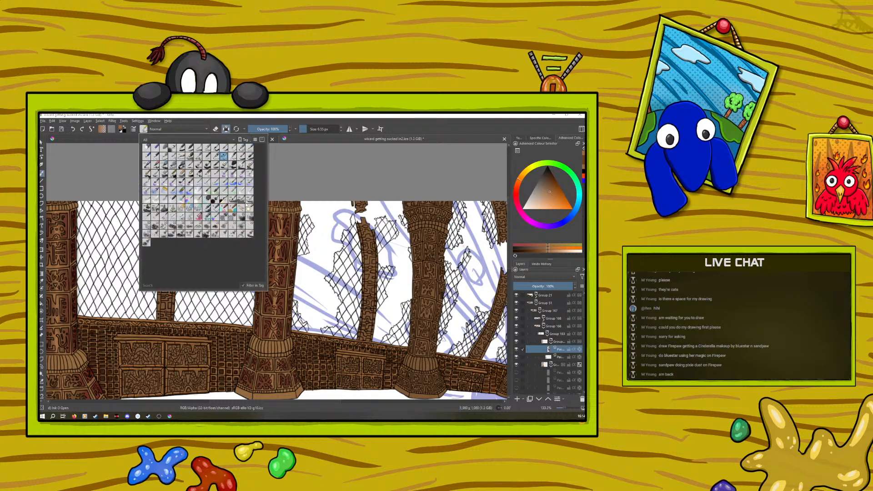
left_click(241, 191)
left_click(223, 157)
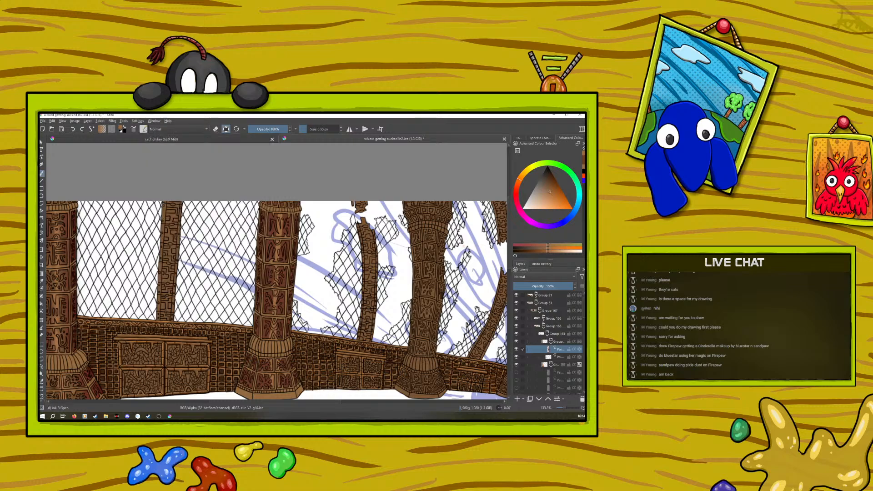
right_click(302, 323)
left_click_drag(310, 323, 307, 326)
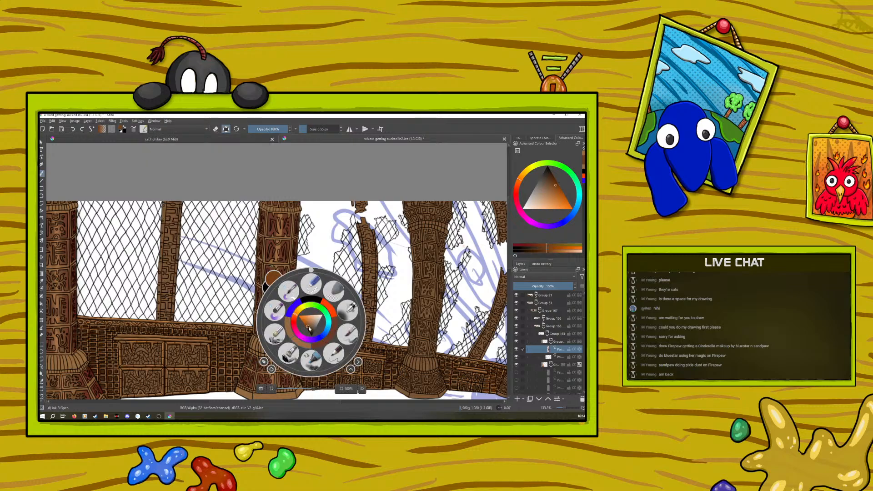
left_click(249, 219)
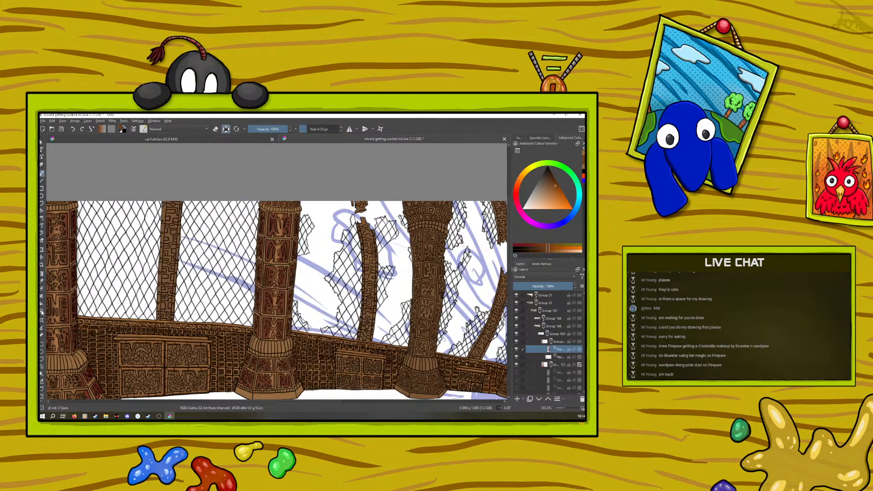
Sample the dark red from the first pillar, deepen it and brush shading along the second pillar's shaft.
left_click(74, 253, "ctrl")
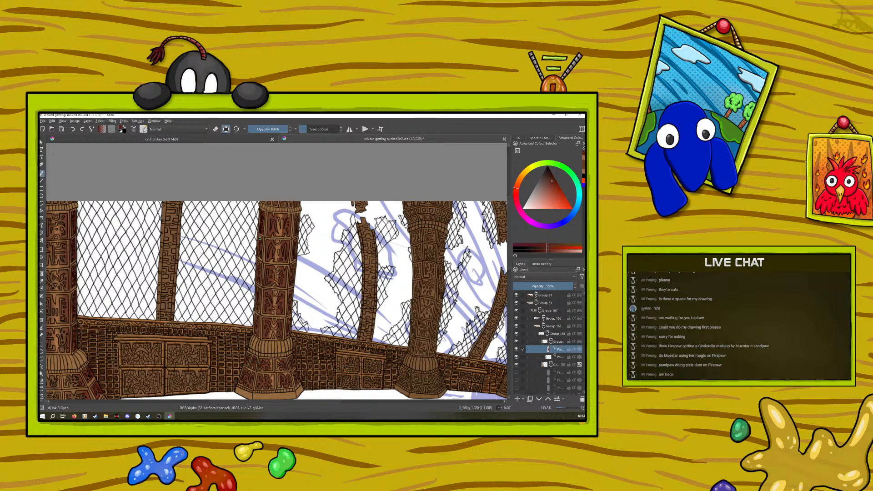
right_click(269, 218)
left_click(270, 226)
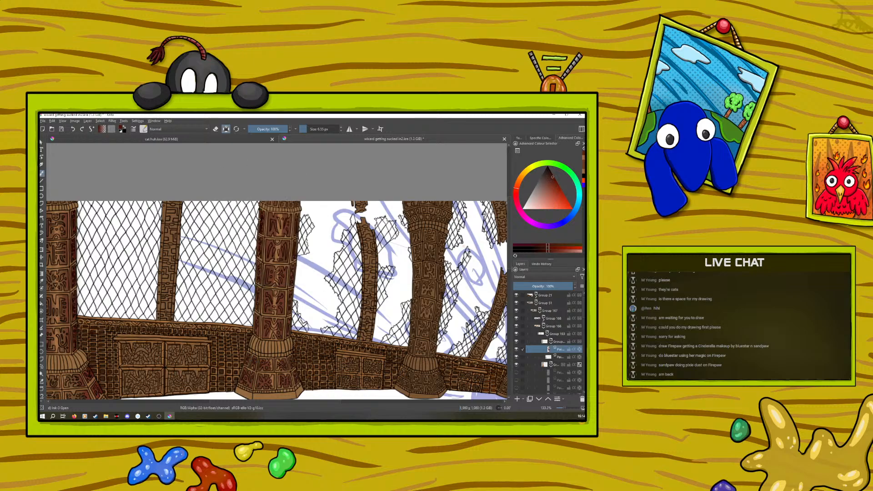
left_click_drag(258, 268, 259, 281)
Try softening the second pillar's panel colours with the Blender Basic brush, and undo the last three strokes.
left_click(133, 129)
left_click(241, 195)
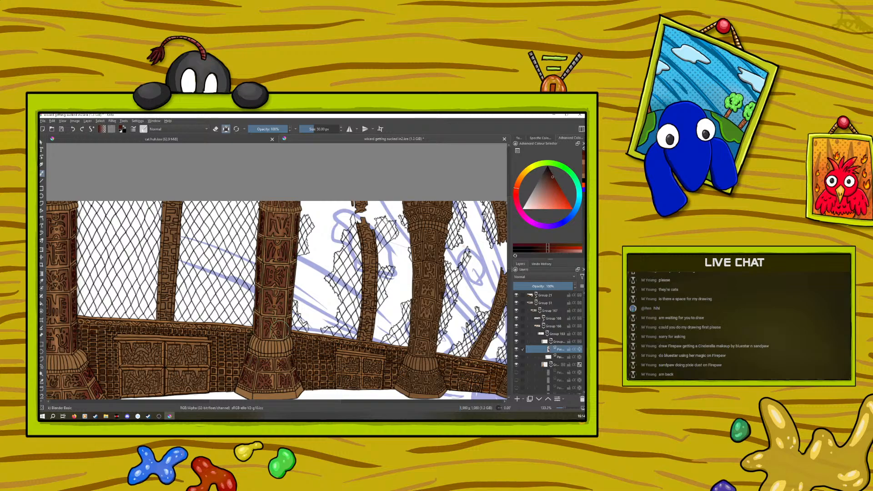
left_click(73, 129)
left_click(73, 130)
left_click(73, 130)
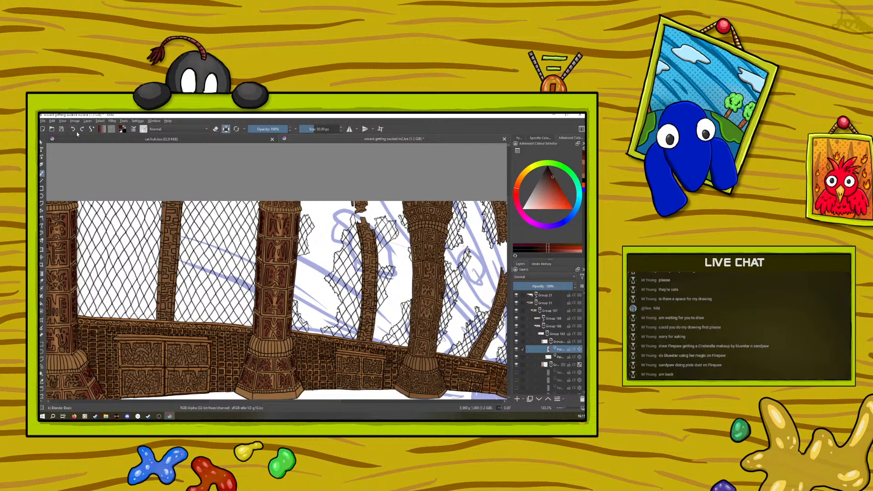
Reduce the Blender Basic brush size to about 20 px.
left_click_drag(311, 130, 307, 130)
left_click(308, 129)
left_click_drag(306, 127, 310, 128)
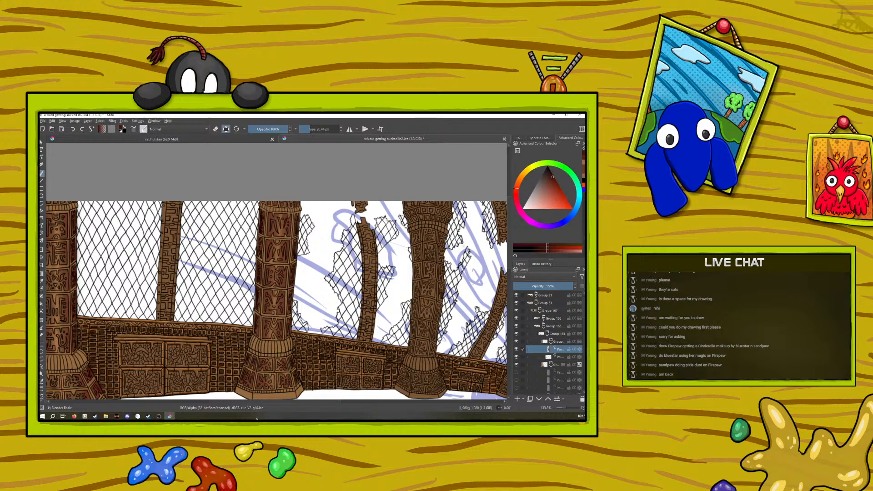
Return to the fine ink brush, sample the first pillar's lighter brown and touch up the second pillar's middle shaft.
left_click(563, 407)
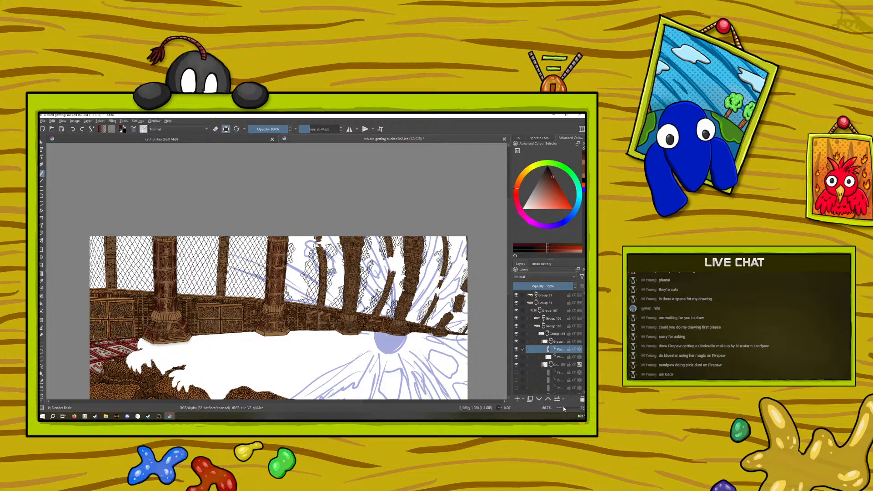
left_click(564, 407)
left_click(143, 129)
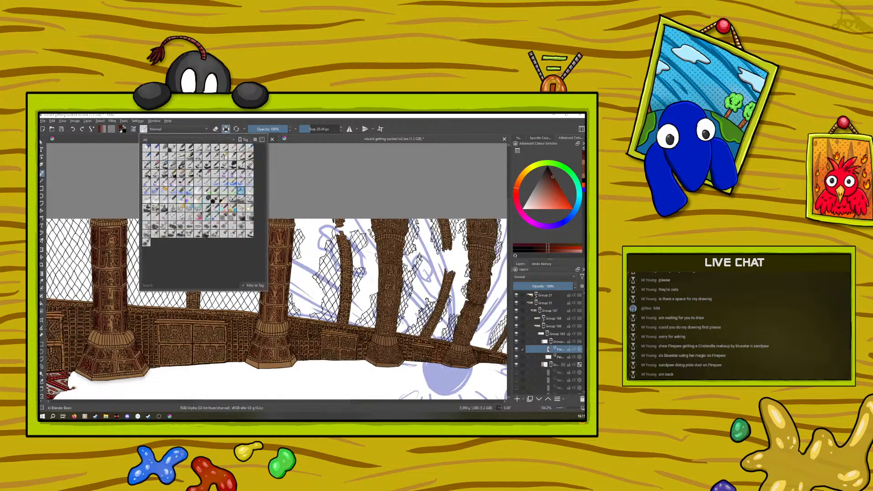
left_click(224, 156)
right_click(302, 314)
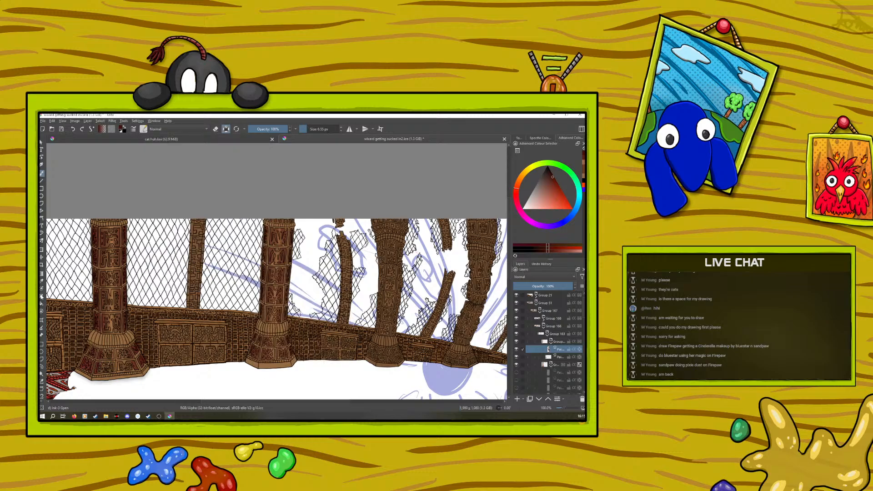
left_click(114, 317, "ctrl")
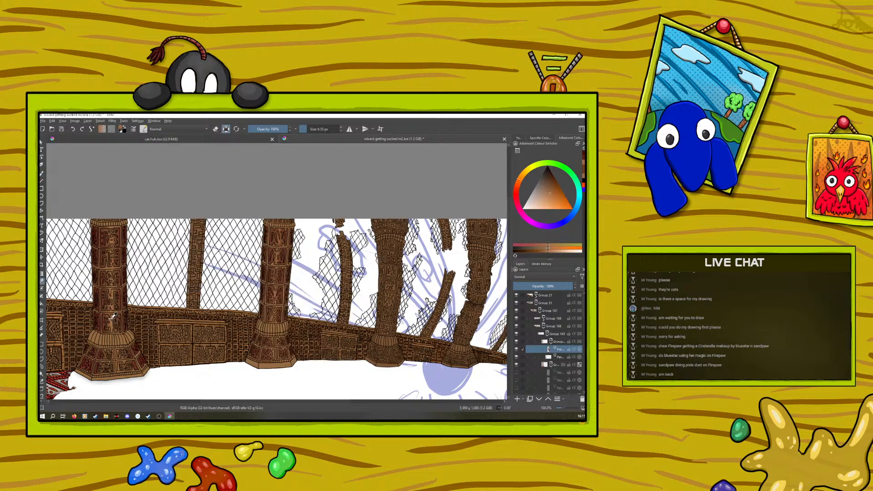
left_click(42, 175)
left_click(275, 274)
Turn off alpha preservation and blend the second pillar's shaft colours with the Blender Basic brush.
left_click(226, 129)
left_click(143, 129)
left_click(241, 190)
left_click(300, 265)
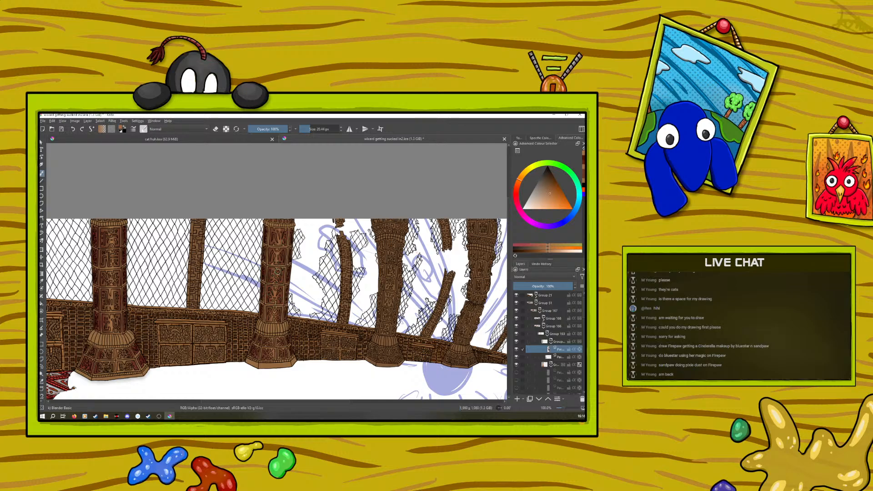
Retouch the second pillar's shaft, alternating between the fine ink brush and the Blender Basic brush.
left_click(91, 129)
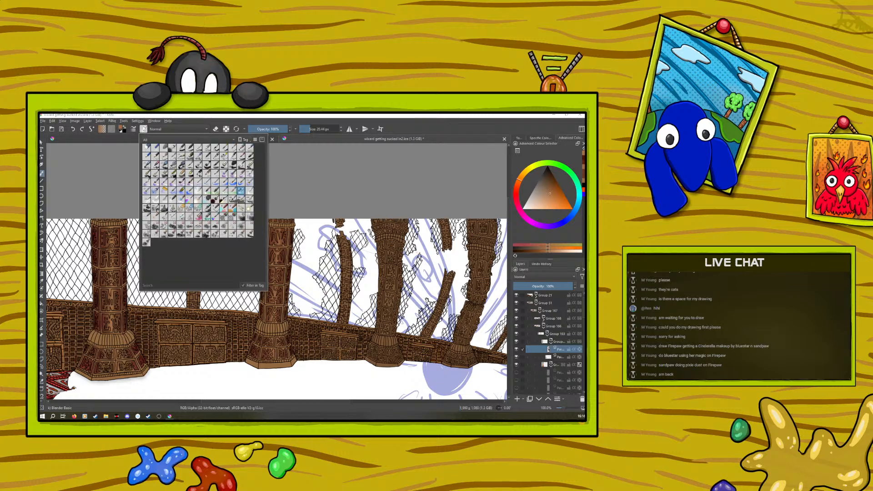
left_click(223, 156)
left_click(310, 309)
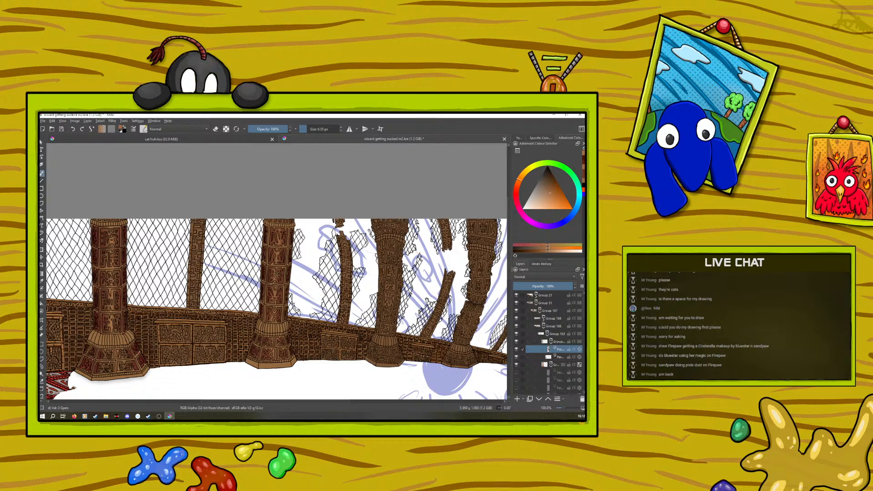
left_click(145, 130)
left_click(224, 156)
left_click(143, 130)
left_click(223, 157)
right_click(308, 314)
right_click(308, 296)
left_click(142, 131)
left_click(241, 190)
Add a new paint layer above the pillar colour layer and check a lower paint layer by toggling its visibility.
key("Insert")
scroll(582, 331, "down", 3)
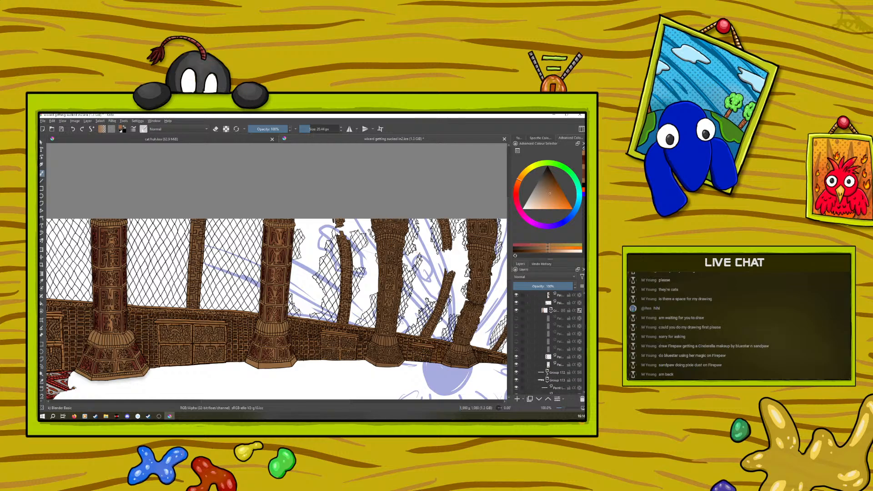
left_click(516, 355)
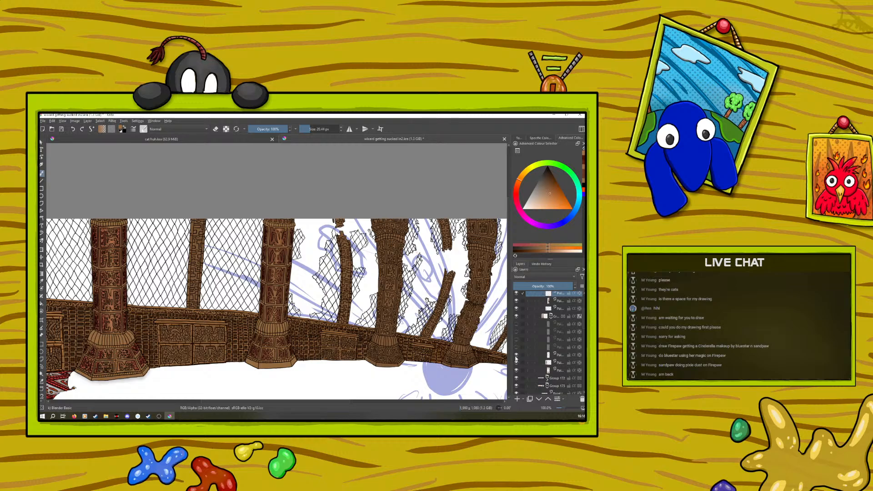
Compare the alternative paint layers inside the pillar group one at a time and leave the darker brown one visible.
left_click(516, 357)
left_click(518, 324)
left_click(517, 324)
left_click(517, 332)
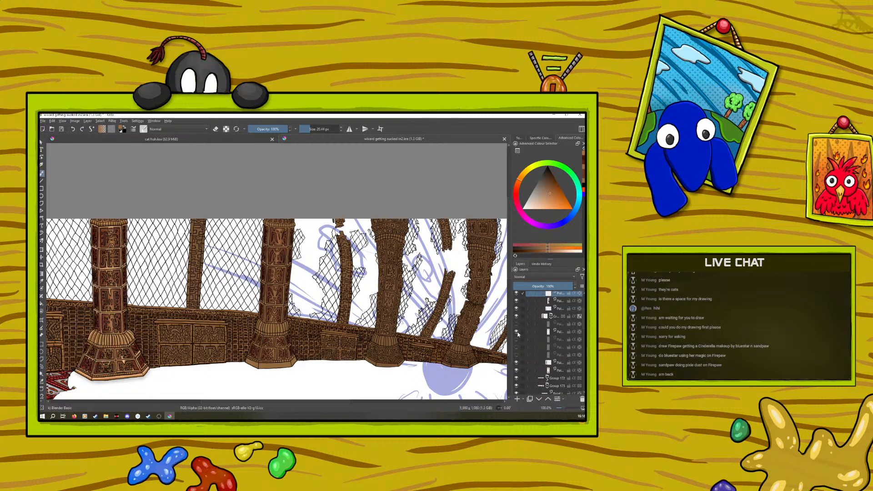
left_click(516, 332)
left_click(517, 339)
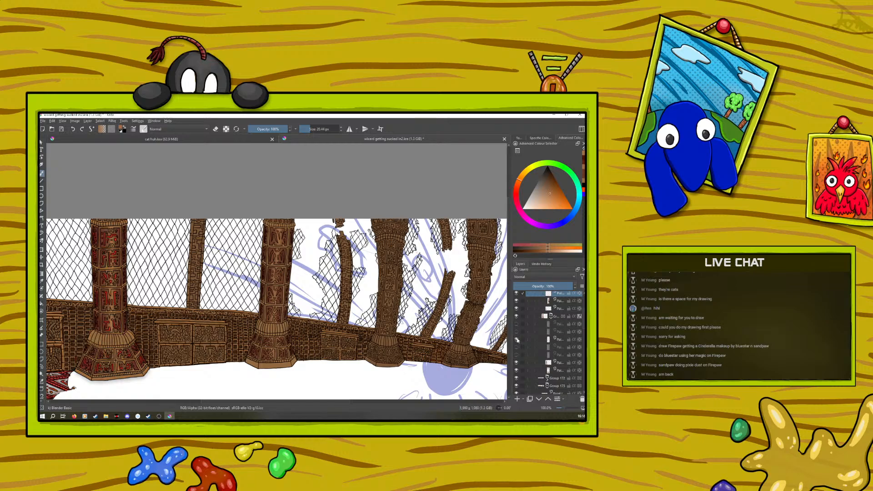
left_click(516, 340)
left_click(517, 346)
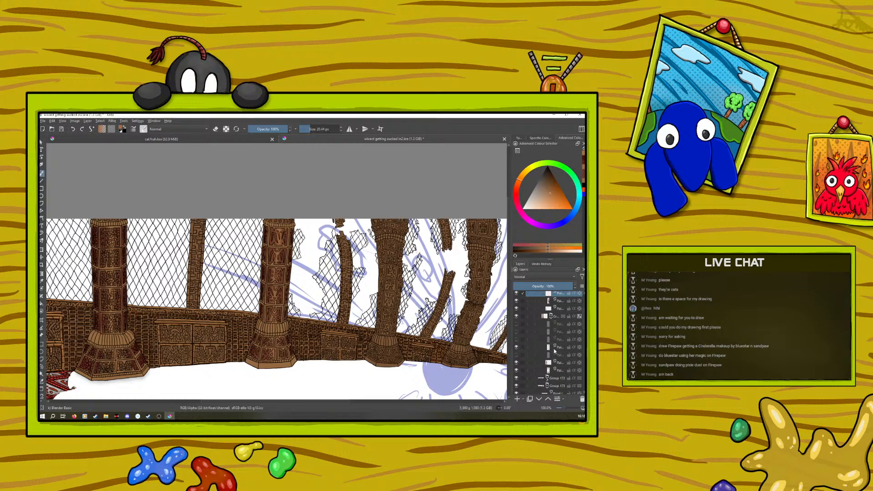
left_click(559, 347)
Add a new paint layer at the very top of the pillar layers and make it the active layer.
left_click(564, 293)
left_click(517, 398)
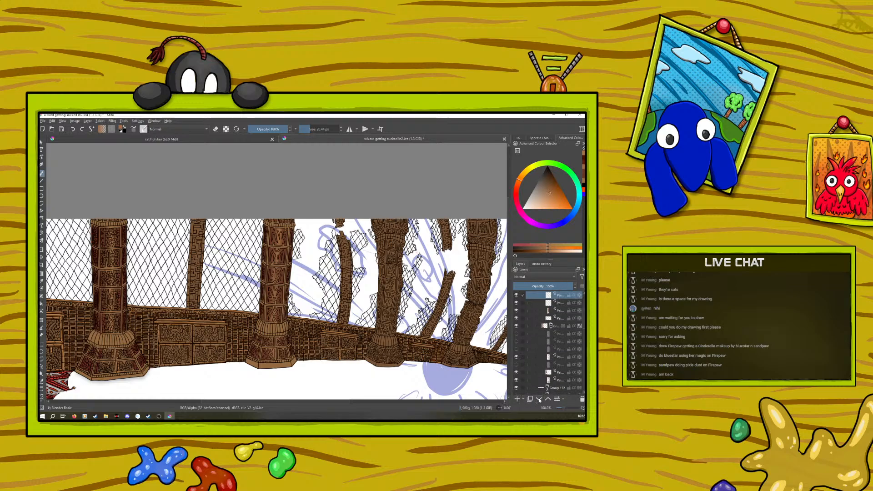
left_click(549, 303)
left_click(546, 295)
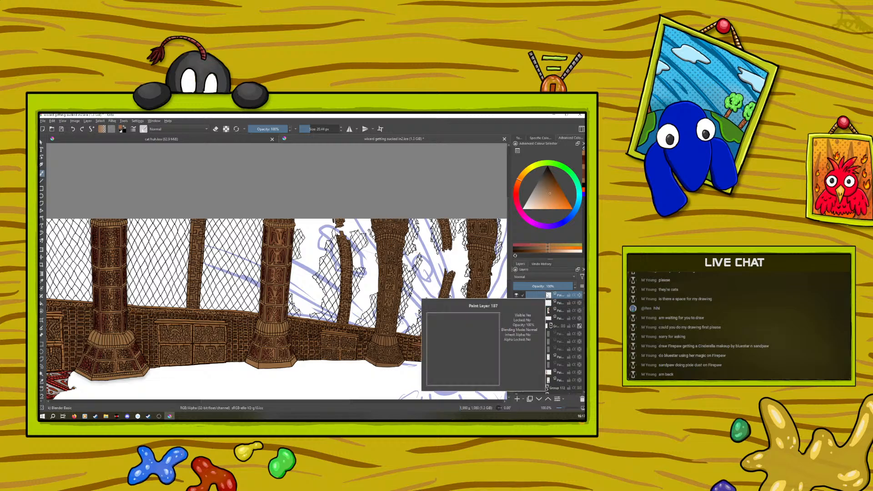
Set the painting colour to black and reduce the brush size to 5.19 px.
right_click(190, 299)
left_click(188, 313)
right_click(188, 313)
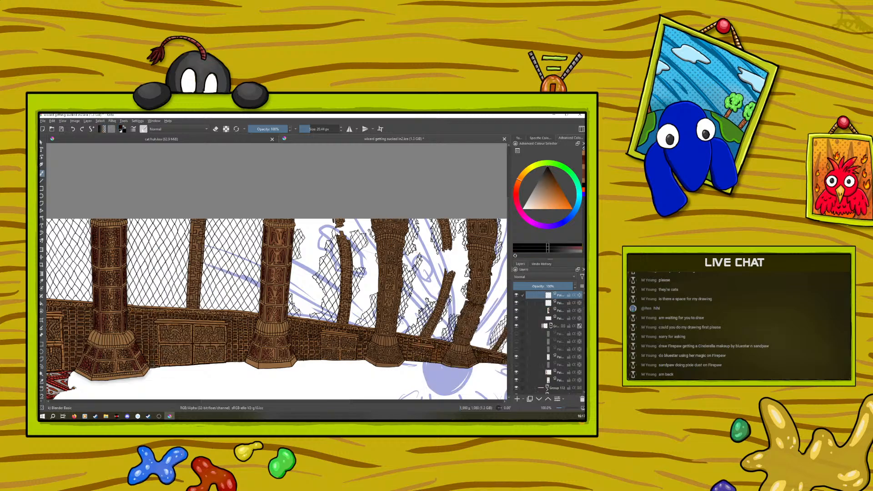
left_click(304, 129)
Switch to the fine ink brush and draw black crack-like carving lines inside the second pillar's uppermost shaft panels.
left_click_drag(560, 407, 569, 410)
left_click_drag(508, 249, 509, 221)
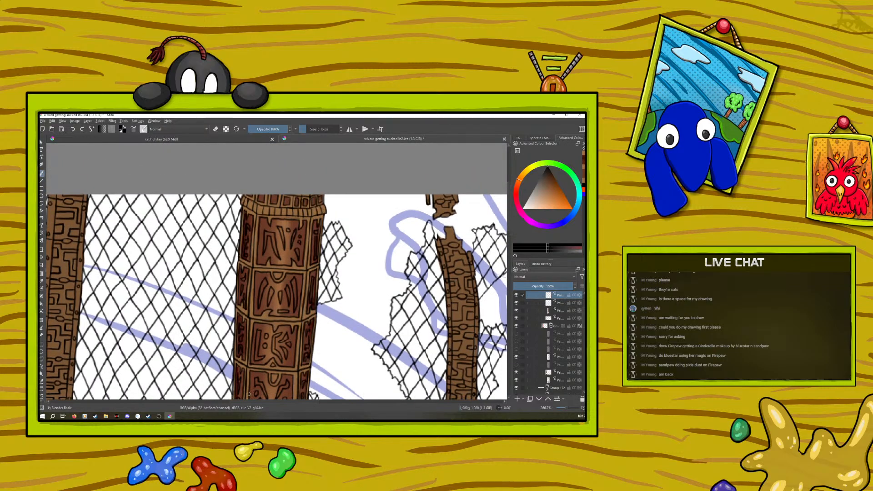
mouse_move(252, 403)
left_mouse_down()
mouse_move(186, 414)
mouse_move(258, 403)
left_mouse_up()
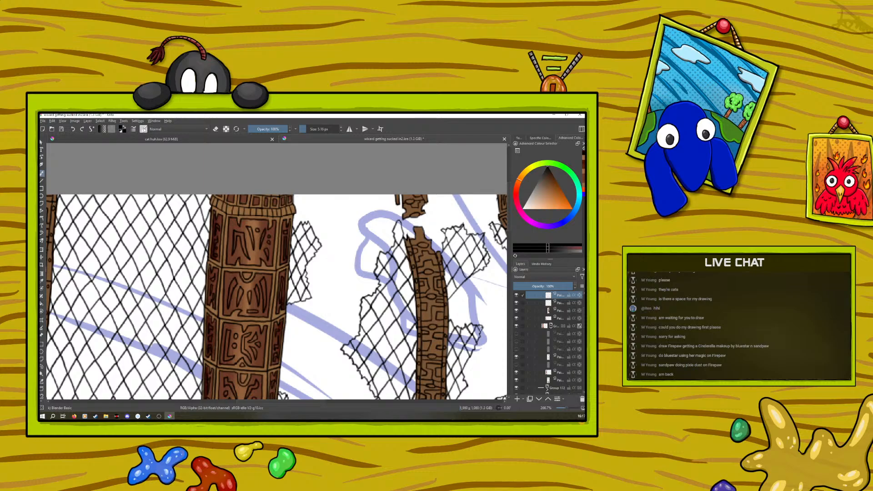
left_click(144, 130)
left_click(224, 156)
right_click(291, 322)
right_click(290, 322)
left_click(305, 129)
left_click_drag(305, 129, 306, 129)
left_click_drag(232, 221, 237, 227)
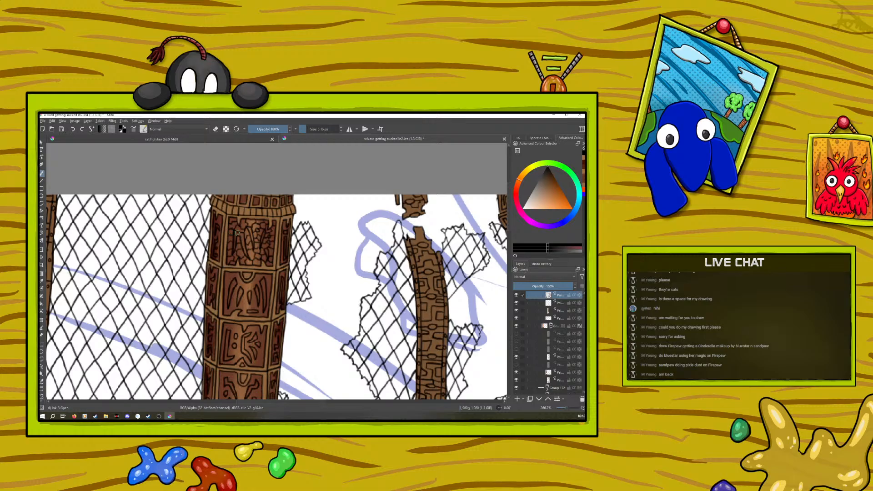
Draw black carving lines in the second pillar's second and third shaft panels, undoing a stray stroke.
left_click_drag(566, 407, 568, 410)
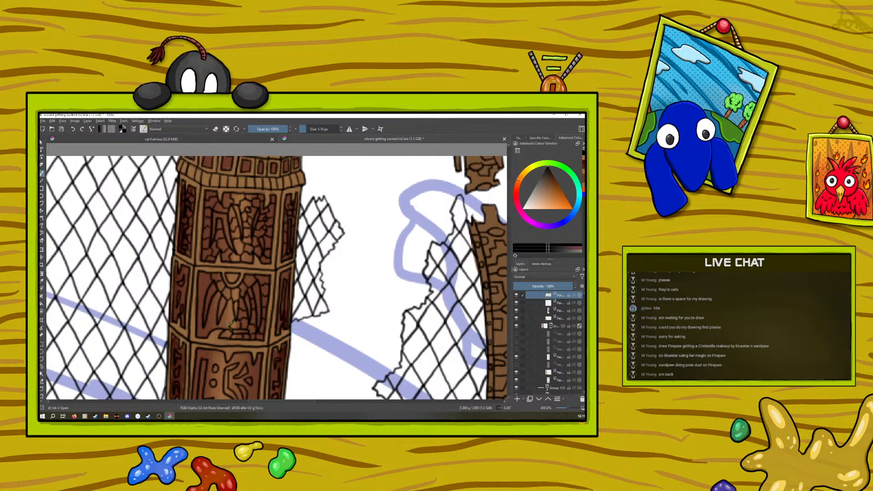
left_click(73, 130)
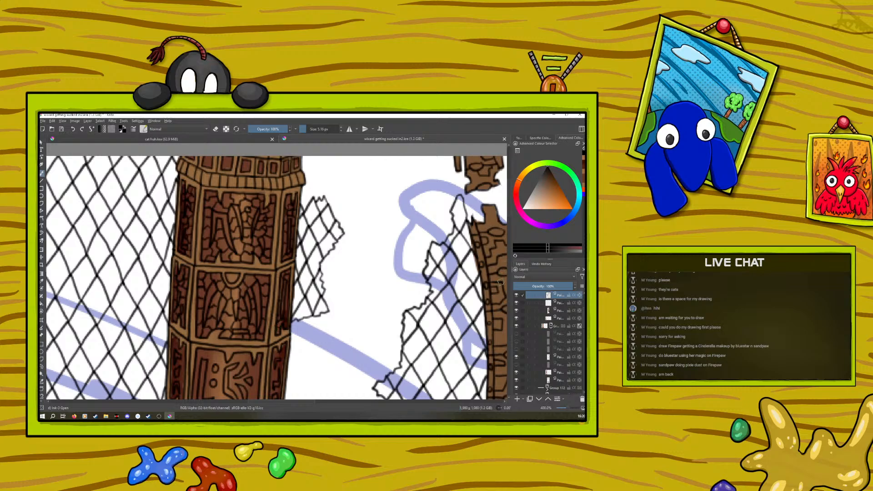
scroll(503, 200, "down", 6)
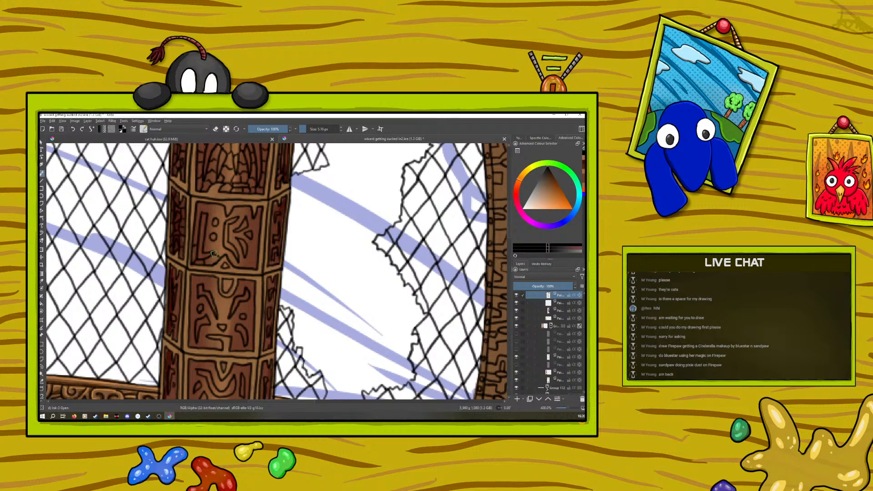
left_click_drag(230, 251, 239, 263)
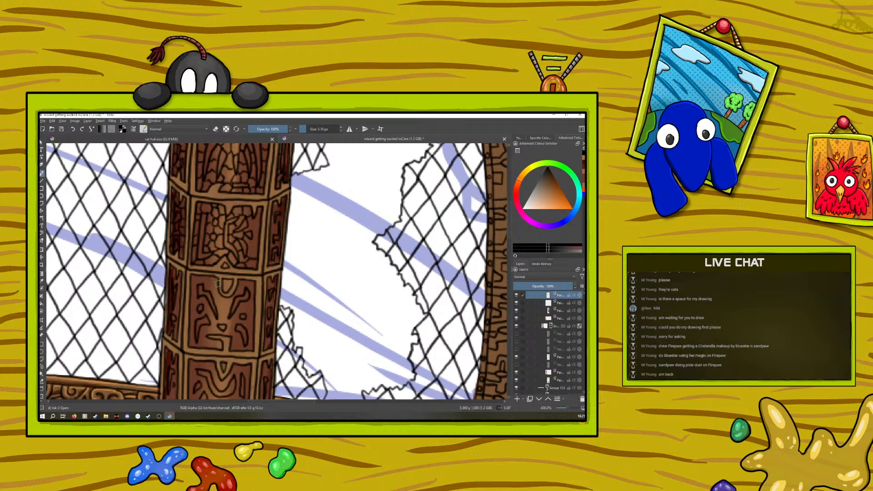
Ink the third row's side panels and the fourth row of the second pillar's shaft, erasing stray marks.
left_click_drag(250, 250, 159, 250)
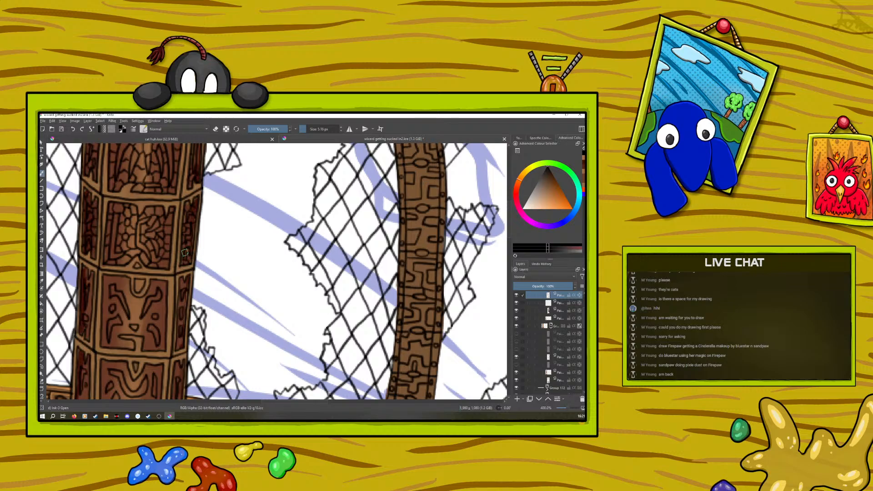
scroll(266, 403, "left", 5)
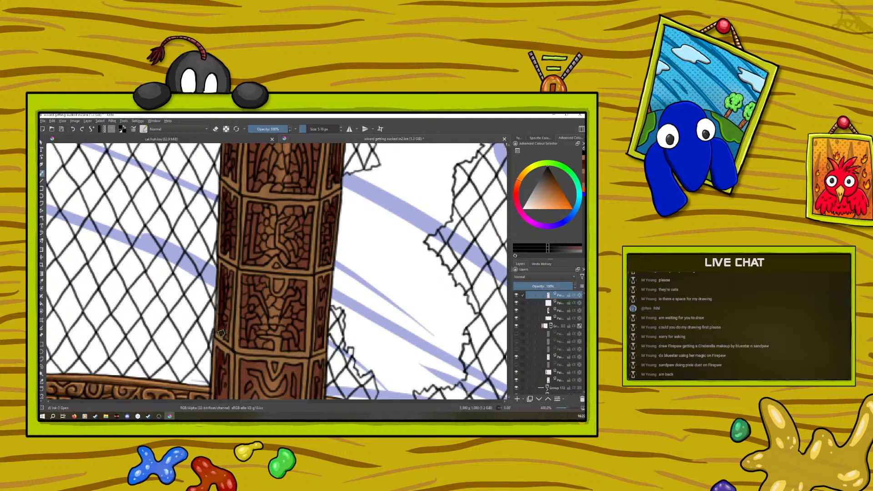
left_click(217, 129)
left_click(217, 129)
left_click_drag(245, 403, 263, 403)
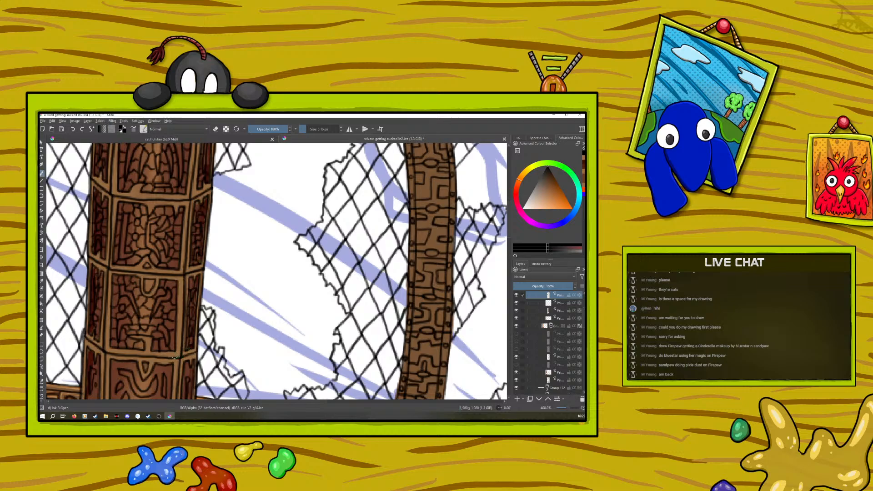
Ink black carving lines in the second pillar's lowest shaft panels, just above the ribbed collar, and clean them with the eraser.
scroll(508, 226, "down", 3)
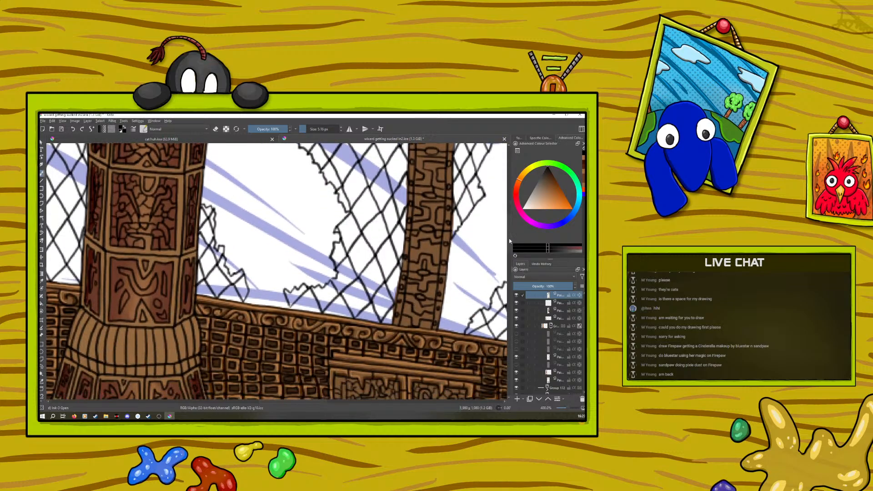
left_click_drag(272, 402, 251, 403)
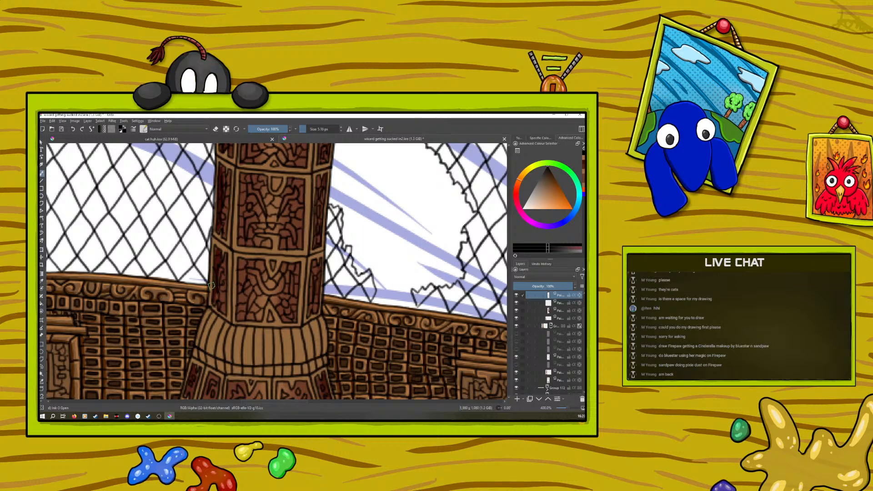
left_click(215, 130)
Draw black carving lines across both rows of panels on the second pillar's flared base, toggling the eraser for corrections.
scroll(509, 246, "down", 5)
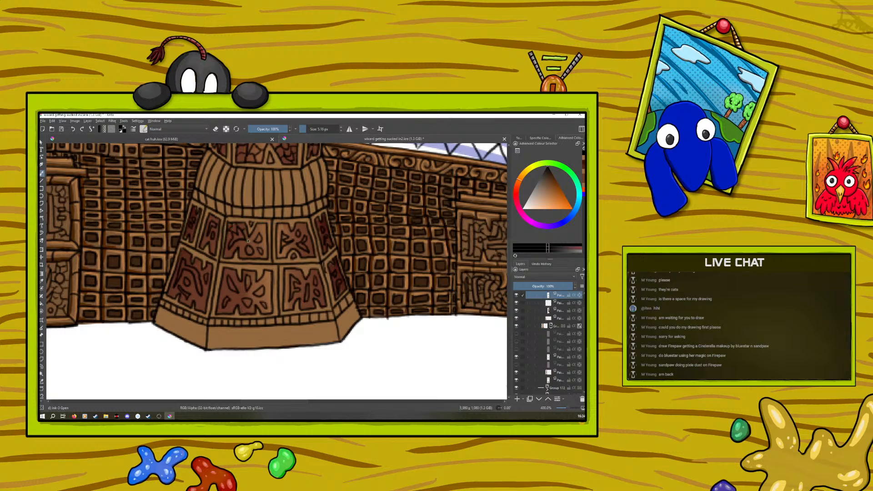
mouse_move(249, 238)
left_mouse_down()
mouse_move(266, 244)
mouse_move(251, 248)
mouse_move(258, 256)
mouse_move(244, 257)
mouse_move(239, 242)
mouse_move(225, 258)
left_mouse_up()
left_click(216, 130)
left_click(216, 129)
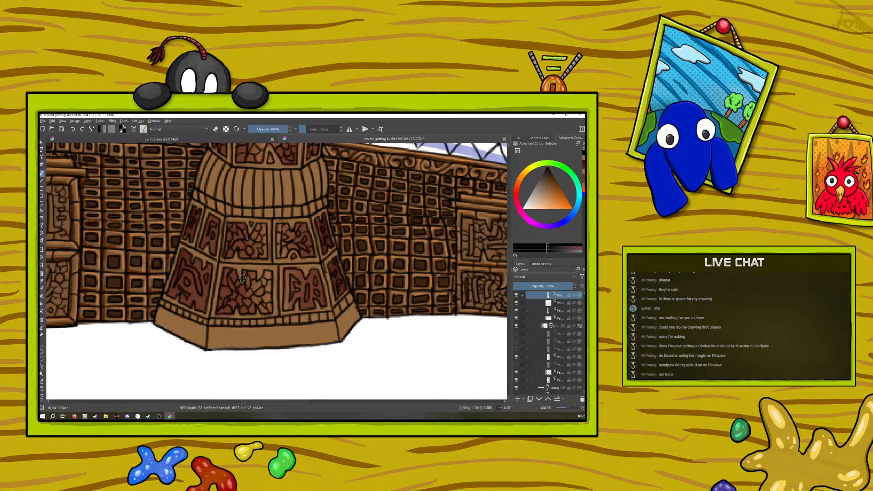
left_click_drag(208, 271, 206, 284)
mouse_move(298, 271)
left_mouse_down()
mouse_move(305, 278)
mouse_move(284, 292)
left_mouse_up()
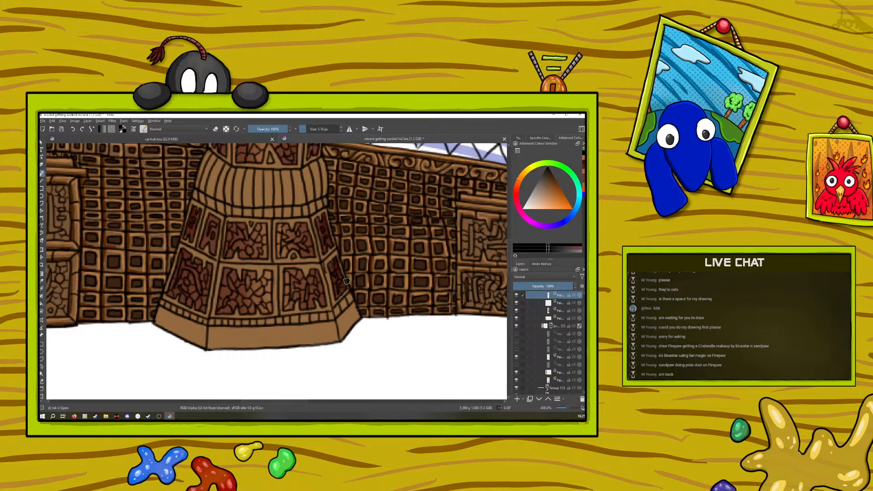
Save the illustration, and save it again over the existing file "wizard getting sucked in.kra", confirming the overwrite.
left_click(563, 405)
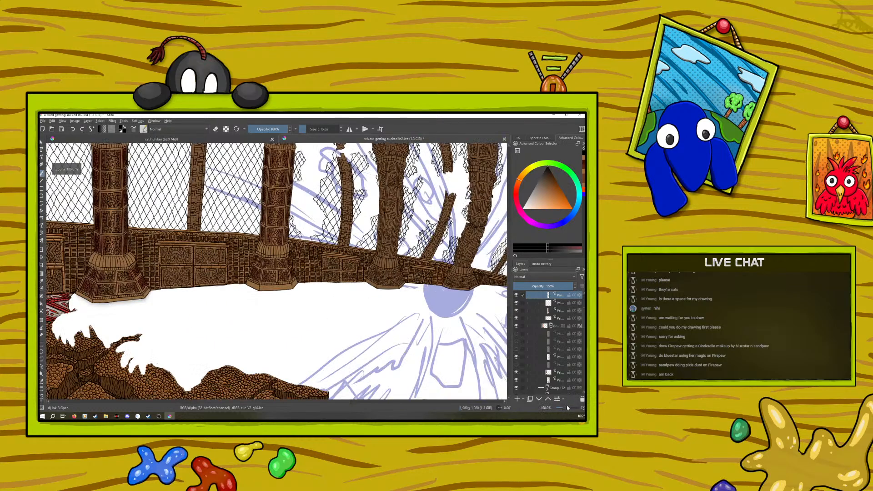
left_click_drag(509, 286, 509, 274)
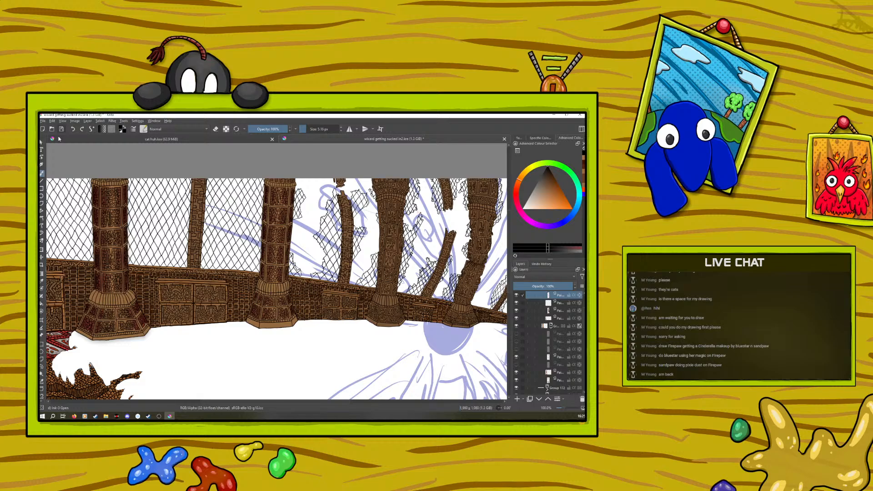
key("ctrl+s")
left_click(43, 121)
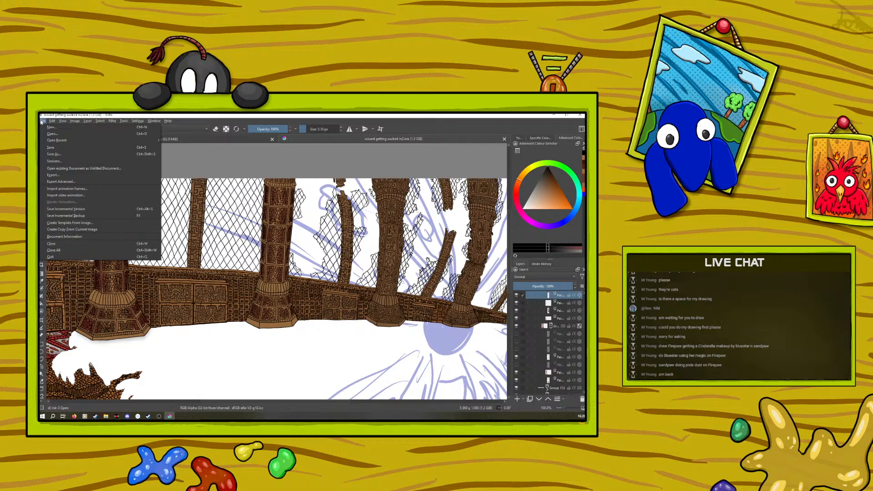
left_click(55, 154)
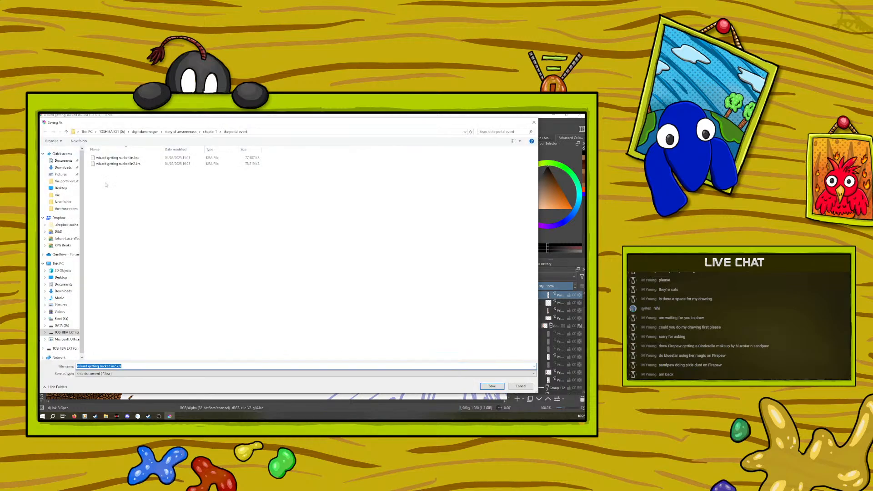
left_click(108, 158)
left_click(492, 386)
left_click(325, 265)
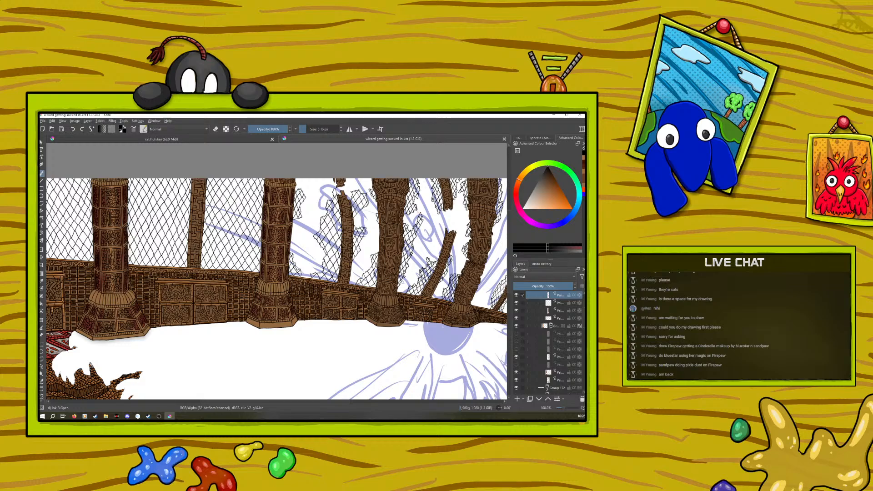
Look across the whole wall of pillars and switch to the other open document with the cat sketch.
left_click_drag(217, 402, 262, 404)
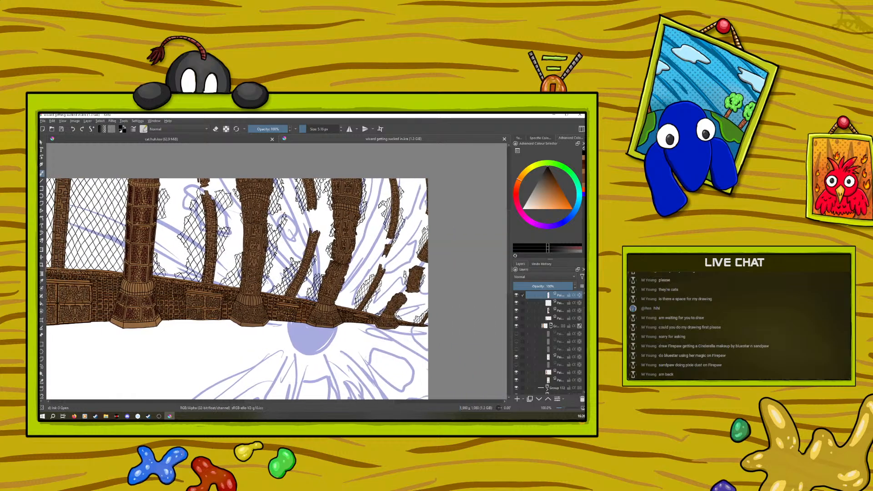
left_click(232, 401)
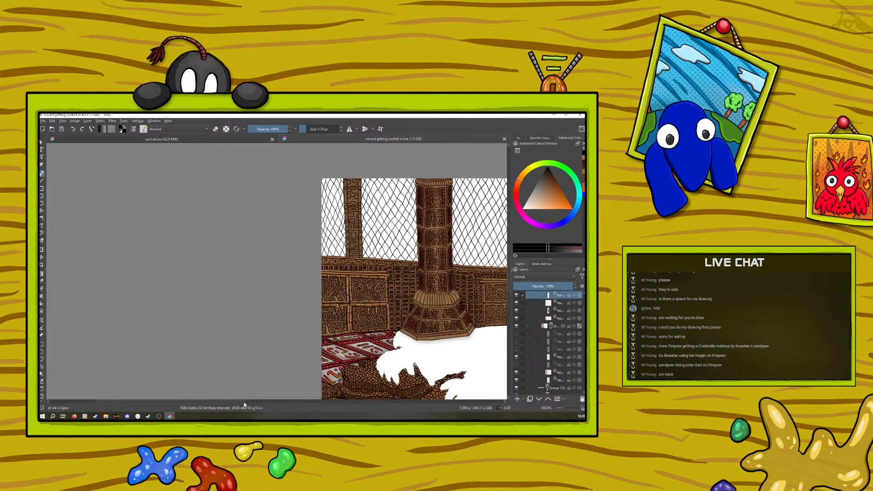
left_click_drag(250, 403, 294, 370)
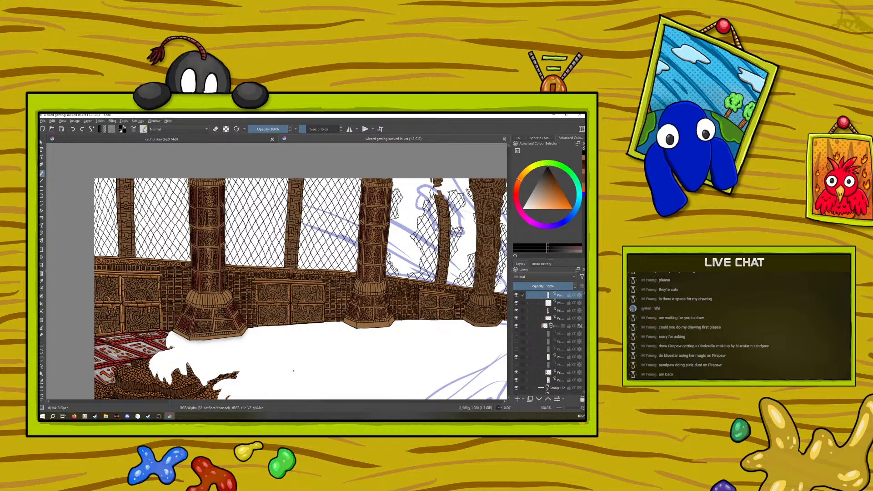
left_click(127, 138)
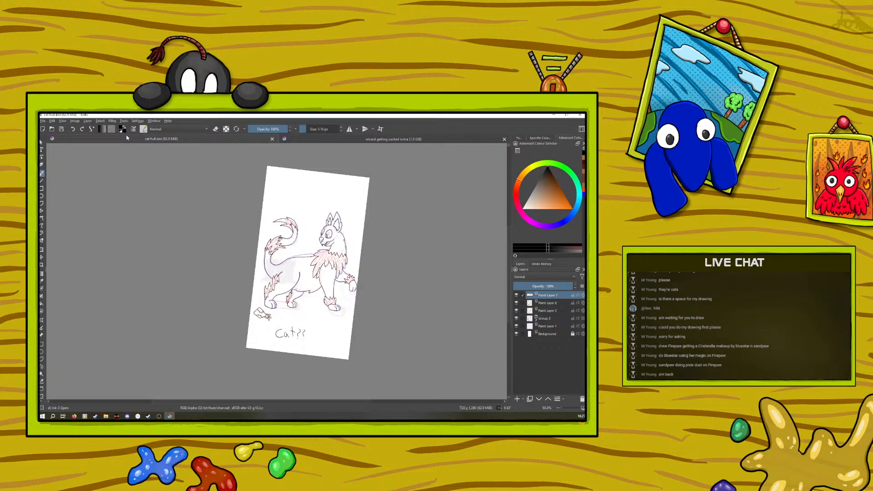